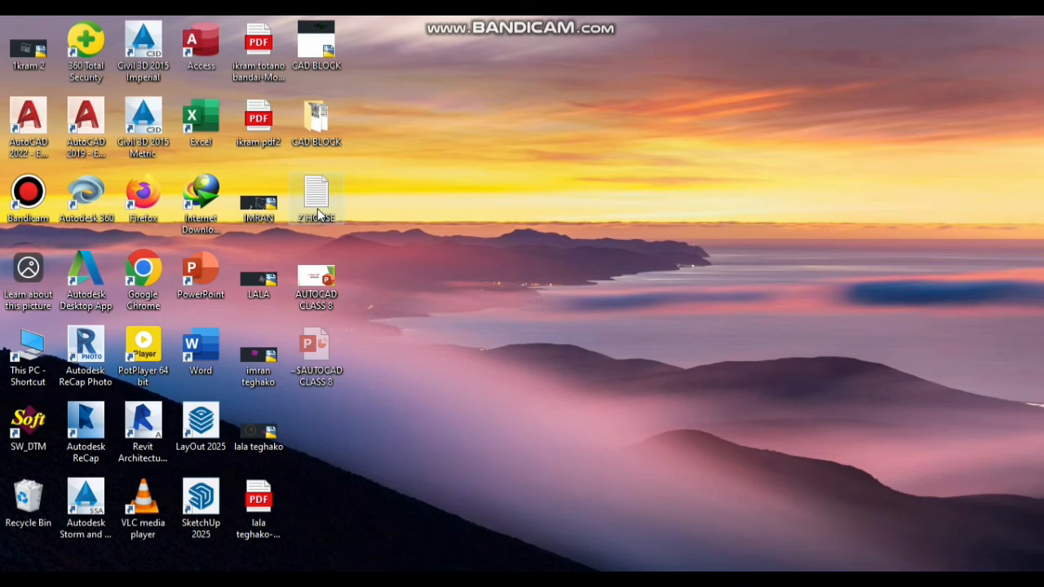
Open the Z HOUSE text file from the desktop in Notepad and maximize its window.
click(319, 204)
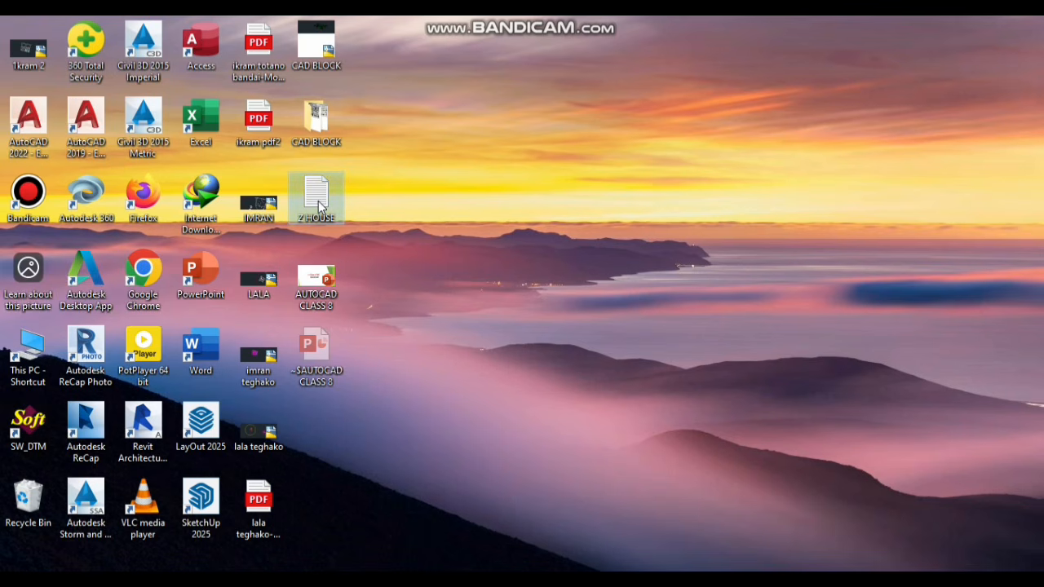
double_click(318, 204)
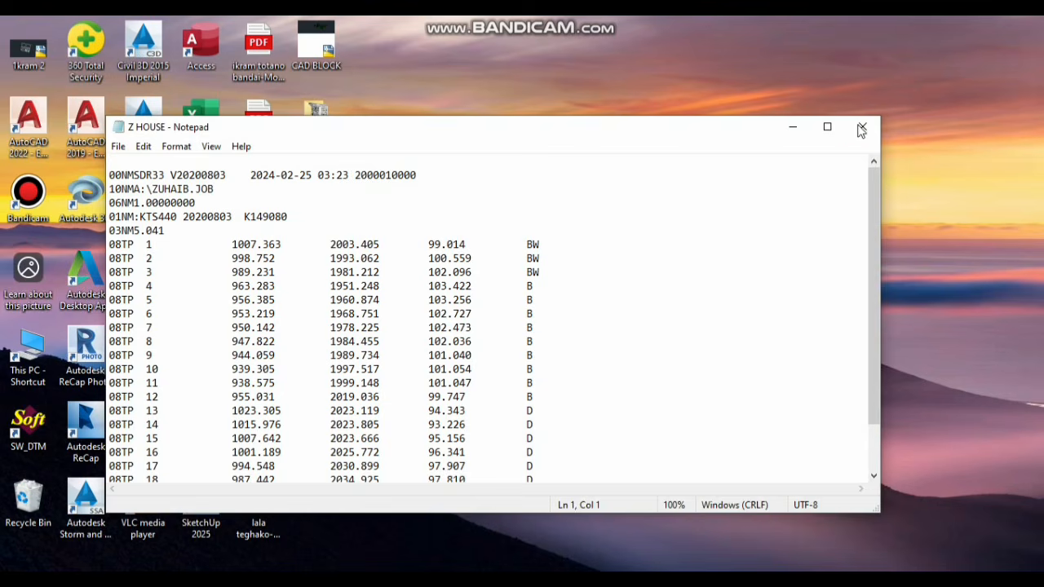
click(827, 127)
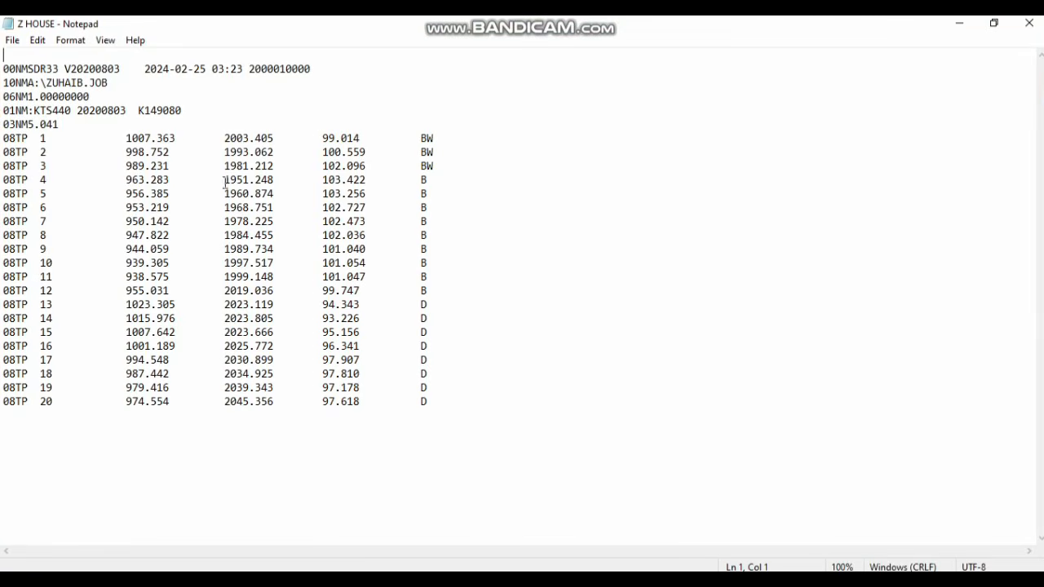
Save a copy of the survey data to the Desktop as Z HOUSE.CSV.
click(11, 40)
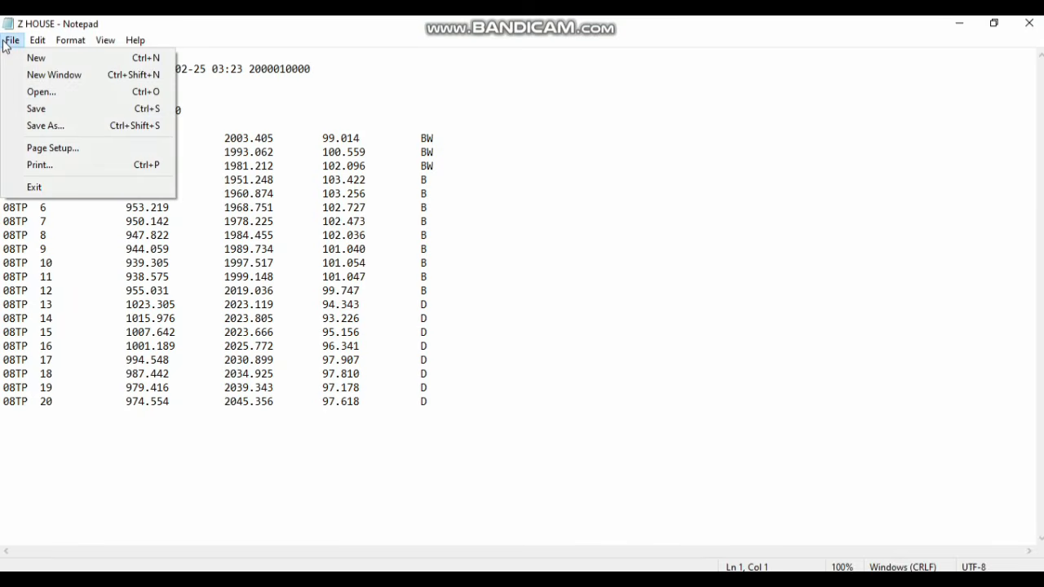
click(64, 126)
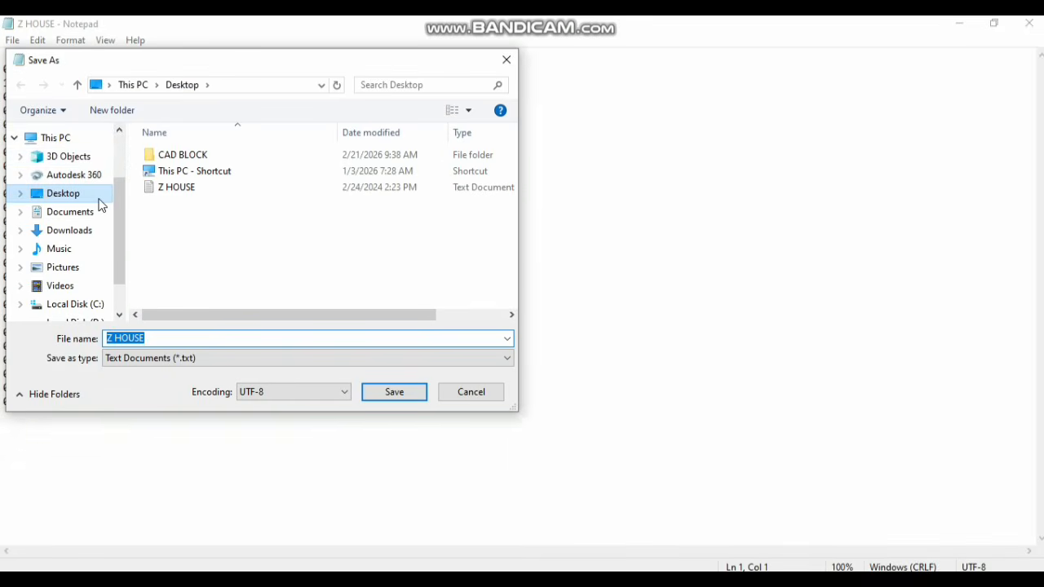
click(162, 339)
text(.C)
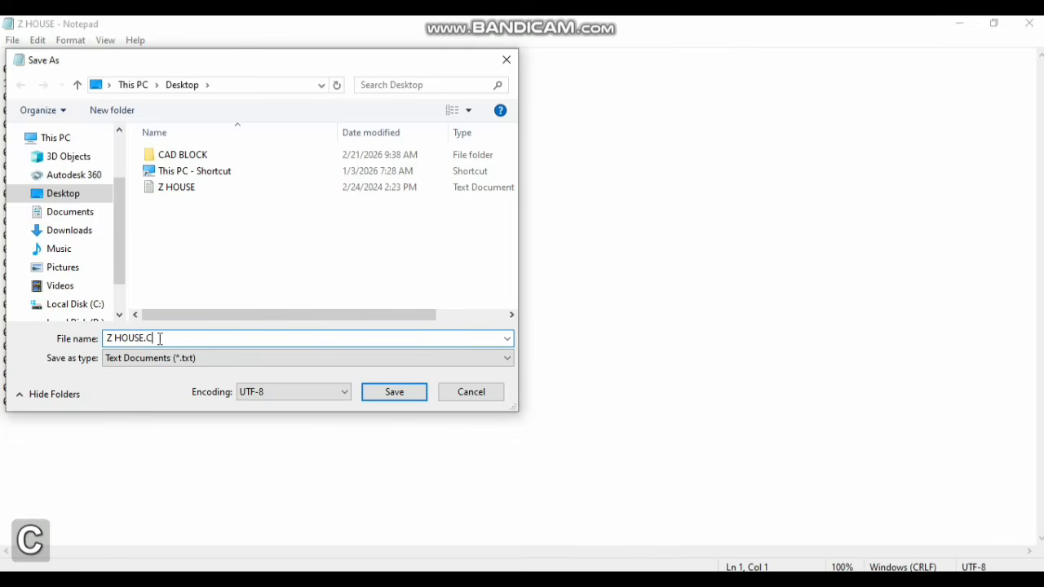
text(SV)
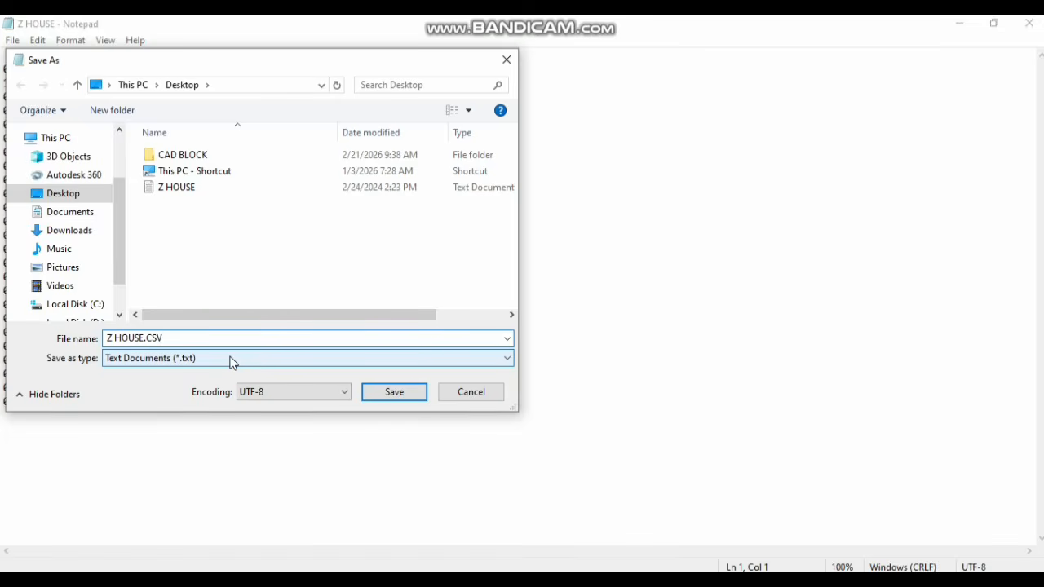
click(403, 396)
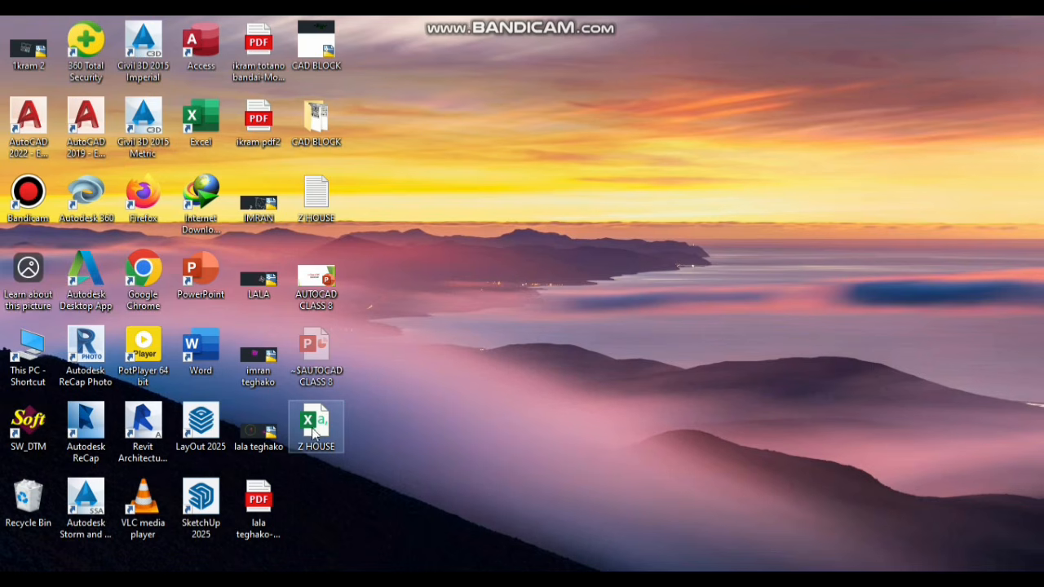
Open the Z HOUSE CSV file in Excel and set its original data type to Delimited in the Text Import Wizard.
double_click(322, 435)
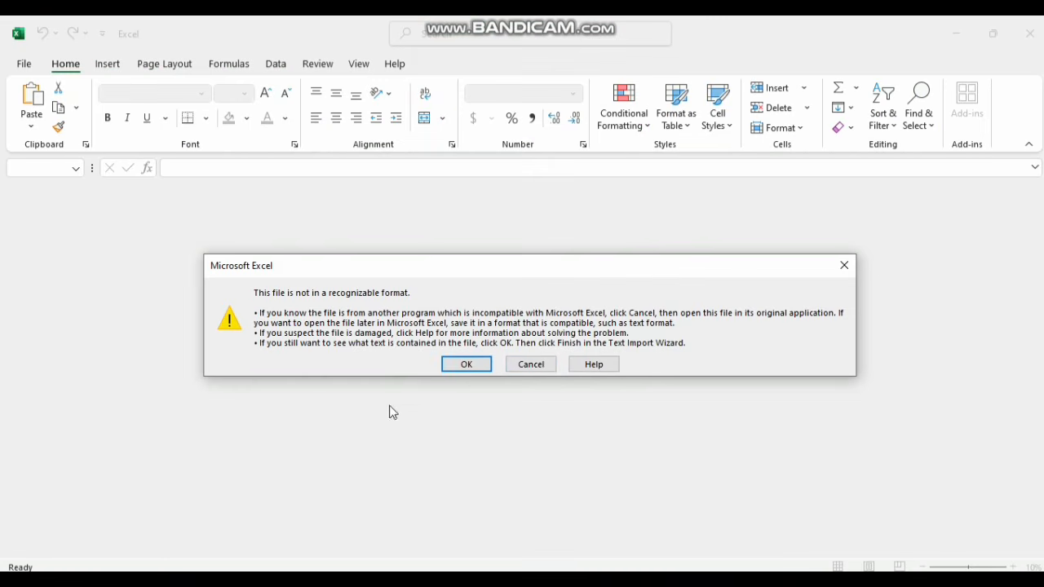
click(466, 365)
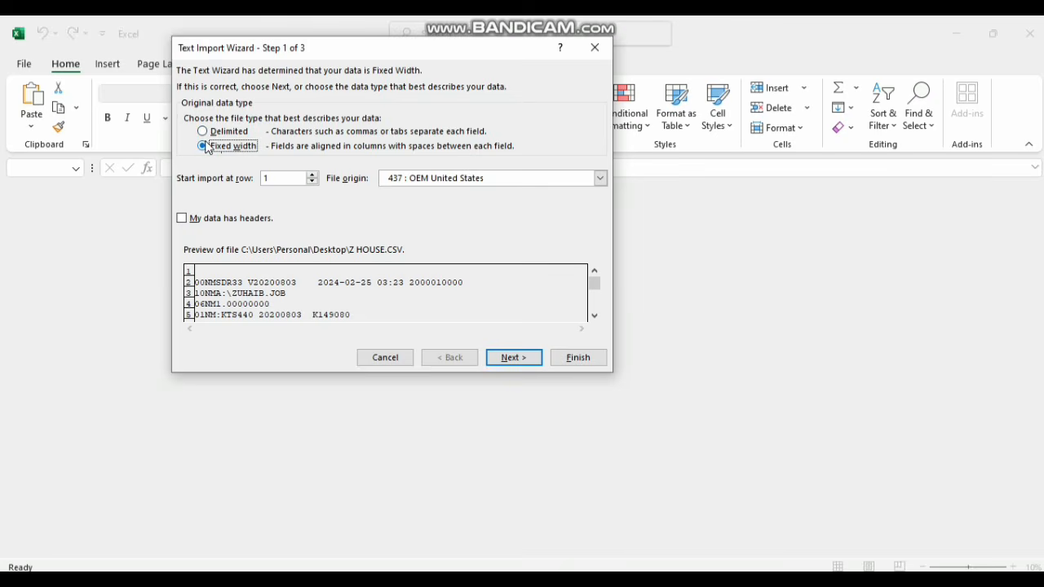
click(201, 131)
click(508, 360)
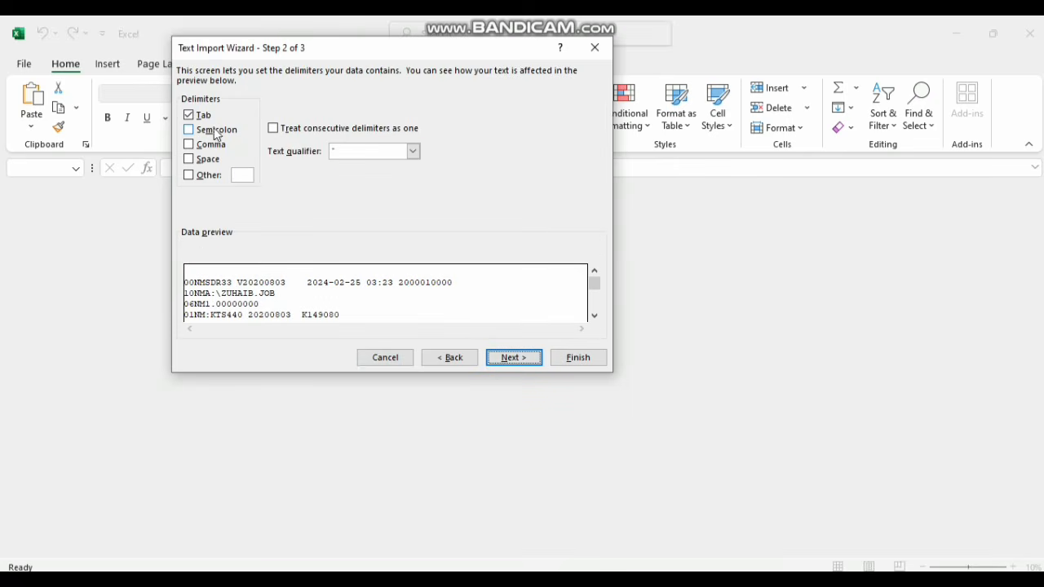
Add Semicolon, Comma, Space and Other to the Tab delimiter and finish the text import.
click(188, 130)
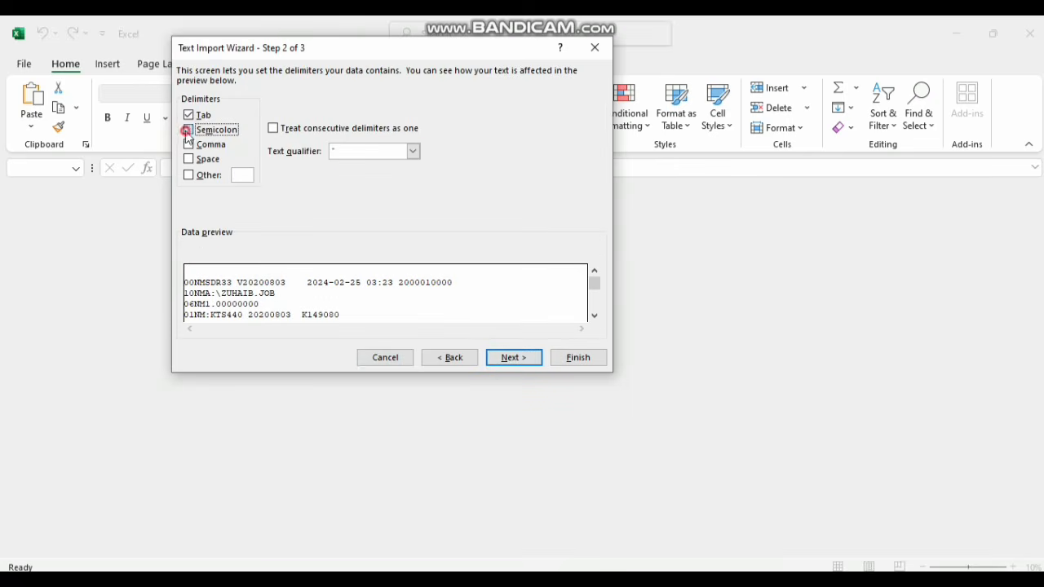
click(189, 145)
click(188, 159)
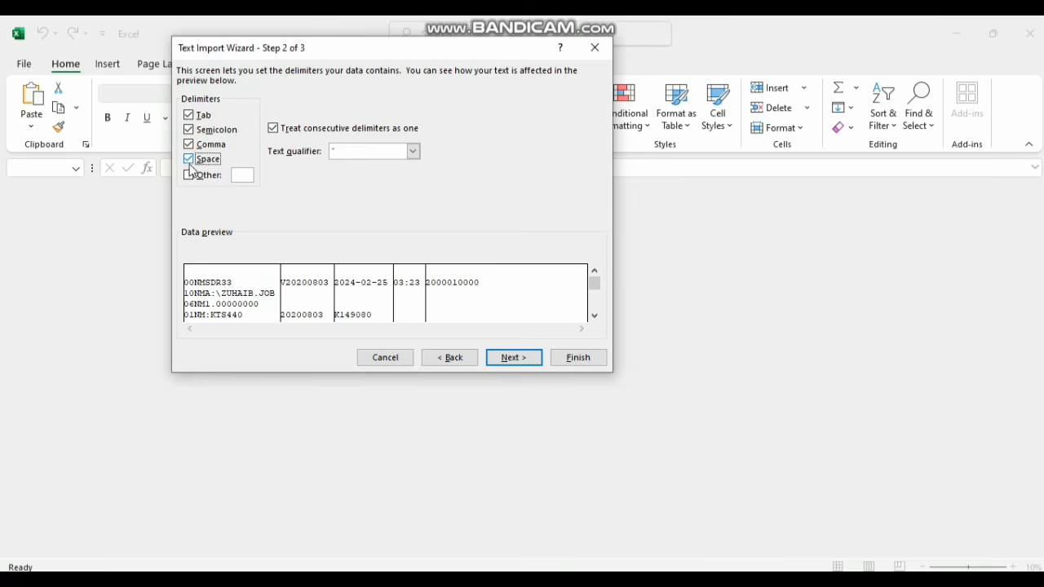
click(188, 175)
click(574, 359)
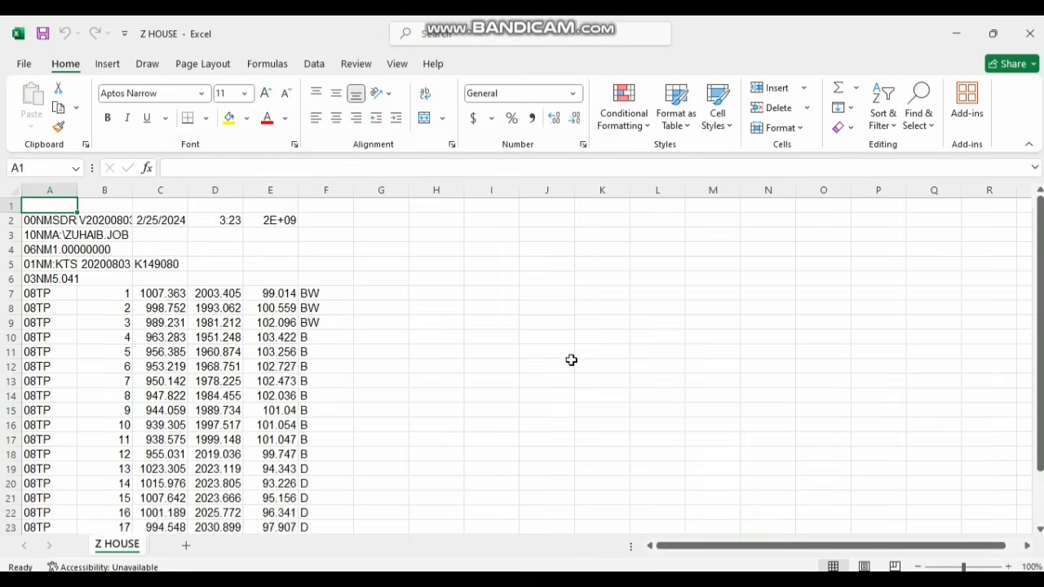
click(1029, 164)
click(248, 297)
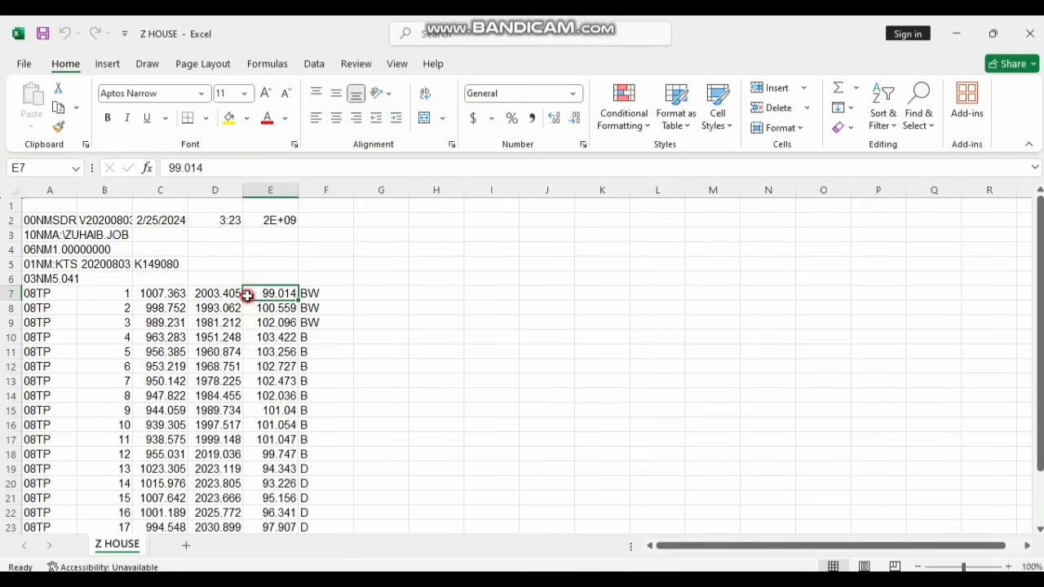
click(140, 253)
drag(300, 207, 69, 279)
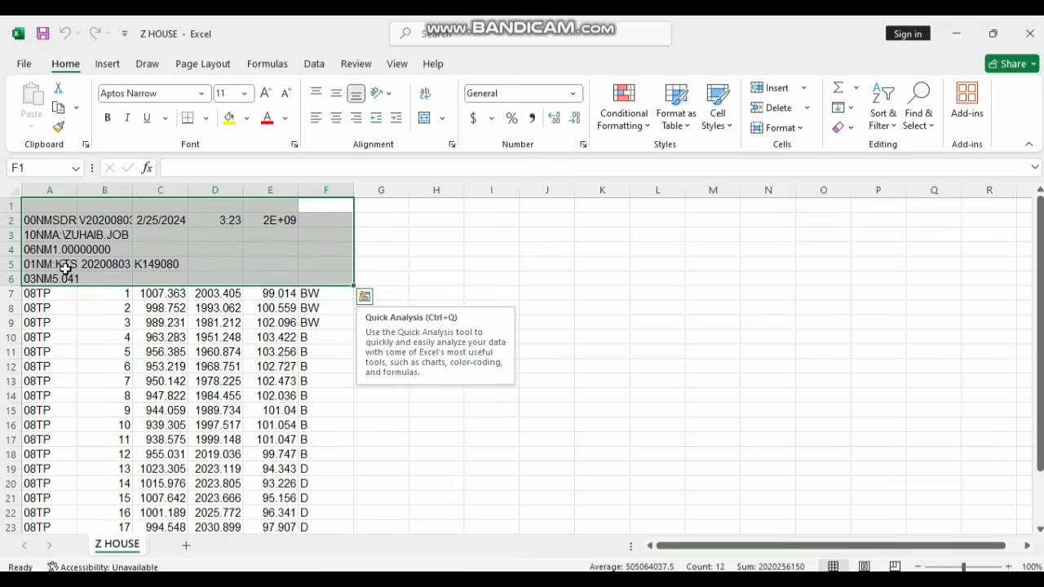
key(Delete)
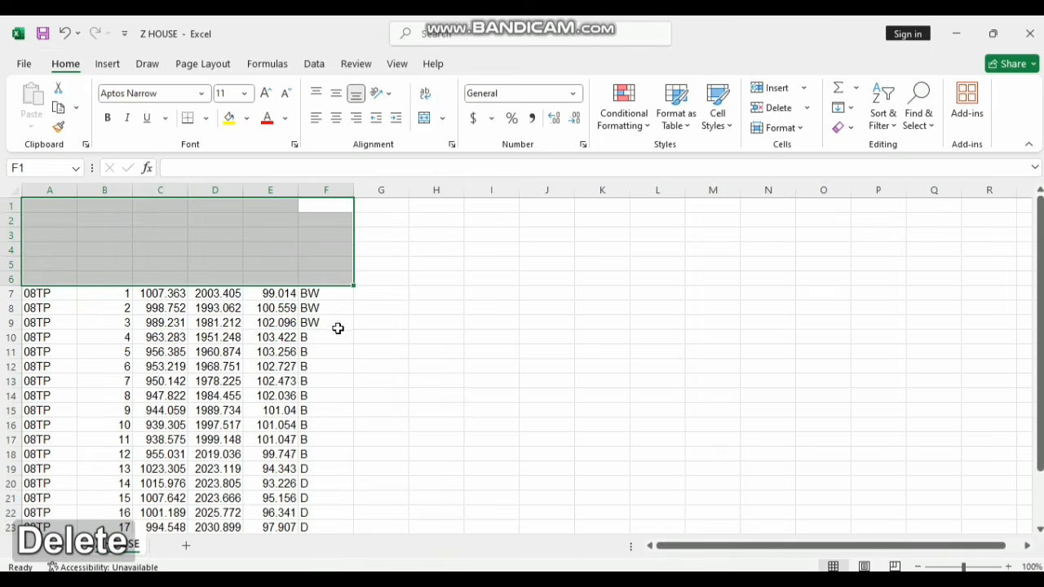
click(301, 322)
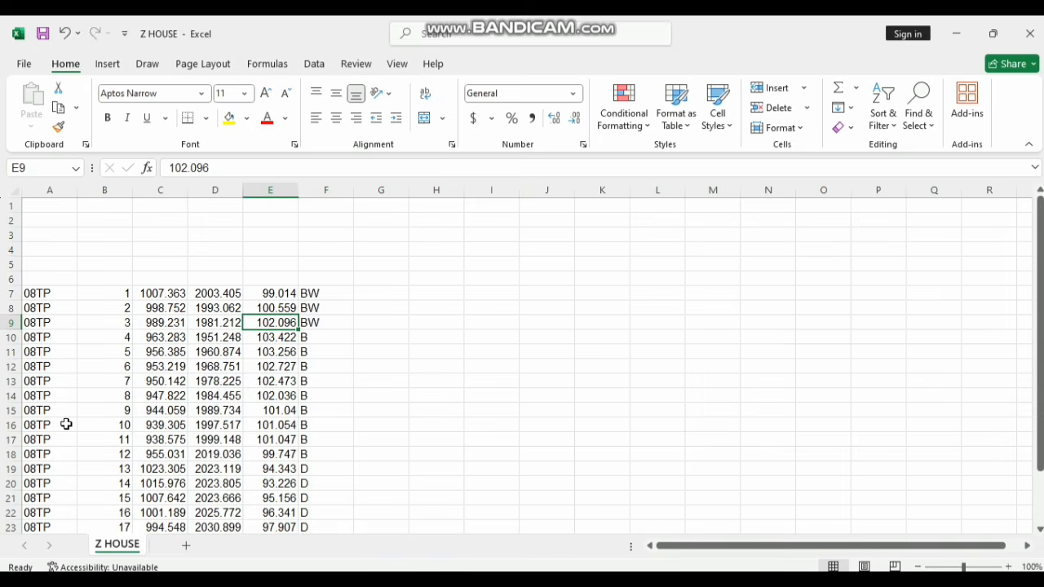
key(ctrl+z)
key(Escape)
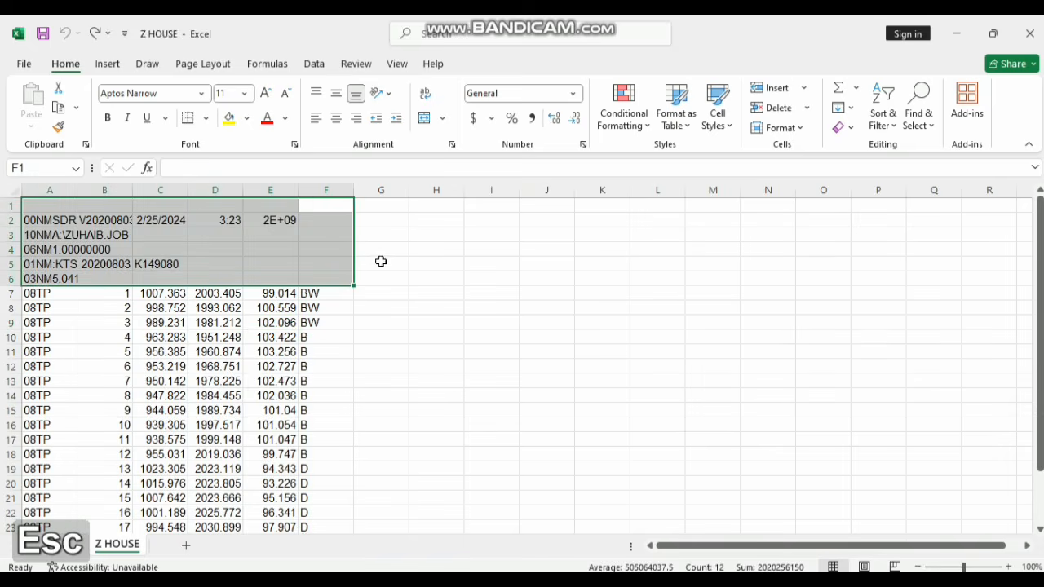
Clear the contents of rows 1 to 6 above the survey points.
click(459, 262)
drag(5, 205, 10, 279)
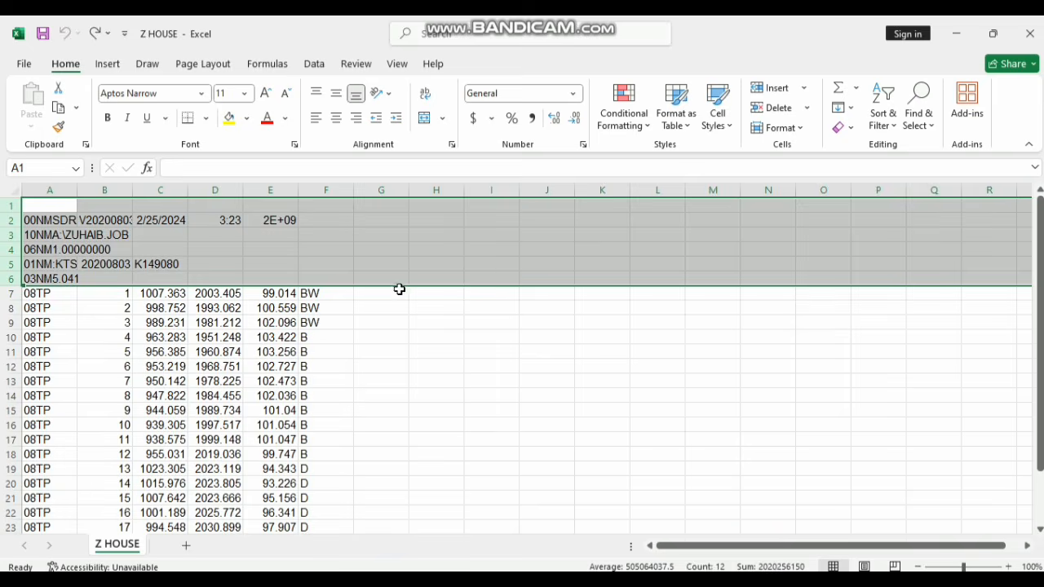
key(Delete)
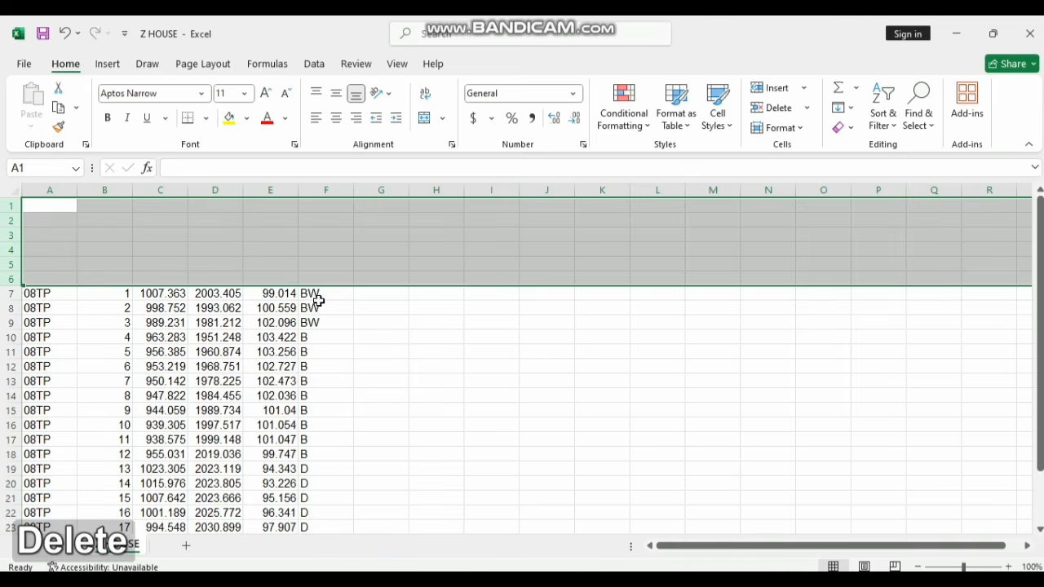
click(367, 335)
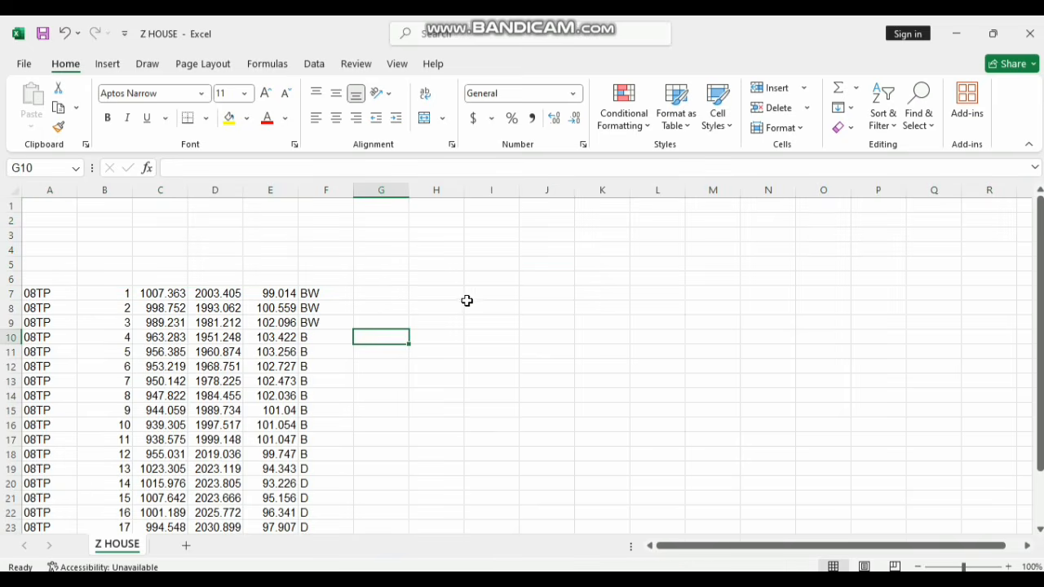
click(435, 299)
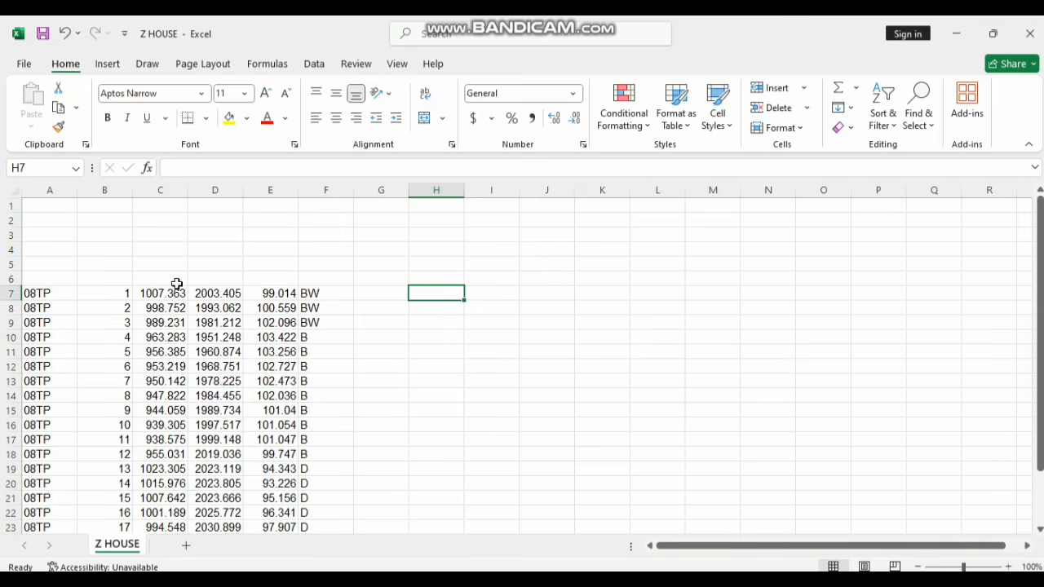
Enter the column headings PT.NO, N, E, Z and CODES in cells B6 to F6.
click(114, 278)
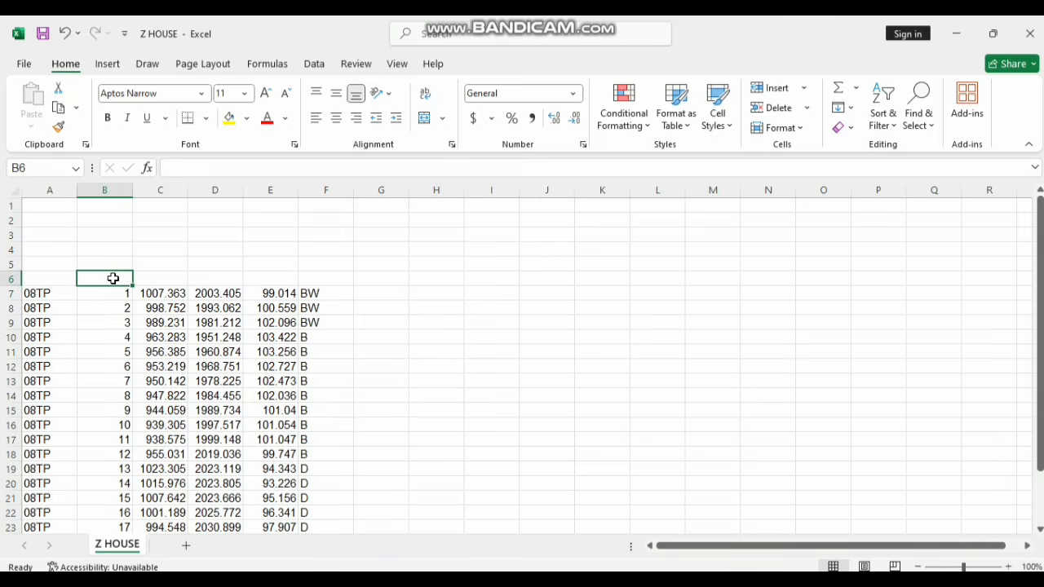
text(PT.NO)
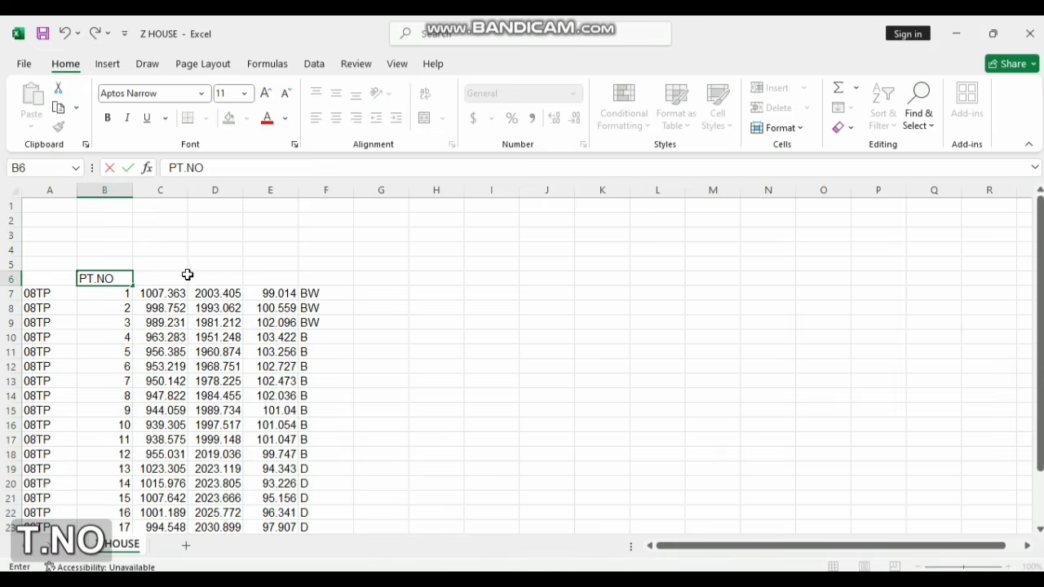
click(172, 276)
text(N)
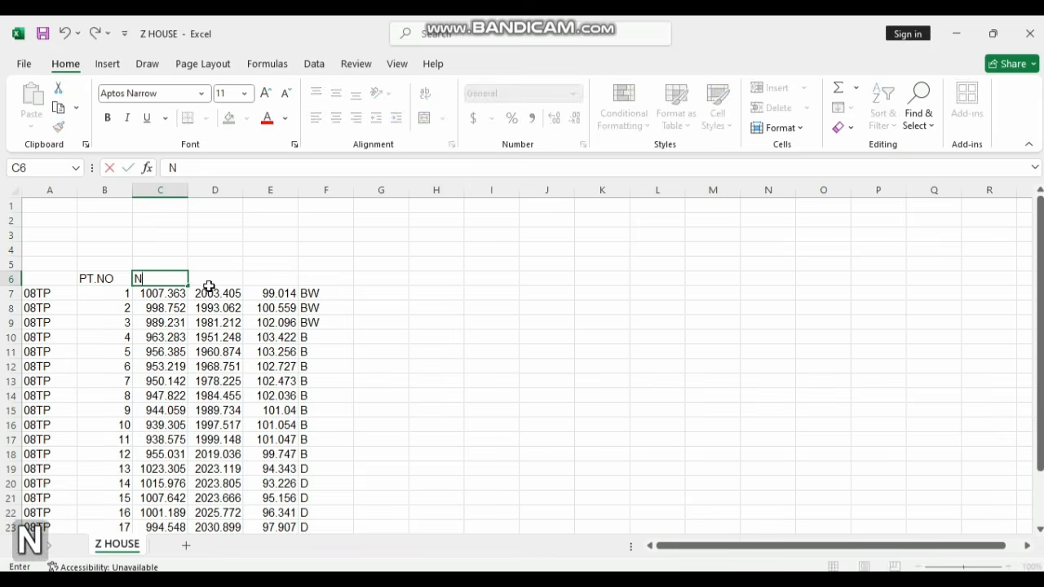
click(222, 277)
text(E)
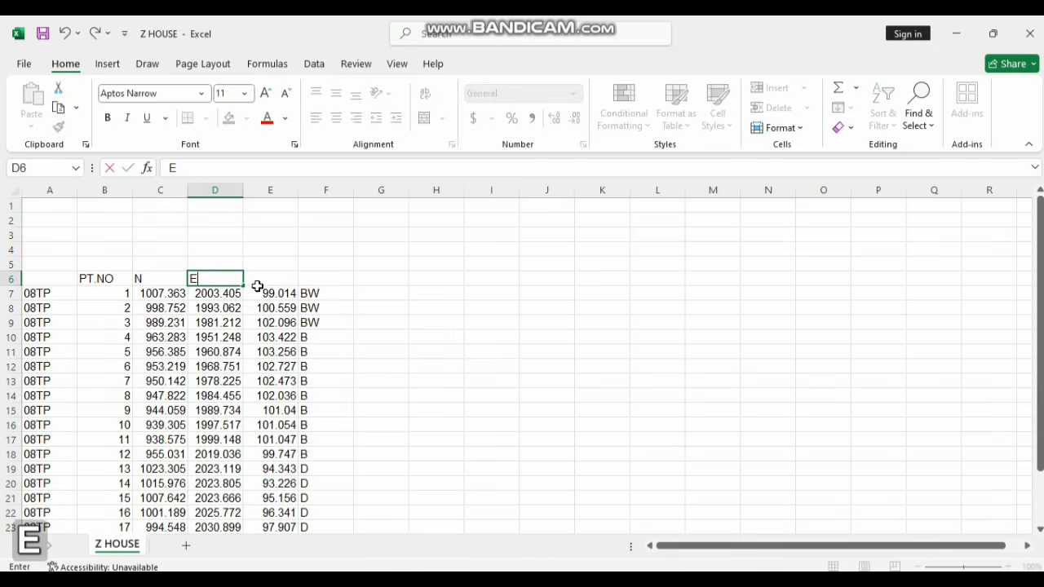
click(267, 279)
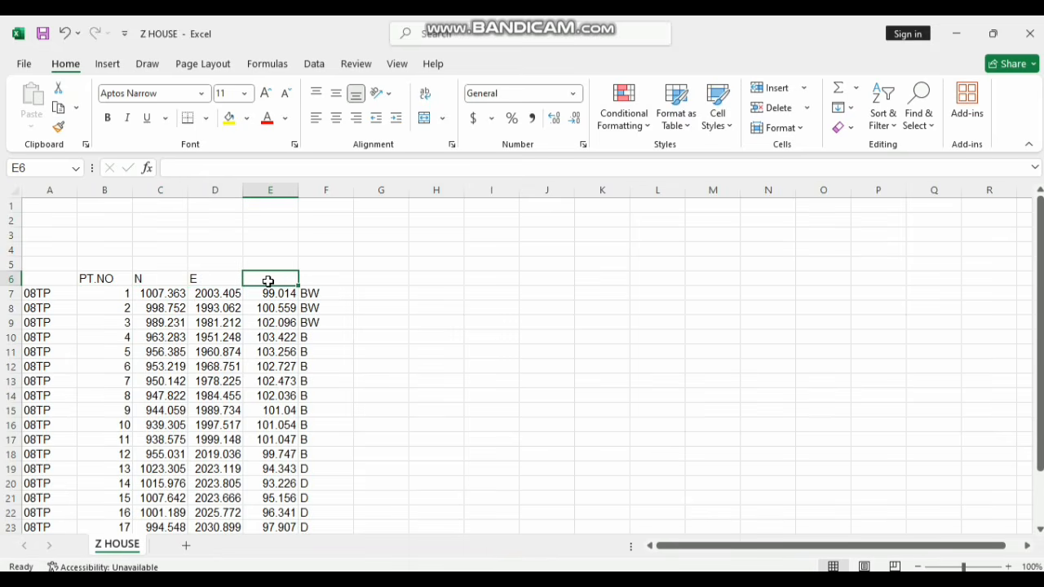
text(Z)
click(310, 281)
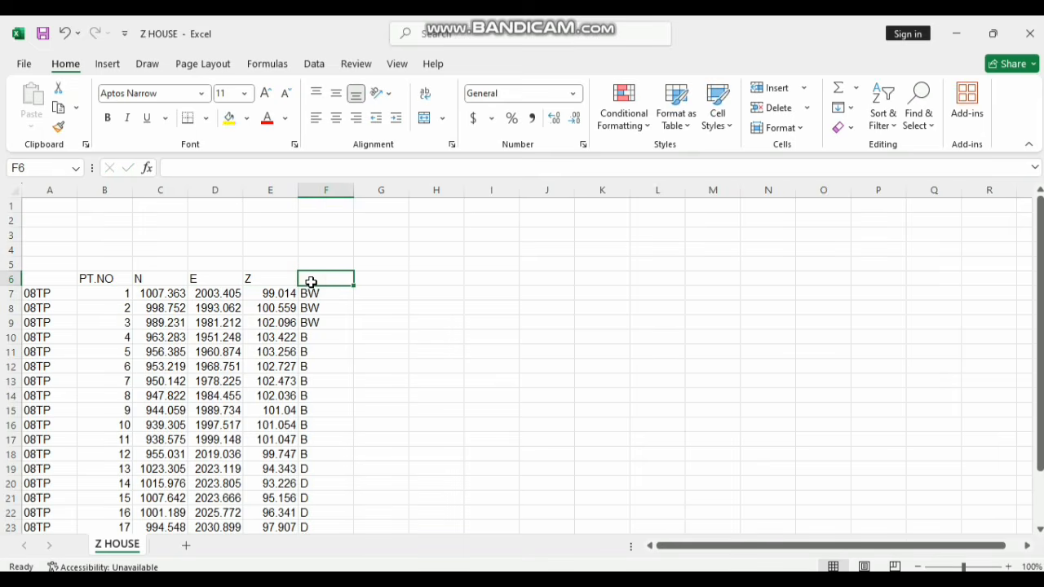
text(CODES)
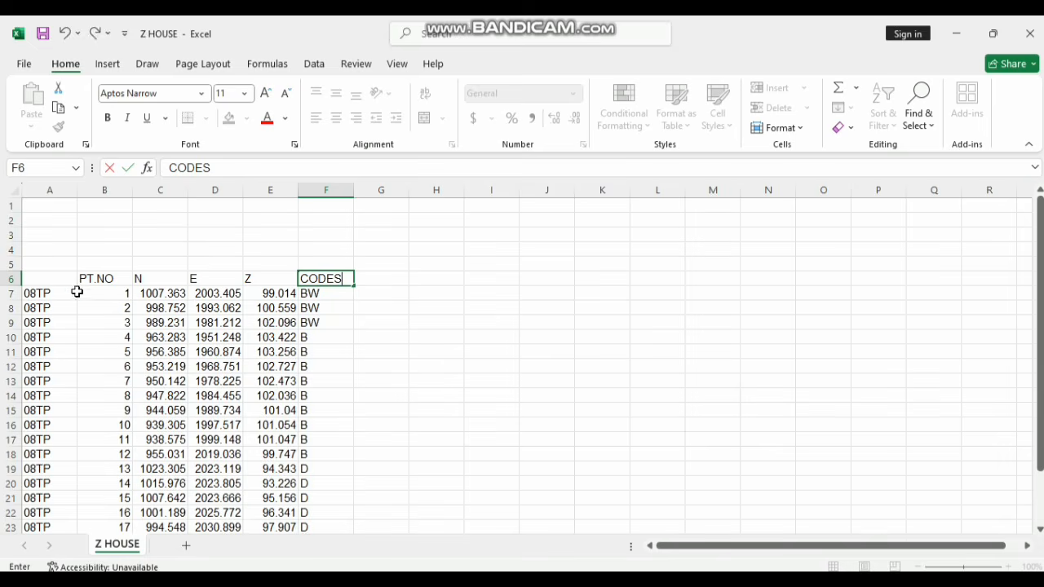
scroll(167, 264, down, 1)
click(394, 280)
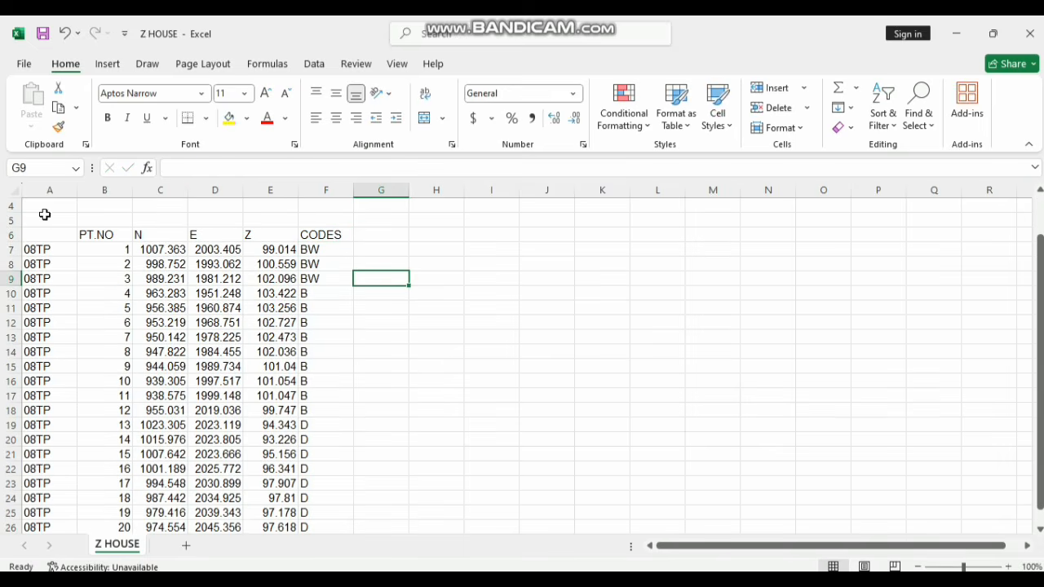
Clear all the 08TP entries from column A.
scroll(48, 245, up, 1)
click(48, 189)
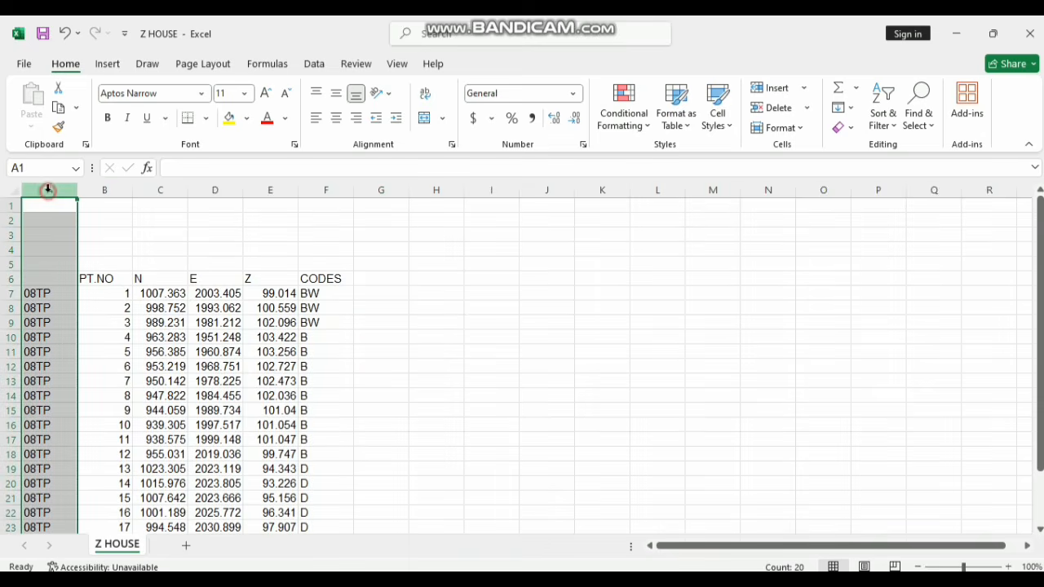
key(Delete)
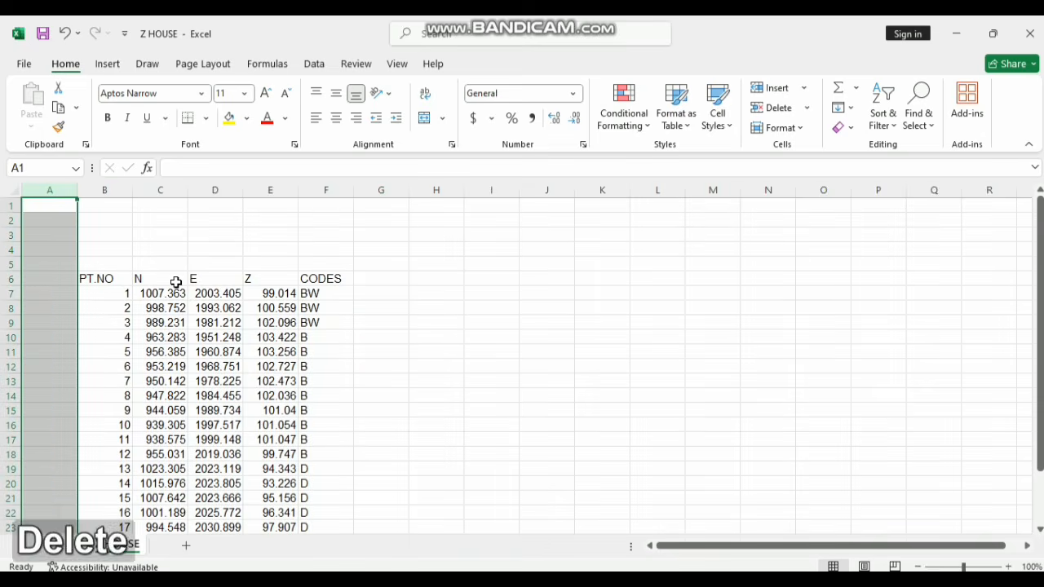
Enter the sample coordinate pair 1007.363,2003.405 in cell H6.
click(420, 279)
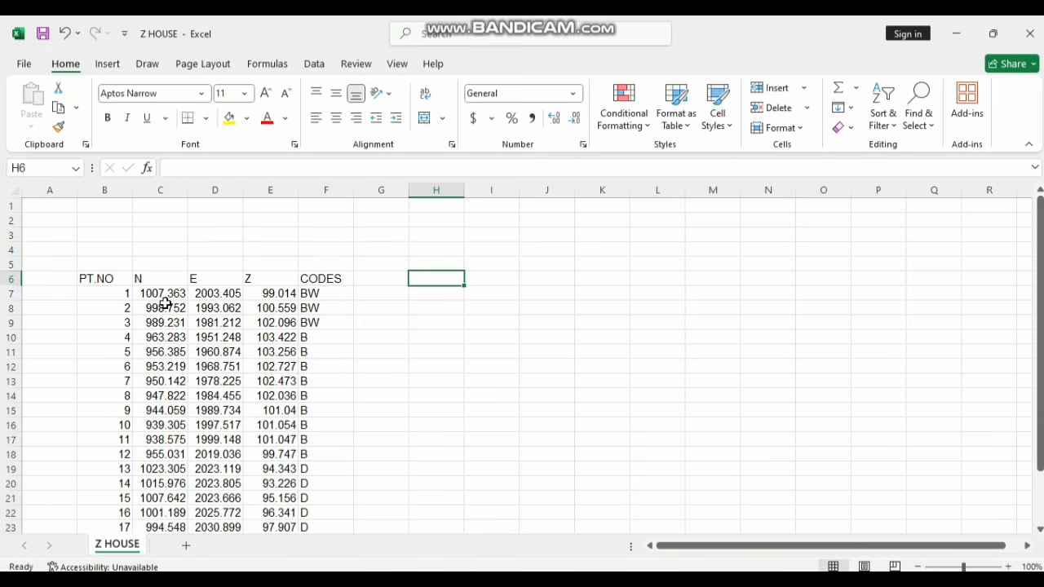
text(1)
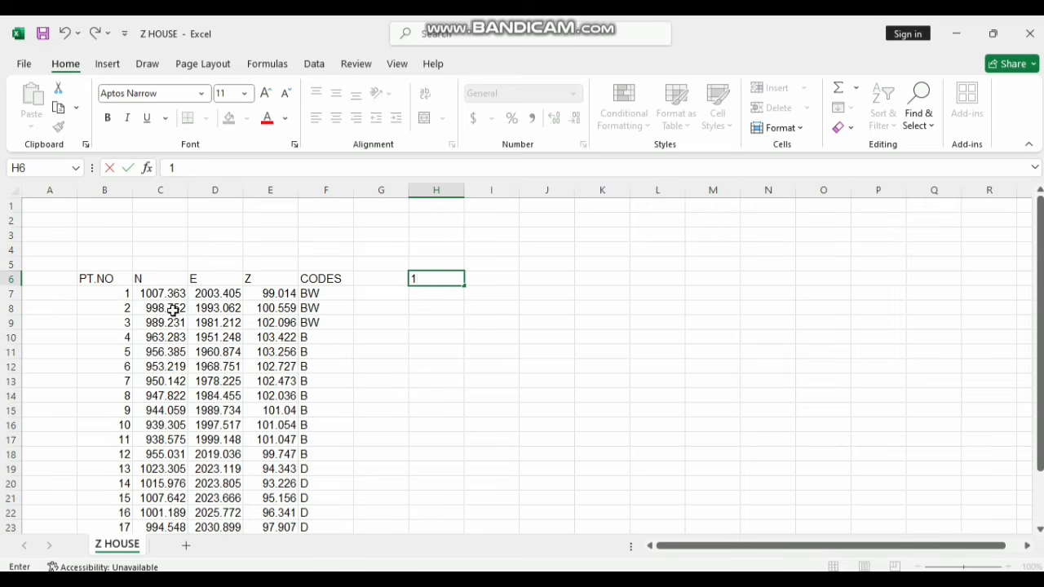
text(00)
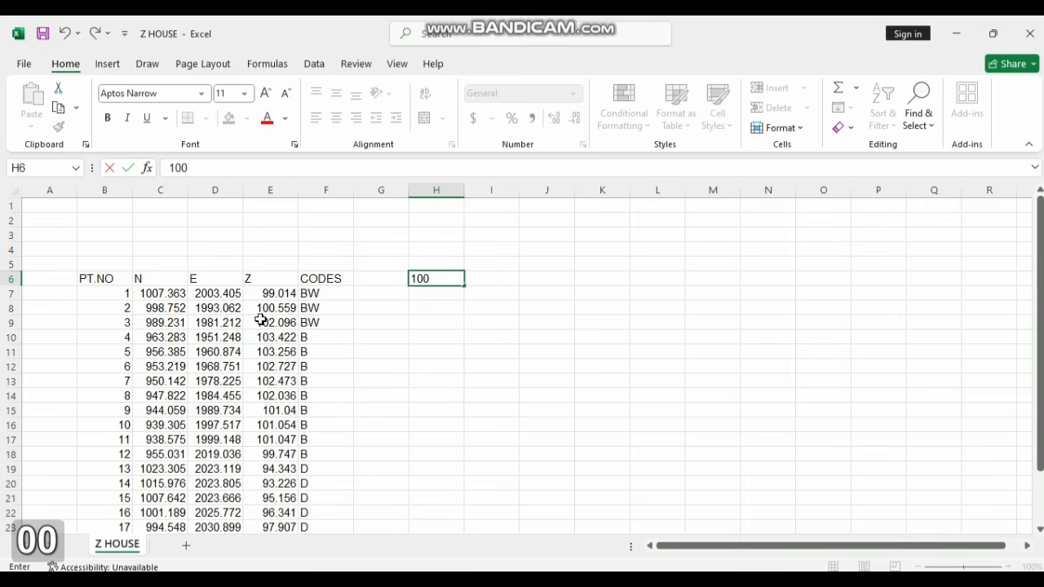
text(7.)
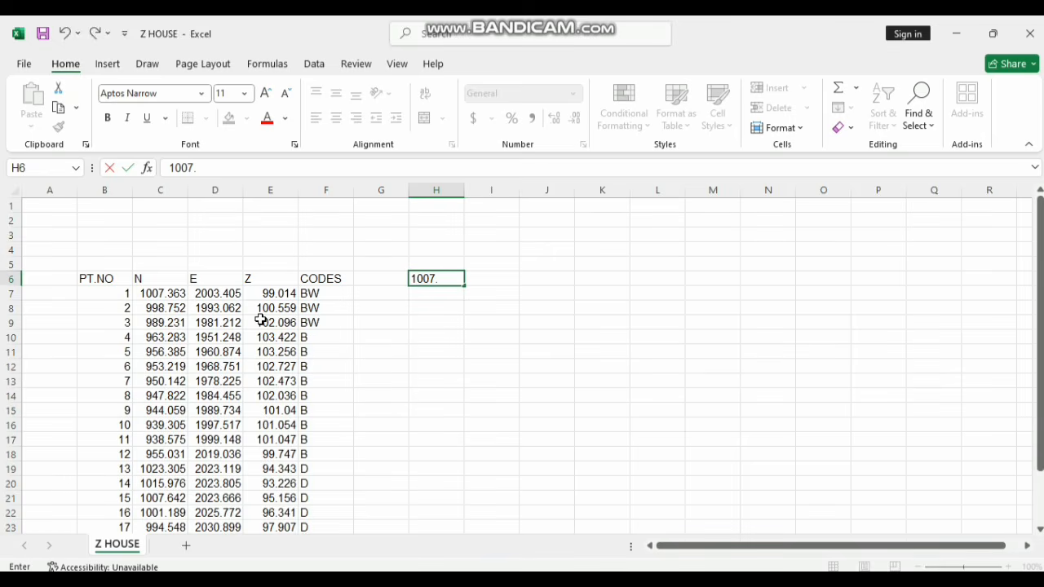
text(363,200)
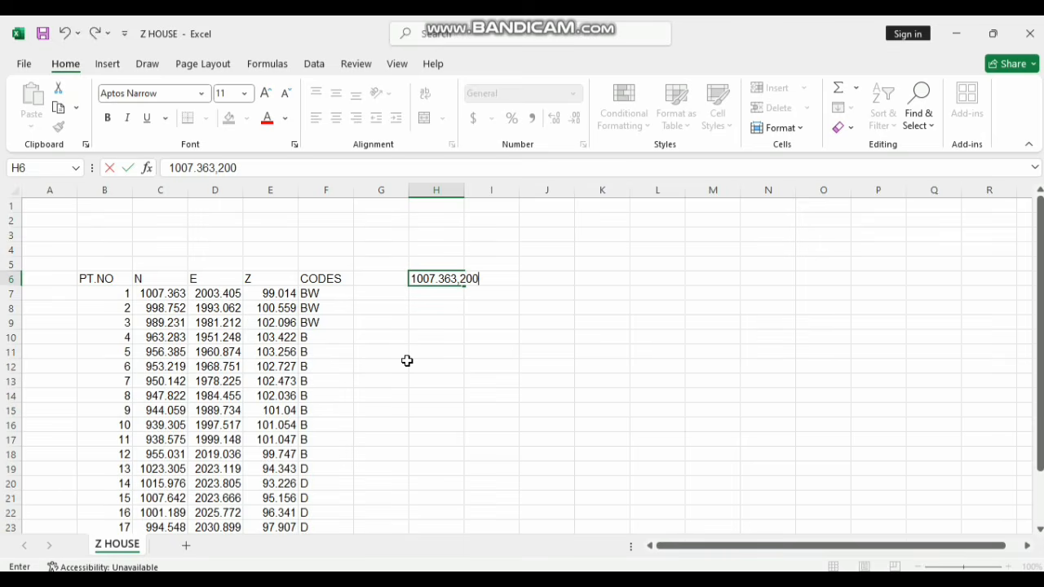
text(3)
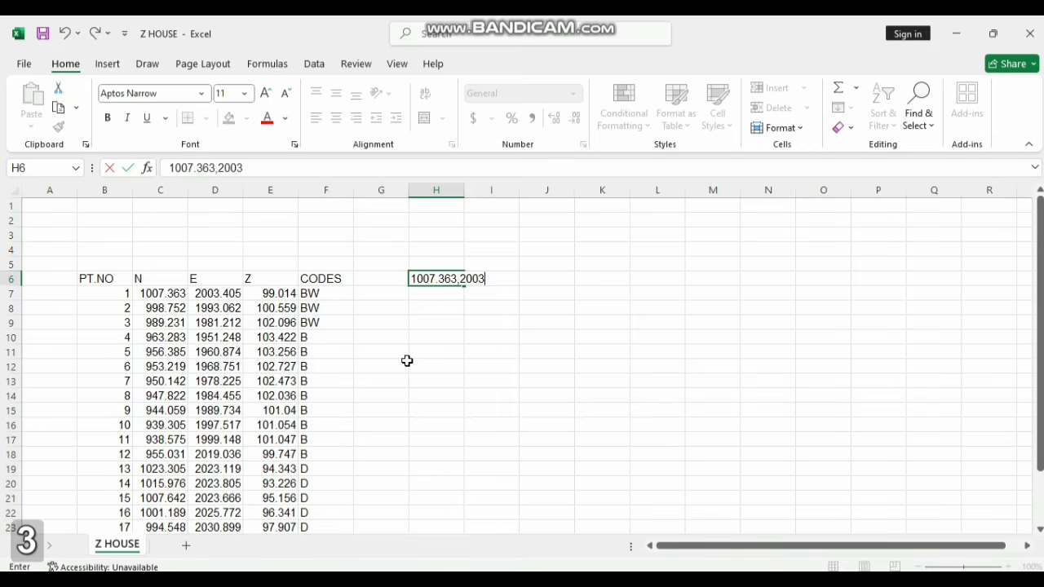
text(.4)
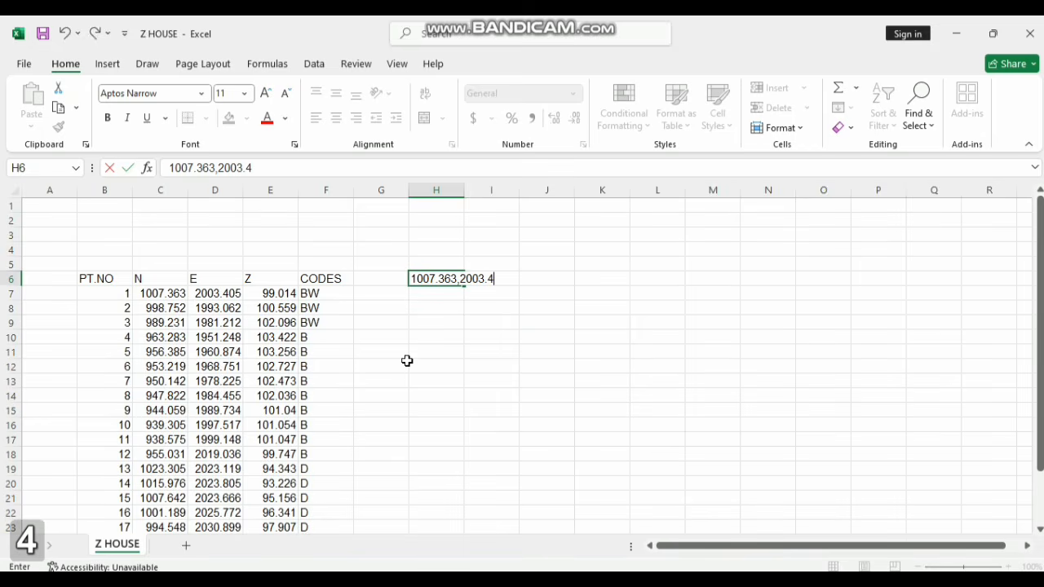
text(05)
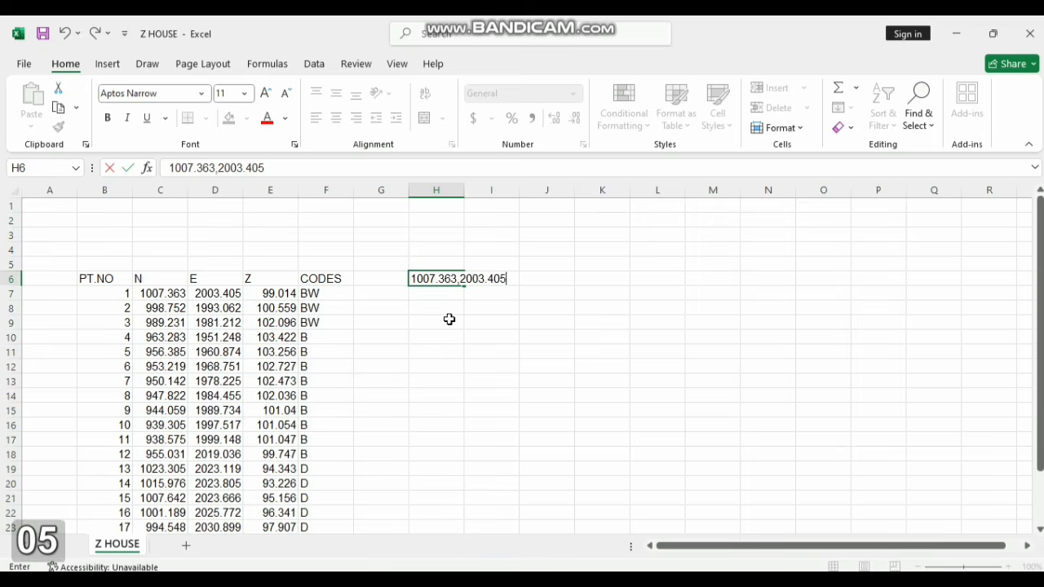
click(450, 318)
Widen column H to fit a full coordinate pair and clear the sample entry from cell H6.
drag(465, 193, 512, 207)
click(454, 278)
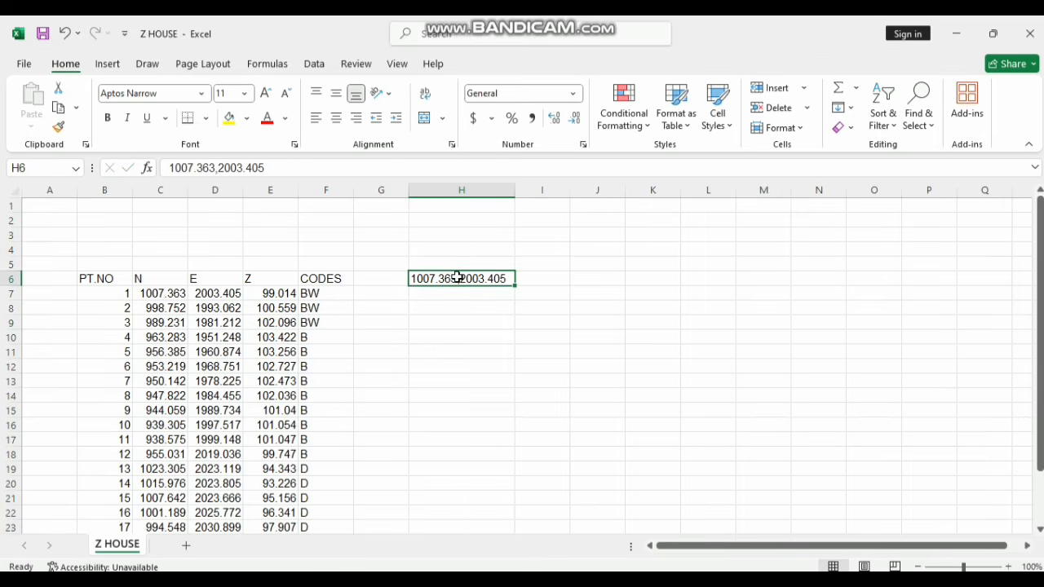
key(Delete)
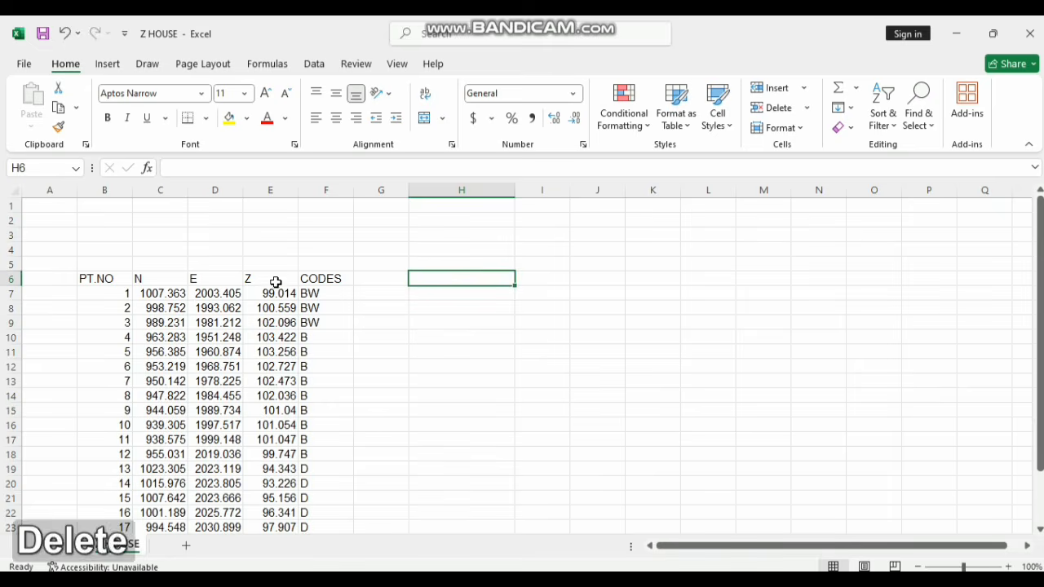
Enter the formula =CONCATENATE(D7,",",C7) in cell H7 to join the first point's E and N values with a comma.
click(425, 294)
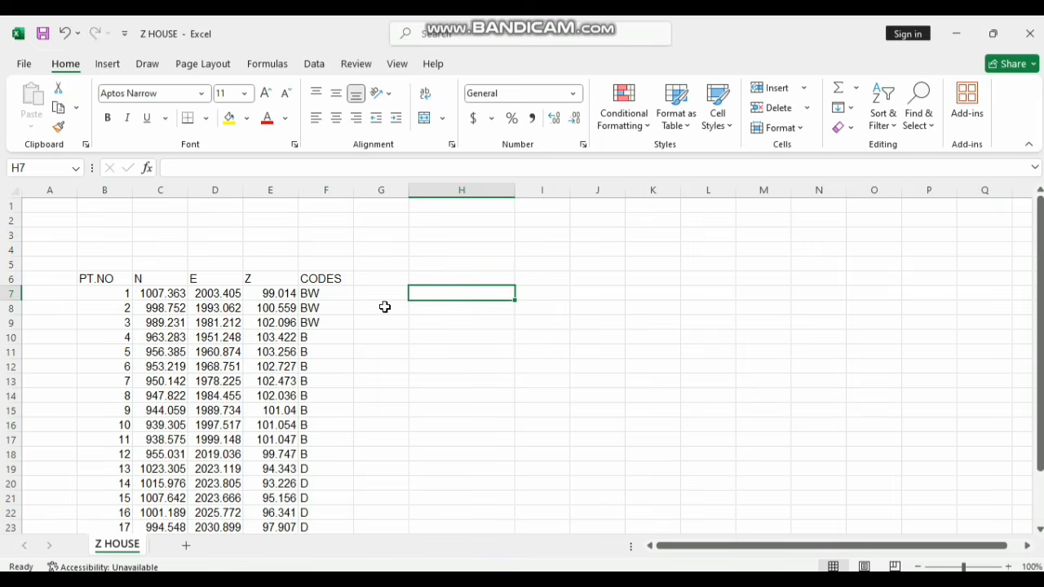
text(=CO)
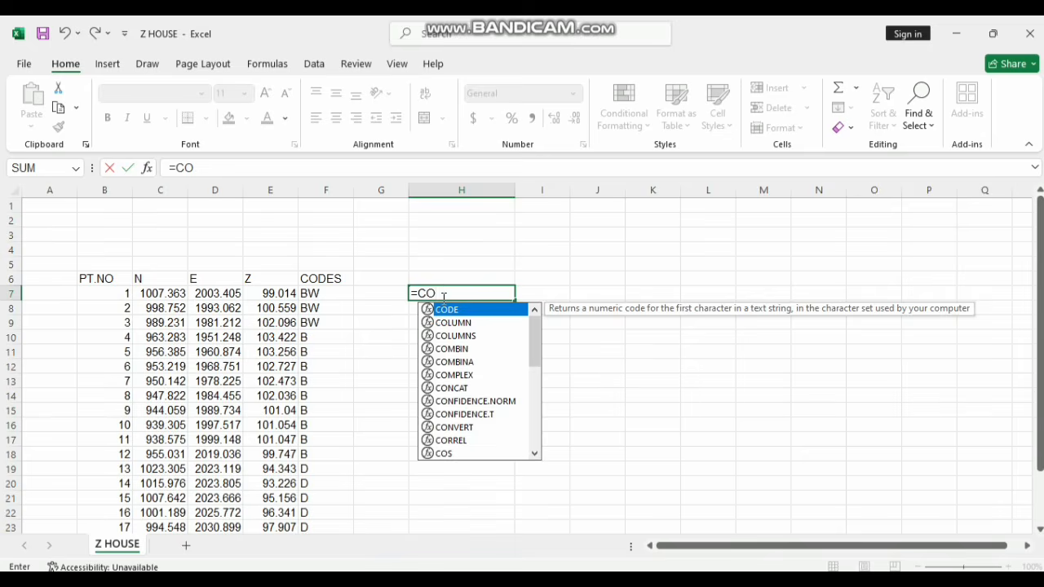
text(NC)
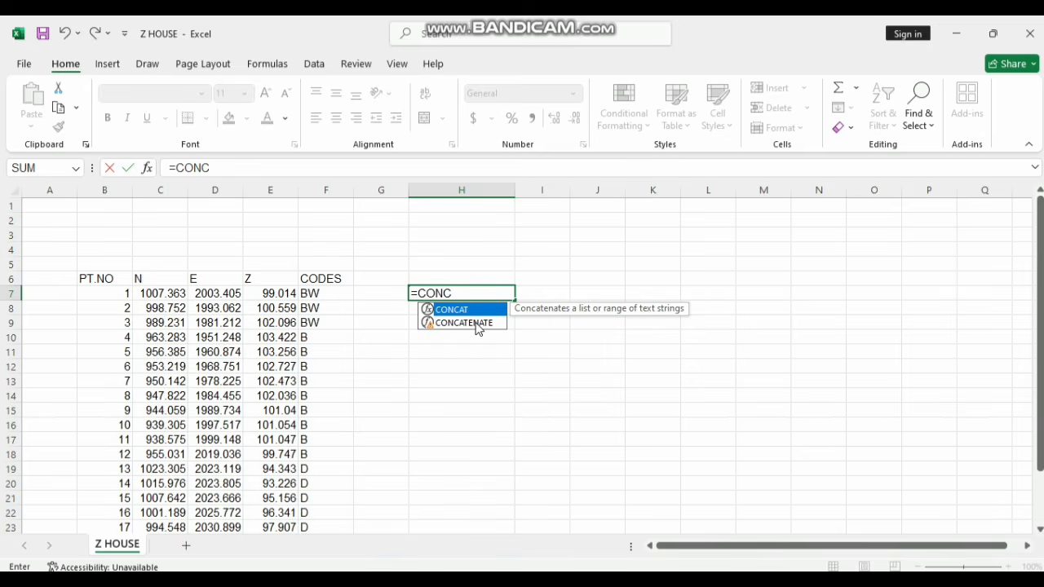
double_click(476, 324)
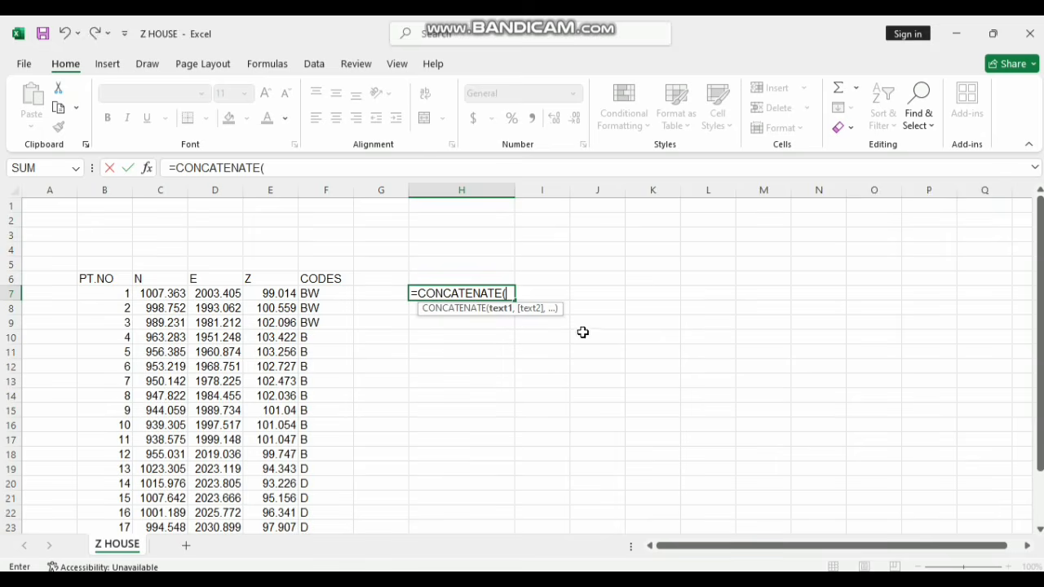
click(224, 295)
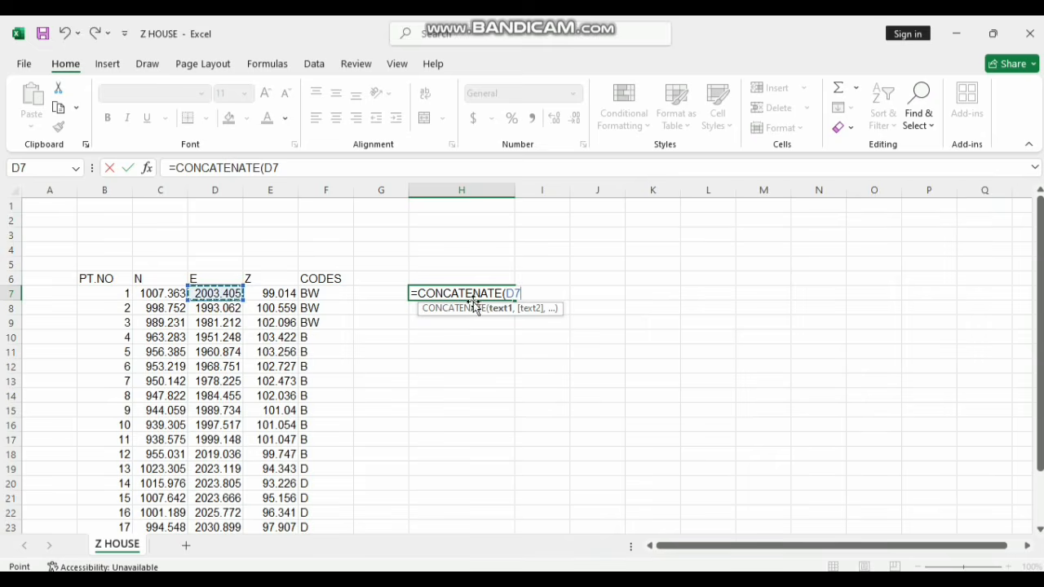
text(,)
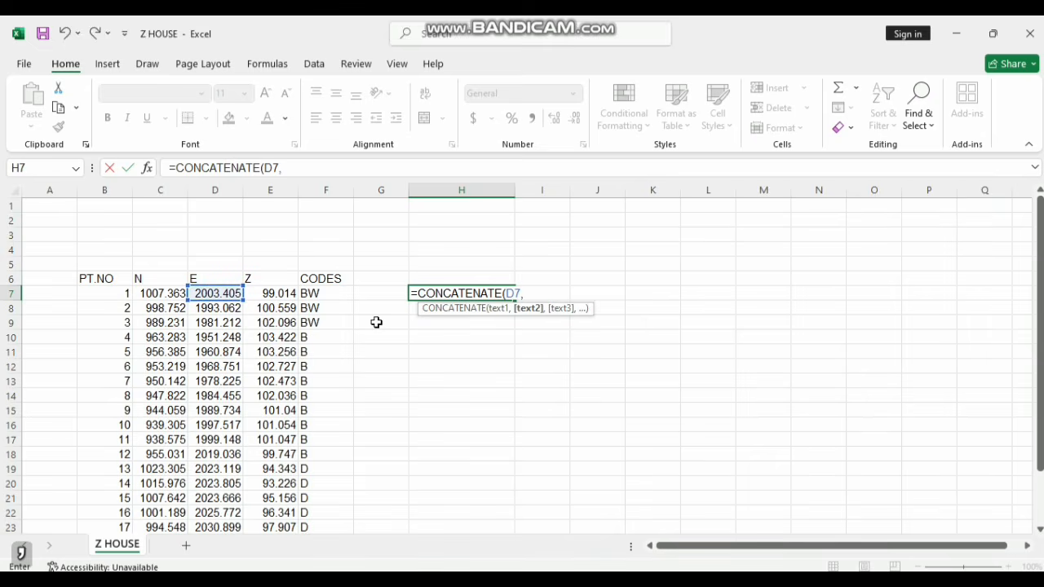
text(",)
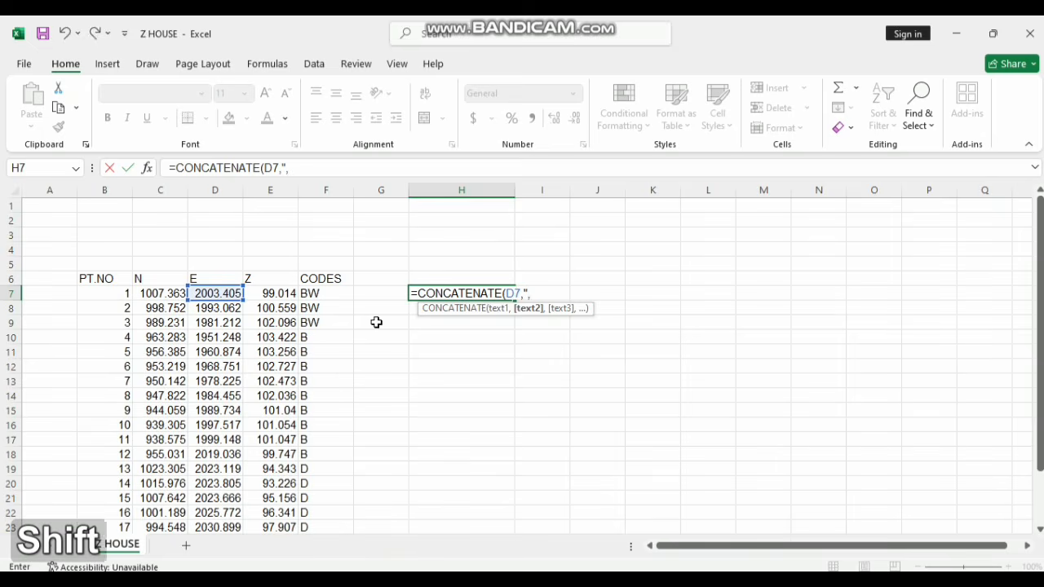
text(")
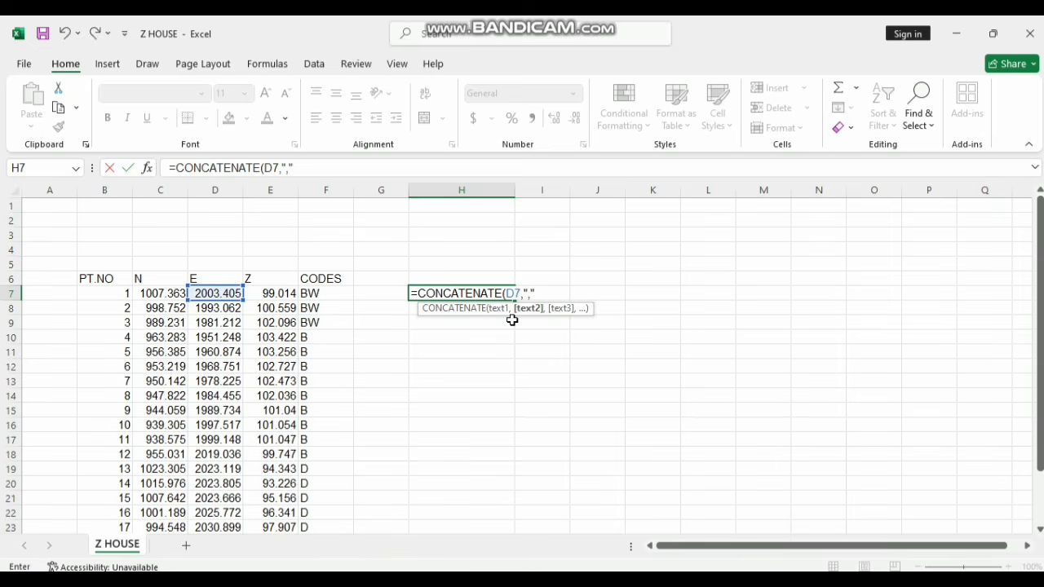
text(,)
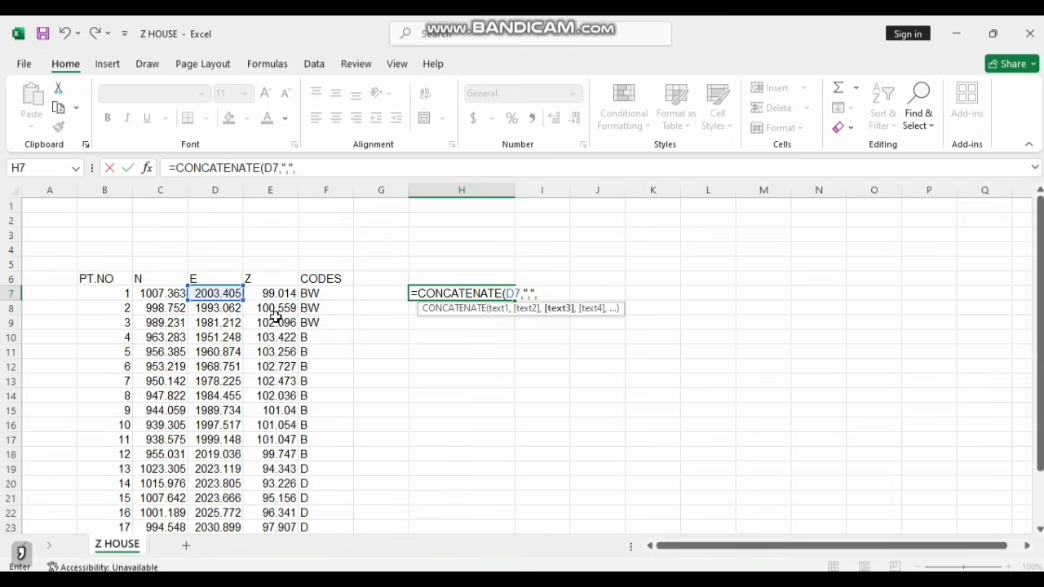
click(152, 295)
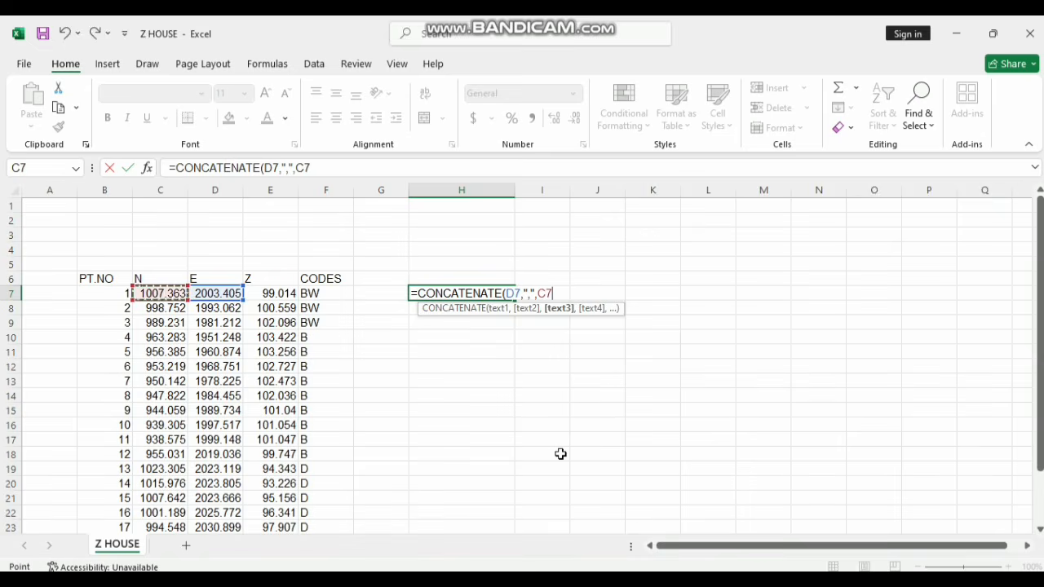
key(Return)
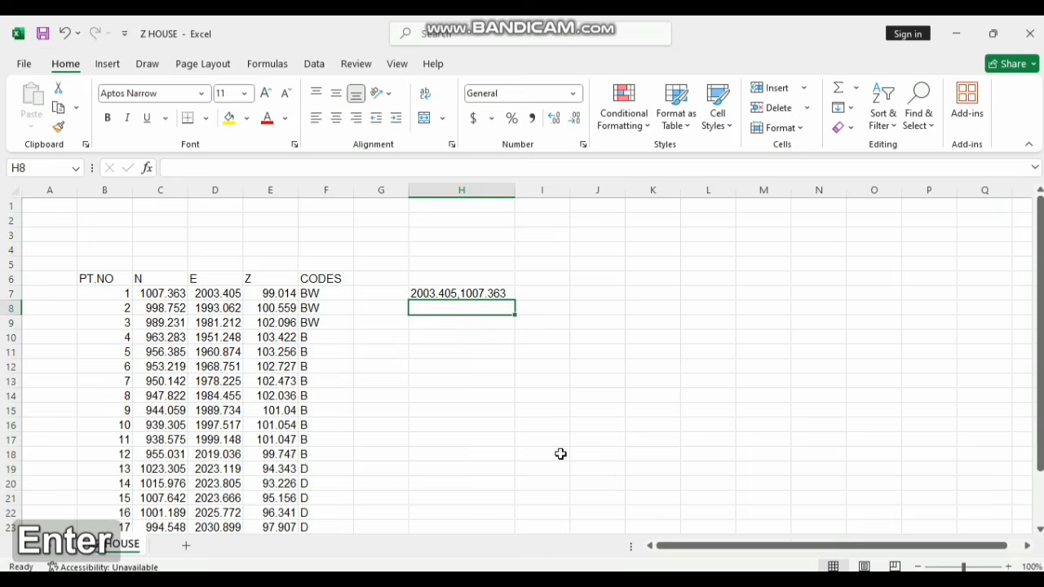
Fill the concatenation formula from H7 down to H26 for all 20 survey points.
click(459, 294)
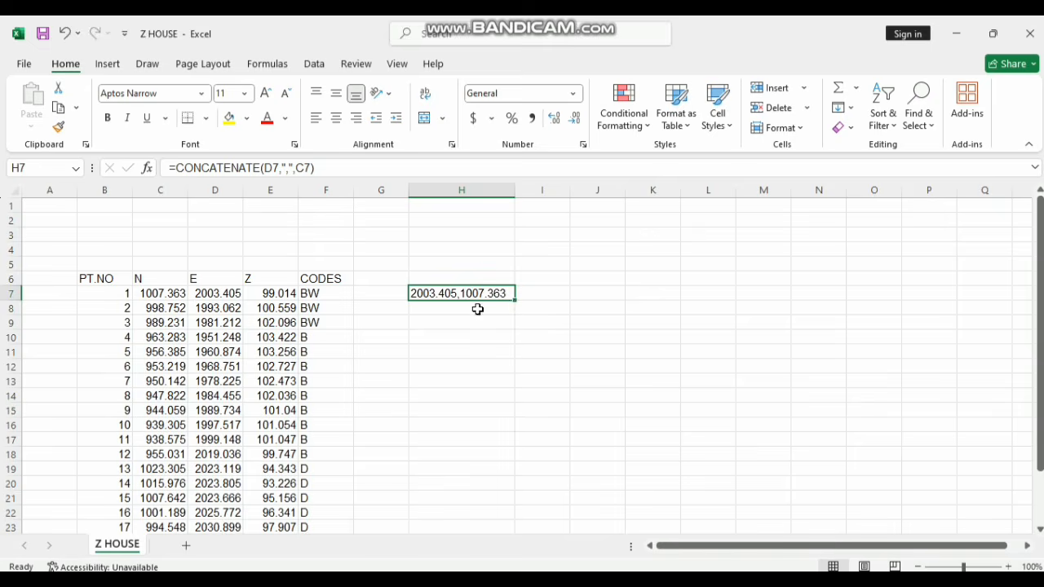
drag(517, 300, 466, 522)
click(466, 526)
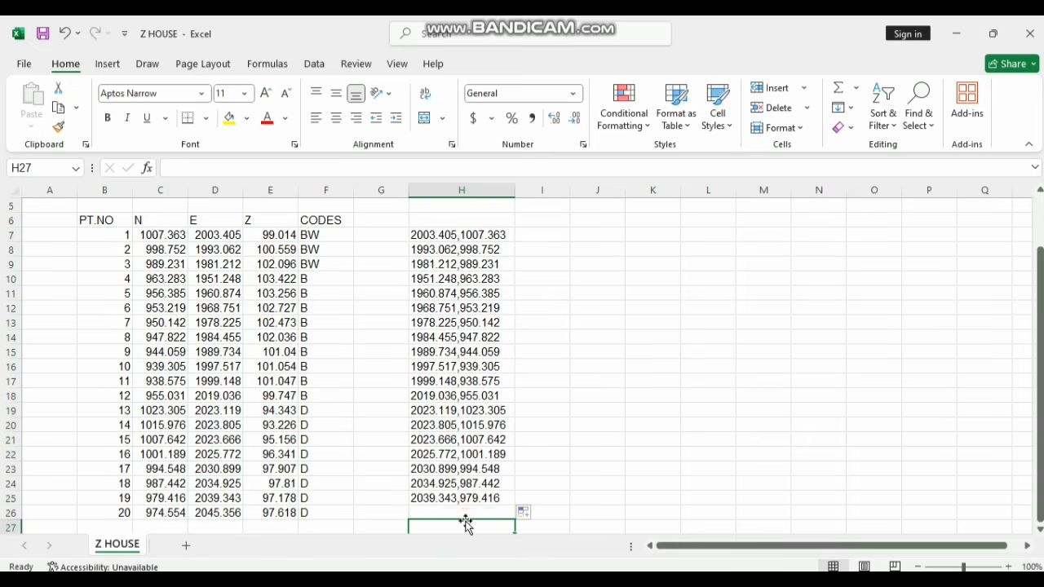
scroll(449, 413, down, 1)
scroll(448, 412, down, 1)
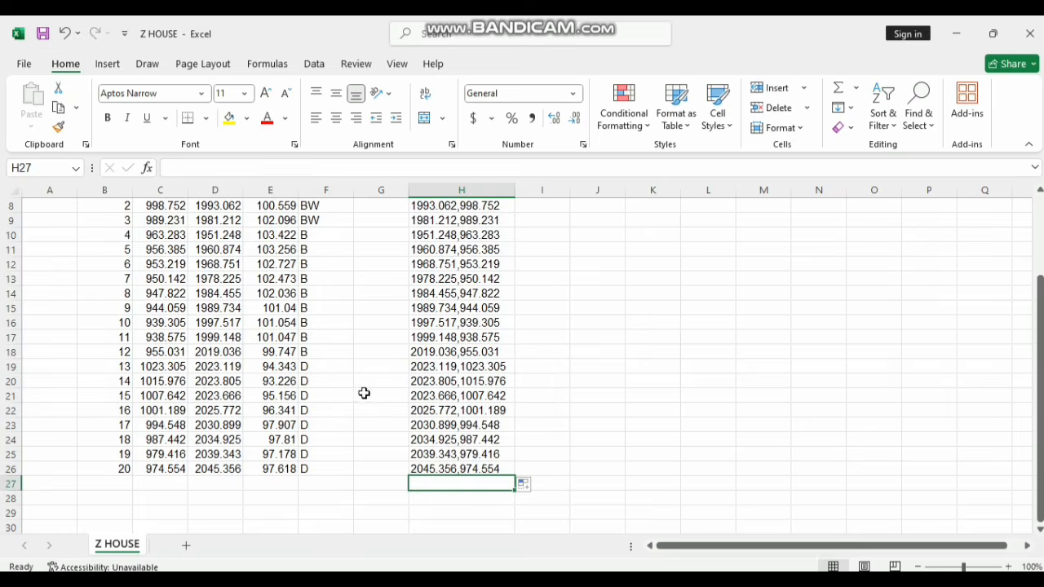
scroll(364, 392, up, 3)
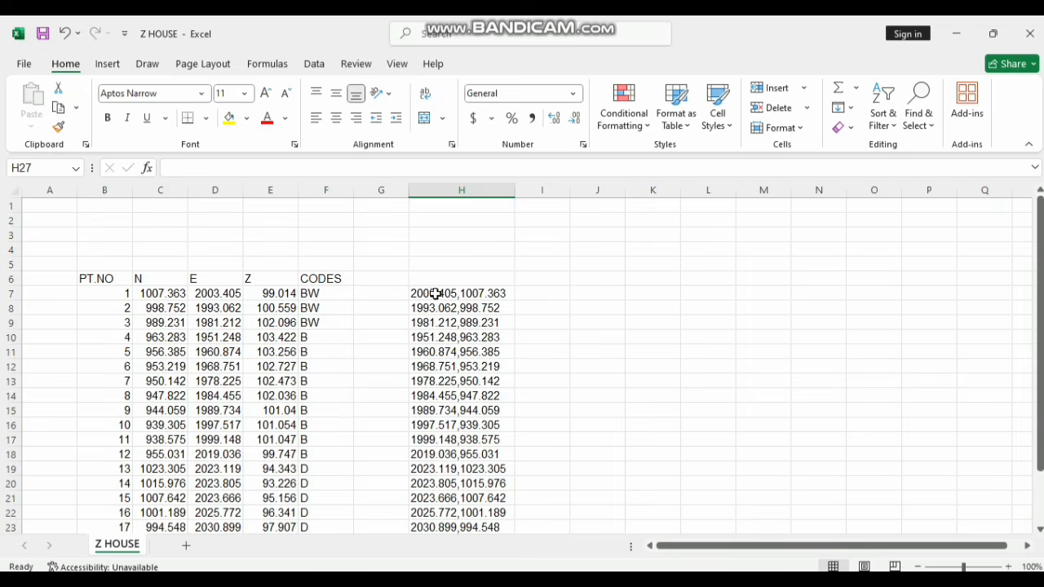
Enter B in cell I7 and fill it down to I26 beside the coordinate pairs.
click(535, 297)
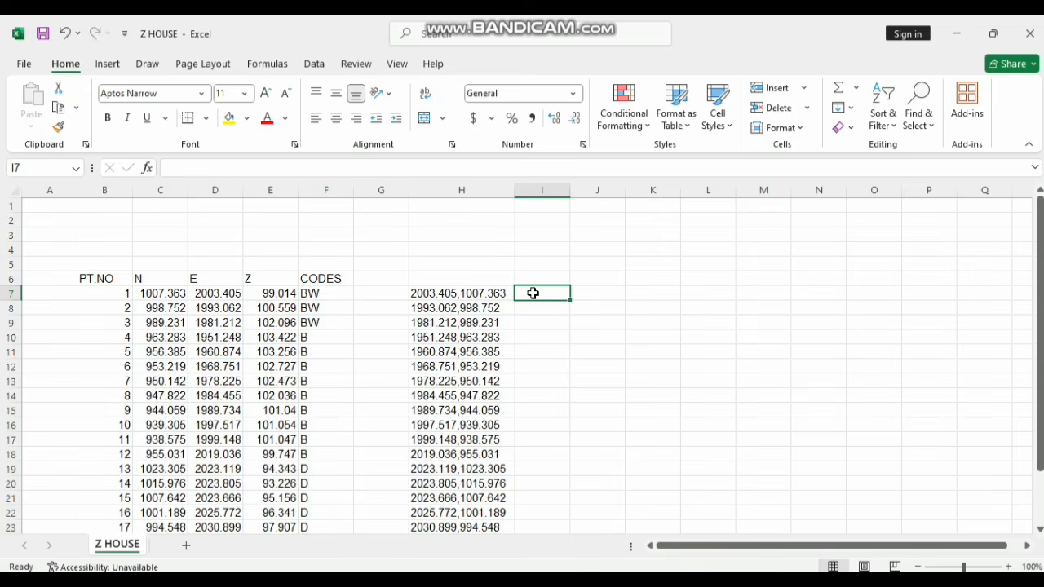
text(B)
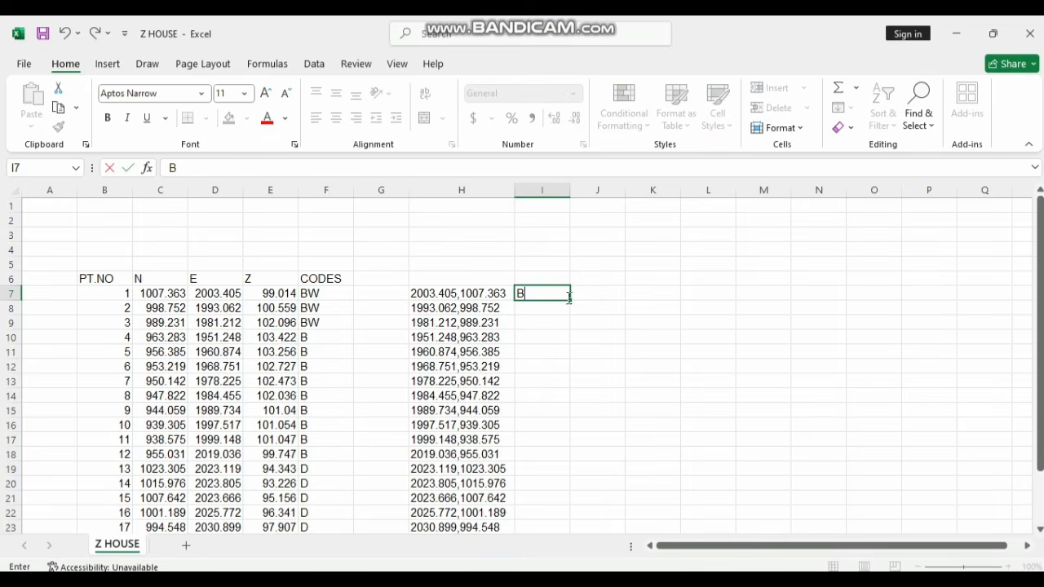
drag(571, 299, 556, 563)
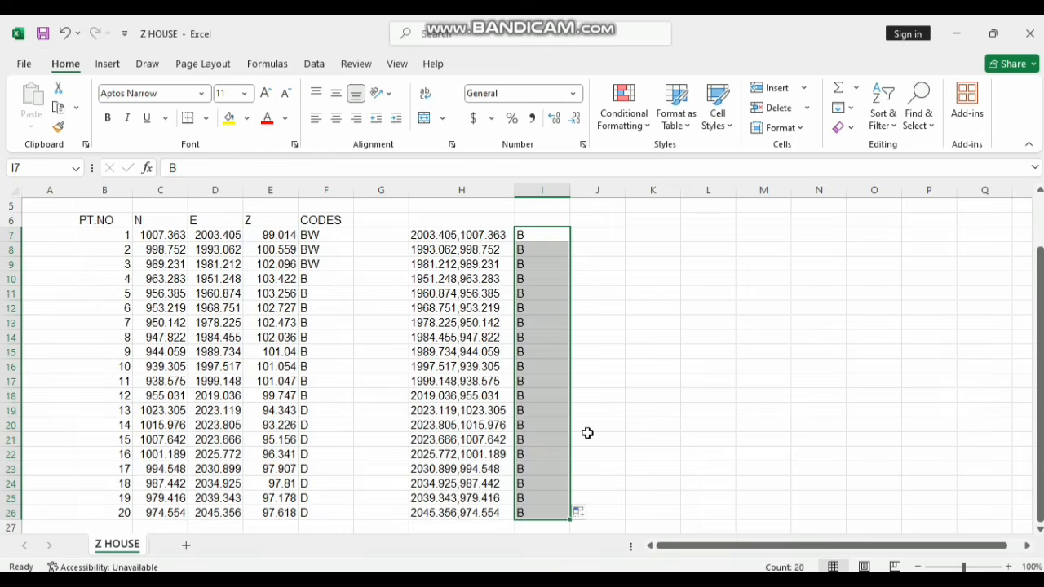
Copy the coordinate pairs and their B labels in range H7:I26.
scroll(517, 392, up, 2)
click(417, 291)
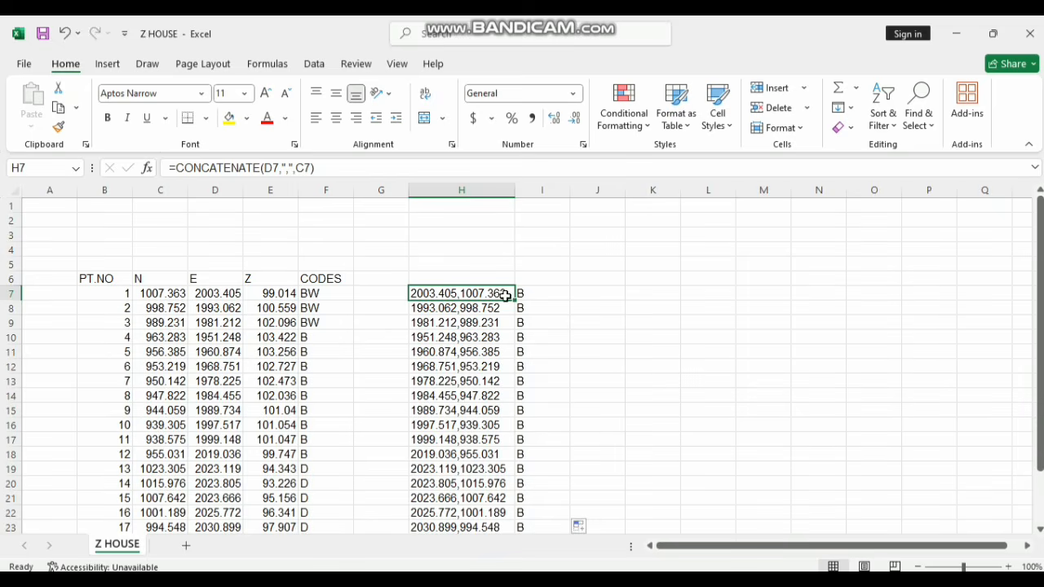
scroll(481, 265, down, 1)
drag(420, 249, 533, 425)
key(ctrl+c)
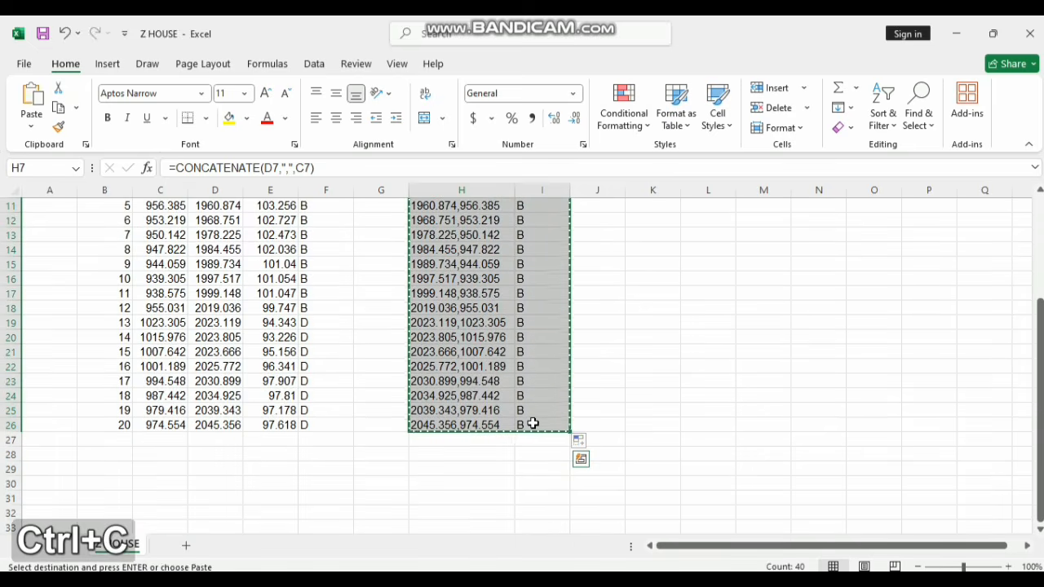
Switch to AutoCAD and plot the copied E,N coordinates with the Multiple Points command.
mouse_move(569, 569)
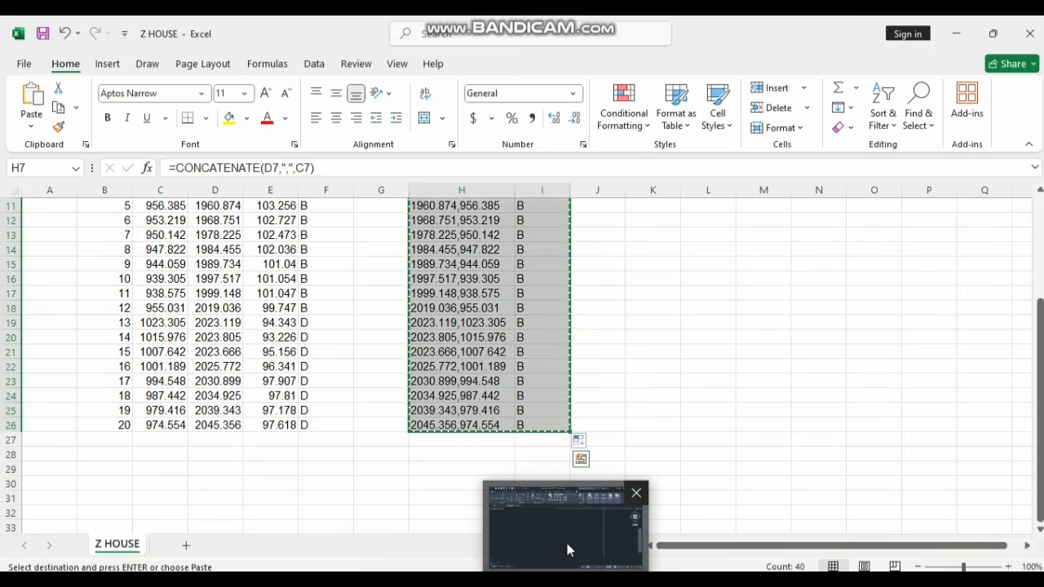
click(567, 543)
scroll(433, 398, down, 3)
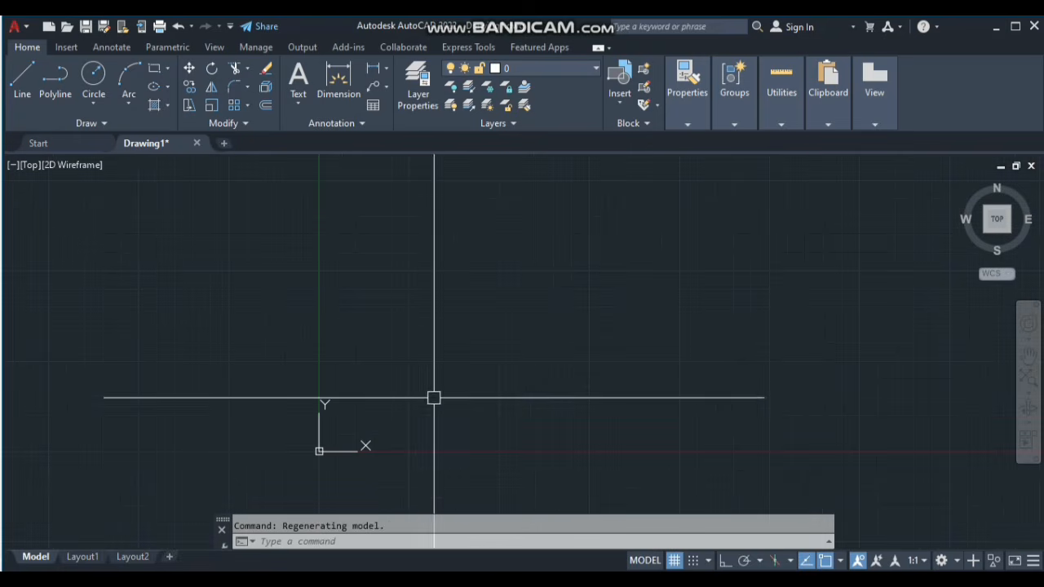
key(Escape)
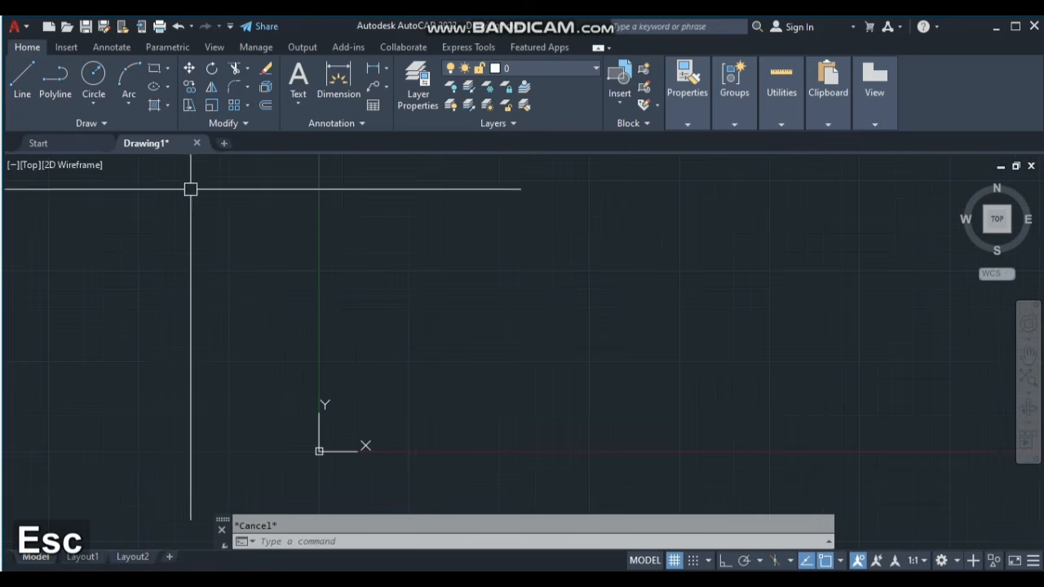
click(86, 122)
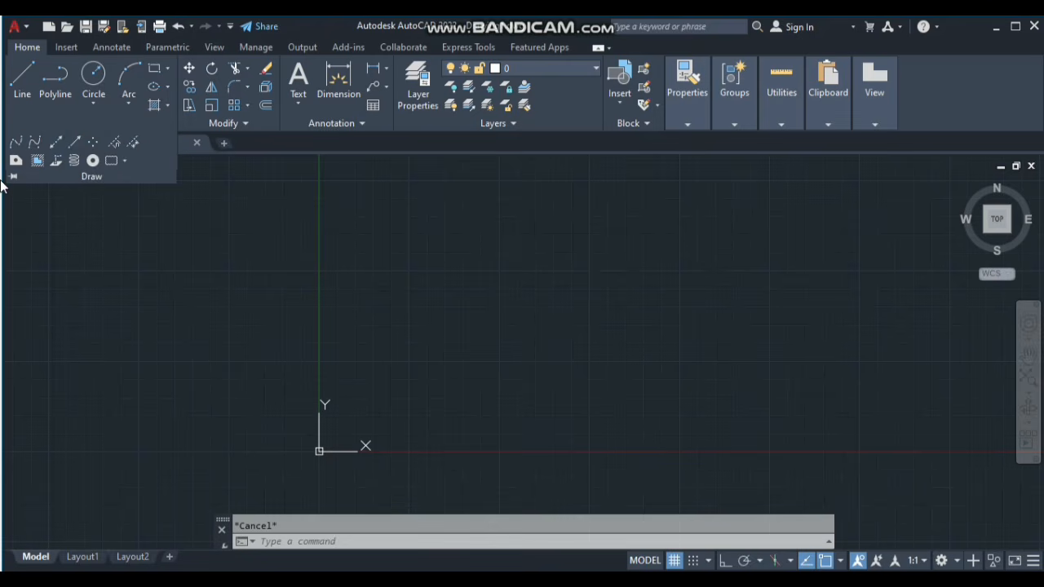
click(92, 124)
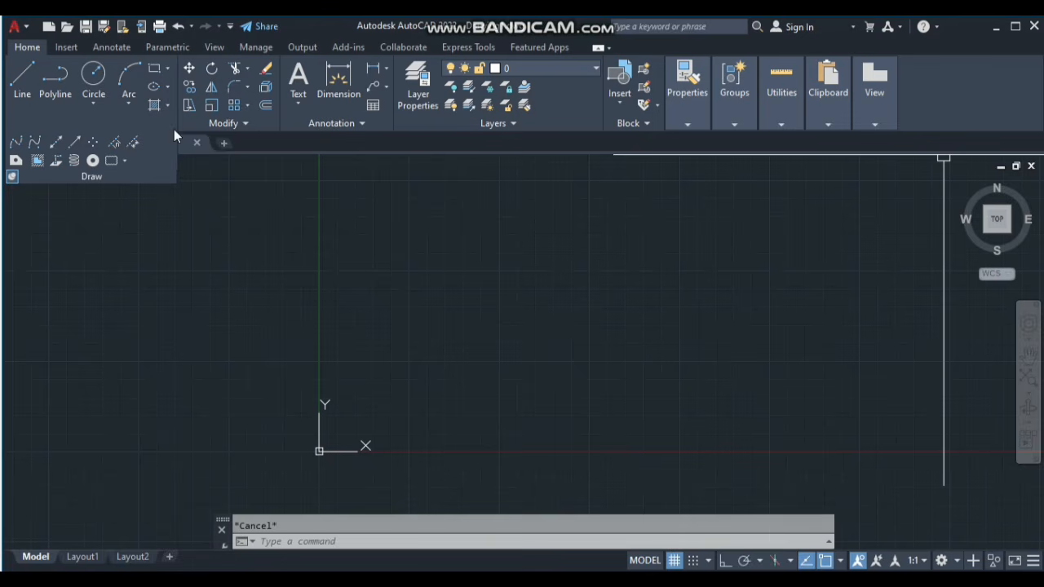
click(93, 141)
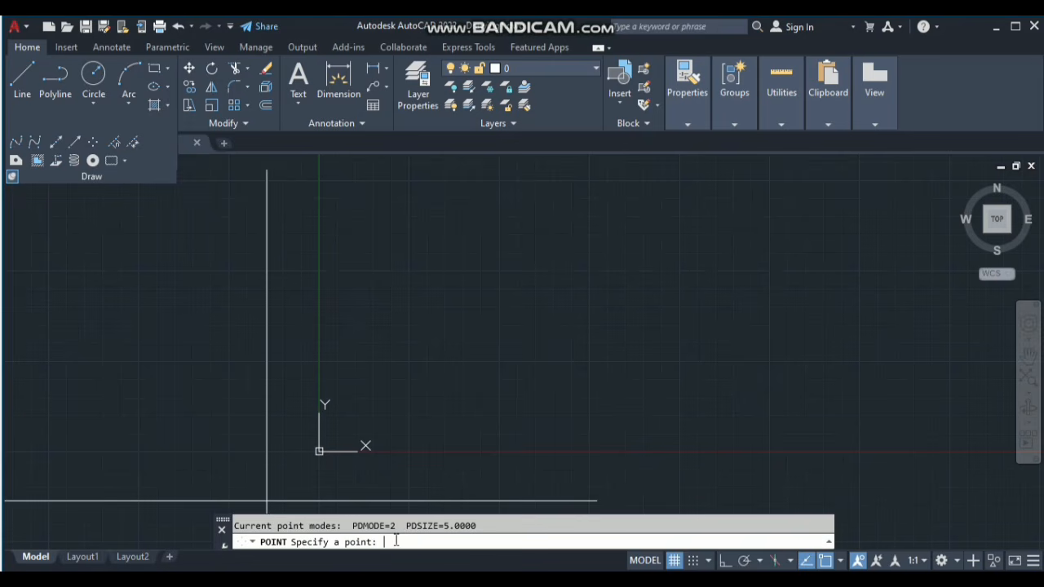
key(ctrl+v)
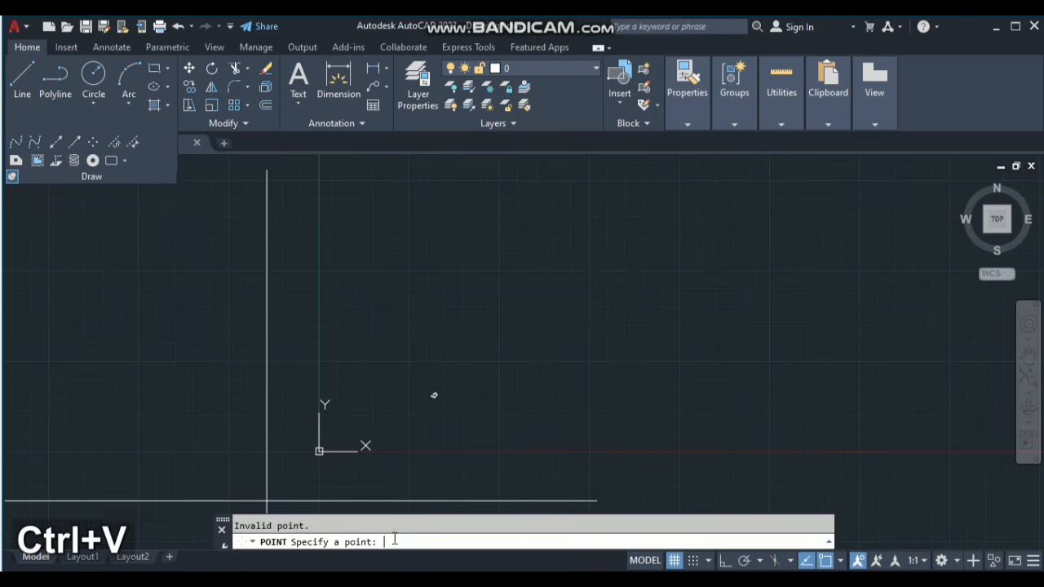
key(Escape)
Change the point style of the plotted survey points to a plain single dot.
middle_drag(435, 394, 447, 382)
scroll(479, 372, up, 5)
scroll(339, 401, up, 4)
scroll(371, 394, up, 4)
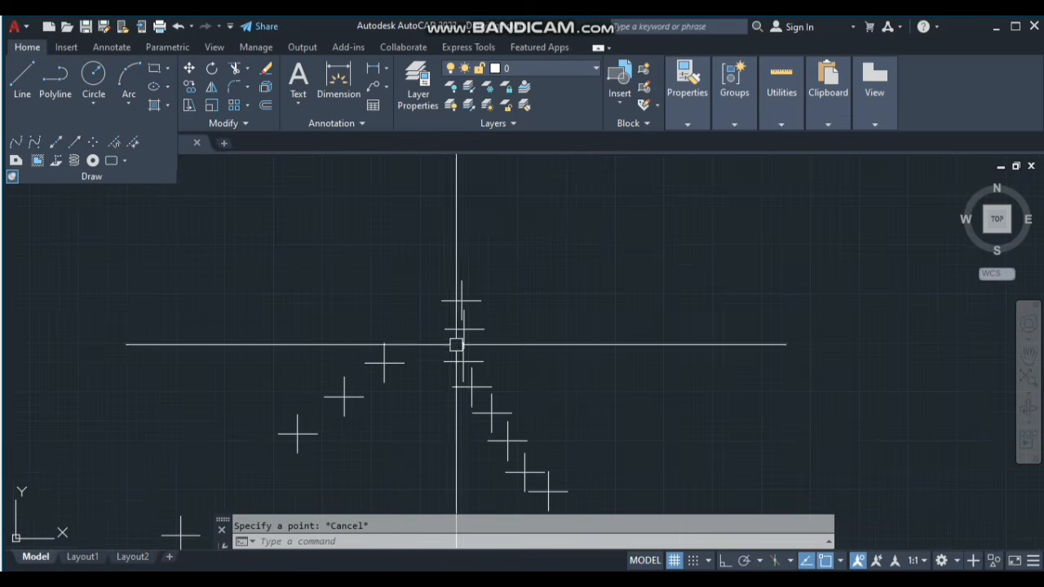
scroll(512, 311, down, 4)
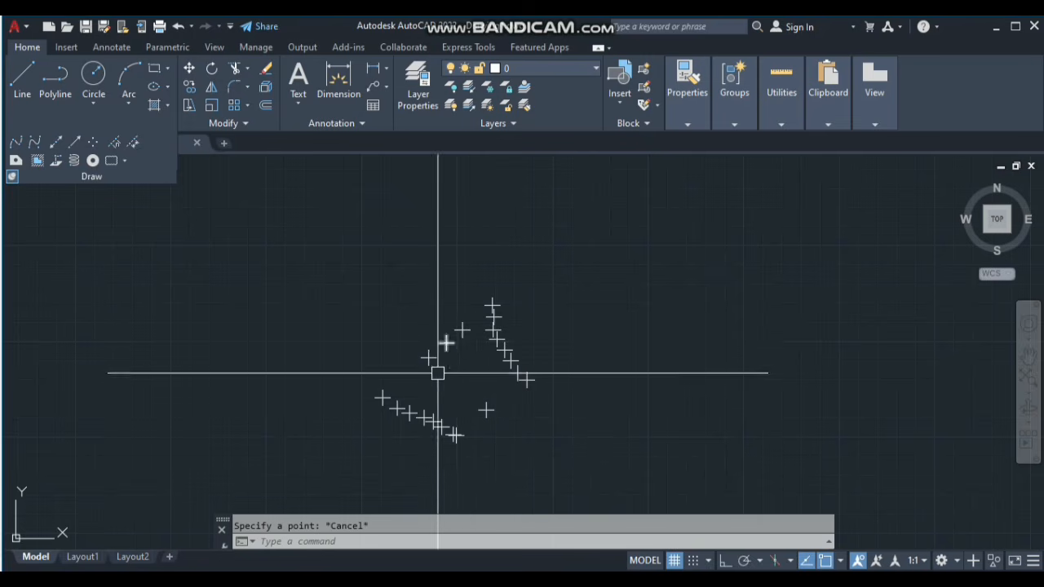
mouse_move(463, 341)
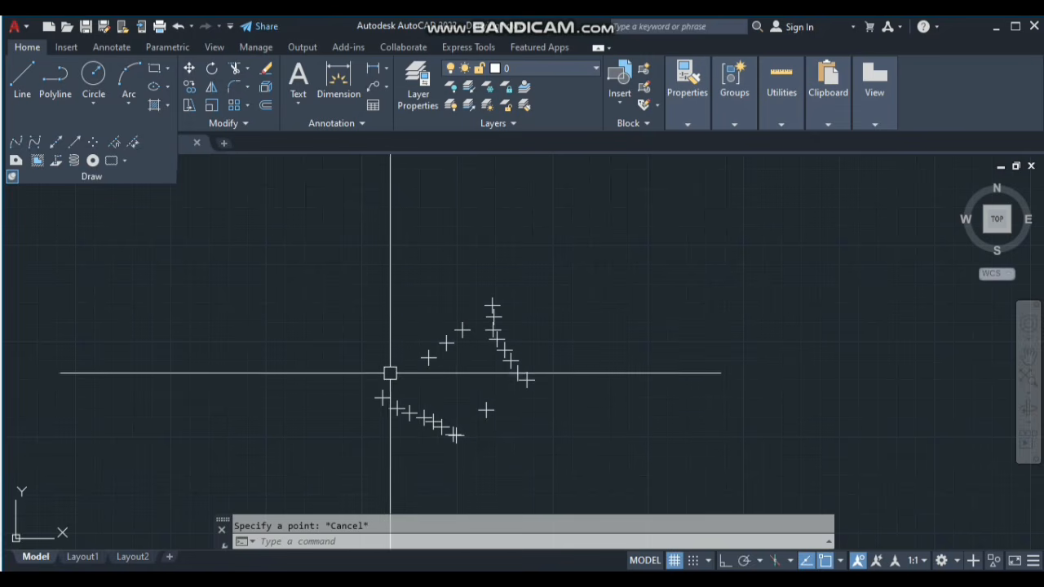
scroll(452, 445, up, 4)
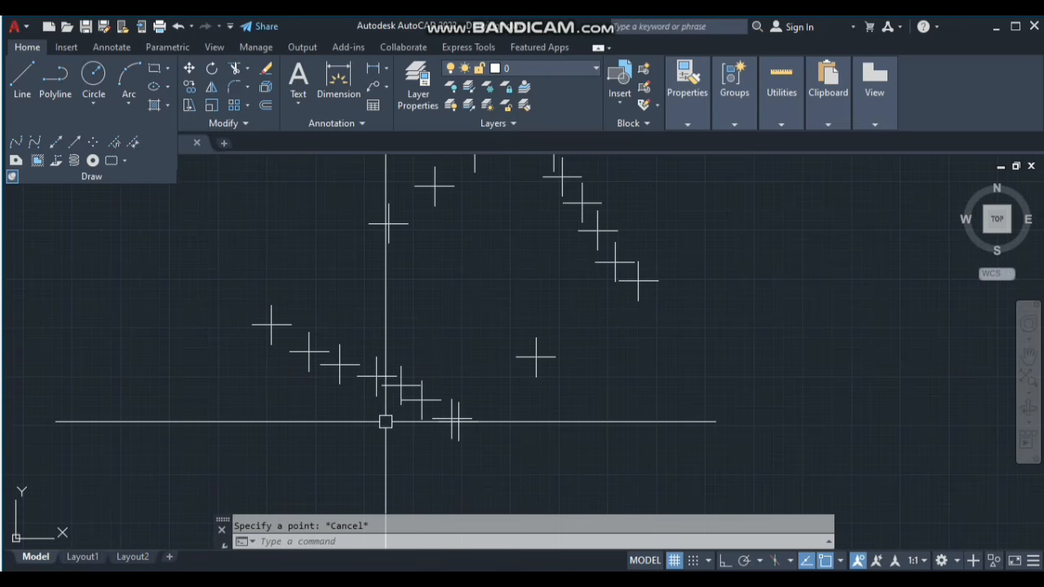
text(PTYPE)
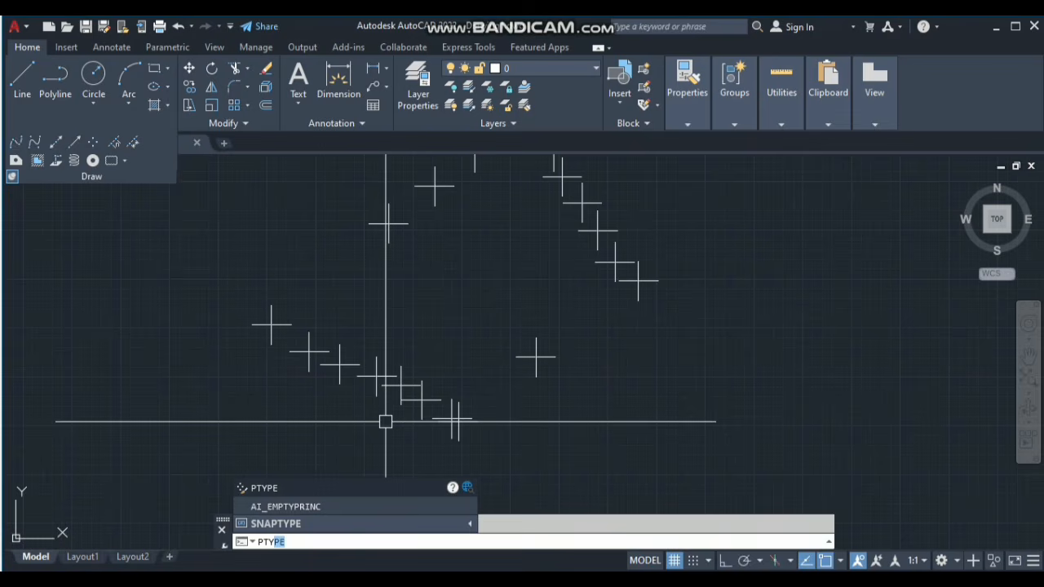
key(space)
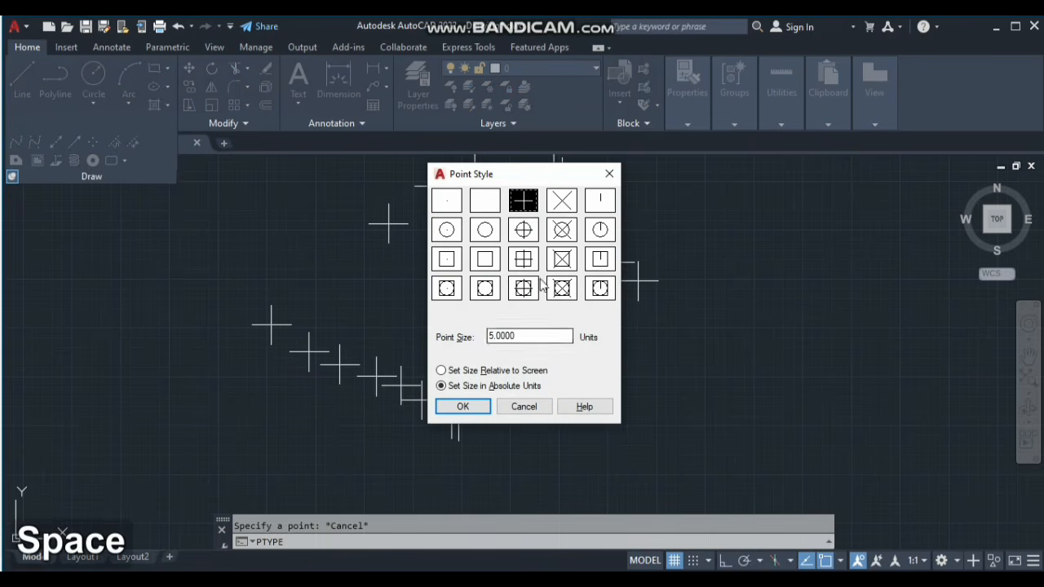
click(447, 204)
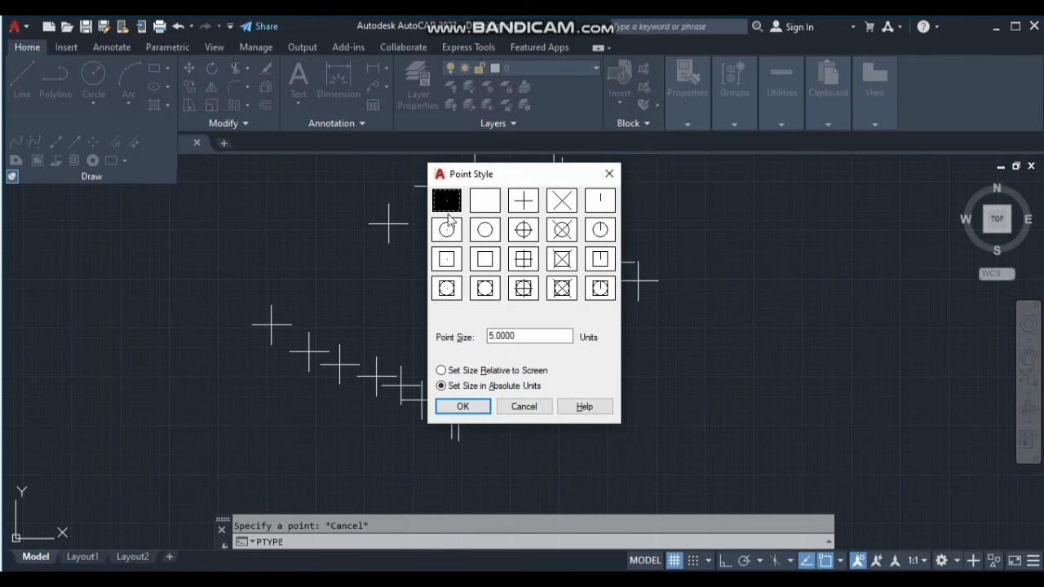
click(463, 407)
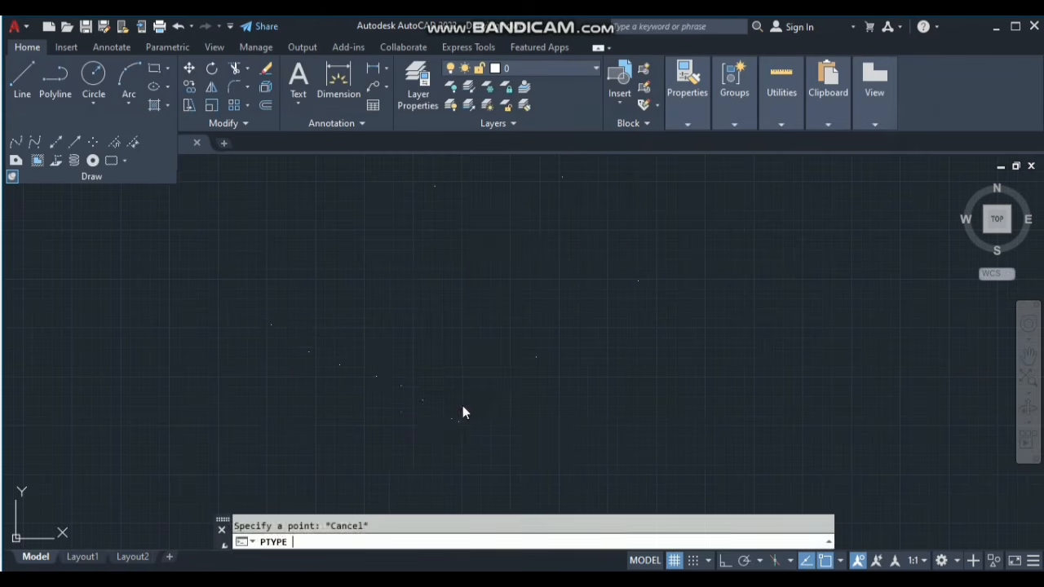
Zoom to the drawing extents and examine the survey points displayed as dots.
scroll(523, 306, down, 2)
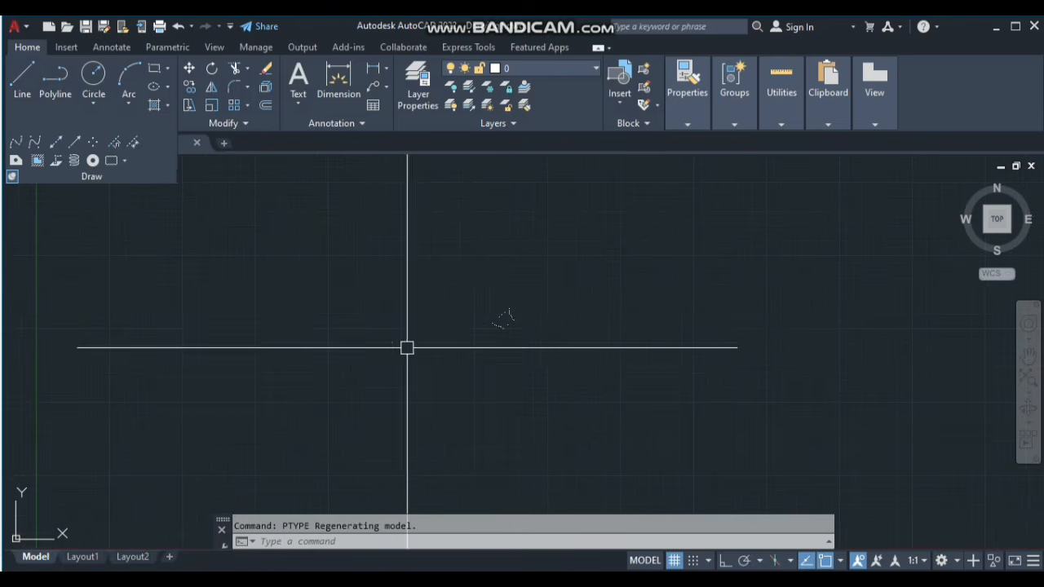
scroll(501, 331, down, 2)
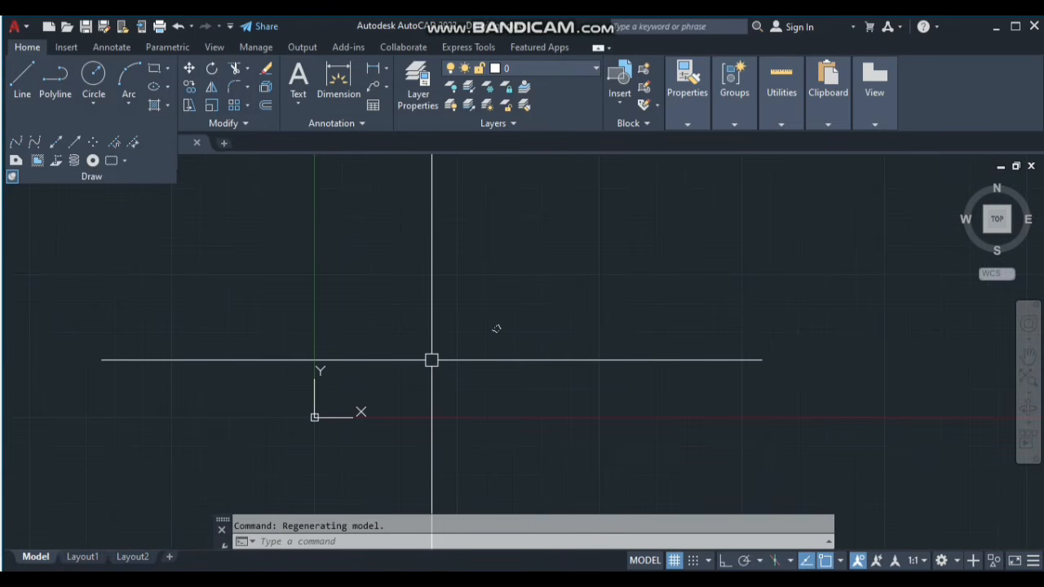
text(z)
key(space)
text(e)
key(space)
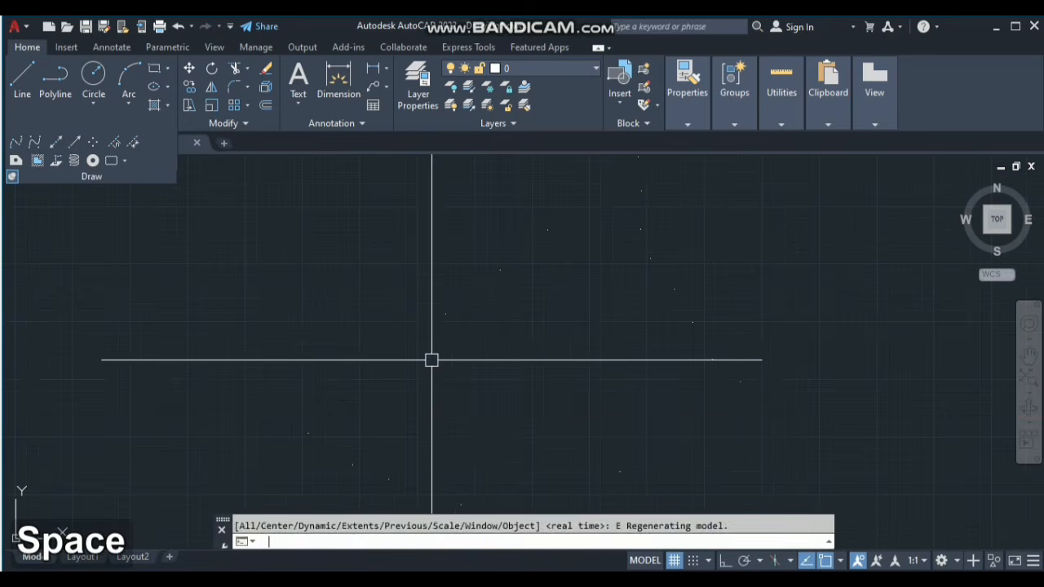
scroll(421, 343, down, 4)
scroll(483, 318, up, 2)
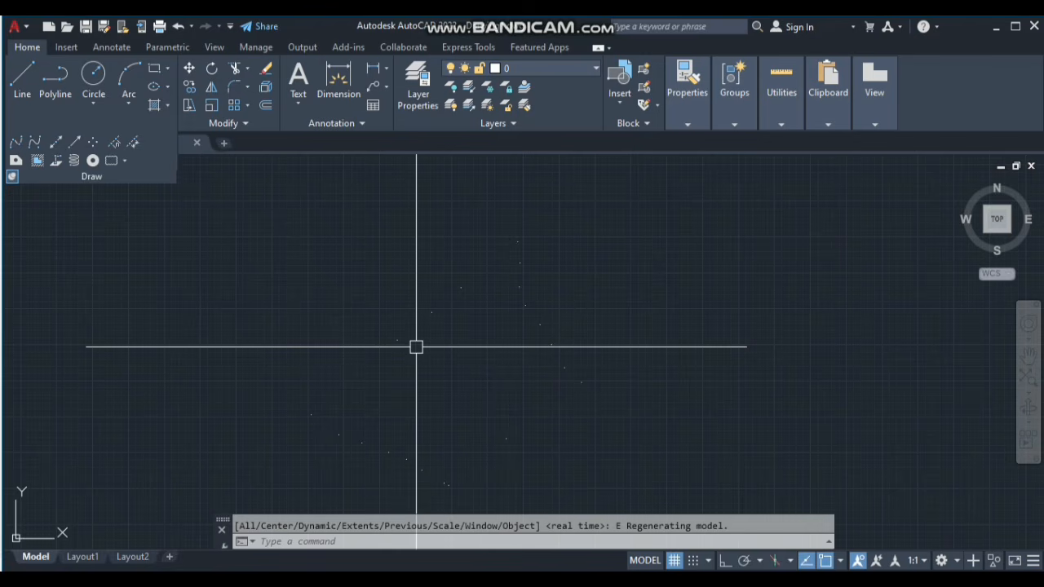
Set the point style of the survey points back to the plus-shaped cross.
text(ptype)
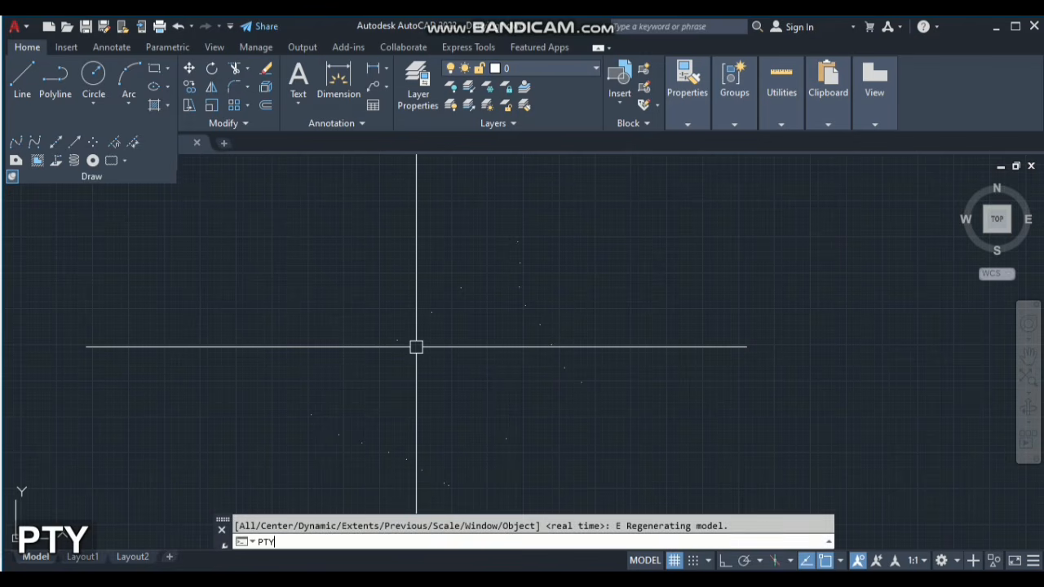
key(space)
click(523, 201)
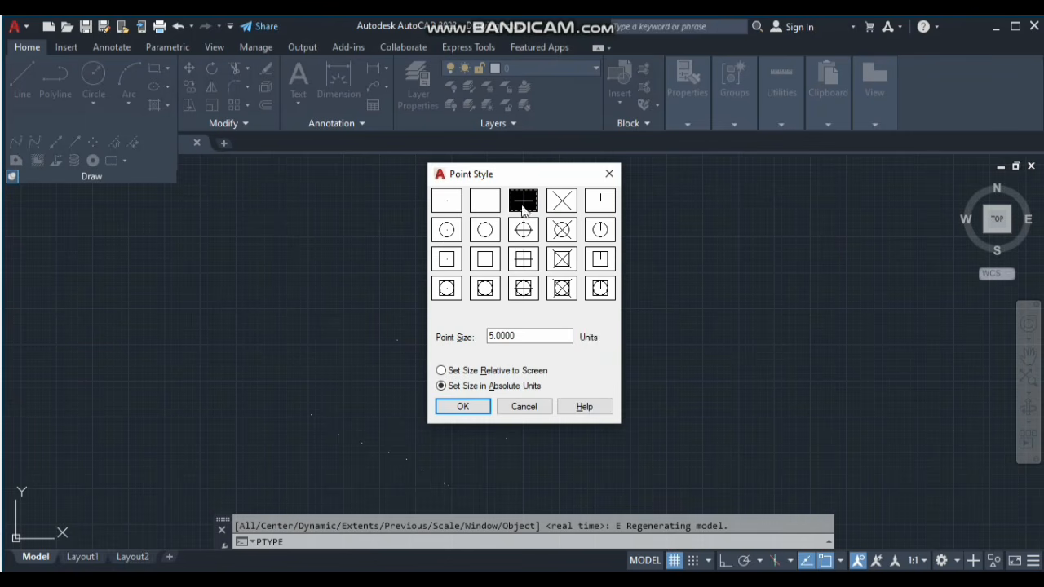
click(458, 408)
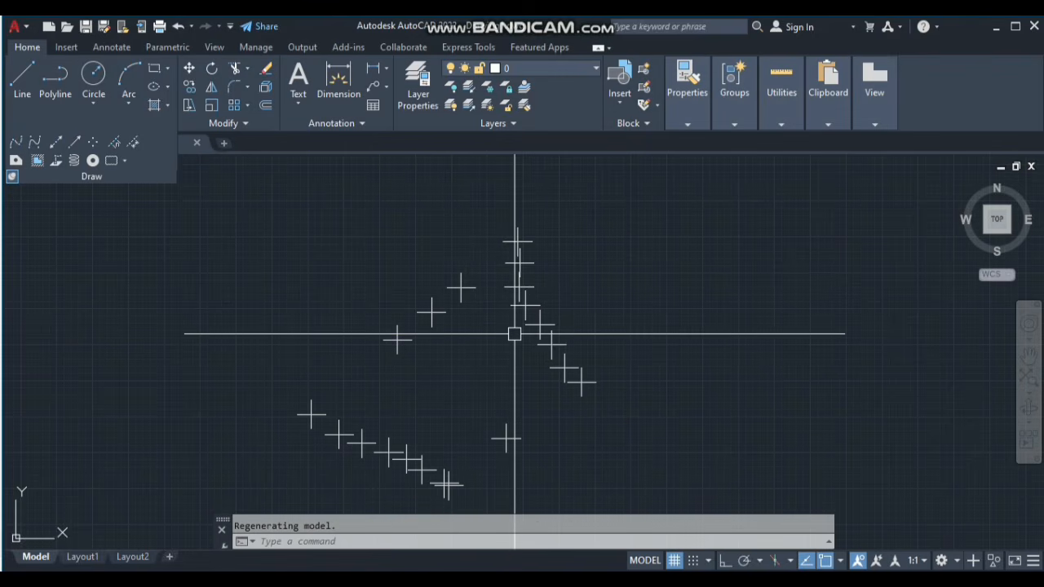
Select all the plotted survey points in the drawing with a crossing window.
click(518, 240)
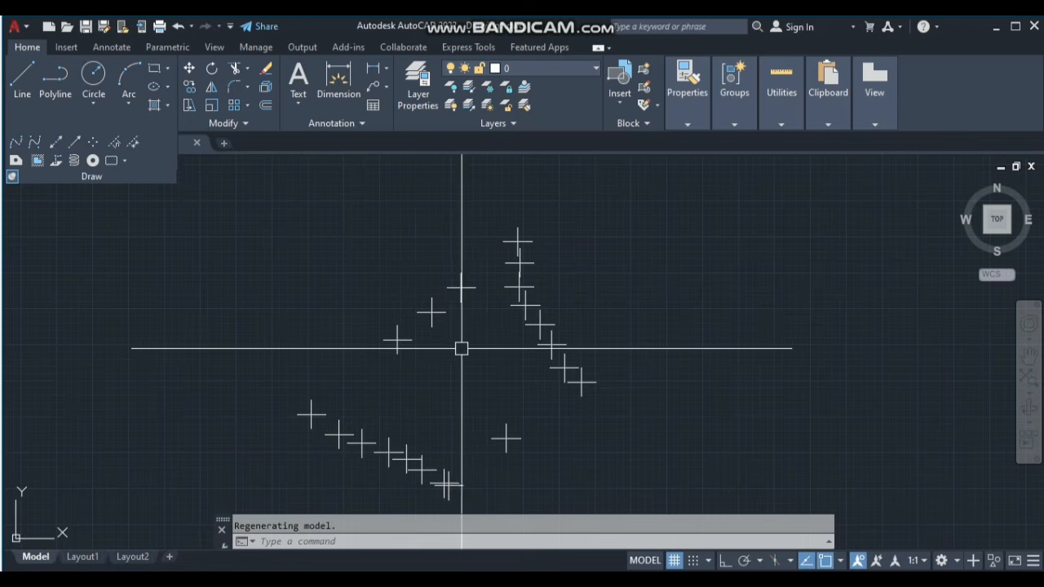
scroll(462, 350, down, 2)
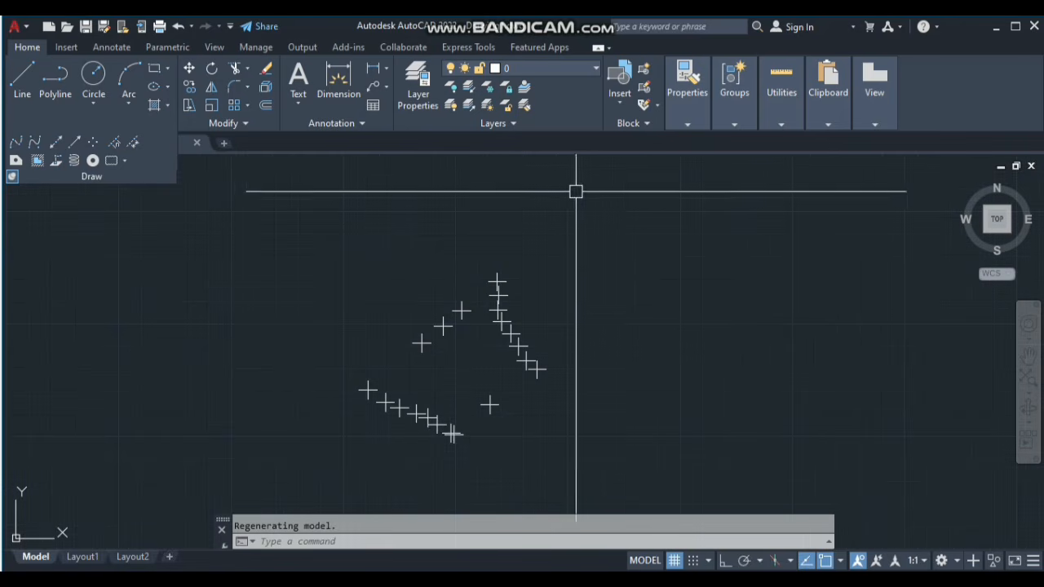
scroll(487, 219, down, 2)
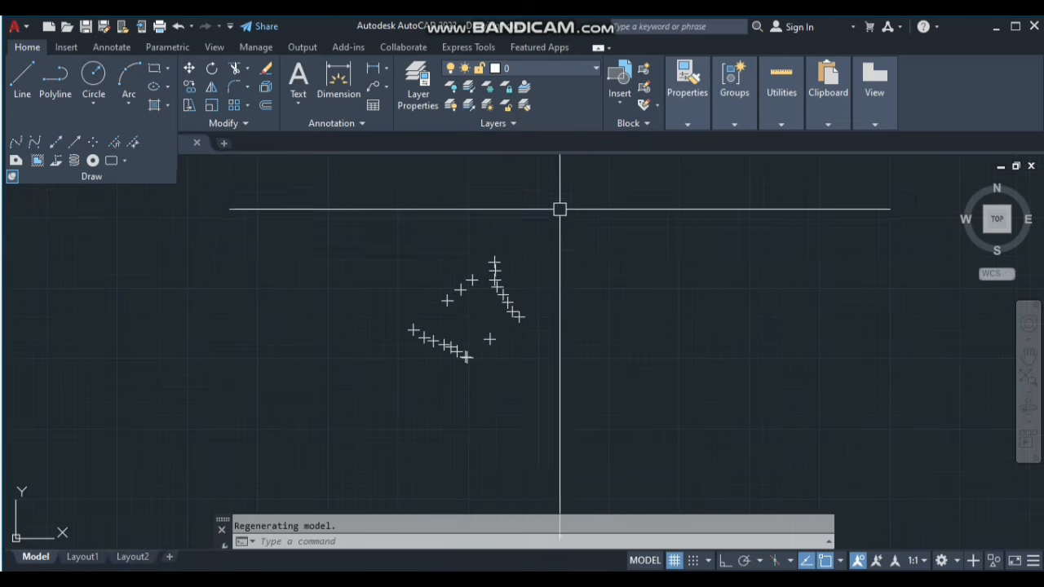
click(510, 248)
click(561, 200)
click(617, 186)
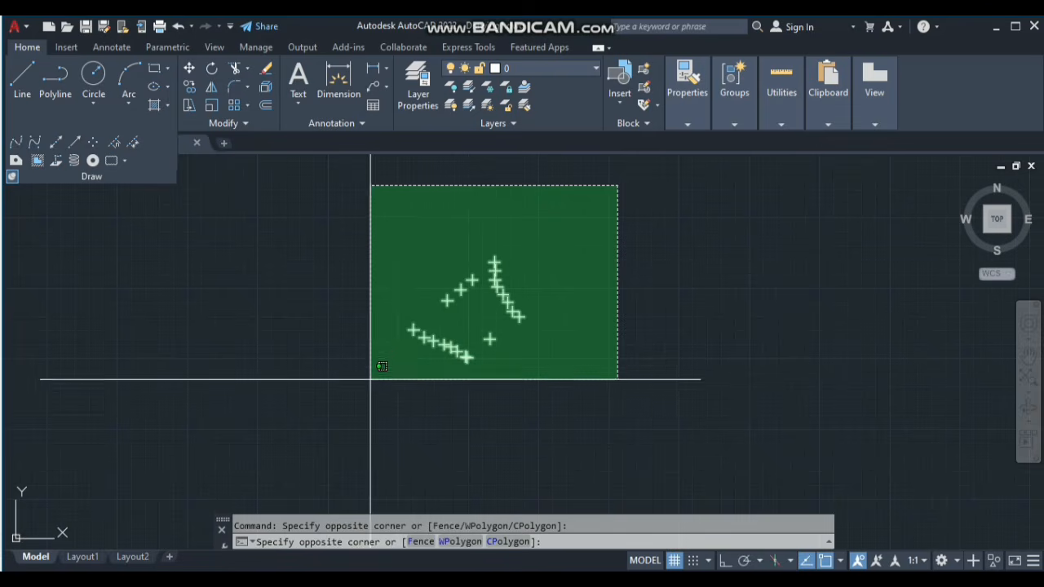
click(387, 365)
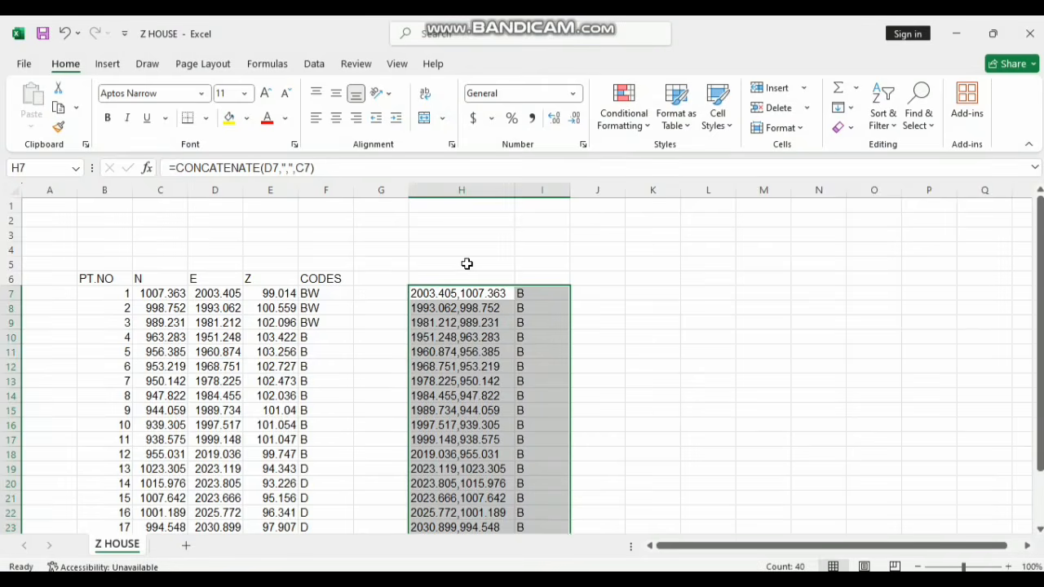
In the Z HOUSE workbook in Excel, clear the coordinate pairs and B labels from range H7:I26.
scroll(466, 264, down, 2)
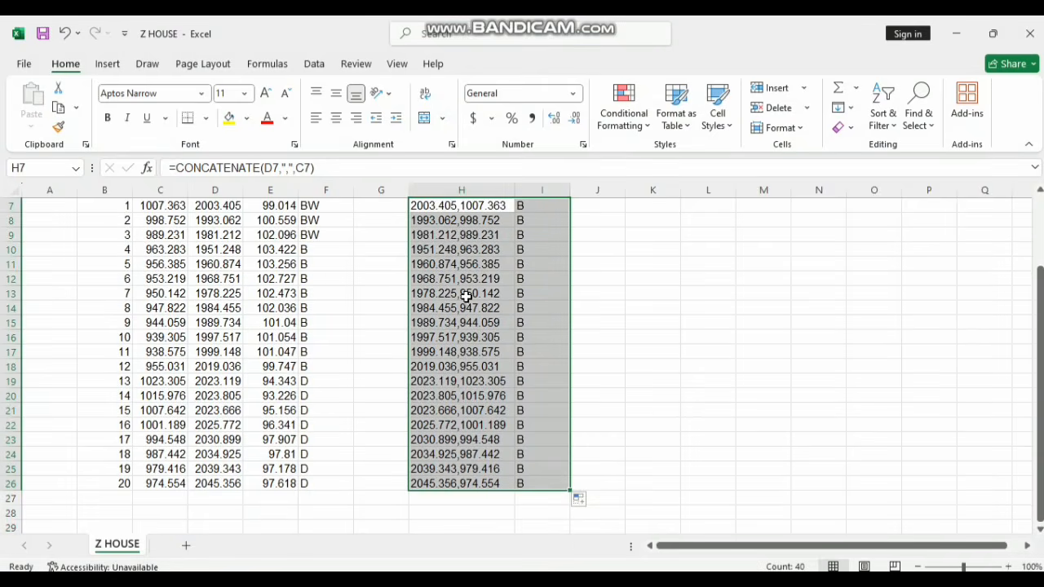
scroll(465, 296, up, 1)
key(Delete)
scroll(469, 301, down, 1)
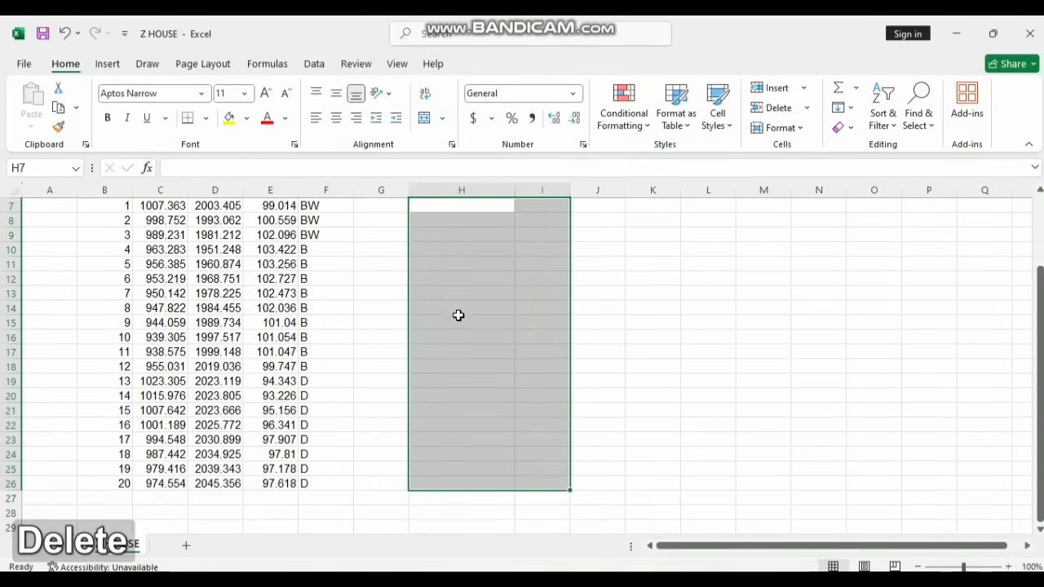
scroll(460, 314, up, 2)
Move the whole E column of eastings from column D to column H.
click(209, 298)
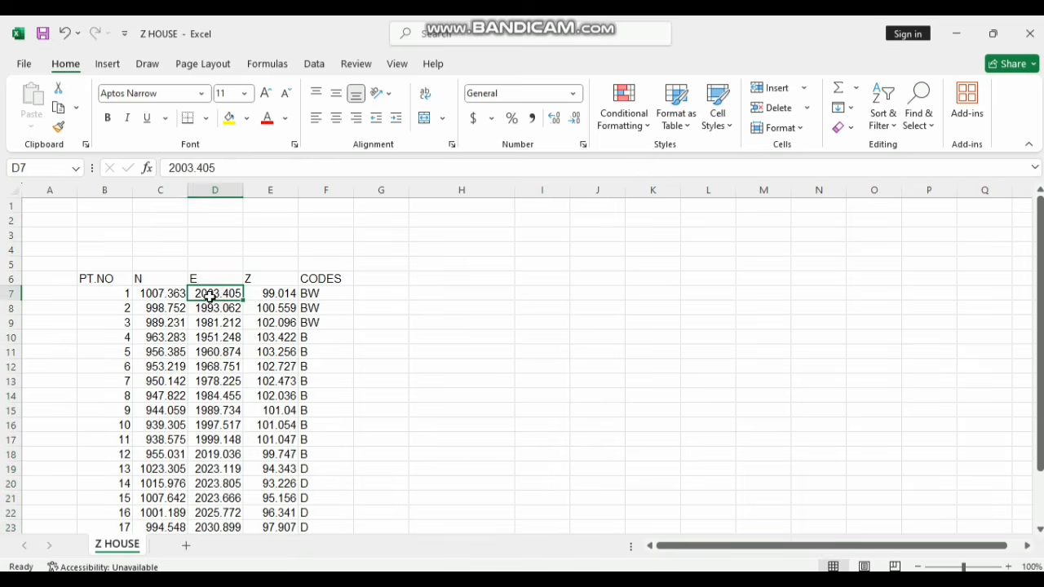
click(227, 189)
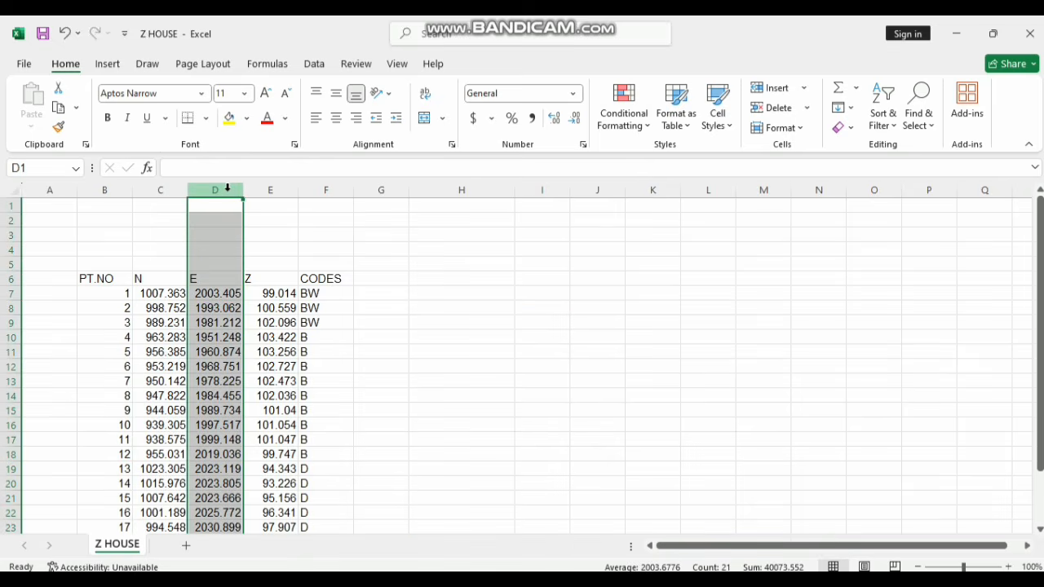
key(ctrl+x)
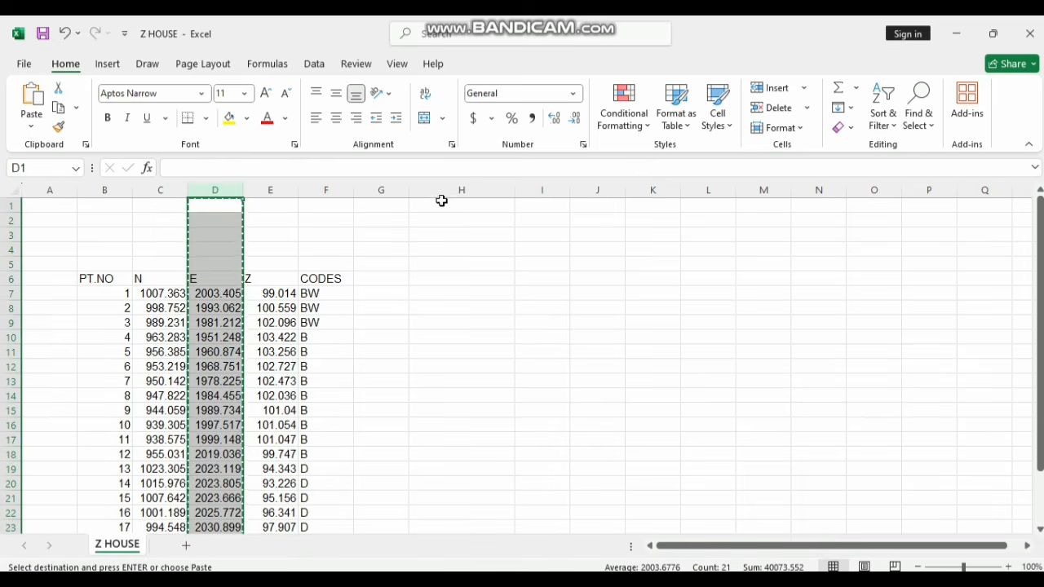
click(442, 189)
key(ctrl+v)
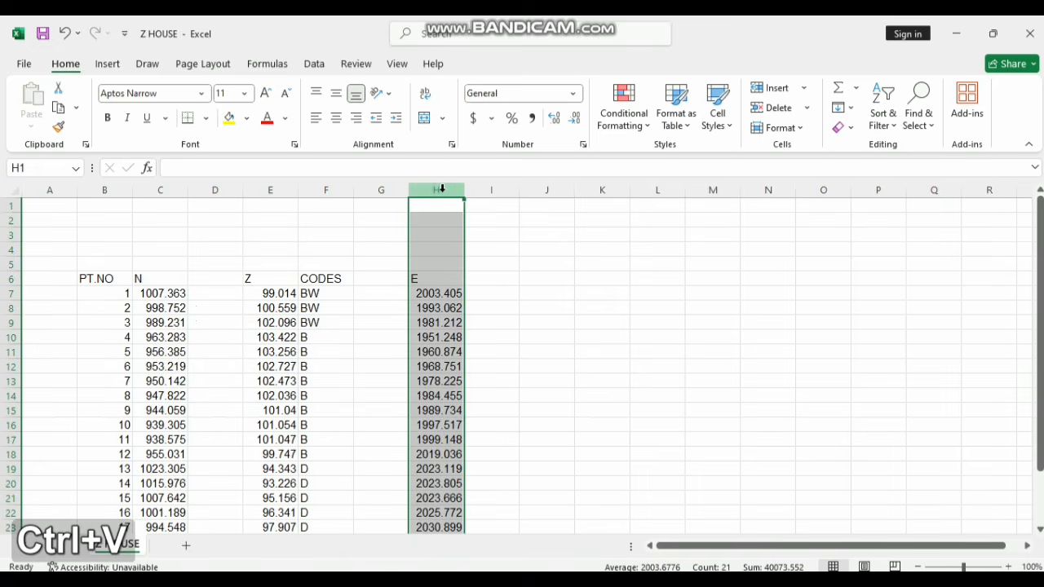
Move the whole N column of northings from column C to column D.
click(161, 189)
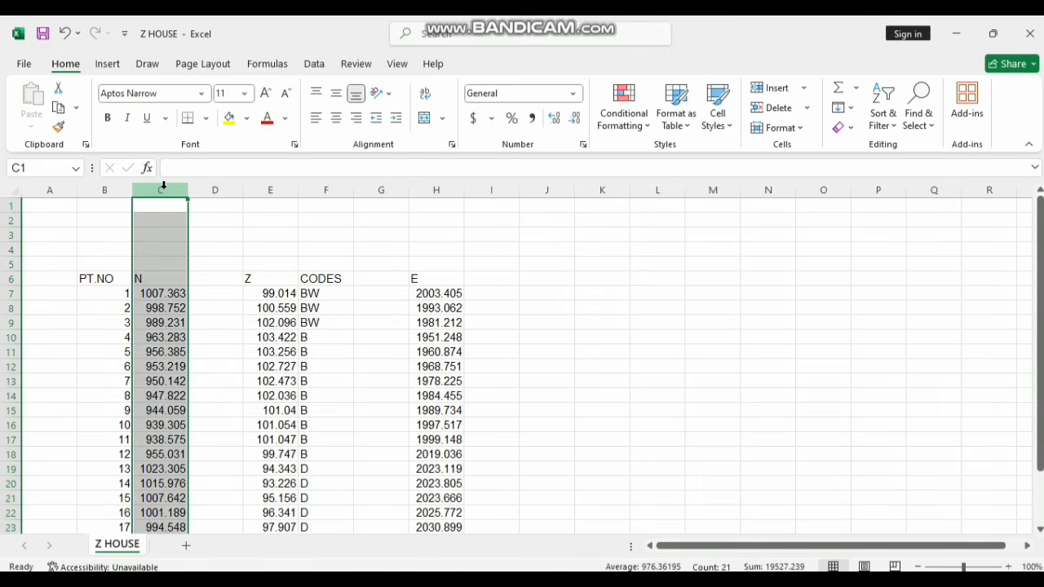
key(ctrl+x)
click(212, 190)
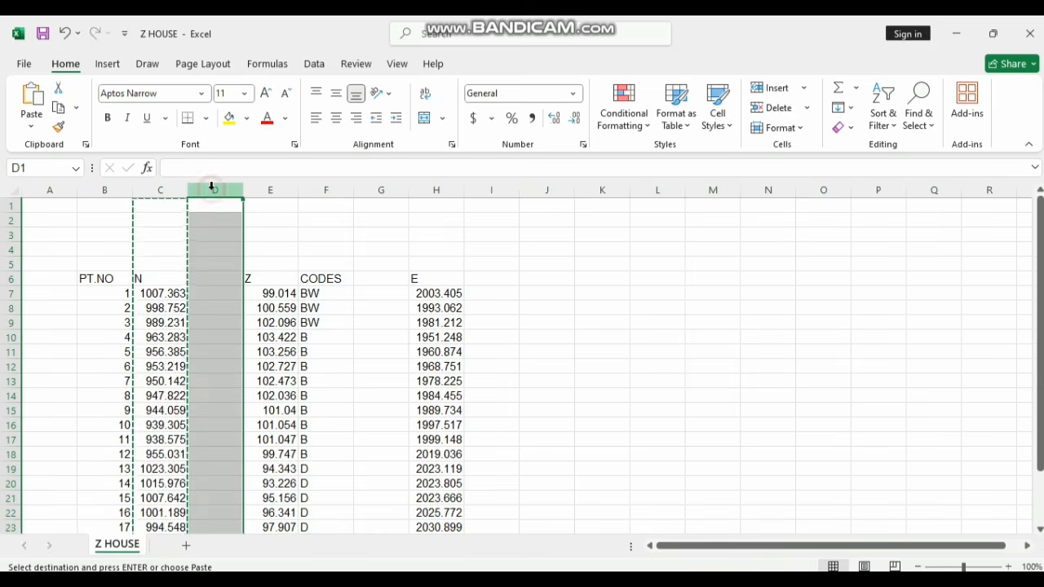
key(ctrl+v)
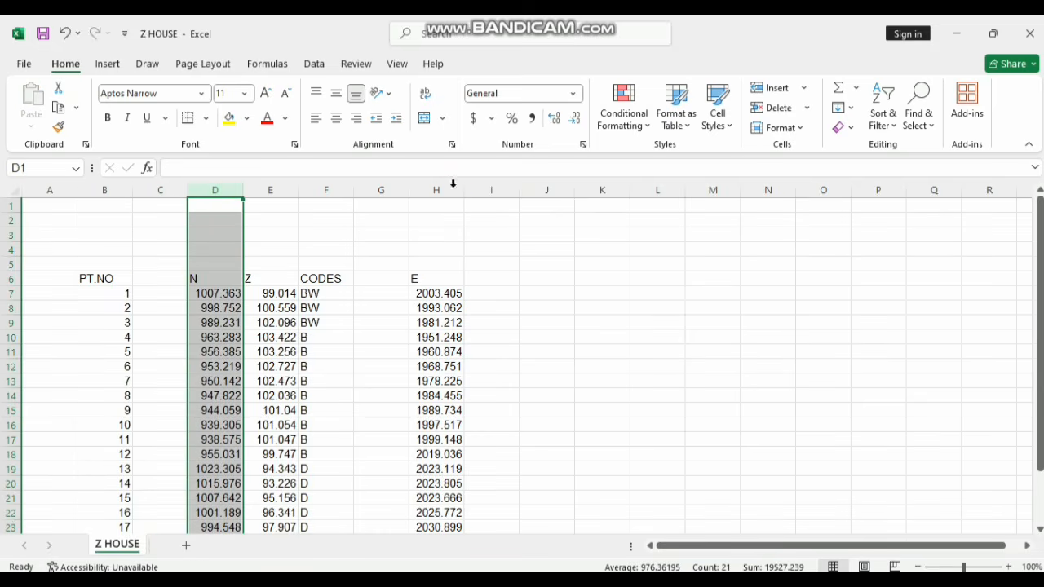
Move the whole E column of eastings from column H to column C.
click(454, 188)
key(ctrl+x)
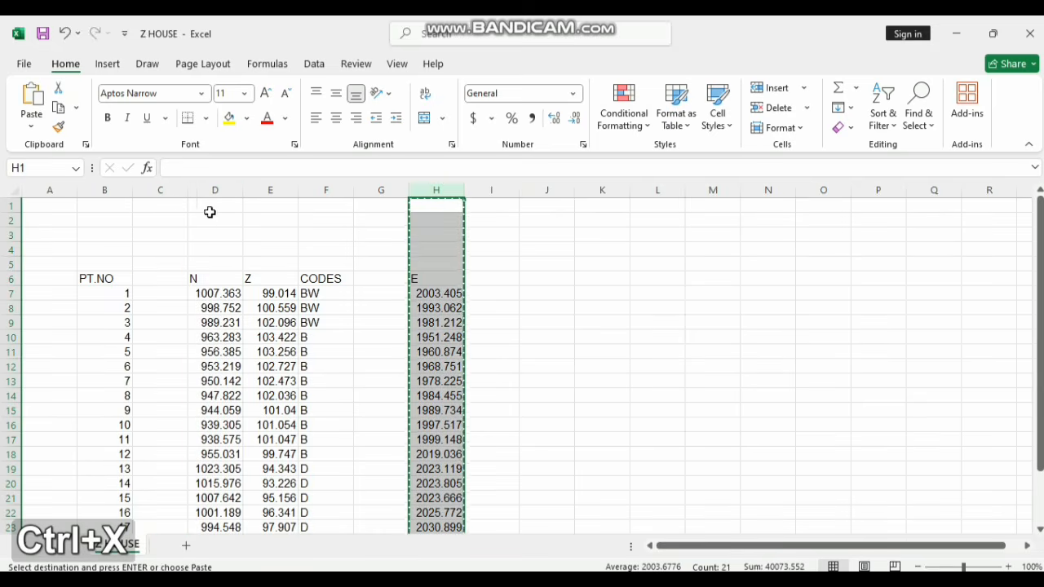
click(164, 189)
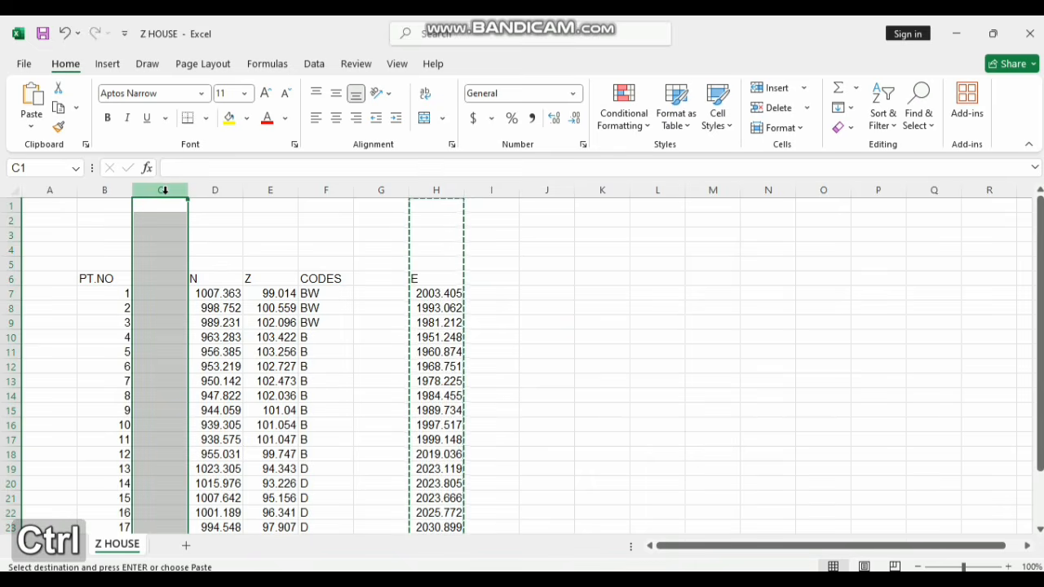
key(ctrl+v)
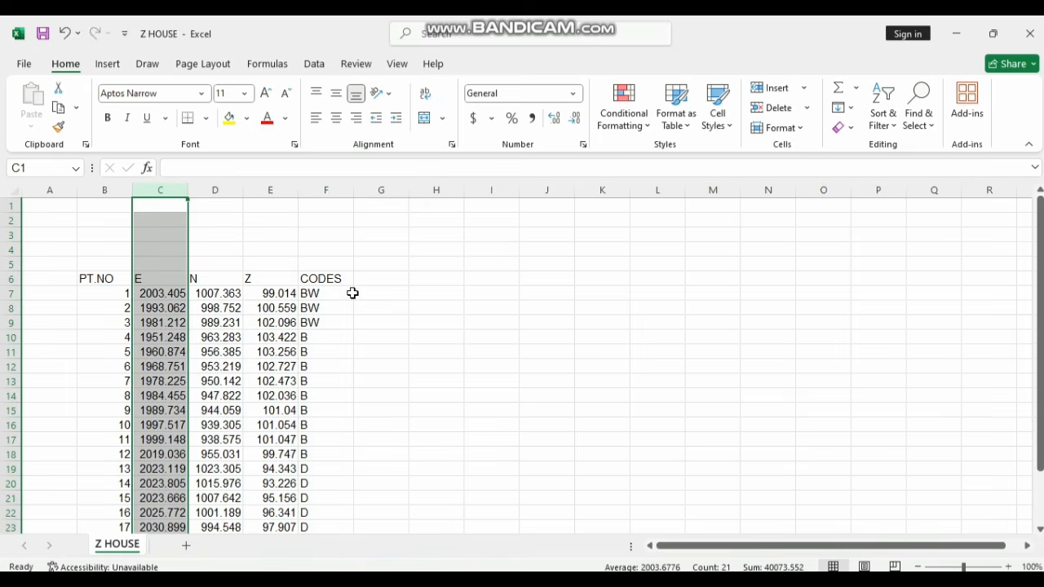
Copy the point numbers, E, N, Z values and codes in range B7:F26.
scroll(380, 277, down, 1)
click(384, 282)
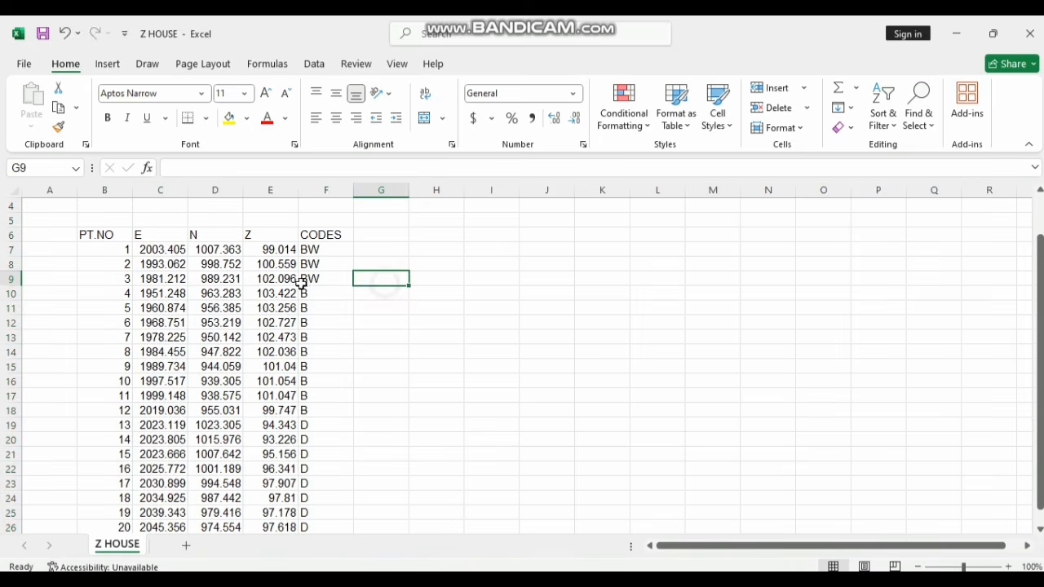
drag(97, 256, 311, 514)
key(ctrl+c)
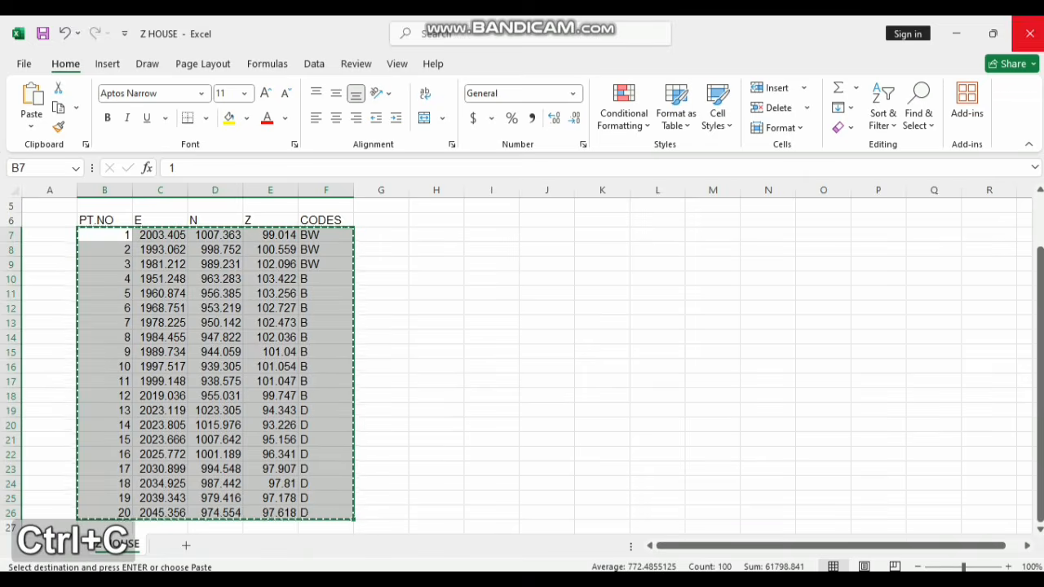
Minimize Excel, launch SW_DTM from the desktop, and bring up the AutoCAD drawing Drawing1.
click(964, 34)
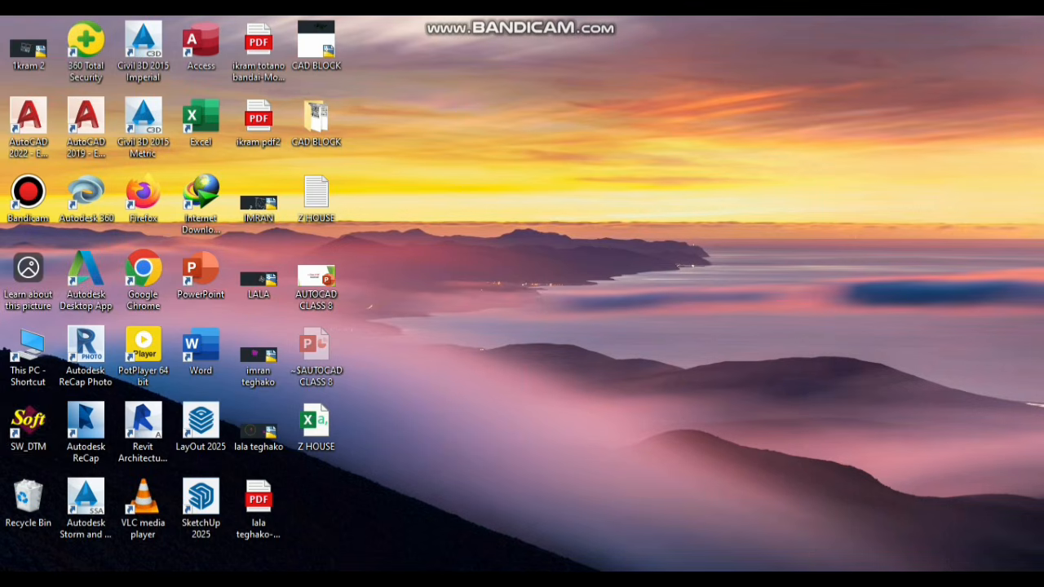
double_click(27, 425)
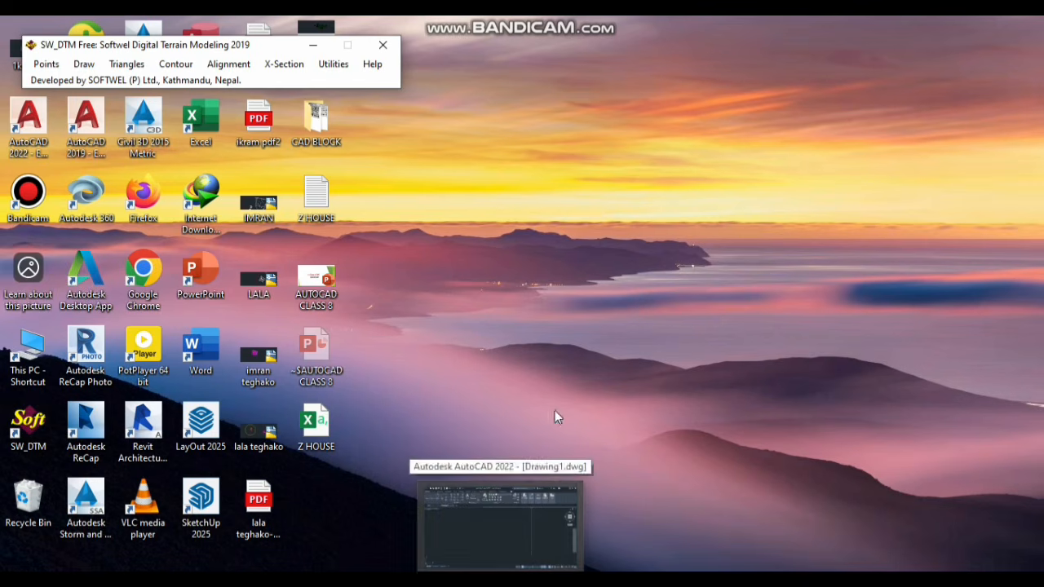
mouse_move(500, 581)
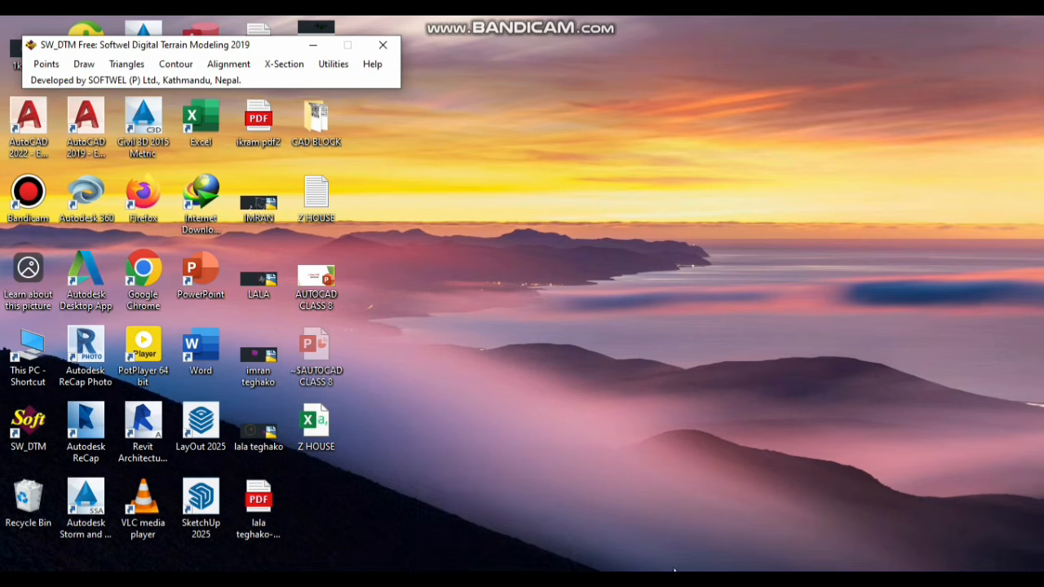
click(501, 527)
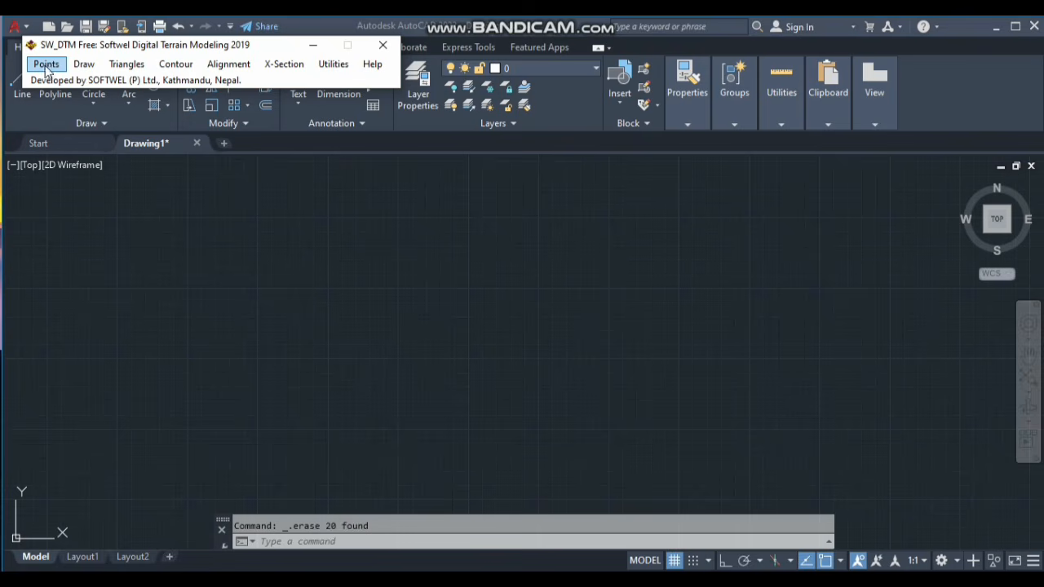
Import the points from Excel into the drawing with a point label scale of 0.25, and close SW_DTM.
click(47, 64)
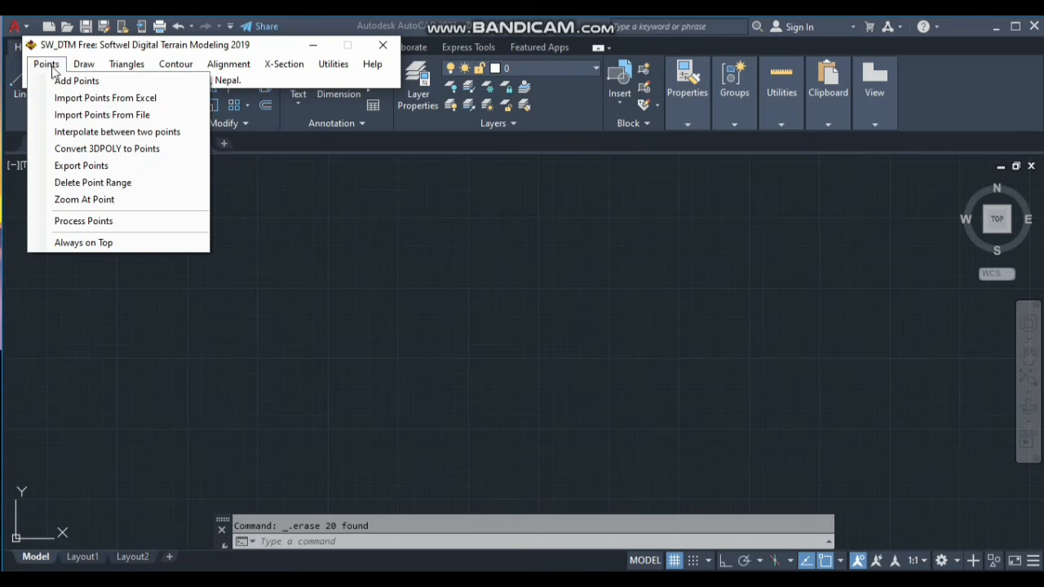
click(114, 99)
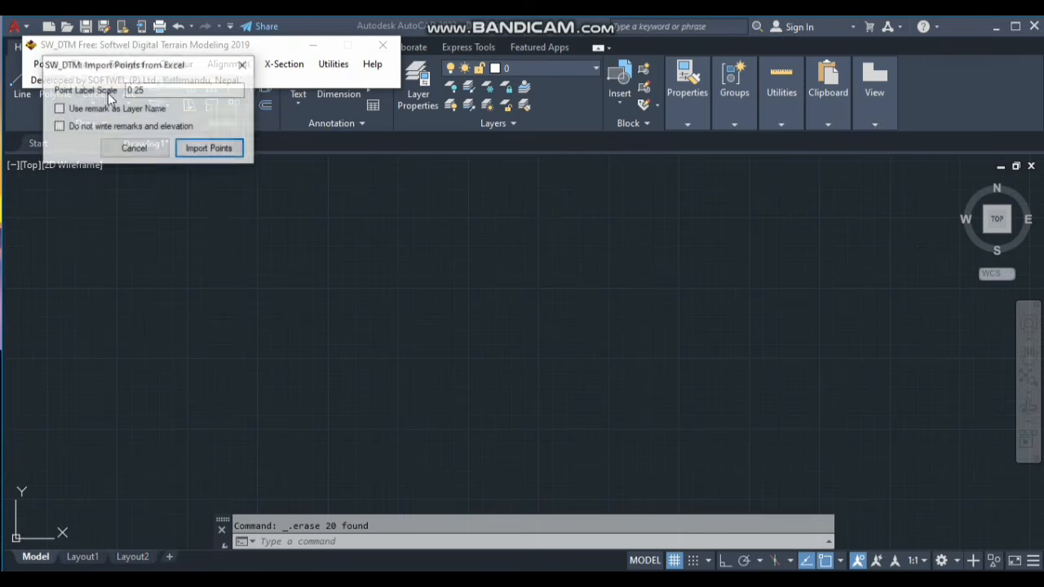
click(204, 147)
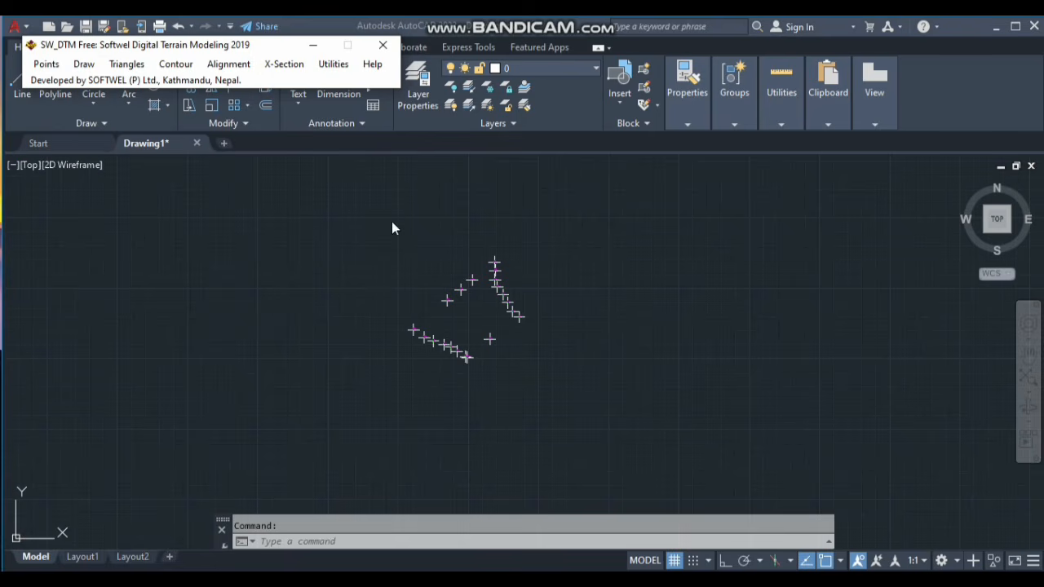
click(383, 47)
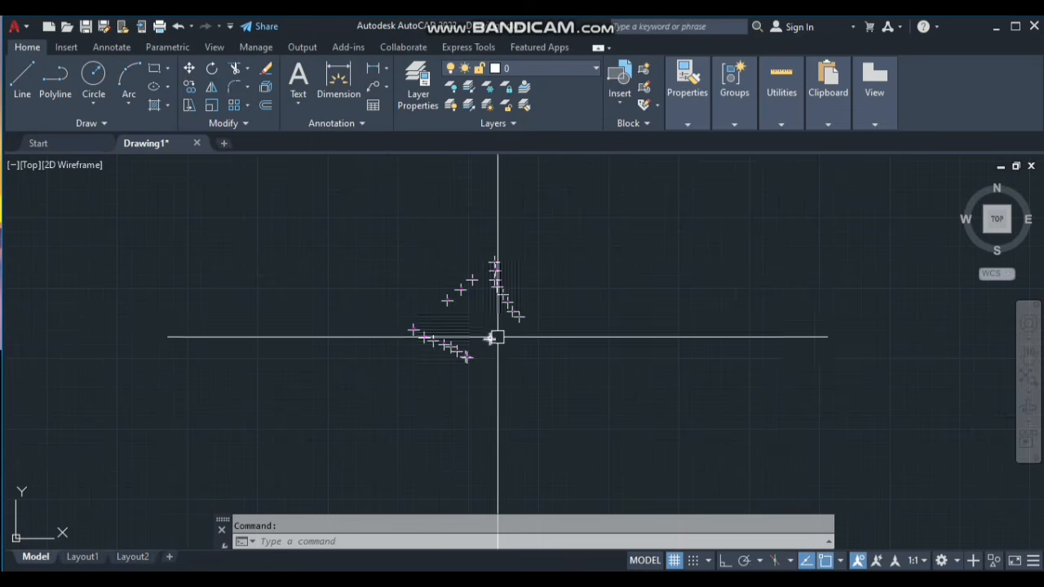
Examine the layout of the imported survey points and the number, elevation and code labels at point 20.
scroll(473, 324, up, 5)
scroll(360, 304, down, 3)
scroll(419, 268, up, 7)
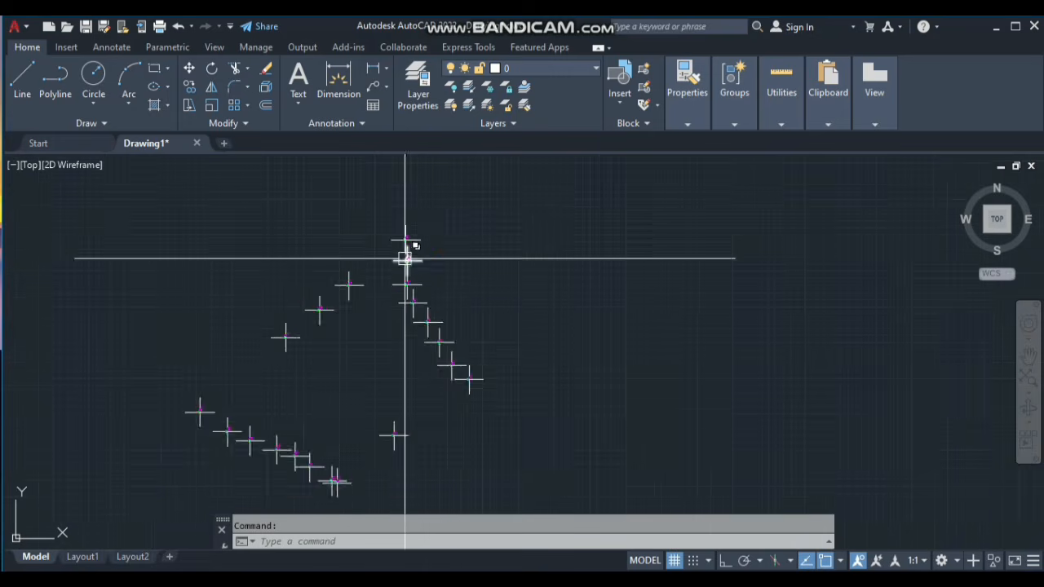
scroll(380, 247, down, 6)
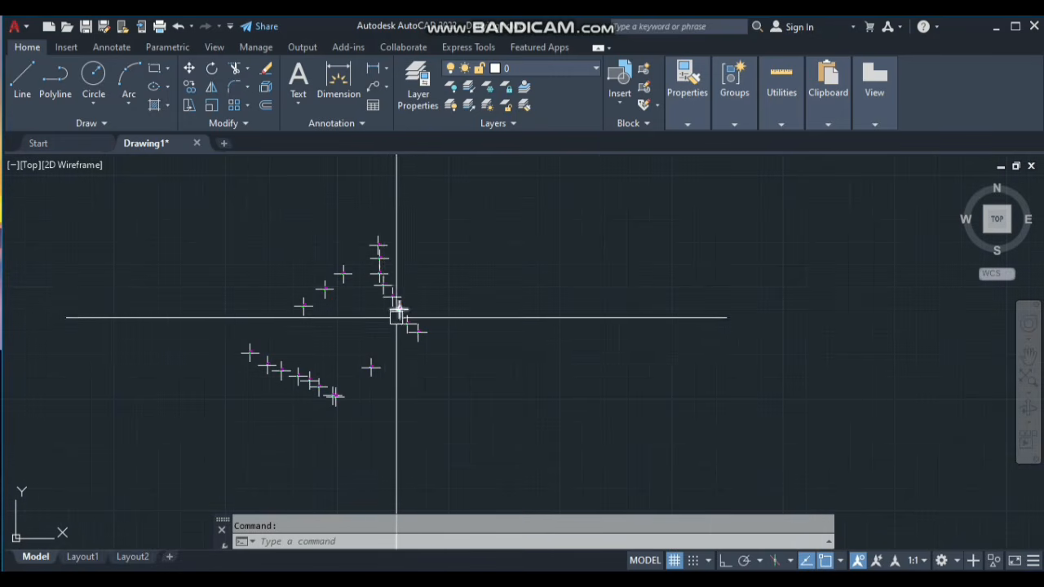
scroll(399, 307, up, 6)
scroll(432, 310, down, 3)
scroll(433, 327, up, 4)
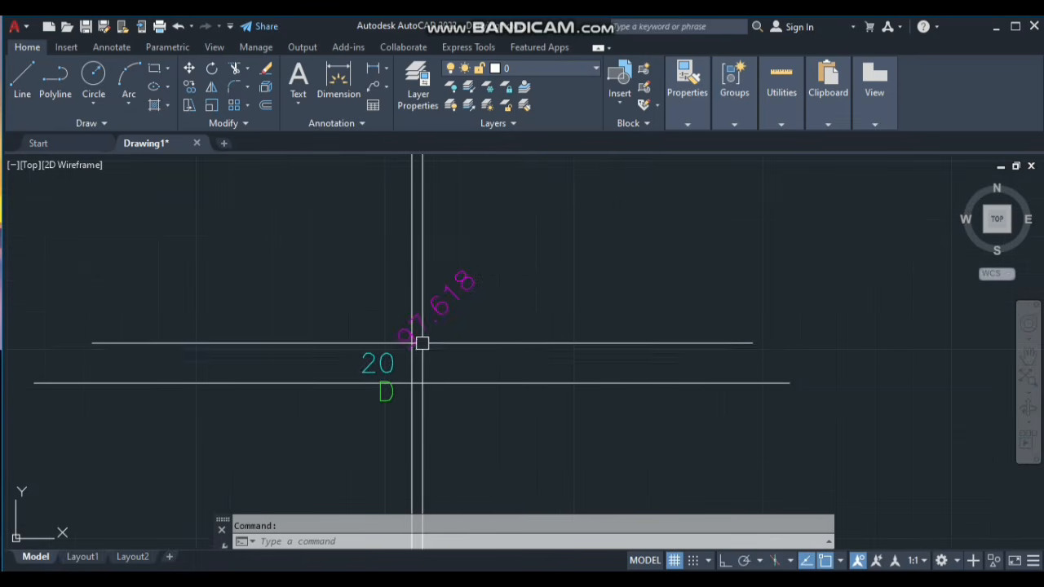
scroll(377, 439, up, 2)
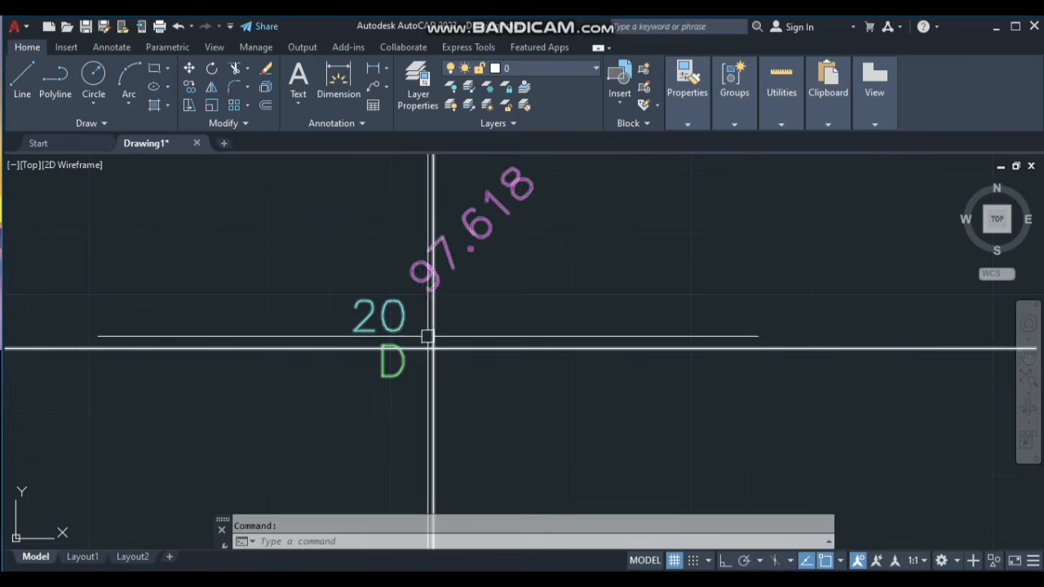
scroll(433, 346, down, 2)
scroll(383, 349, up, 4)
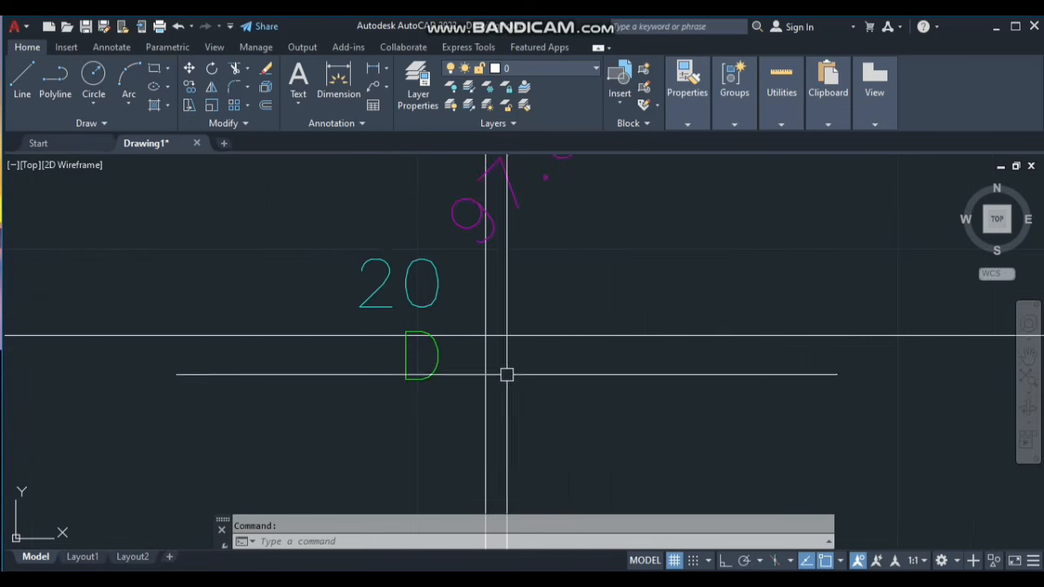
scroll(482, 400, down, 6)
scroll(440, 327, up, 5)
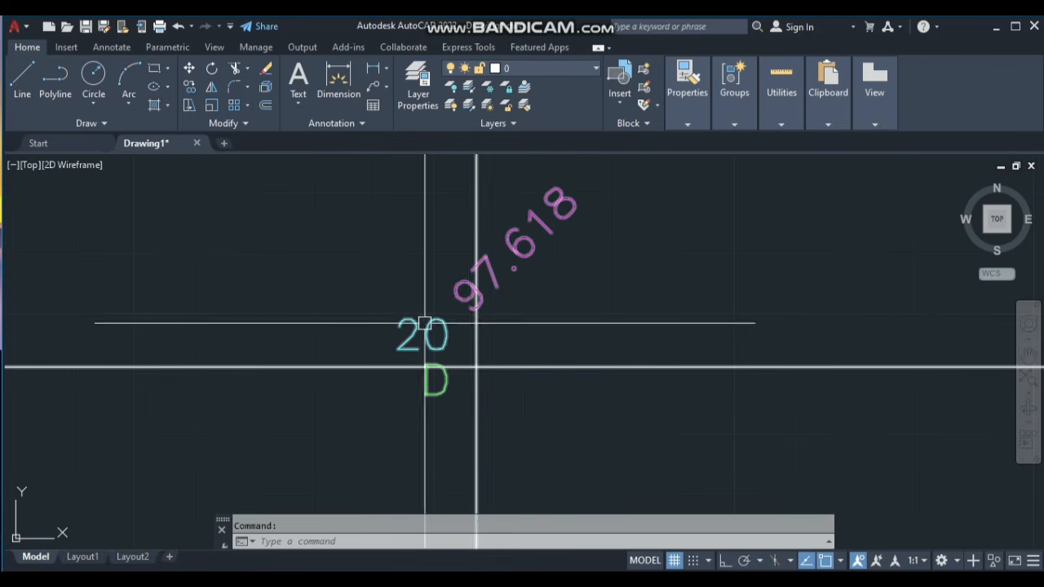
scroll(467, 376, down, 2)
scroll(432, 359, up, 4)
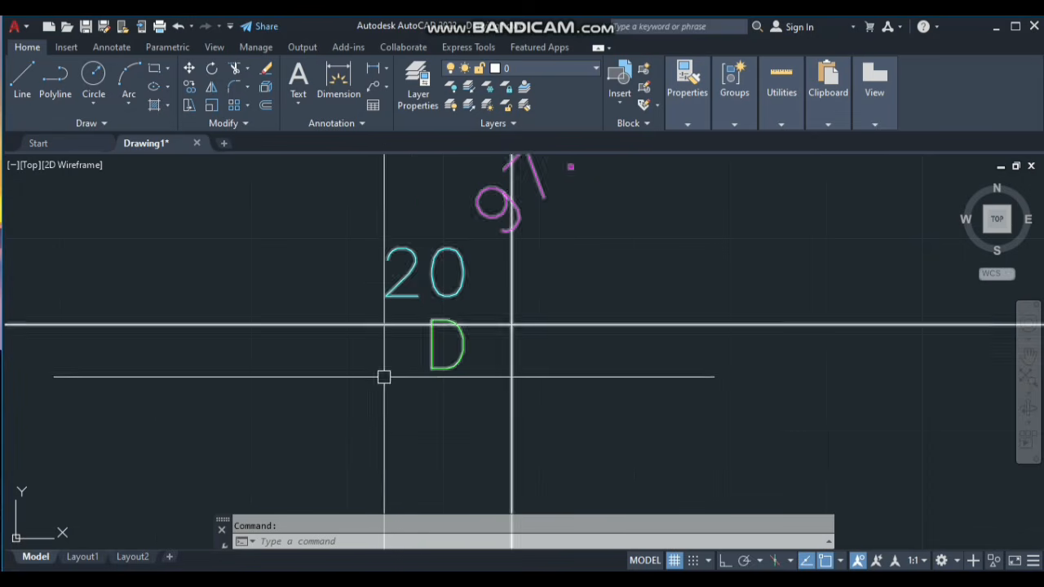
scroll(563, 326, down, 3)
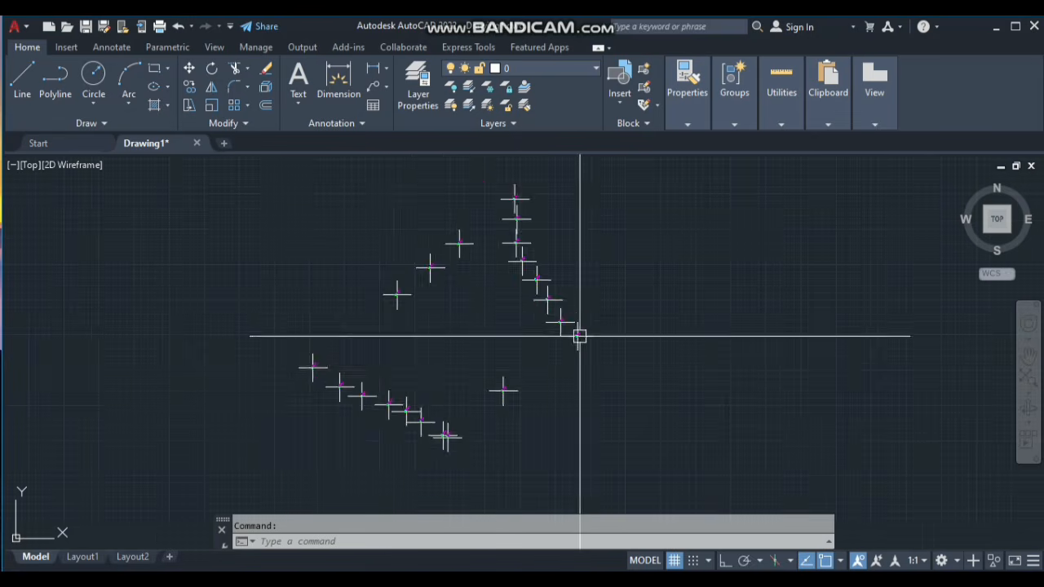
Inspect the labels of points 4, 7 to 11 and the BW boundary wall points 1 and 2.
scroll(357, 338, up, 6)
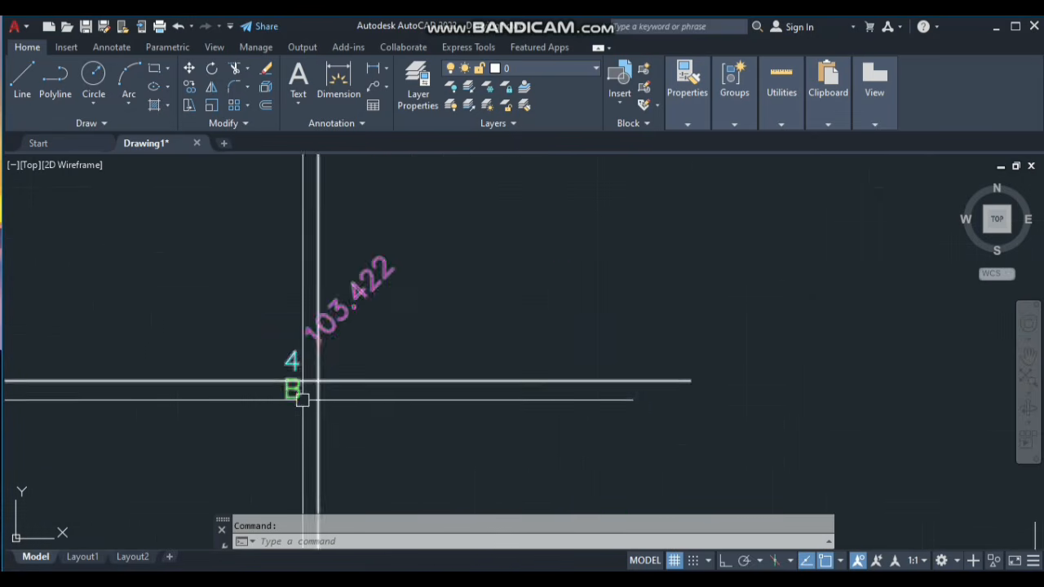
scroll(235, 336, down, 4)
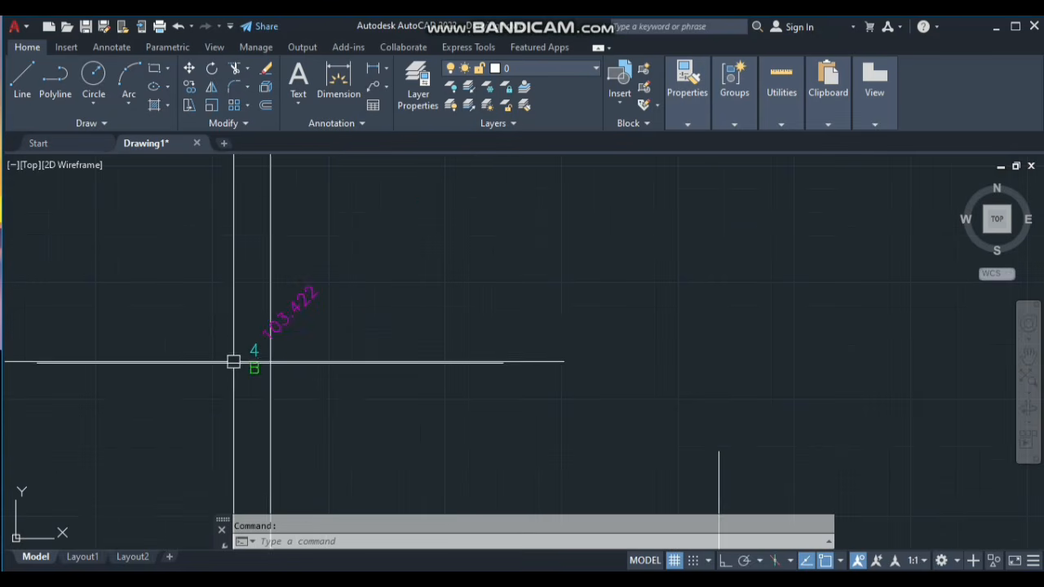
scroll(253, 367, down, 2)
scroll(259, 376, up, 2)
scroll(245, 336, down, 3)
scroll(473, 433, down, 2)
scroll(534, 454, up, 10)
scroll(539, 413, down, 4)
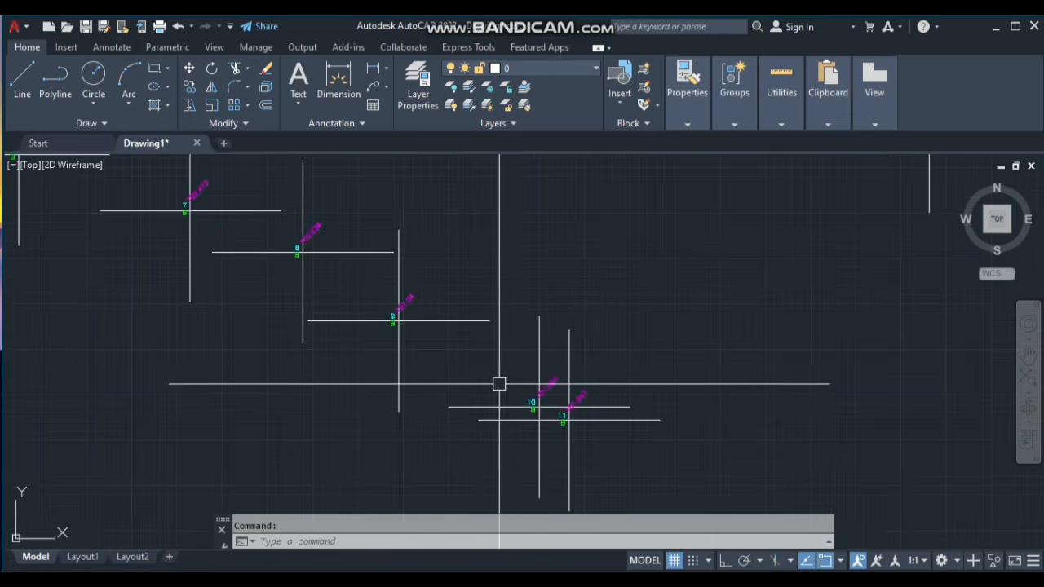
scroll(281, 255, up, 1)
scroll(281, 254, down, 8)
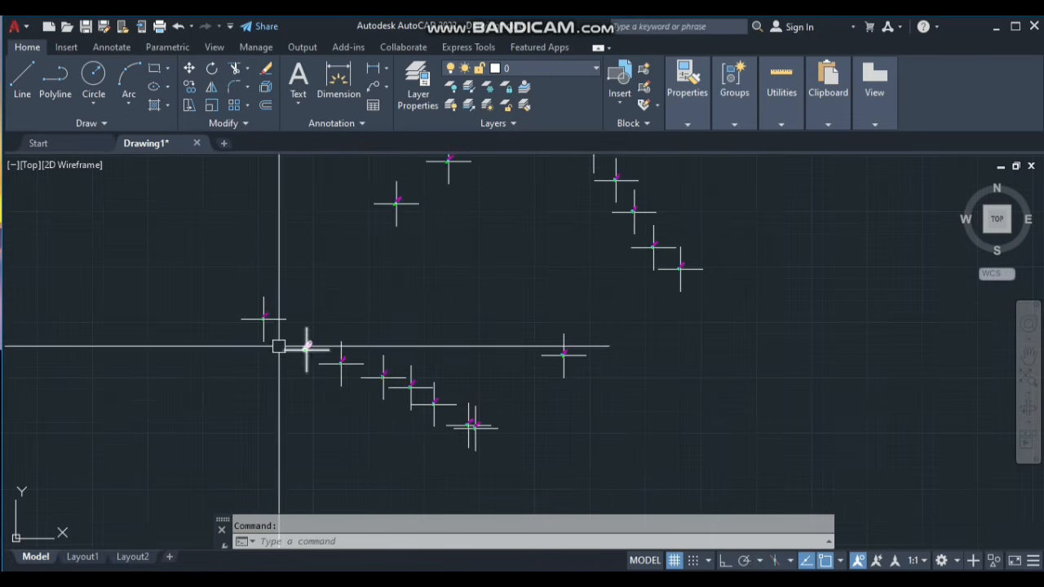
scroll(522, 171, up, 1)
scroll(437, 215, up, 6)
scroll(497, 188, down, 4)
scroll(488, 231, up, 8)
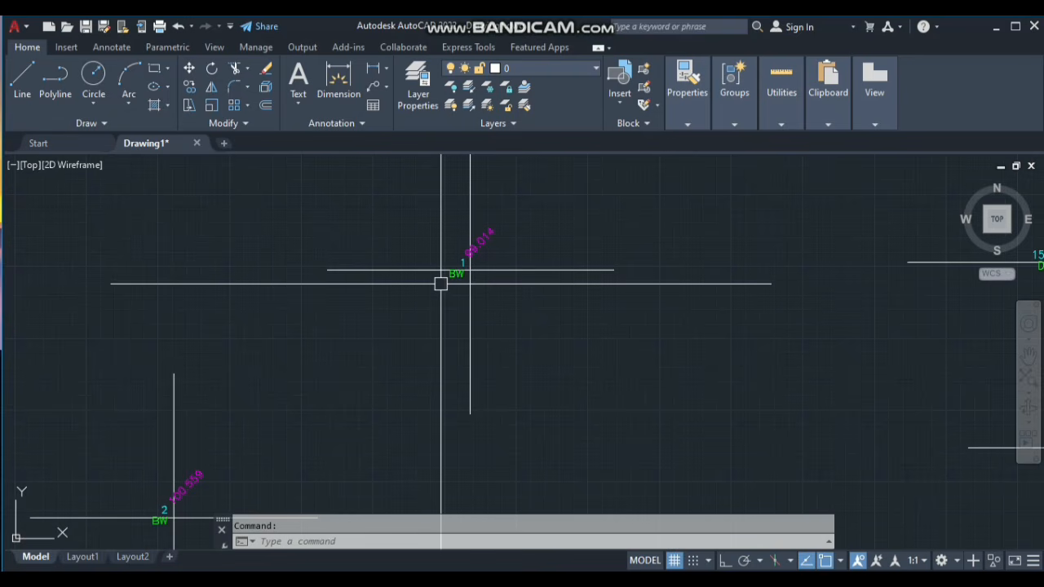
key(space)
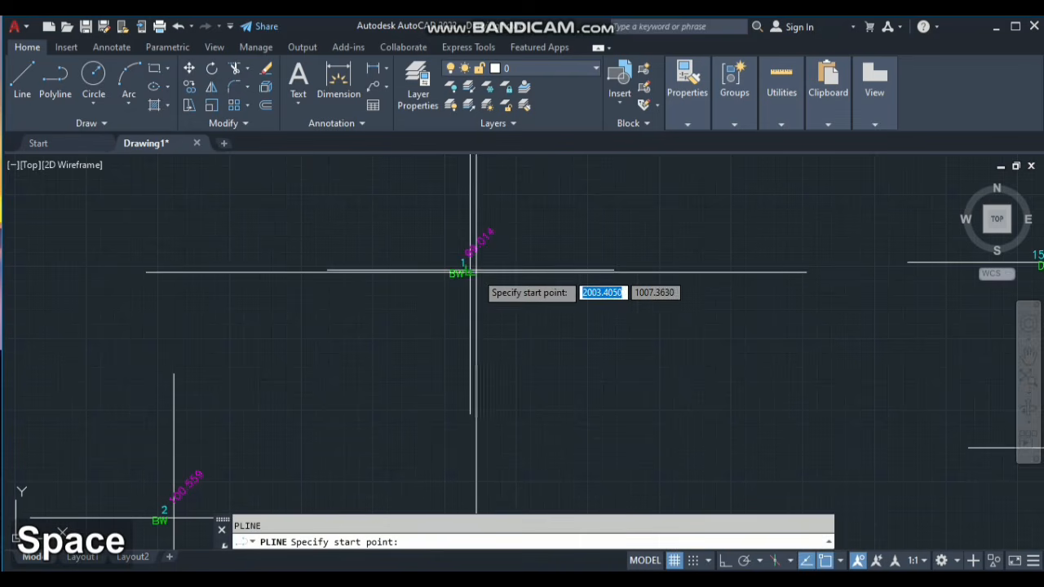
scroll(474, 274, up, 4)
scroll(473, 273, up, 4)
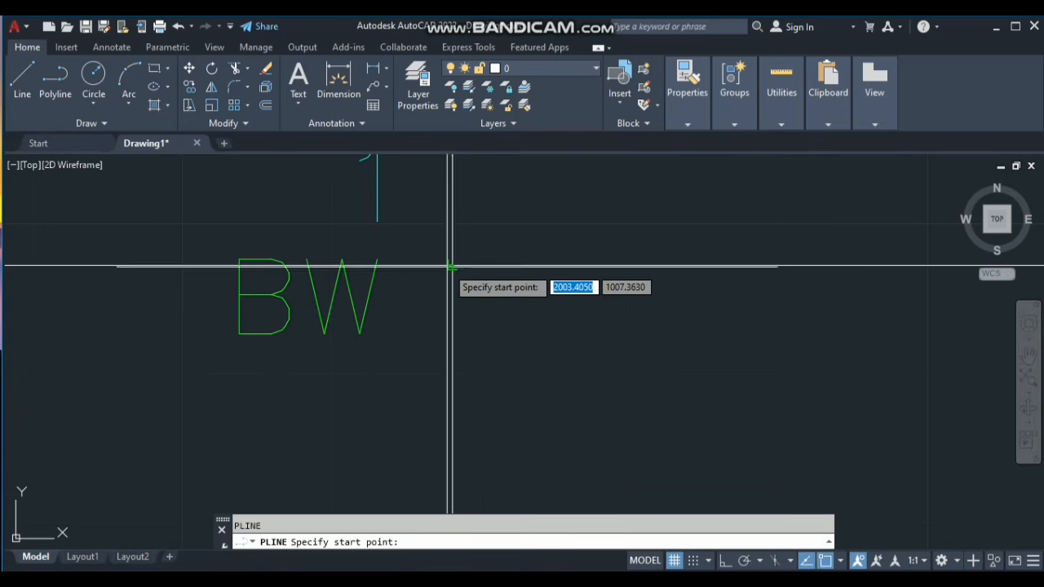
click(452, 266)
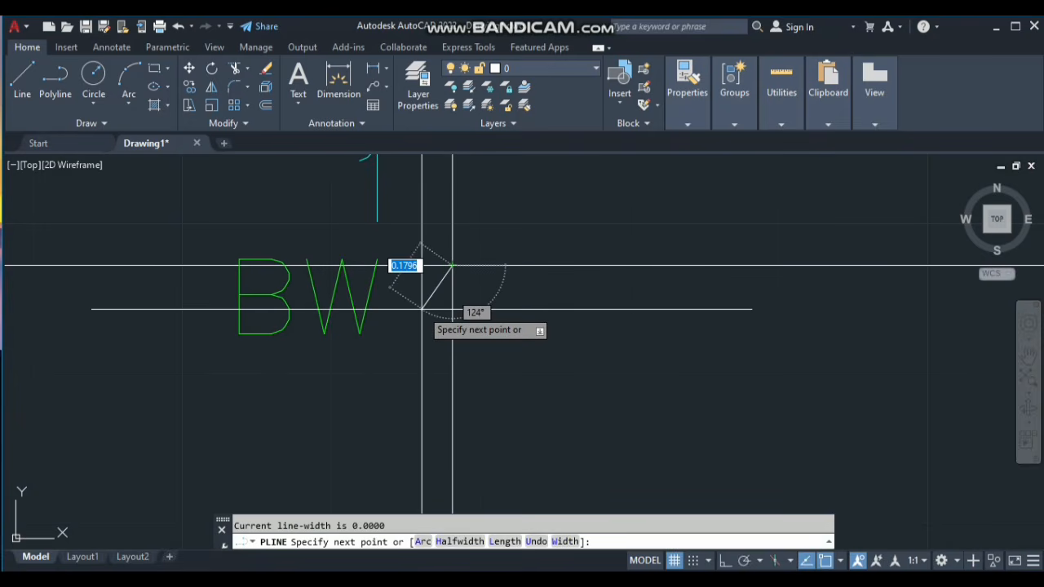
key(Escape)
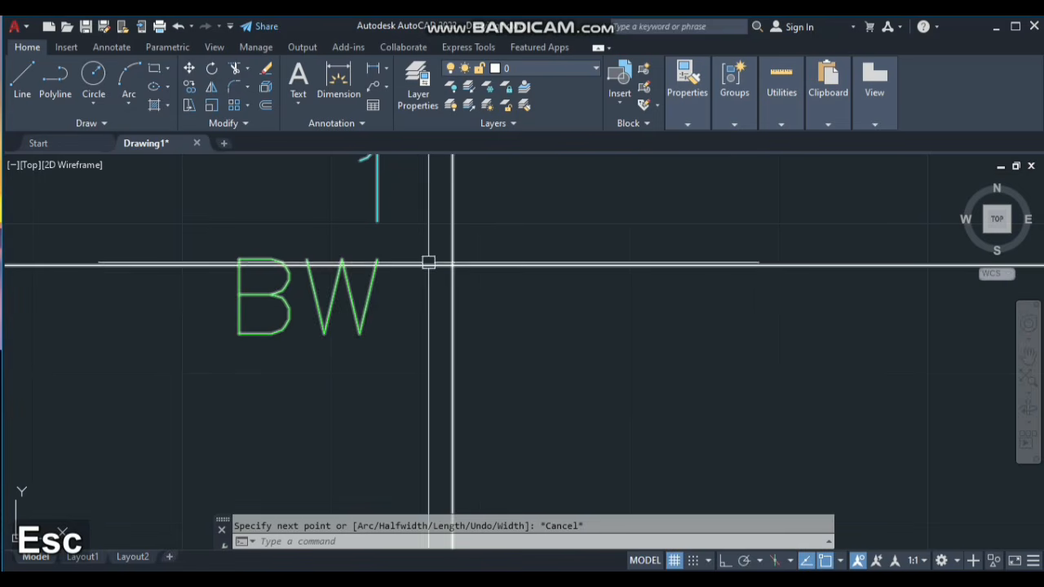
key(space)
click(449, 266)
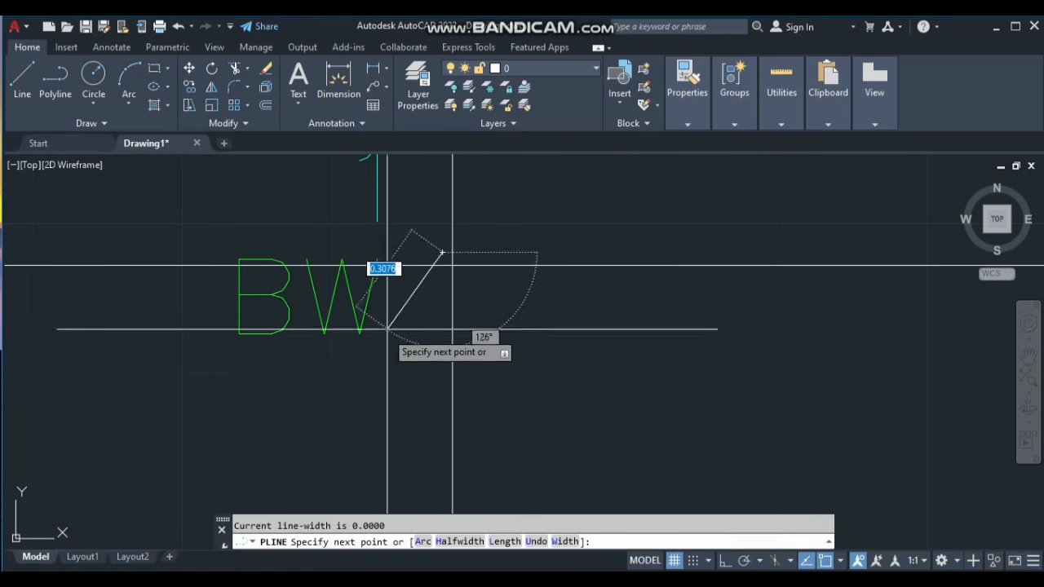
scroll(511, 218, down, 3)
scroll(511, 219, up, 5)
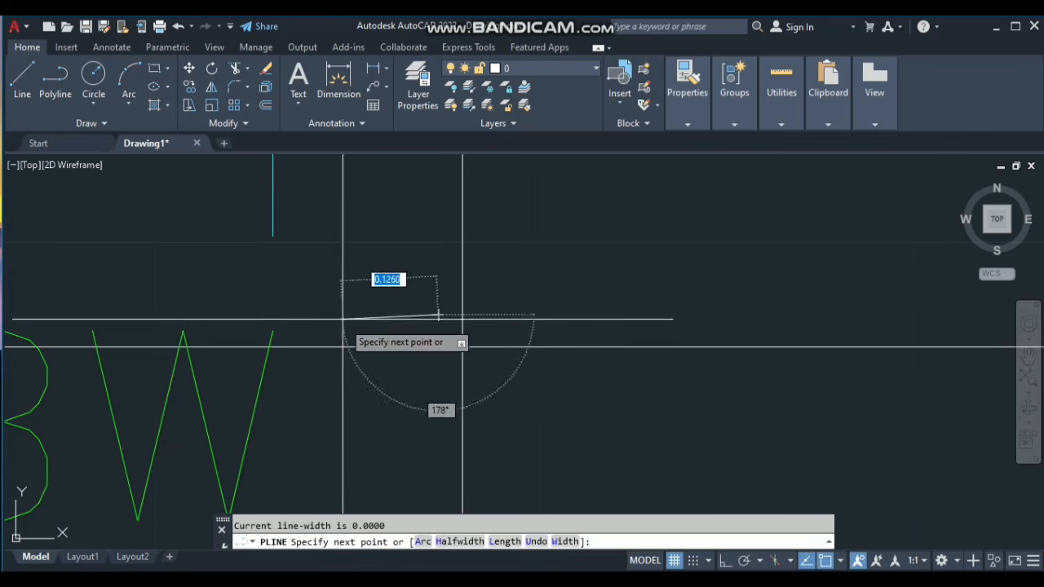
key(Escape)
Start a polyline at boundary wall point 1 and run it through points 2, 3 and 4.
key(space)
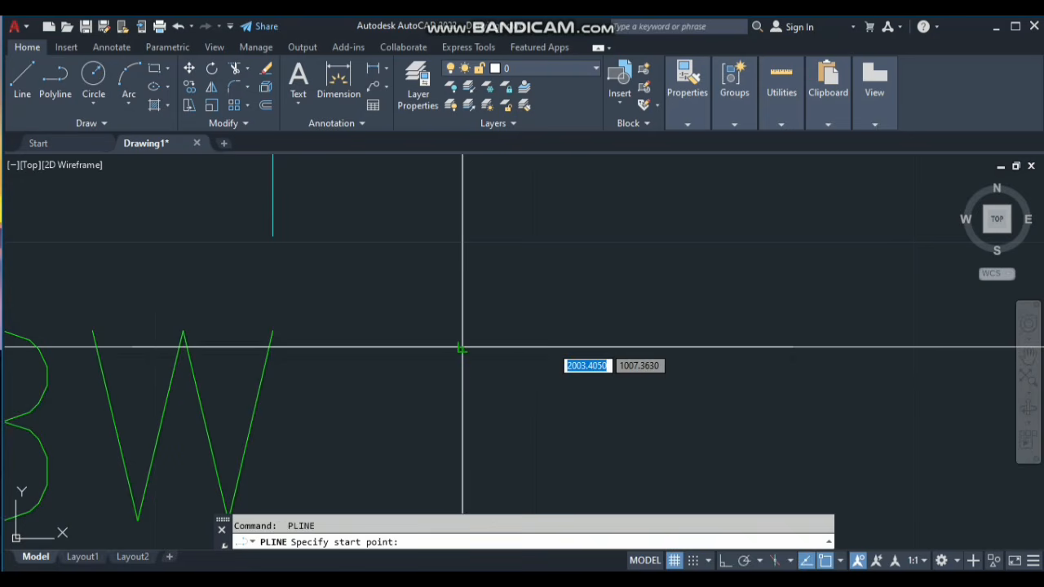
click(463, 348)
scroll(533, 282, down, 15)
scroll(409, 384, up, 2)
scroll(416, 378, up, 6)
click(424, 359)
scroll(492, 301, down, 4)
scroll(491, 304, down, 5)
scroll(459, 384, up, 10)
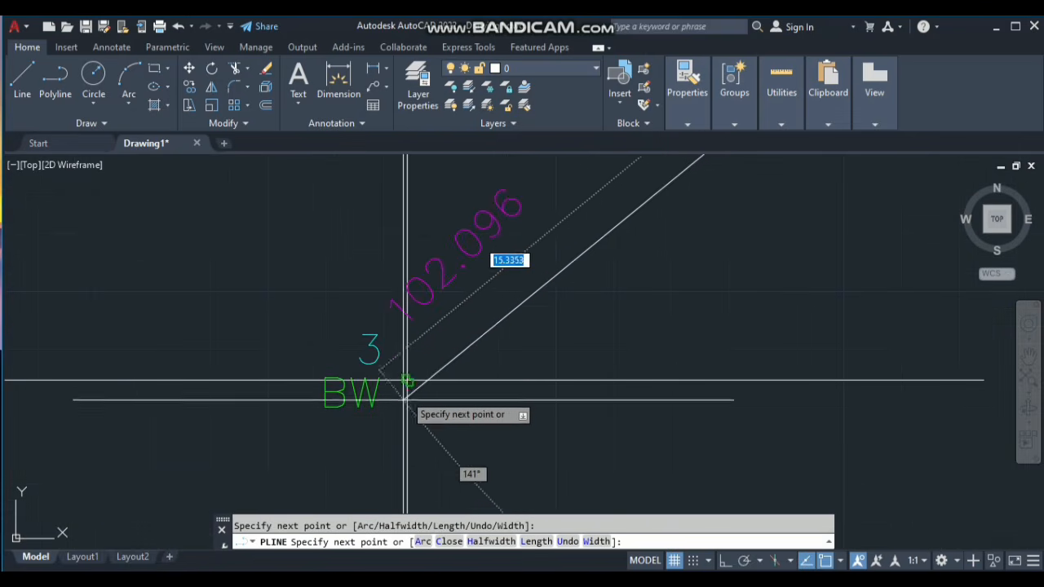
click(407, 379)
scroll(383, 343, down, 5)
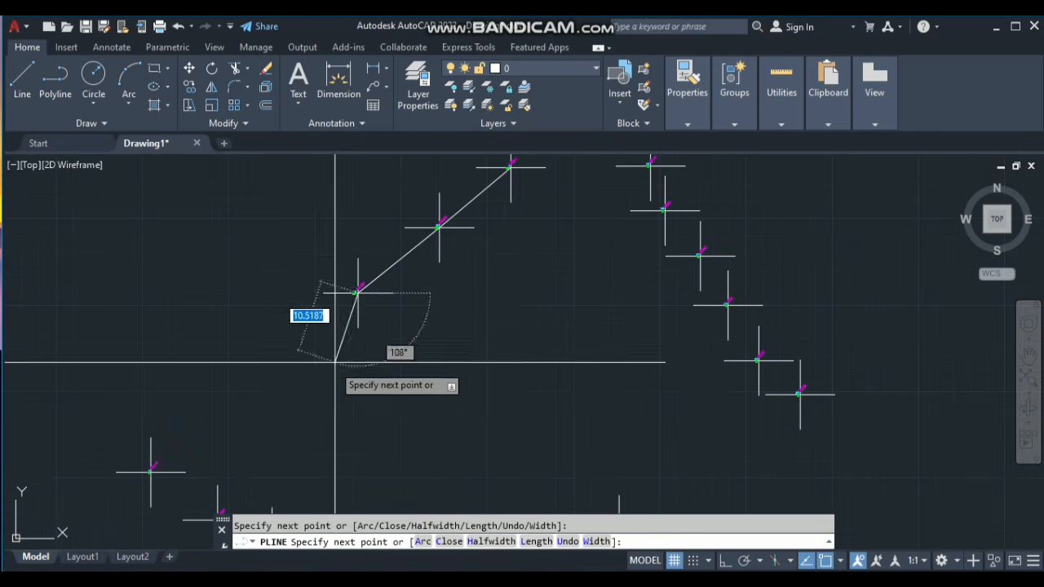
scroll(135, 481, up, 5)
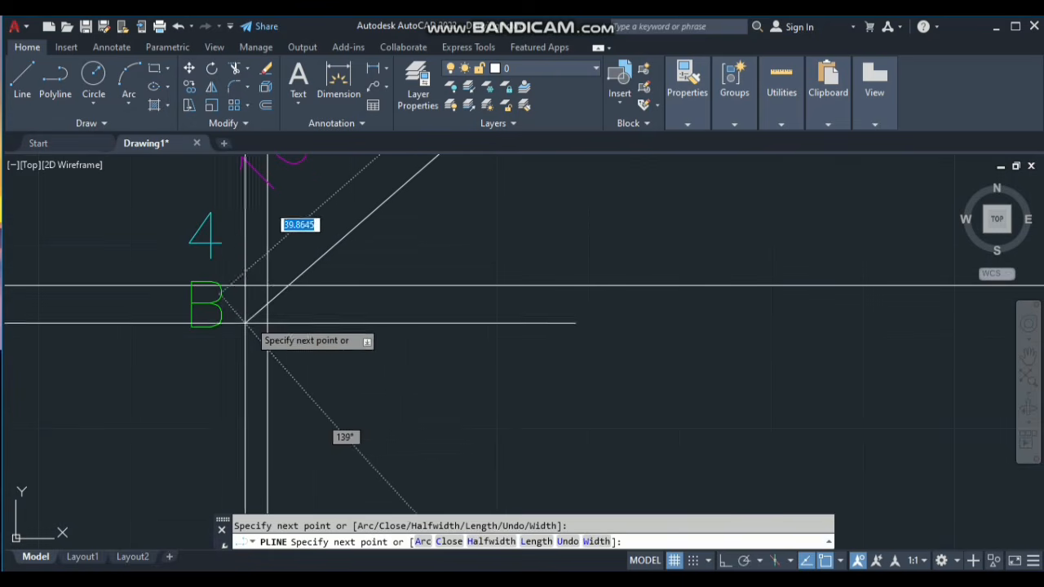
Continue the boundary polyline from point 4 through points 5 and 6.
scroll(274, 273, down, 8)
scroll(442, 418, up, 4)
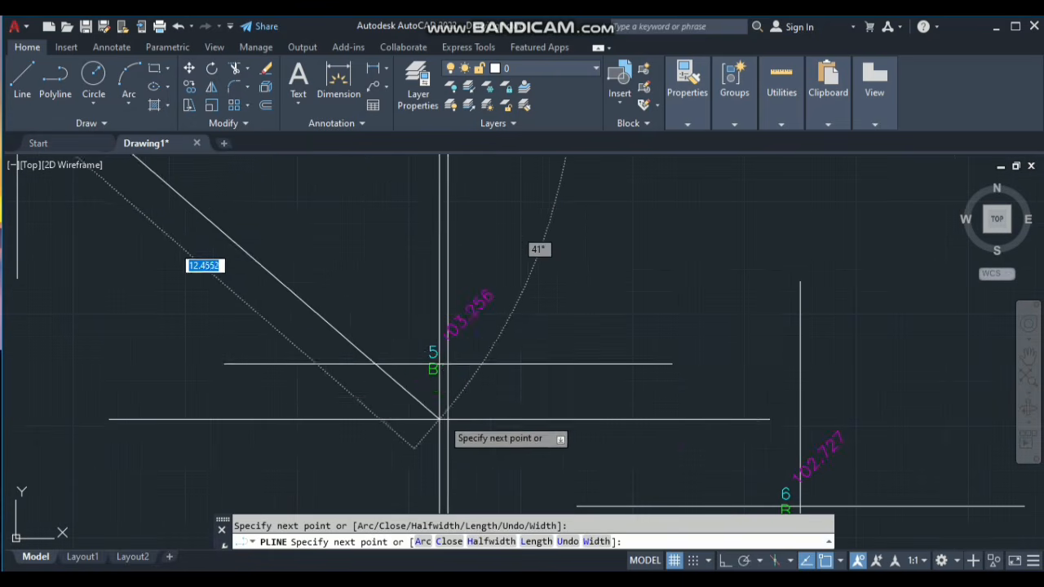
scroll(451, 364, up, 3)
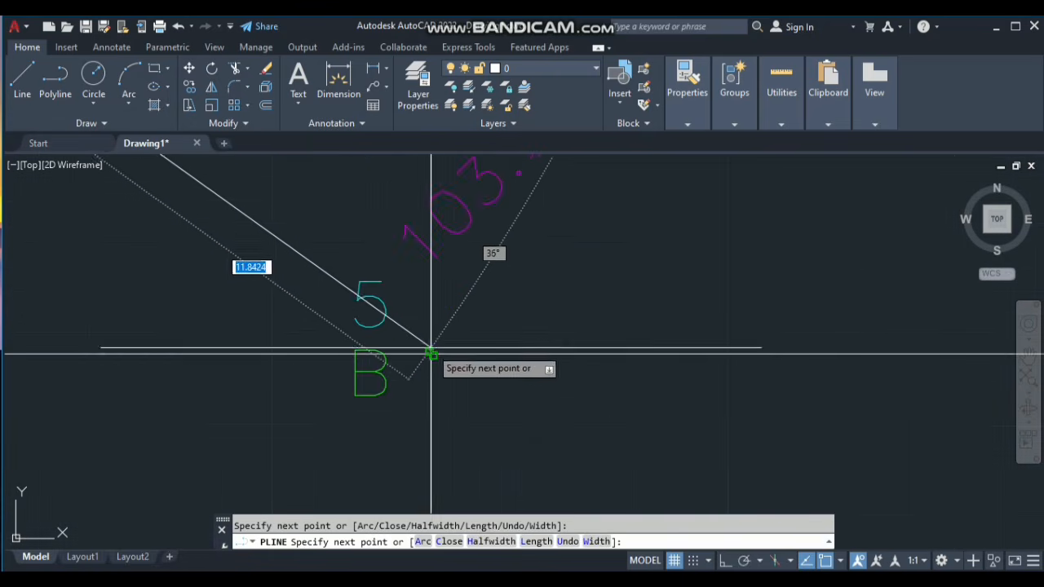
click(430, 354)
scroll(431, 354, down, 6)
scroll(385, 333, up, 5)
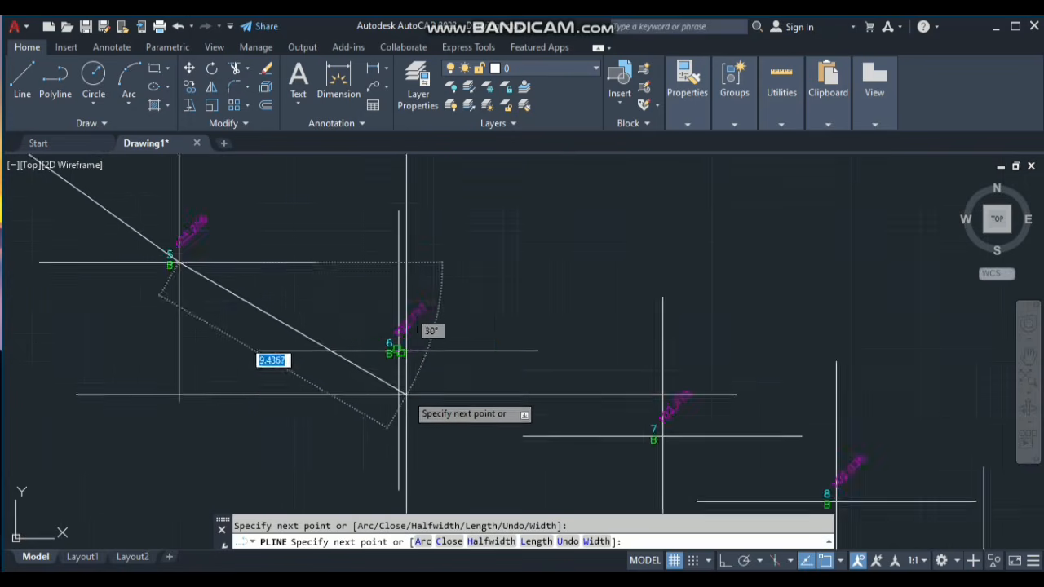
click(385, 333)
scroll(385, 333, down, 3)
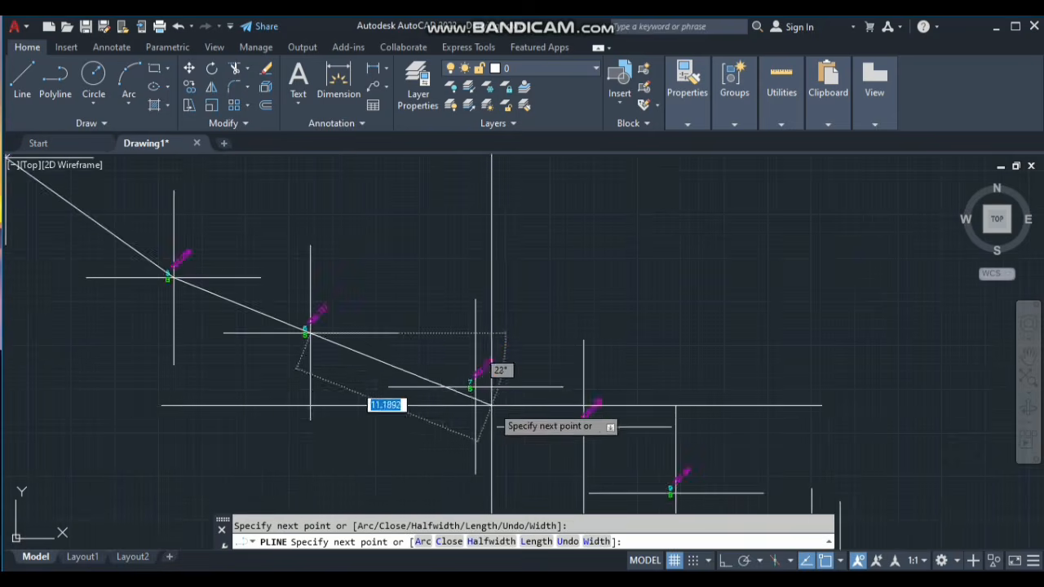
Extend the boundary polyline through points 7 and 8.
scroll(491, 405, up, 4)
click(441, 360)
scroll(442, 361, down, 3)
scroll(440, 379, up, 3)
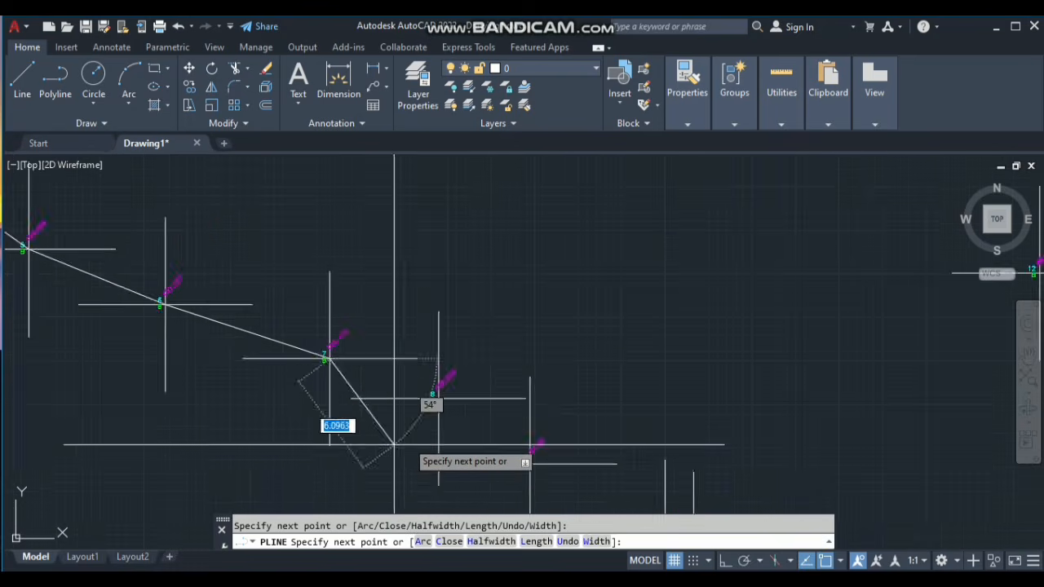
scroll(451, 377, up, 3)
click(443, 377)
scroll(341, 353, down, 3)
Carry the boundary polyline on through points 9, 10 and 11.
scroll(300, 357, down, 3)
scroll(396, 498, up, 1)
scroll(418, 386, up, 3)
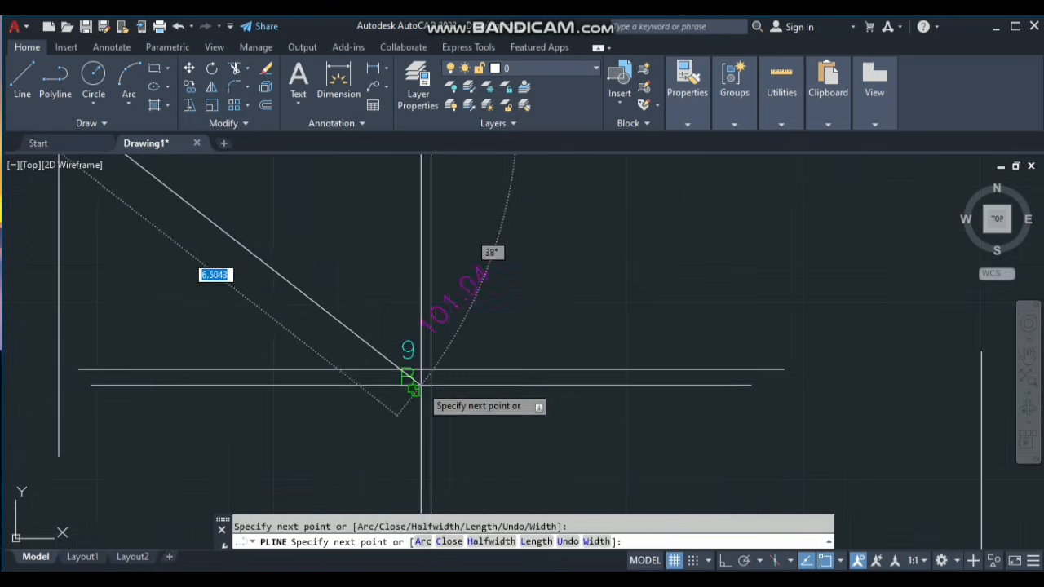
click(431, 370)
scroll(351, 305, down, 5)
scroll(431, 374, up, 5)
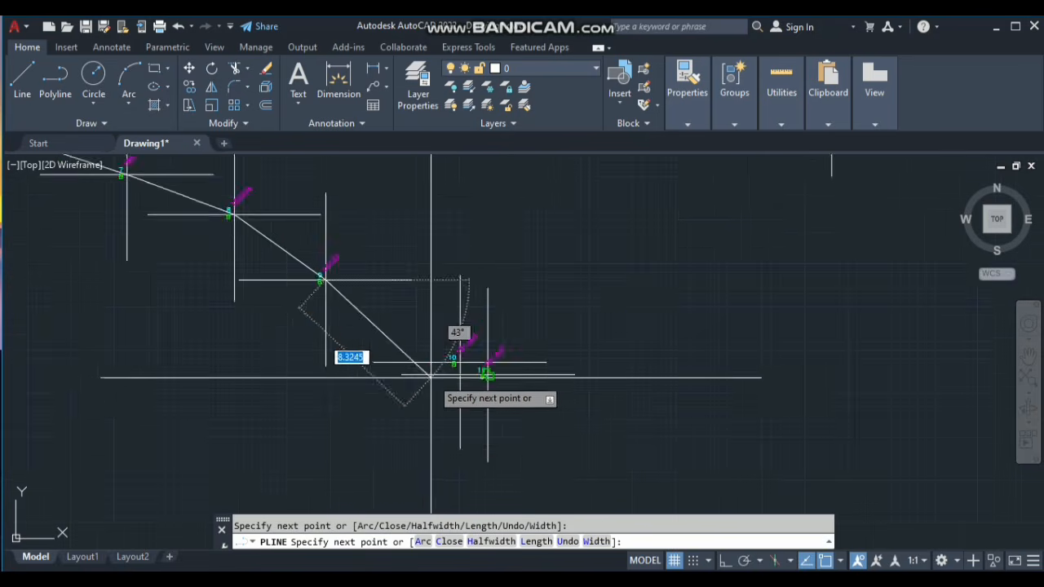
scroll(302, 308, down, 3)
scroll(488, 381, up, 5)
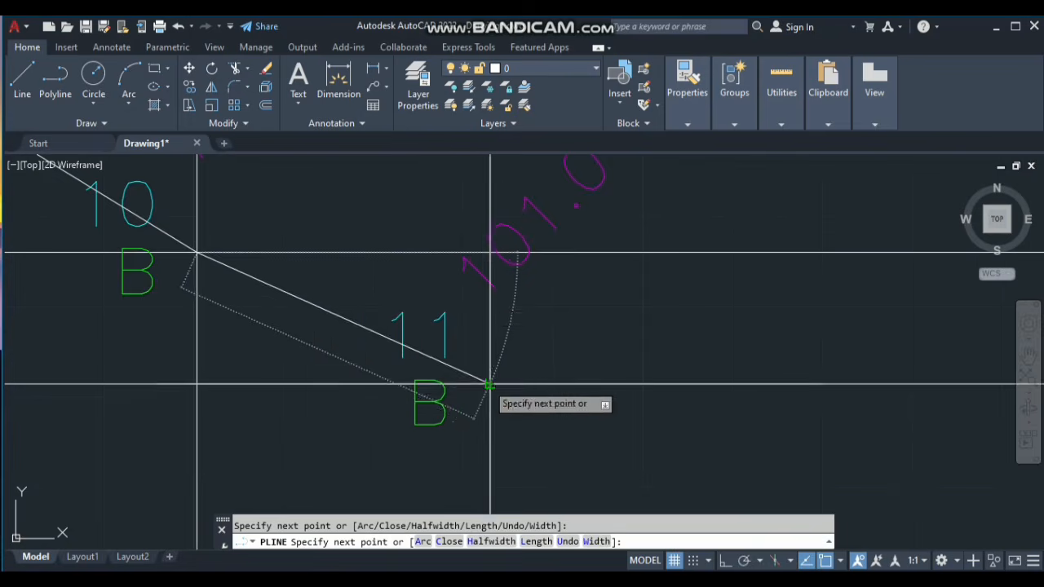
click(489, 383)
Run the boundary polyline from point 11 to point 12 and on to point 20 with code D.
scroll(253, 412, down, 10)
scroll(418, 287, up, 3)
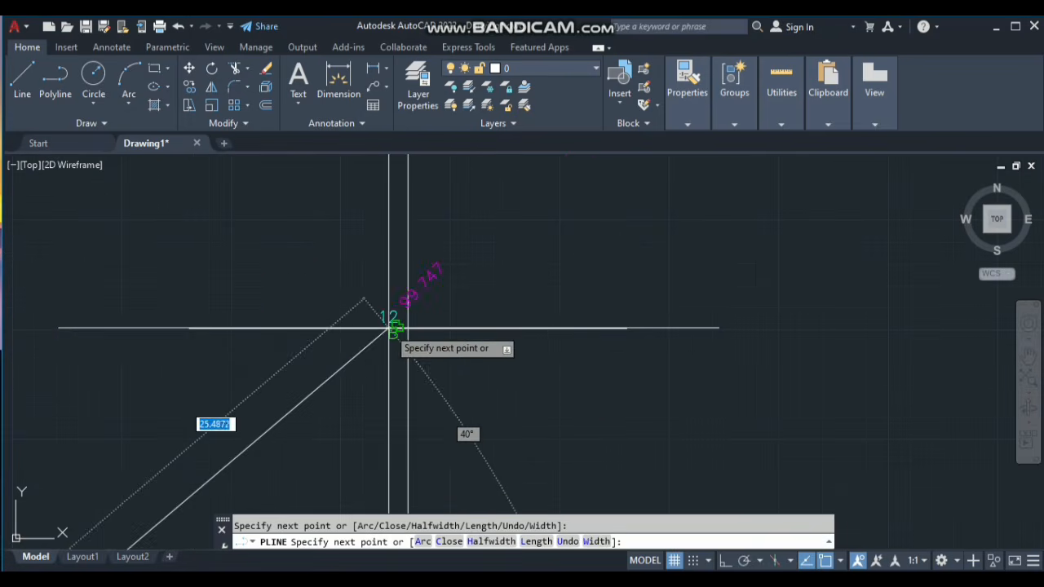
click(408, 328)
scroll(242, 427, down, 10)
scroll(367, 336, up, 5)
scroll(359, 351, up, 2)
scroll(336, 369, up, 8)
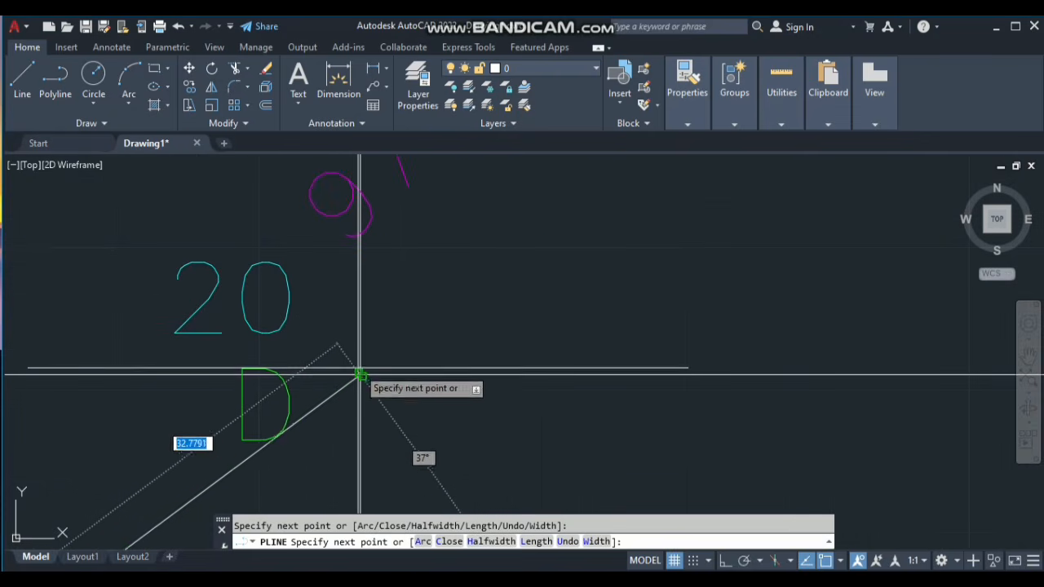
Continue the boundary polyline from point 20 through points 19 and 18.
scroll(429, 419, down, 10)
scroll(320, 330, up, 7)
scroll(430, 424, down, 6)
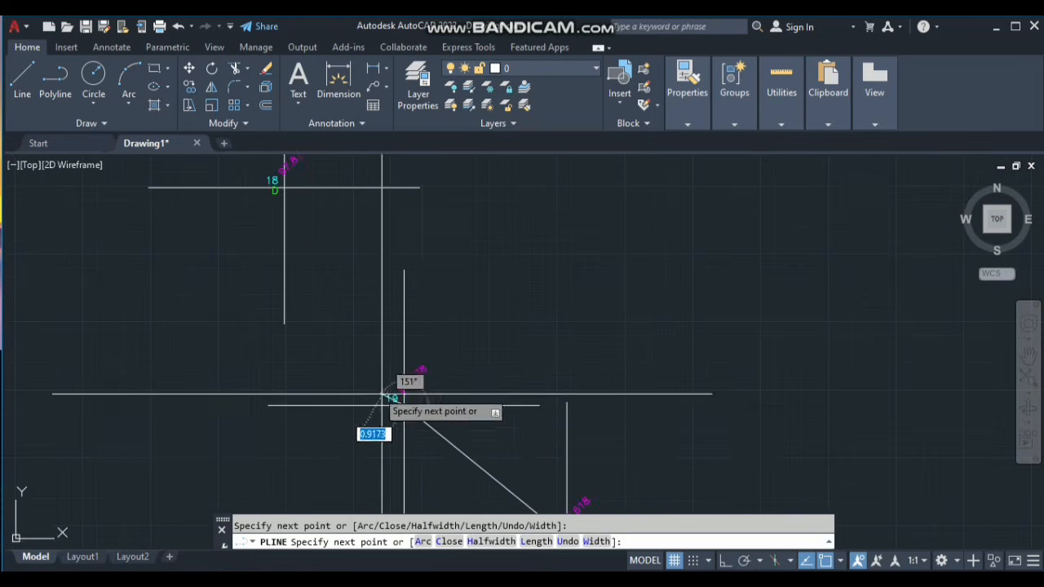
scroll(283, 178, up, 6)
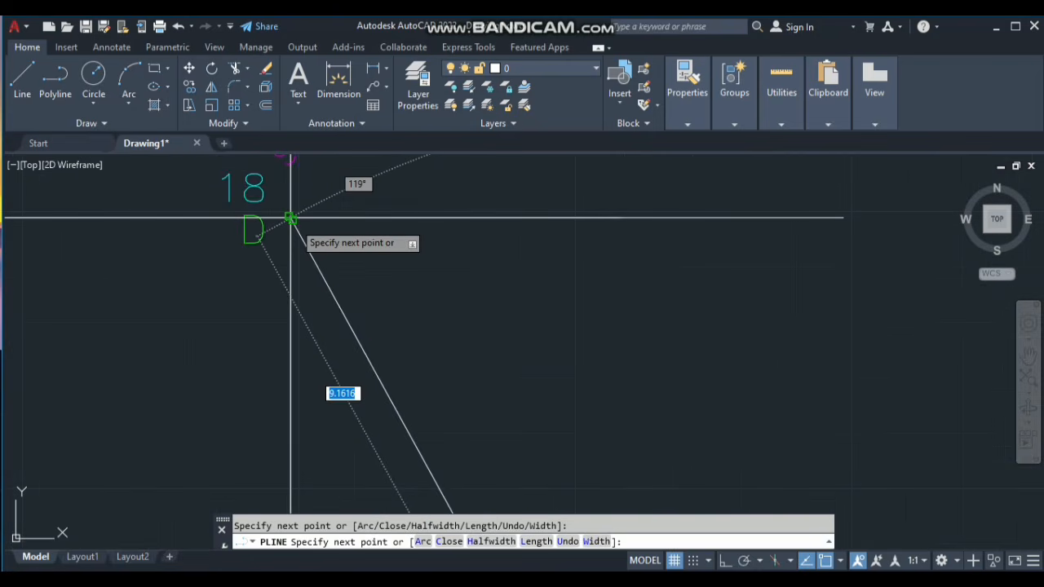
Extend the boundary polyline through the D-coded points 17 and 16.
scroll(348, 345, down, 6)
scroll(426, 399, up, 6)
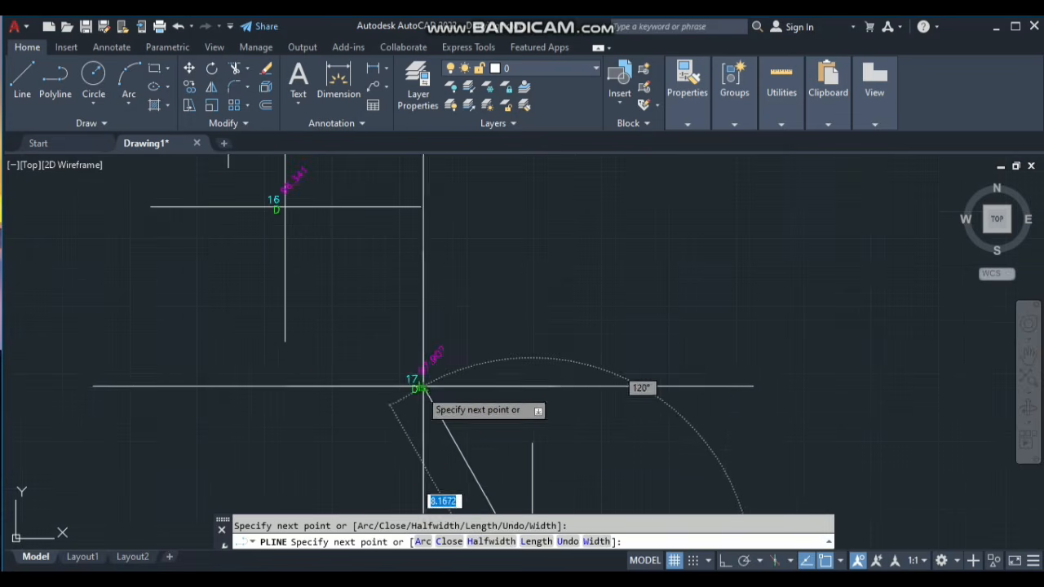
scroll(426, 398, up, 4)
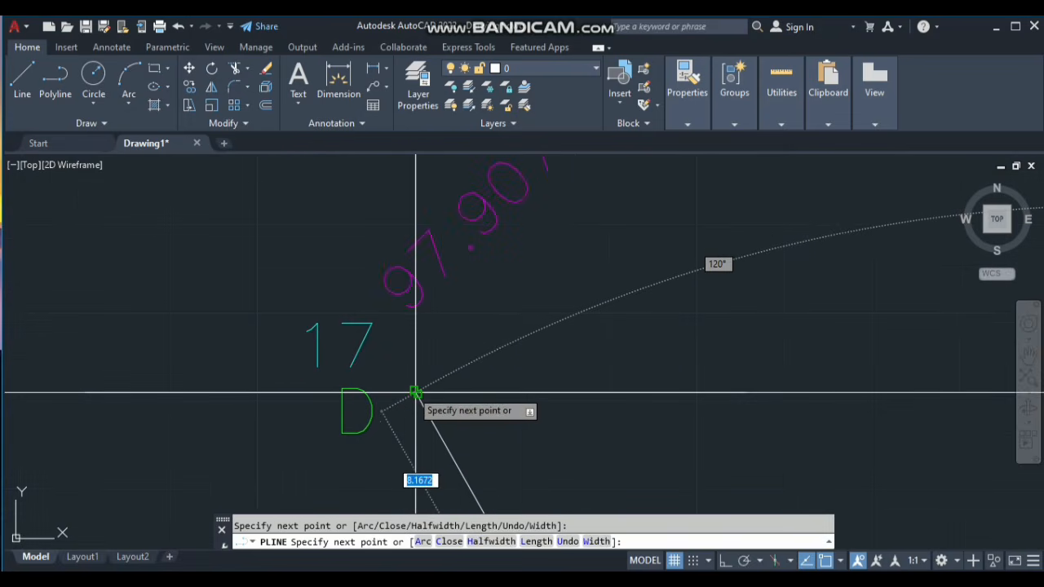
click(416, 394)
scroll(457, 440, down, 4)
scroll(363, 343, up, 5)
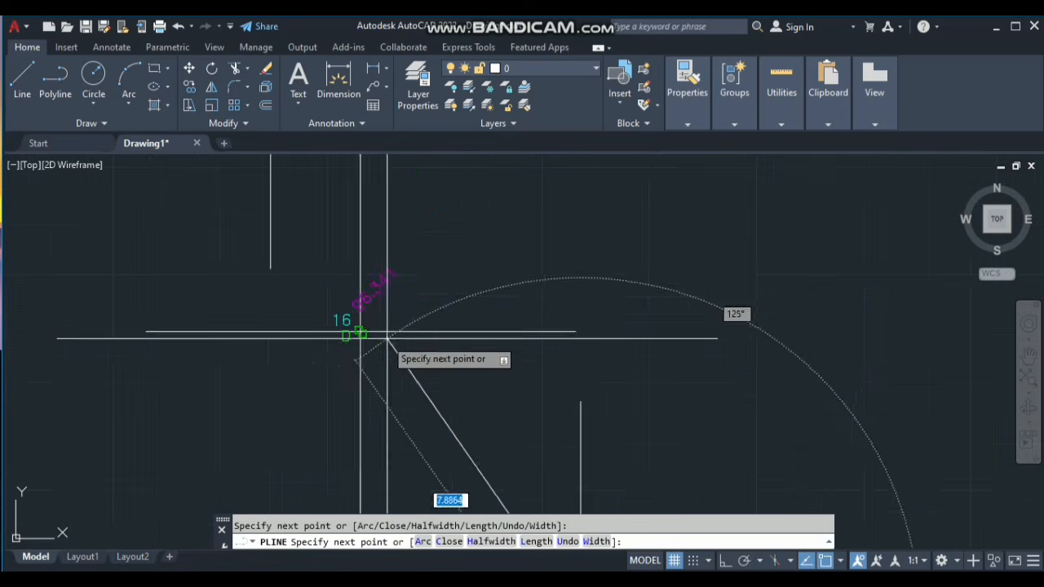
scroll(349, 315, up, 3)
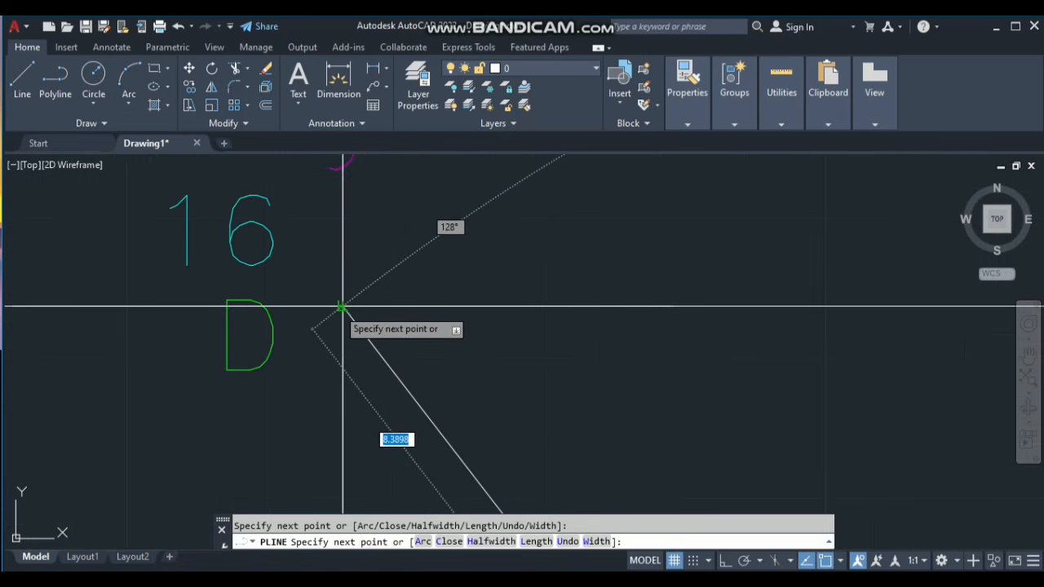
Carry the boundary polyline on through the D-coded points 15 and 14.
scroll(343, 307, down, 4)
scroll(443, 252, up, 5)
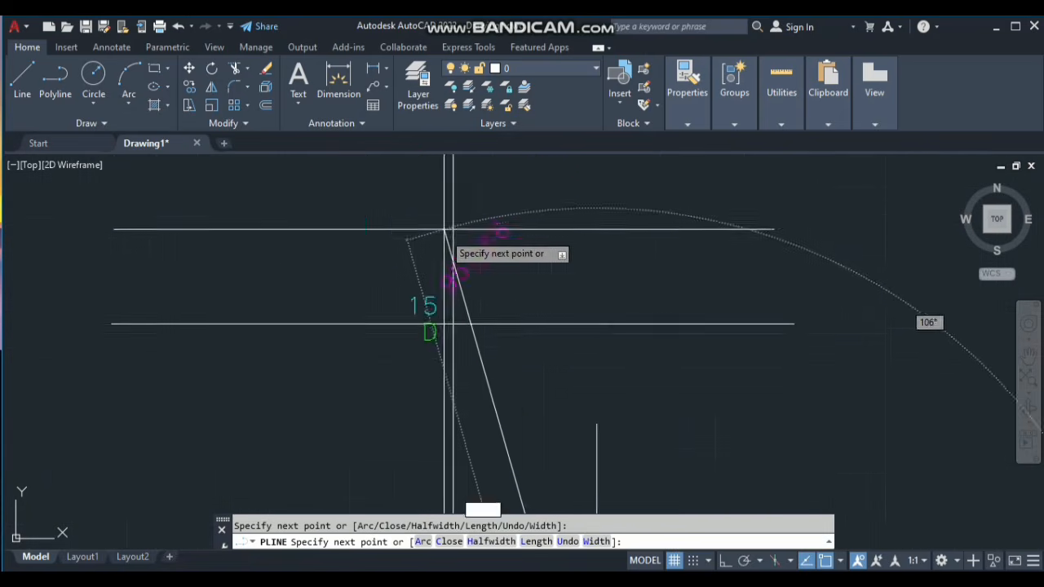
scroll(457, 359, up, 5)
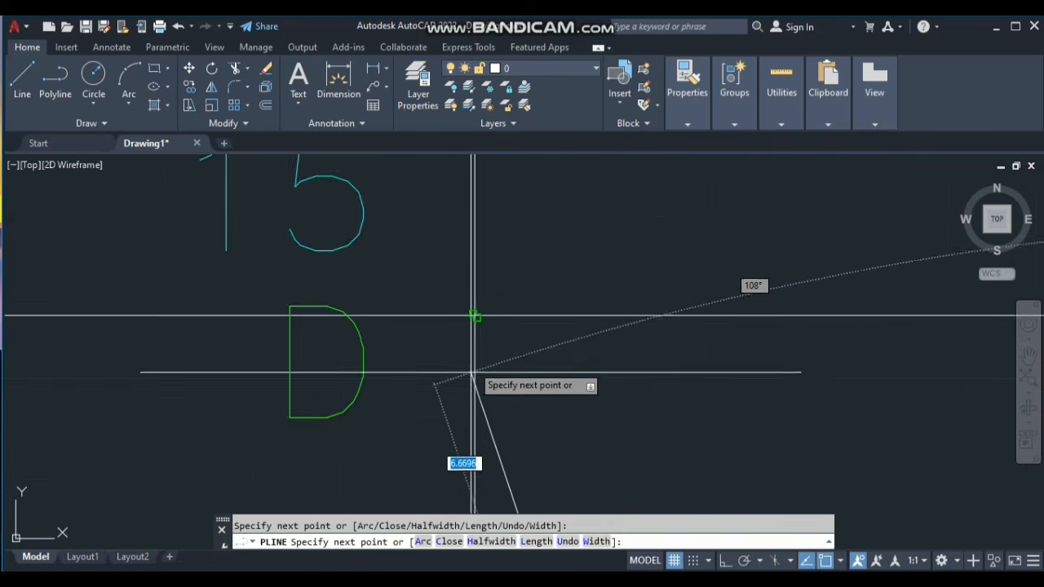
click(477, 310)
scroll(400, 424, down, 4)
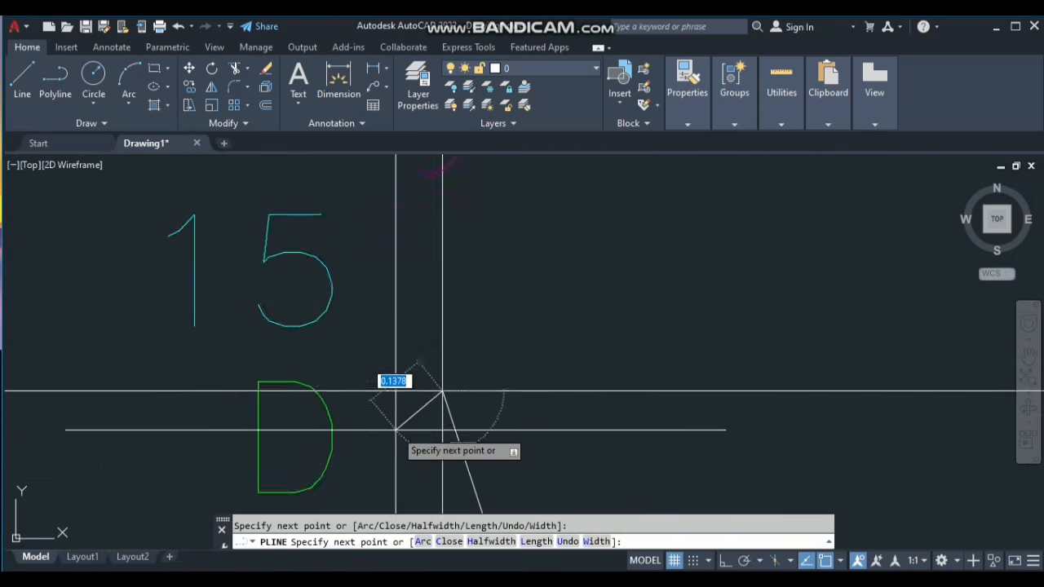
scroll(326, 346, up, 3)
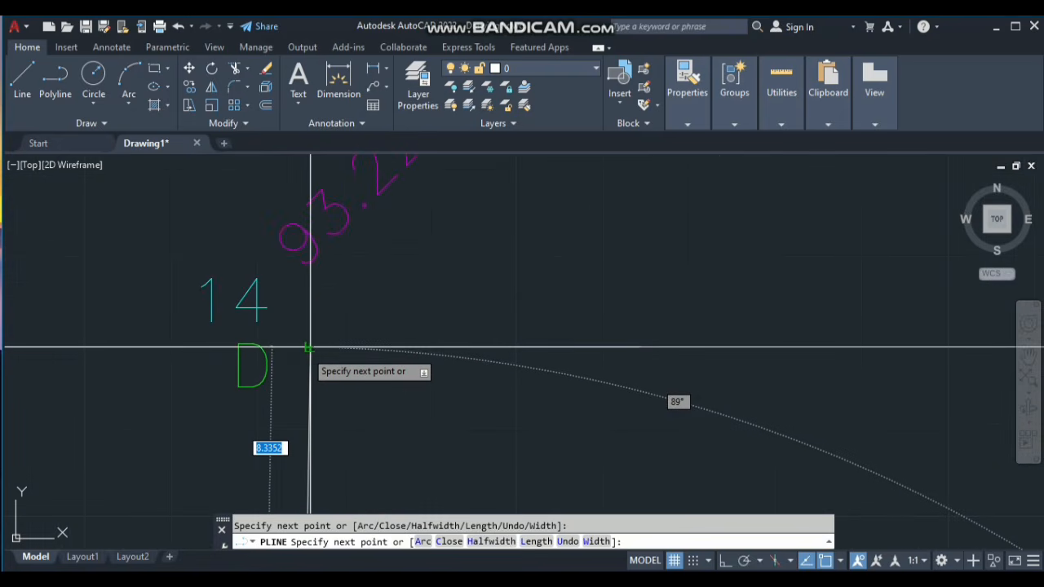
click(310, 348)
Add point 13 to the boundary polyline, bring it back to point 1 and end the polyline.
scroll(310, 348, down, 3)
scroll(354, 341, up, 5)
click(377, 317)
scroll(535, 330, down, 3)
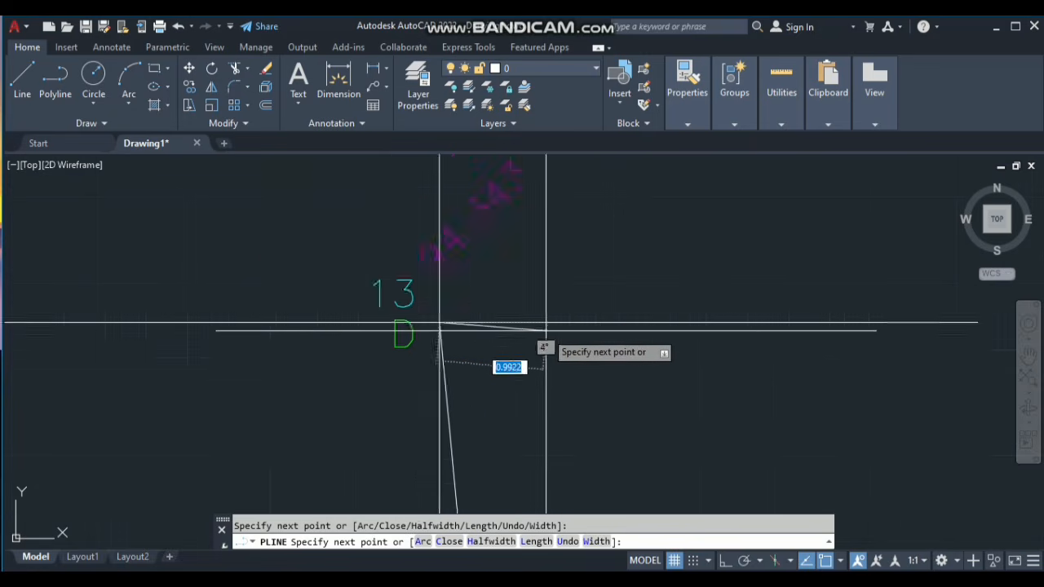
scroll(545, 327, down, 6)
scroll(366, 422, up, 3)
key(space)
Examine the whole boundary outline and check that it connects the survey points around the plot.
scroll(303, 314, down, 5)
scroll(491, 247, down, 2)
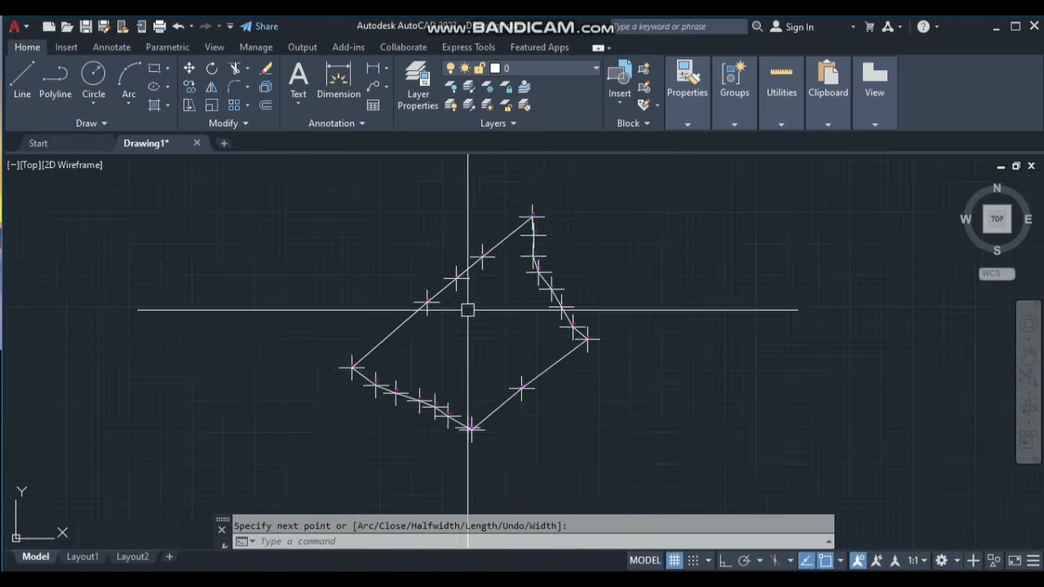
scroll(343, 400, up, 2)
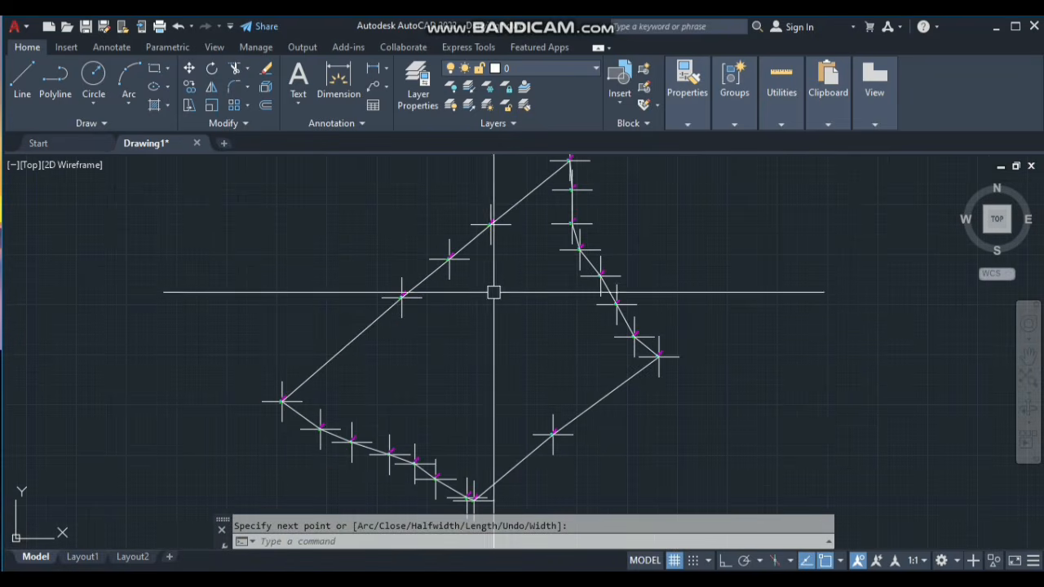
scroll(548, 384, down, 2)
scroll(559, 397, up, 2)
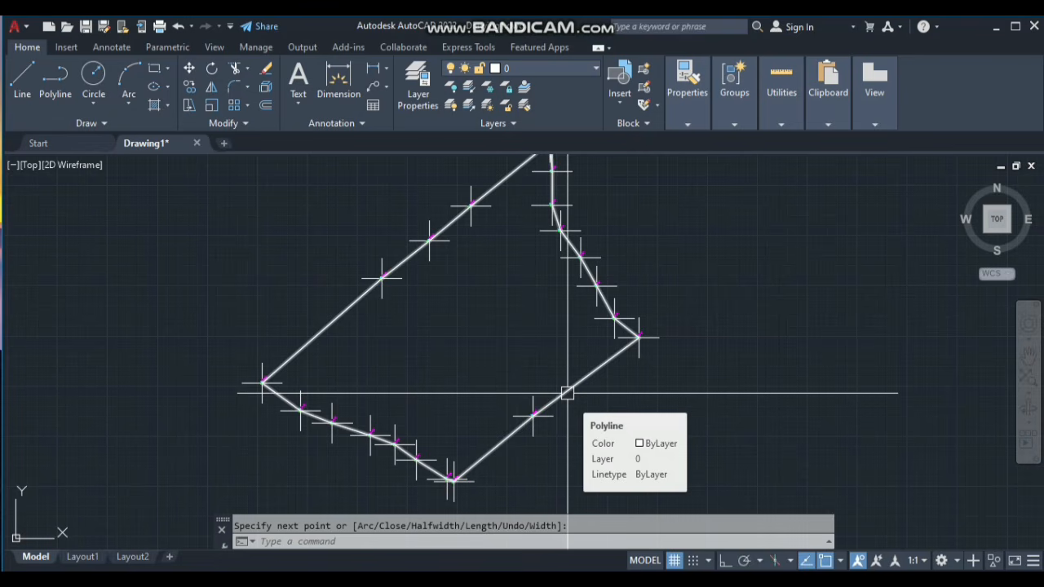
scroll(506, 384, down, 5)
scroll(550, 373, up, 5)
scroll(509, 388, down, 3)
scroll(509, 388, up, 4)
scroll(427, 392, down, 2)
scroll(476, 413, up, 5)
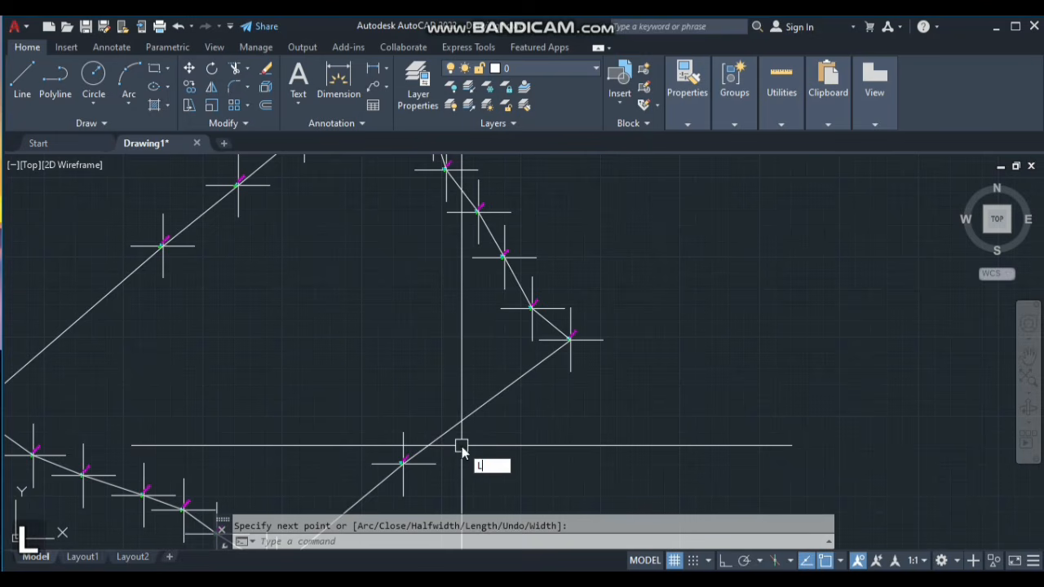
List the boundary polyline's geometry data to read its area, length and vertex coordinates.
key(space)
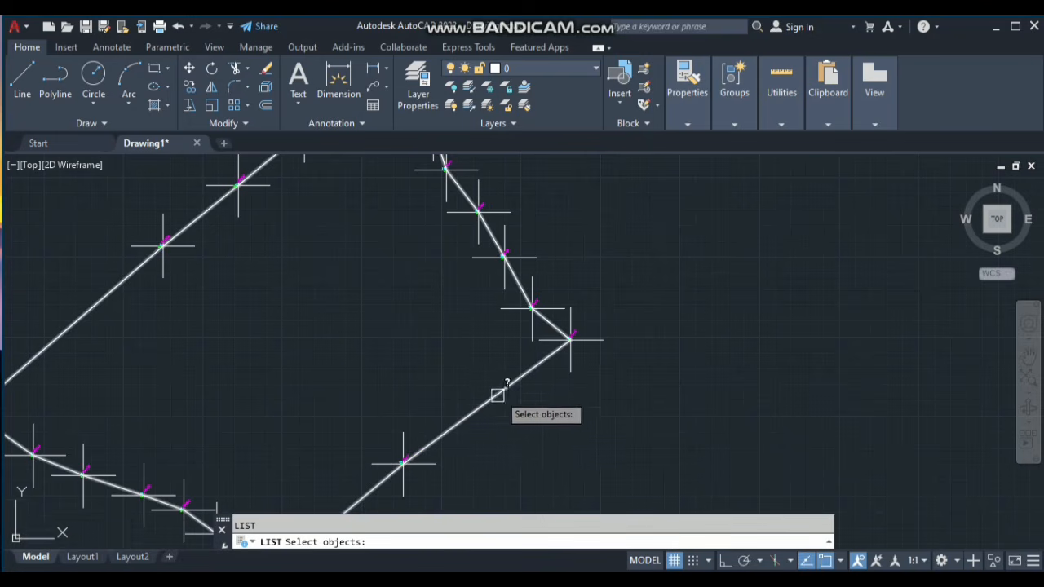
scroll(510, 407, down, 3)
scroll(506, 412, up, 3)
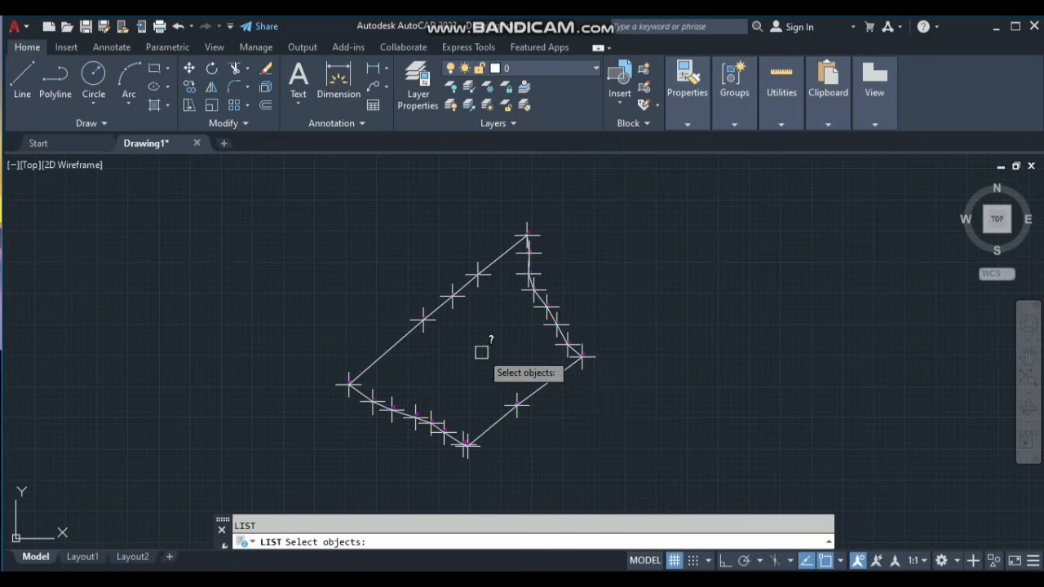
scroll(543, 378, up, 2)
click(547, 388)
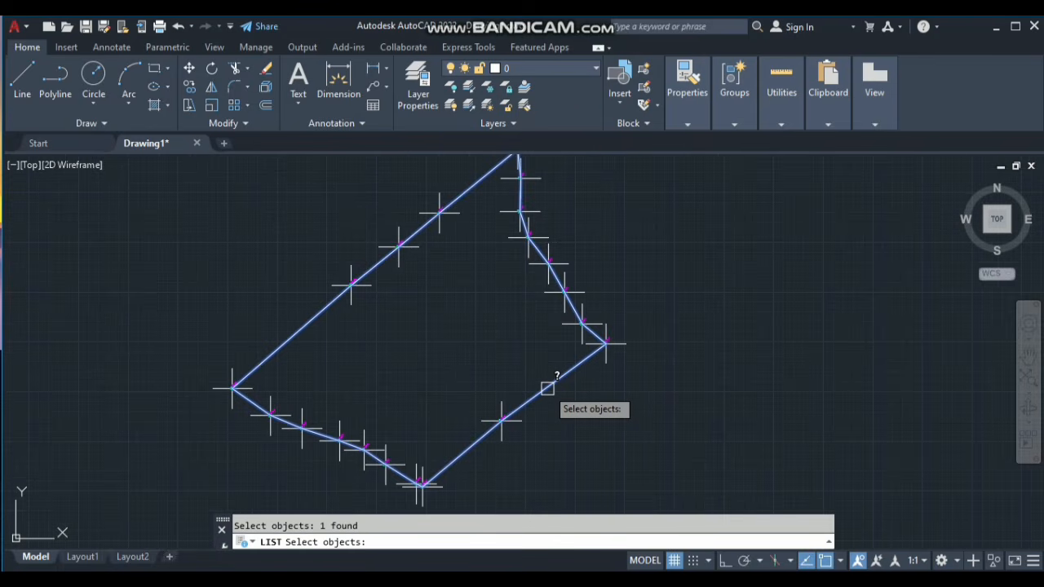
key(space)
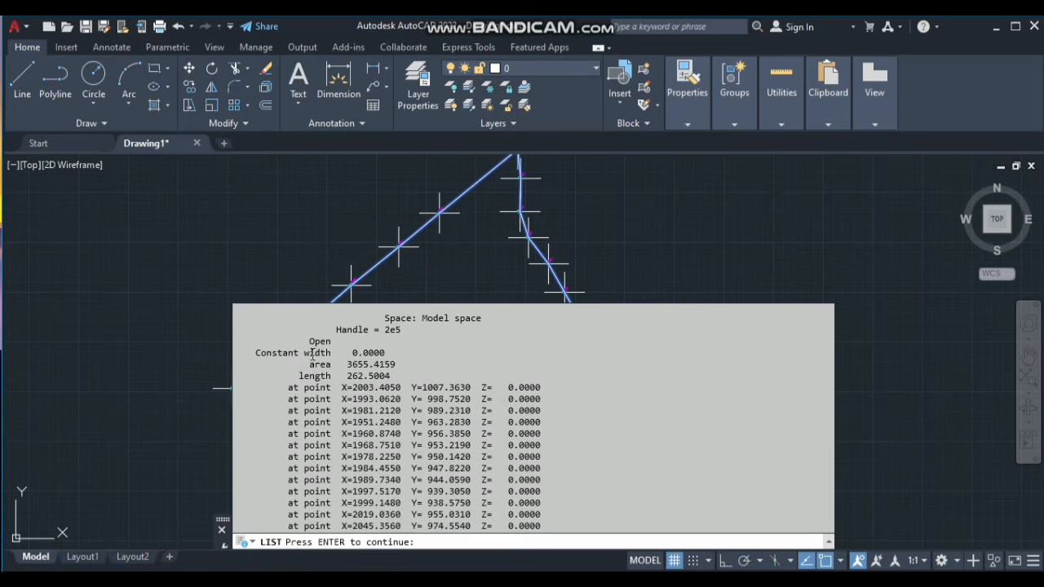
Copy the "area 3655.4159" line from the polyline listing and paste it as text inside the plot outline.
key(Return)
drag(352, 366, 295, 395)
click(433, 400)
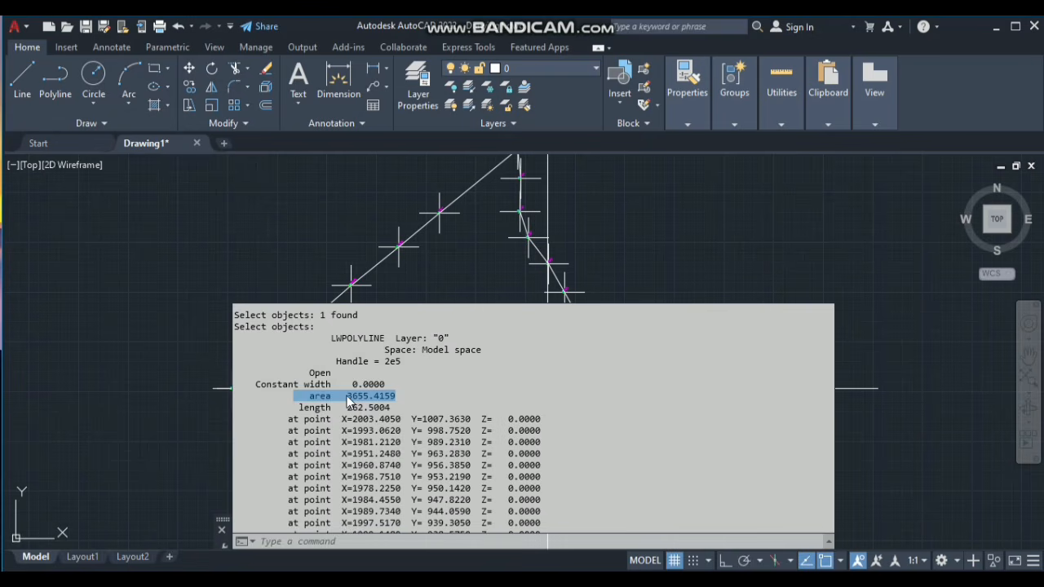
key(ctrl+c)
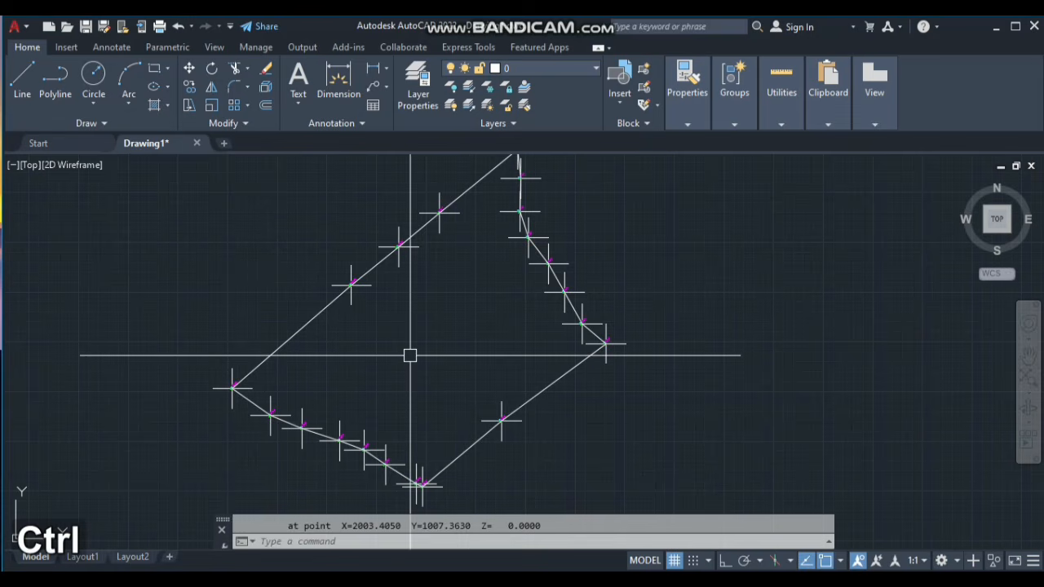
key(ctrl+v)
scroll(435, 320, up, 5)
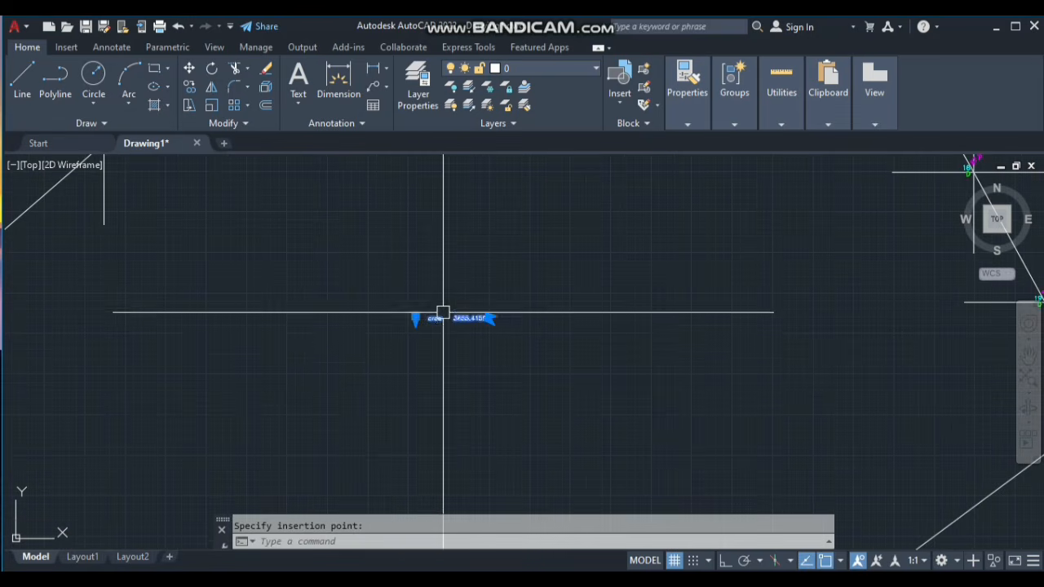
click(443, 312)
Set the font of the whole pasted area text to Romantic.
double_click(488, 318)
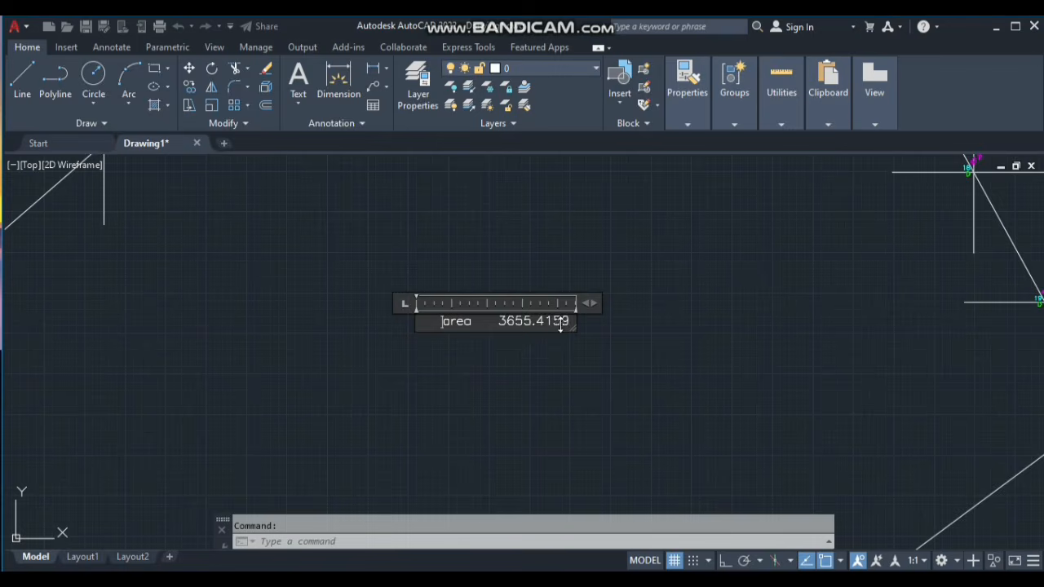
drag(582, 317, 250, 319)
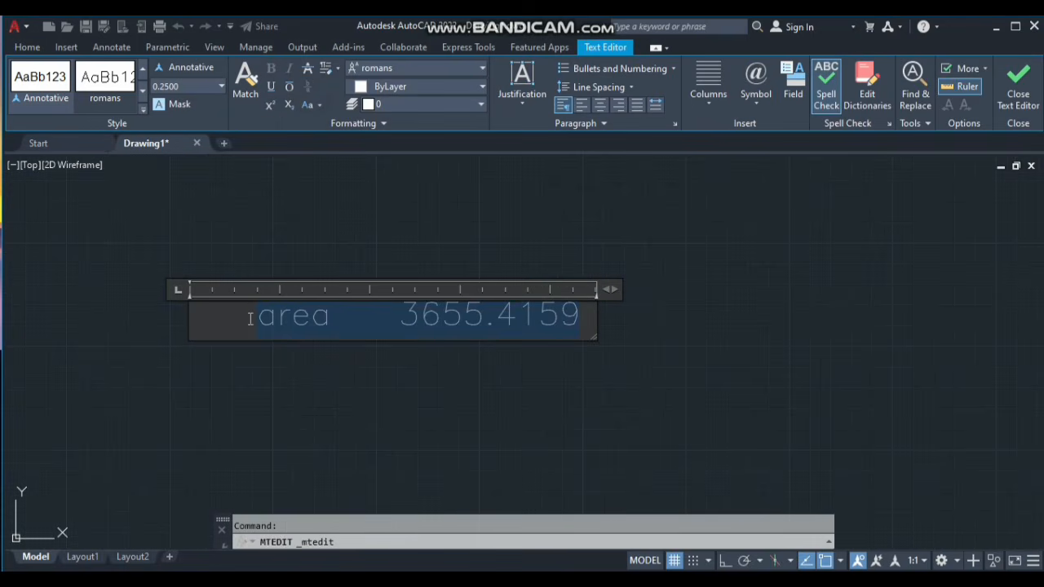
click(407, 69)
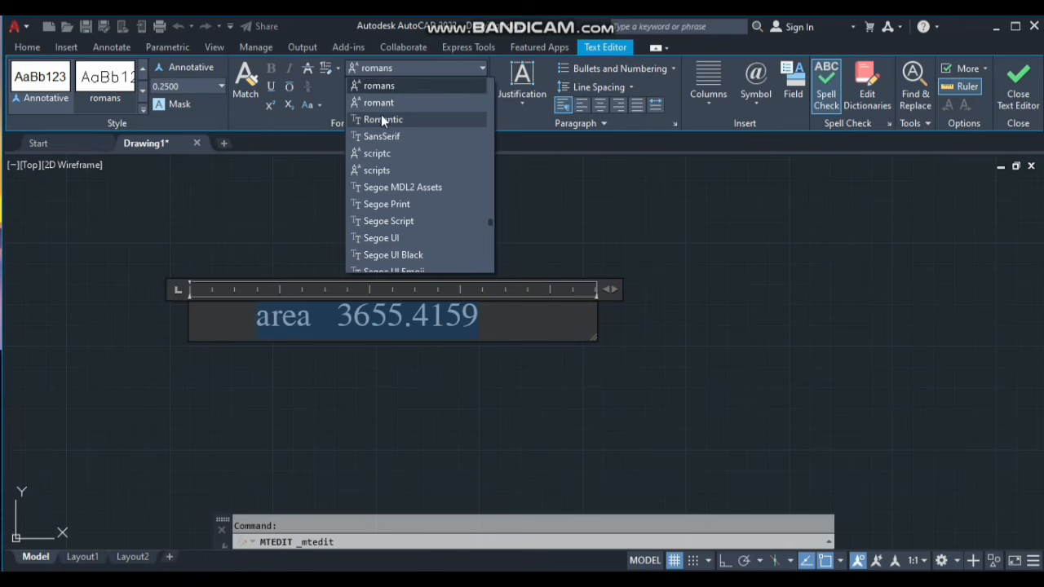
click(381, 119)
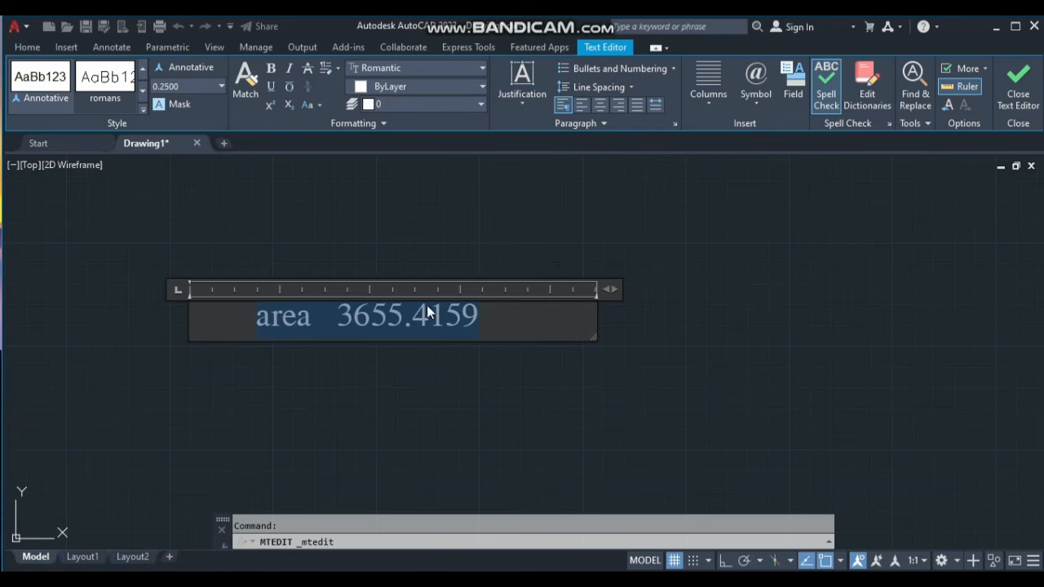
key(Escape)
click(548, 306)
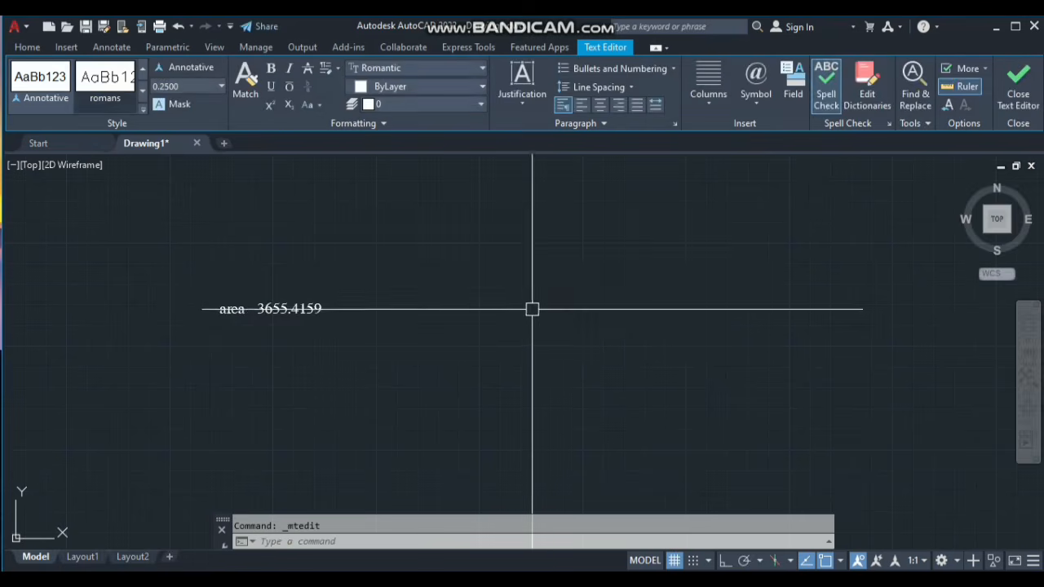
Insert "TOAL" before "area" in the pasted text and set the new word's font to Romantic.
scroll(233, 315, up, 4)
double_click(245, 298)
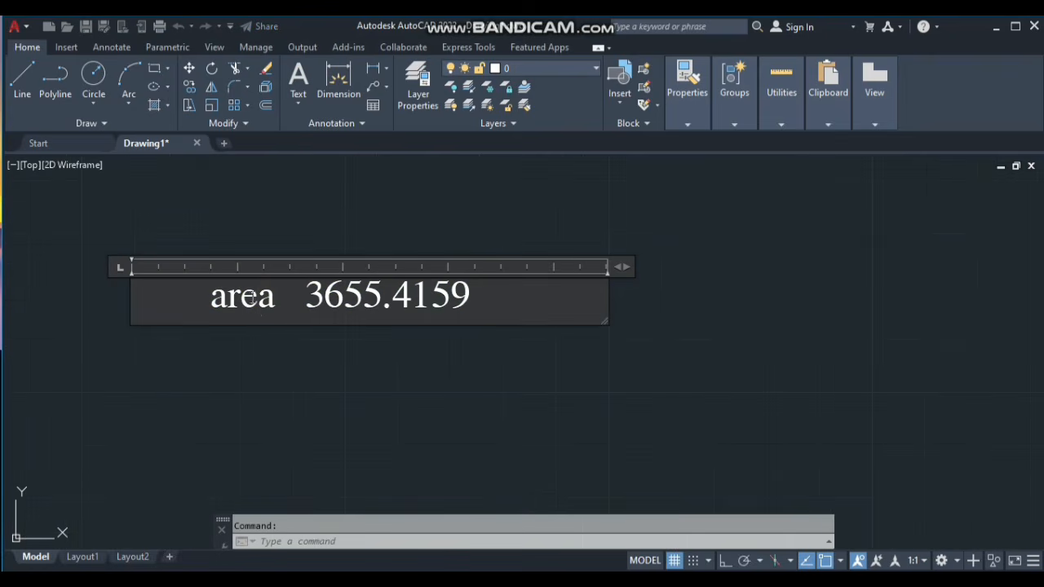
click(203, 302)
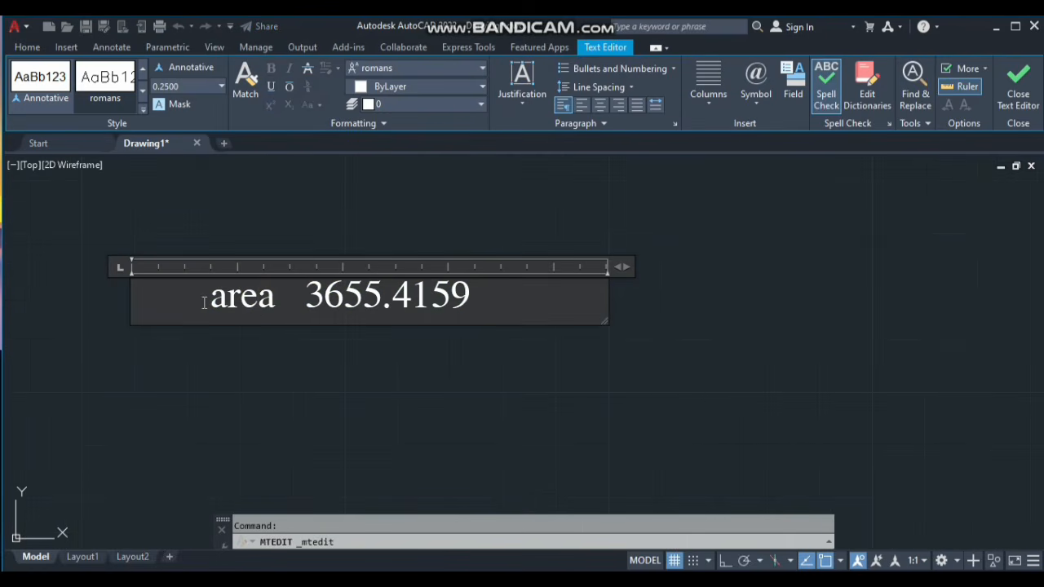
text(TOAL)
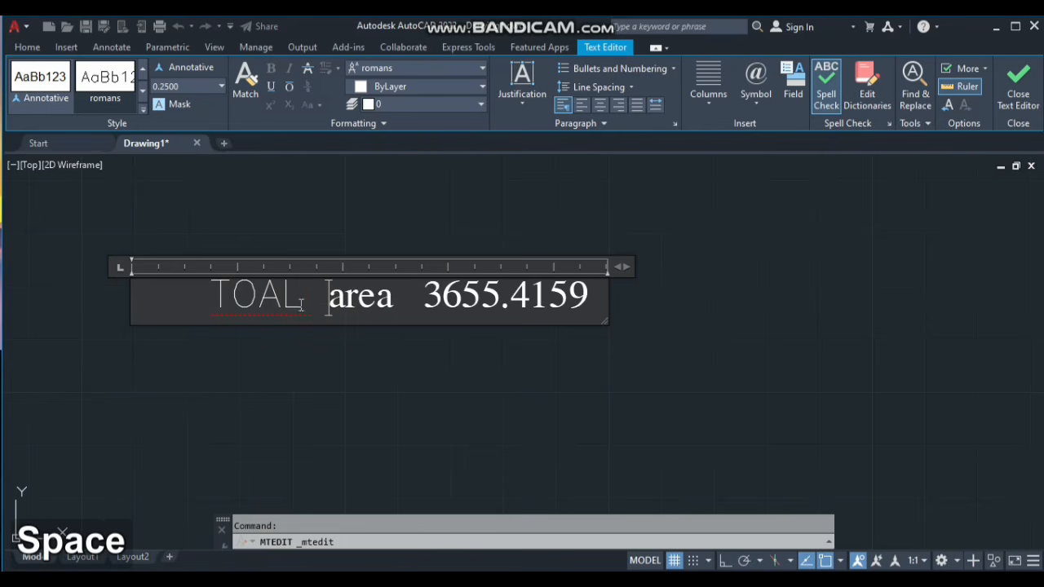
drag(303, 302, 200, 304)
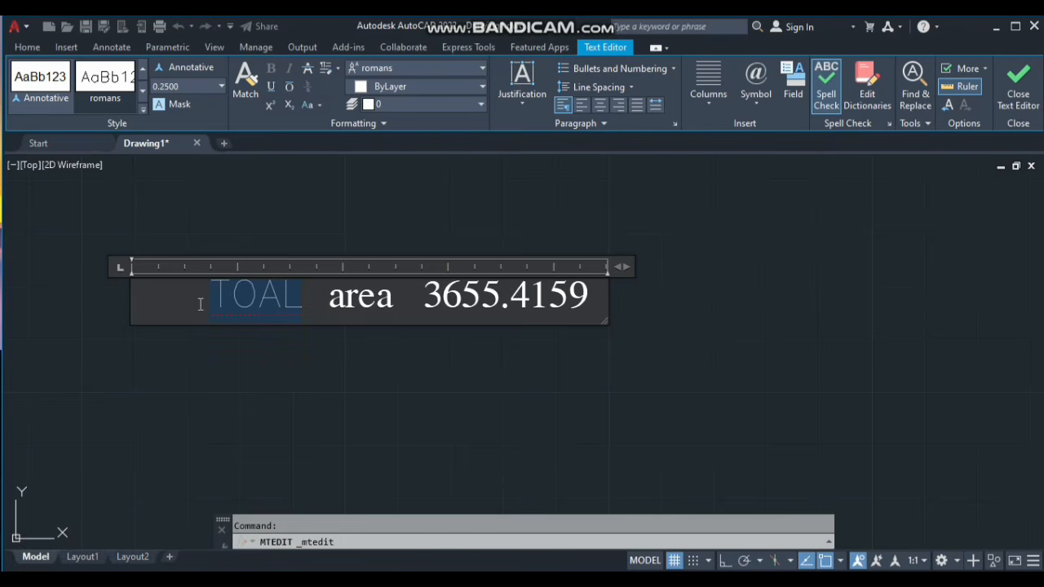
click(436, 69)
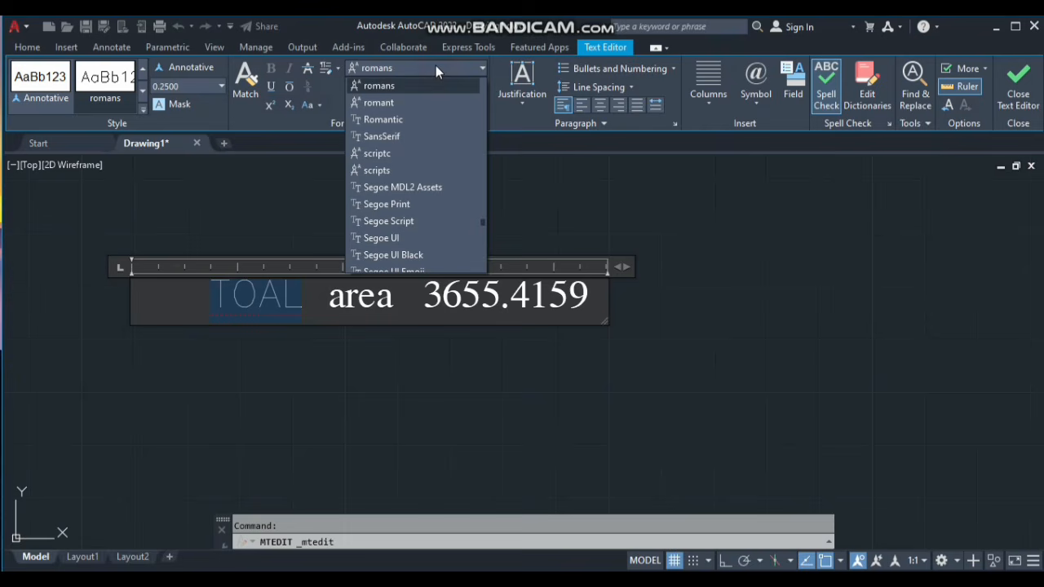
click(391, 119)
key(Escape)
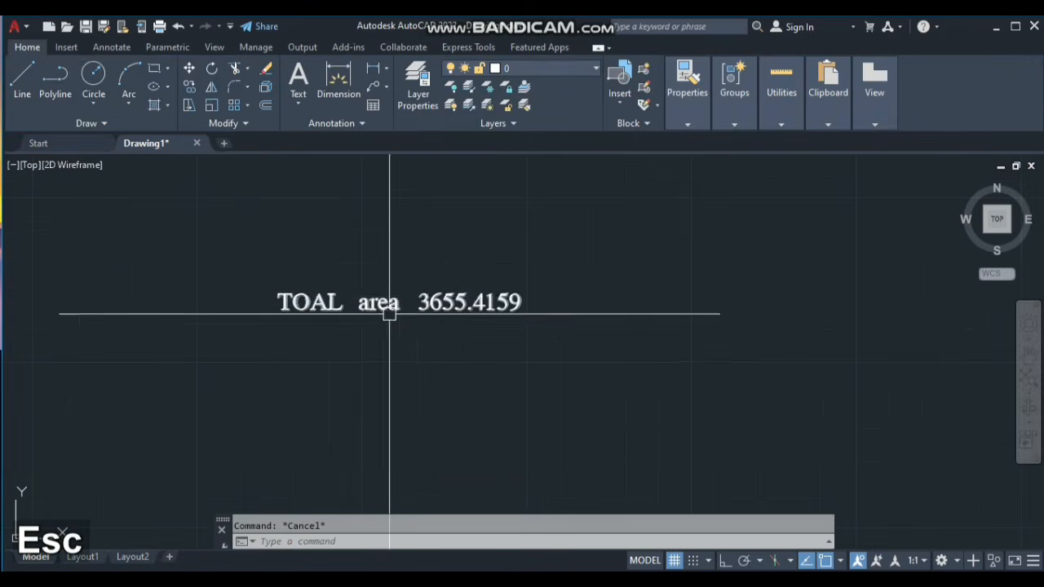
Set the font of the full area label to romant and widen its text frame to about 7.68.
double_click(499, 304)
drag(516, 301, 256, 297)
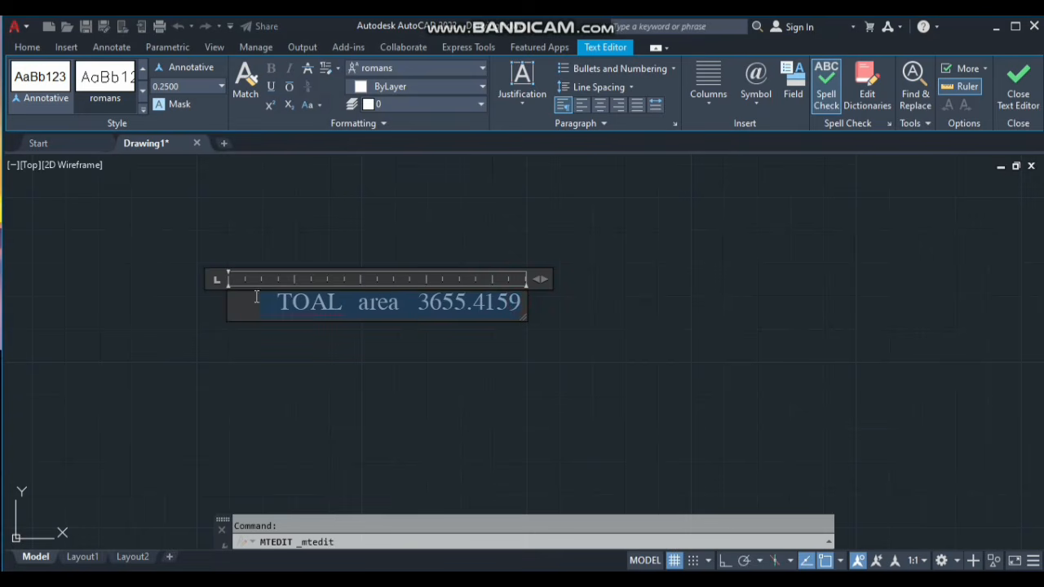
click(421, 68)
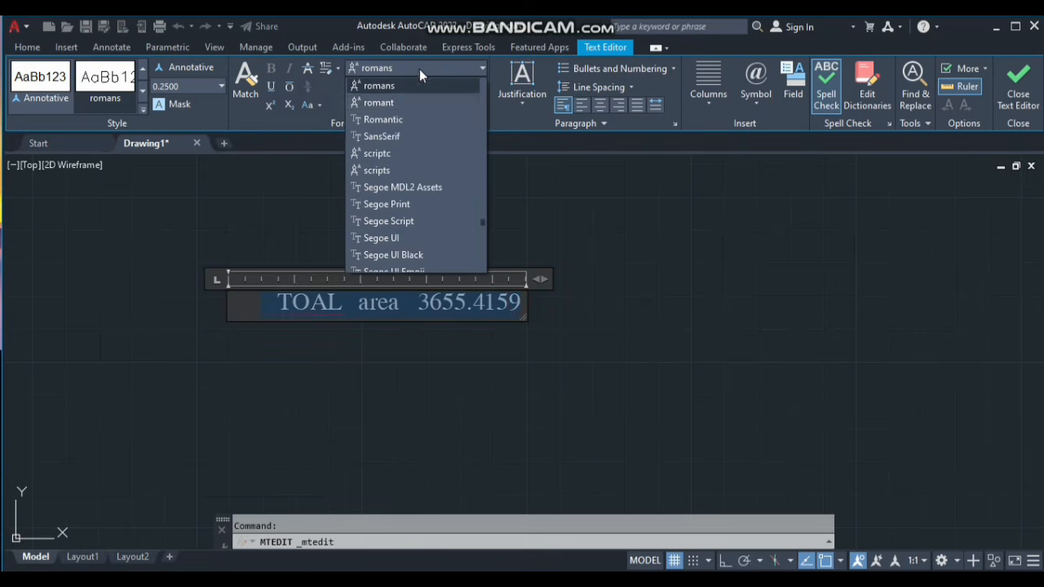
click(384, 103)
drag(543, 280, 750, 272)
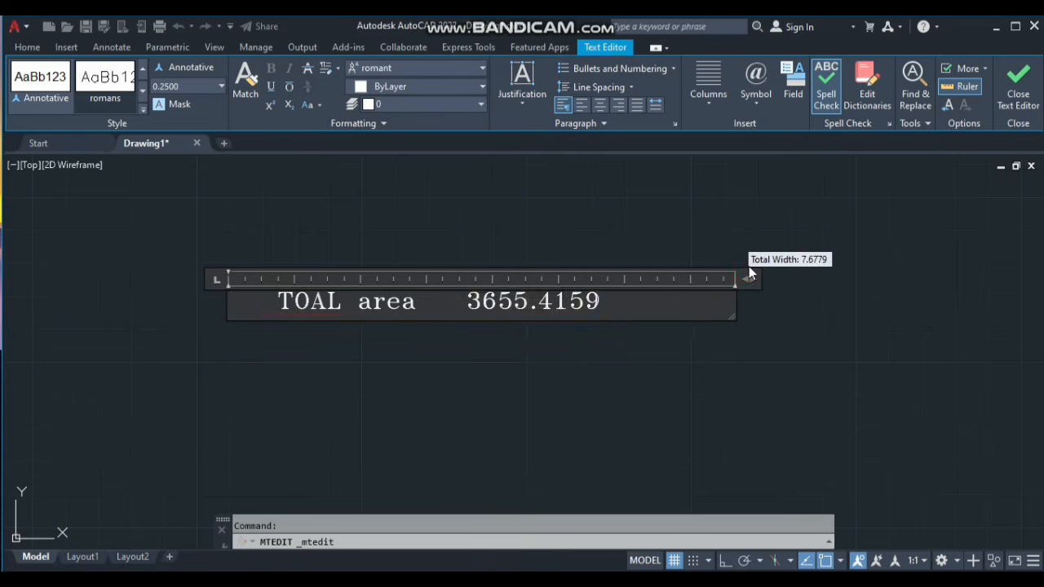
click(751, 273)
scroll(473, 277, down, 3)
scroll(474, 277, up, 4)
scroll(476, 303, down, 6)
scroll(470, 336, down, 3)
scroll(446, 299, up, 3)
scroll(440, 290, up, 3)
double_click(489, 295)
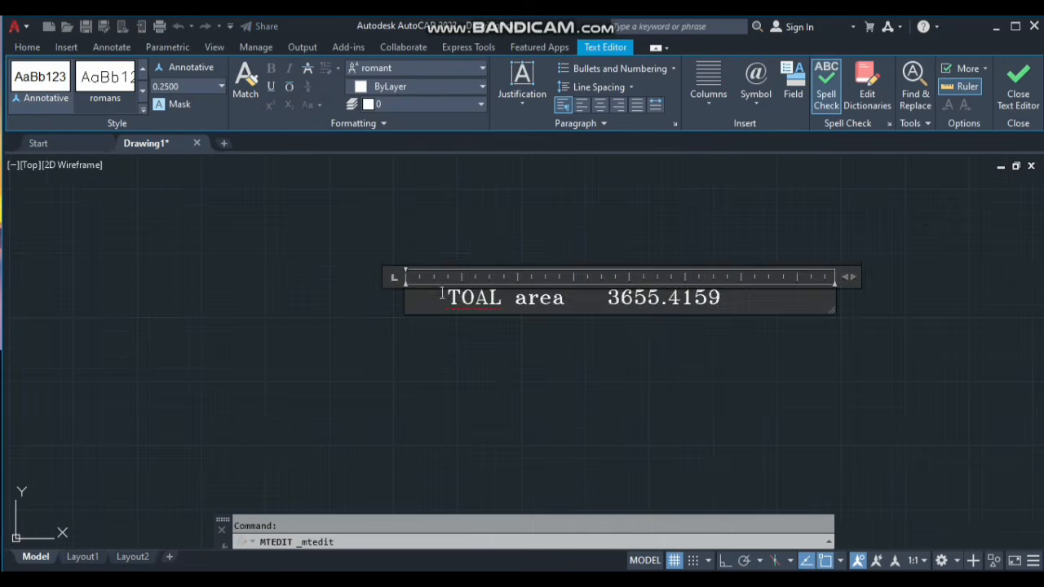
scroll(533, 343, down, 4)
click(534, 337)
Scale up the area label freehand from its upper-left corner so it is readable within the plot.
click(436, 297)
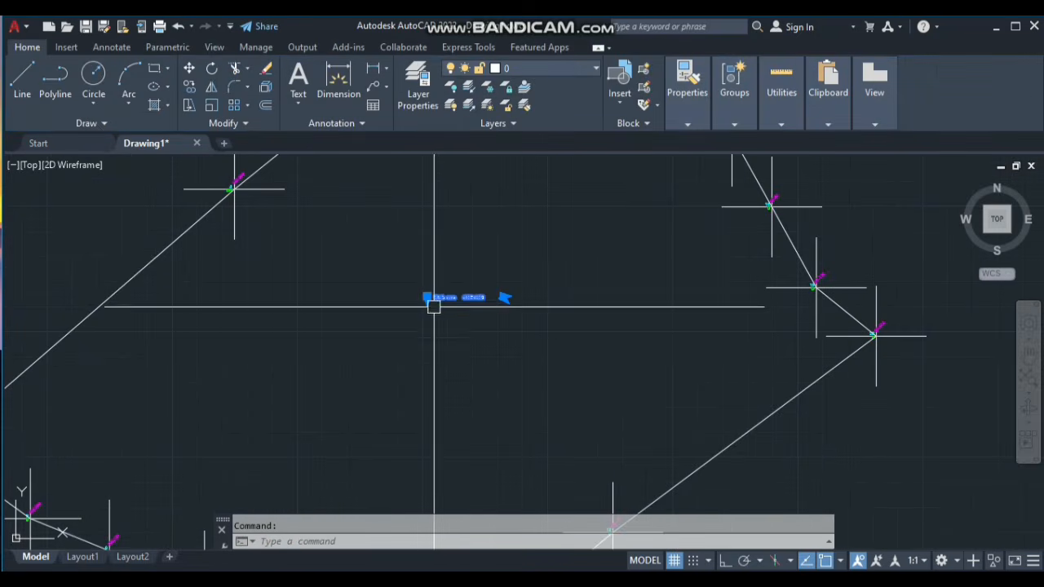
text(sc)
key(space)
click(428, 298)
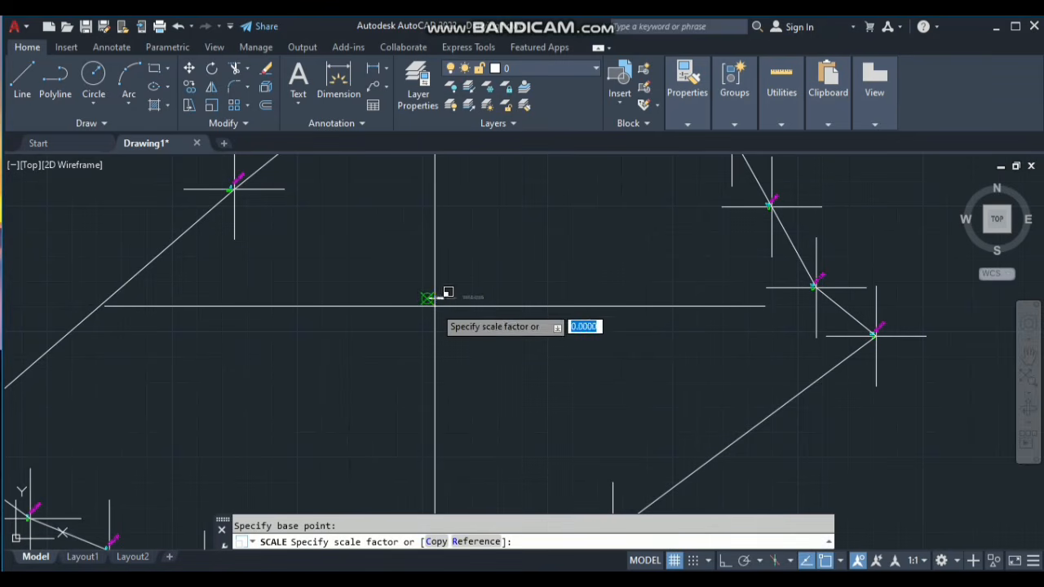
click(433, 356)
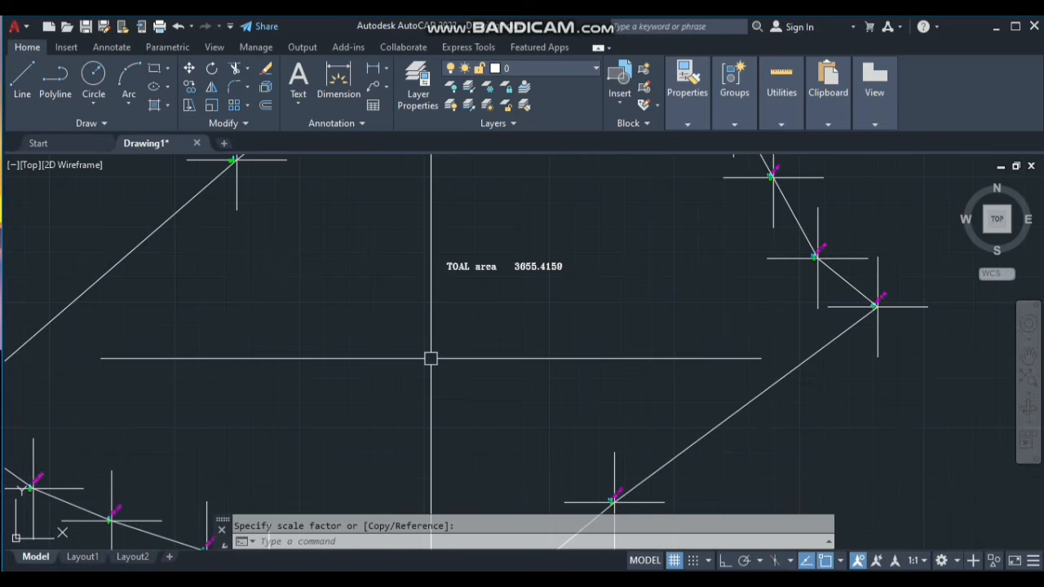
Examine the enlarged area label up close and against the surrounding boundary outline.
scroll(430, 357, up, 5)
scroll(468, 307, down, 4)
scroll(456, 319, up, 8)
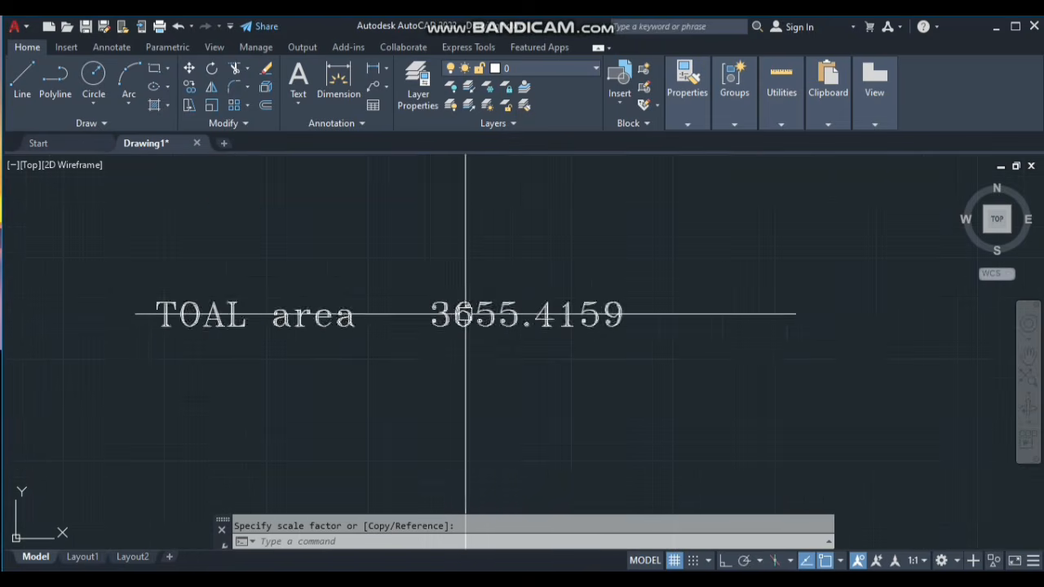
scroll(444, 343, down, 4)
scroll(444, 344, down, 4)
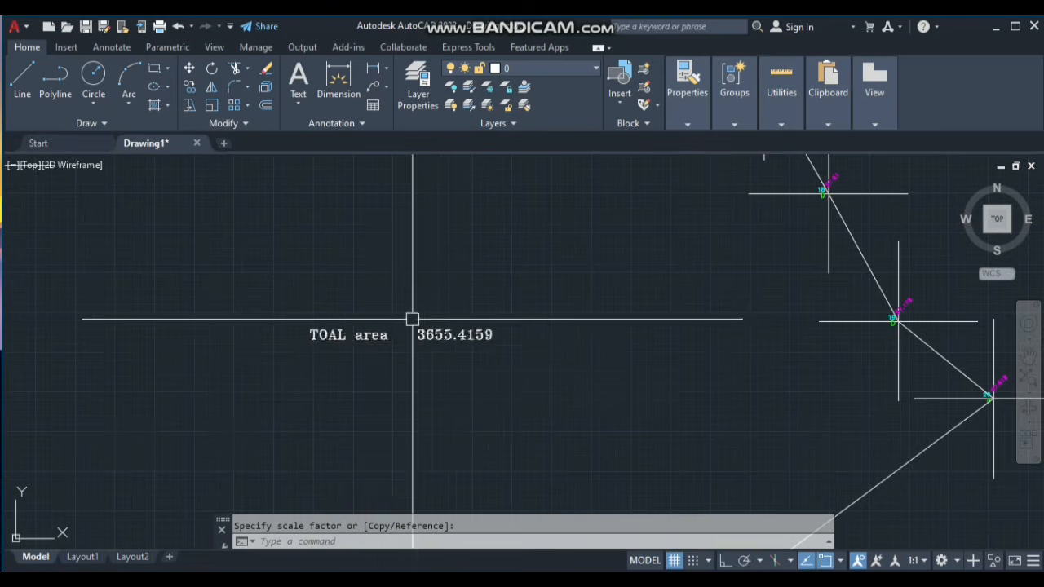
scroll(392, 350, up, 2)
scroll(411, 408, down, 4)
scroll(406, 381, up, 4)
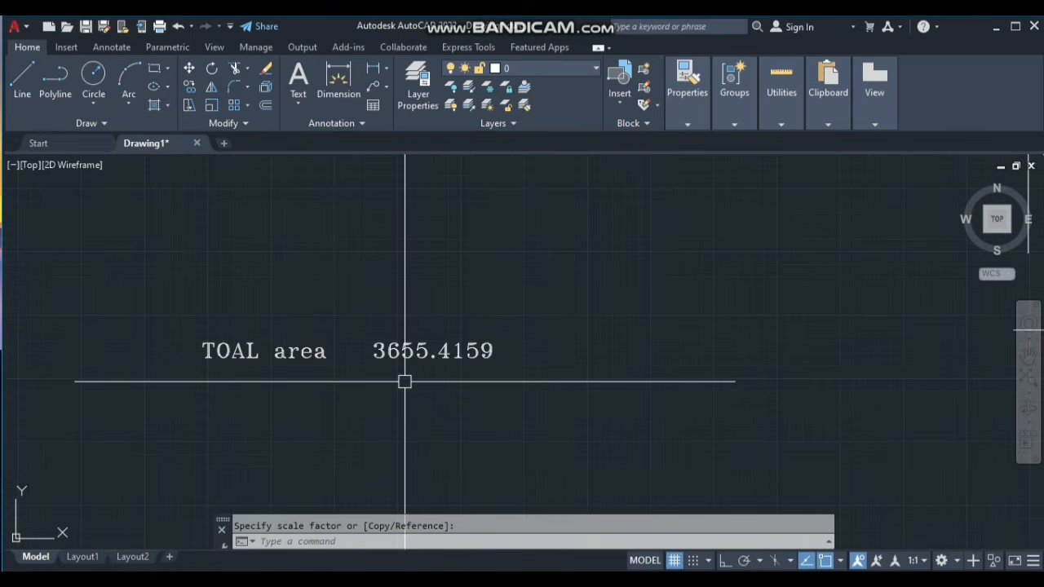
scroll(527, 350, down, 4)
scroll(431, 322, up, 2)
scroll(475, 363, down, 2)
scroll(476, 364, up, 4)
scroll(525, 350, down, 4)
scroll(541, 319, up, 4)
key(Escape)
key(Escape)
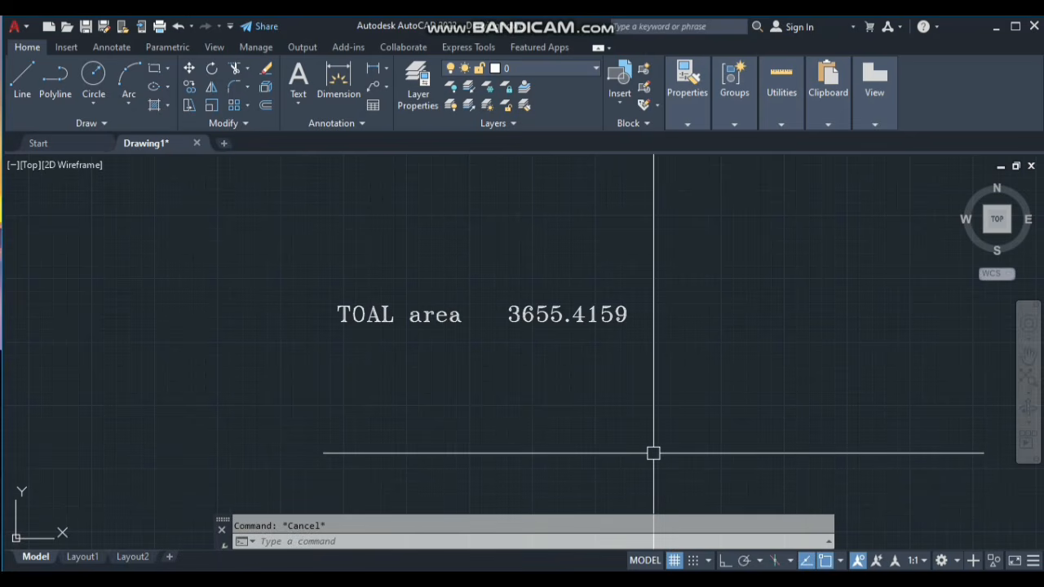
Open the QuickCalc calculator.
text(cz)
key(BackSpace)
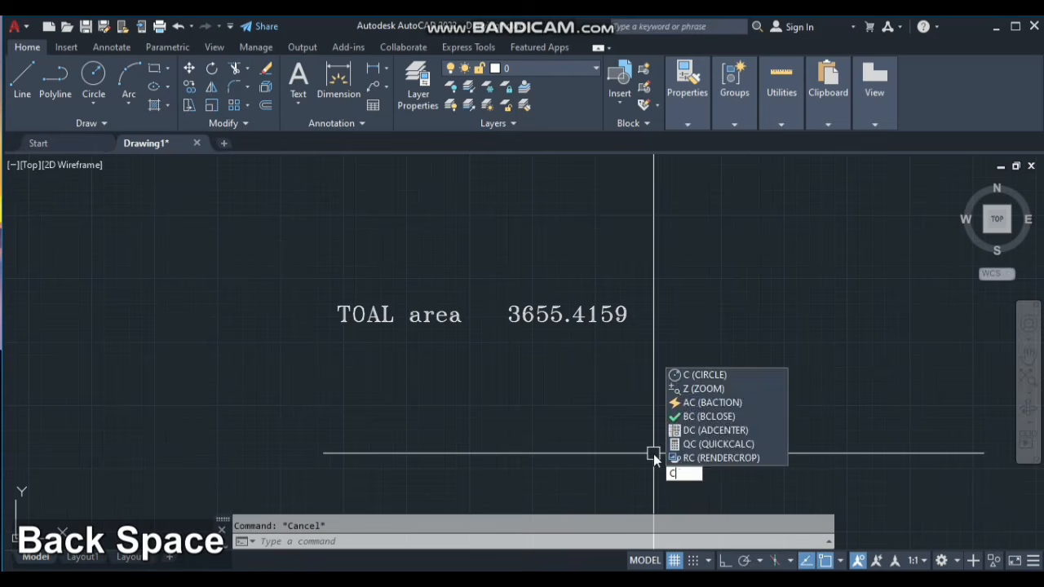
text(a)
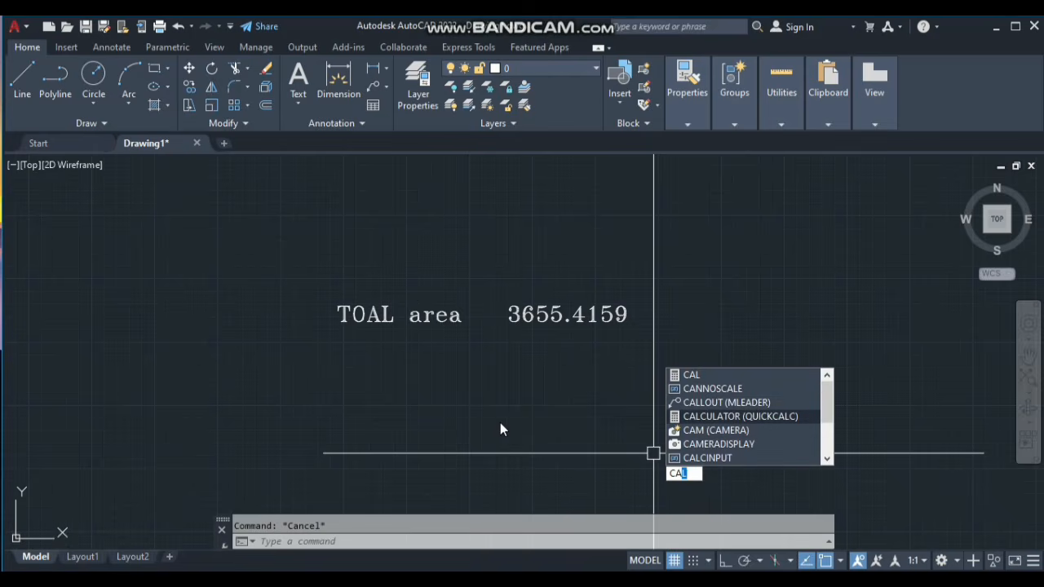
key(Escape)
text(calc)
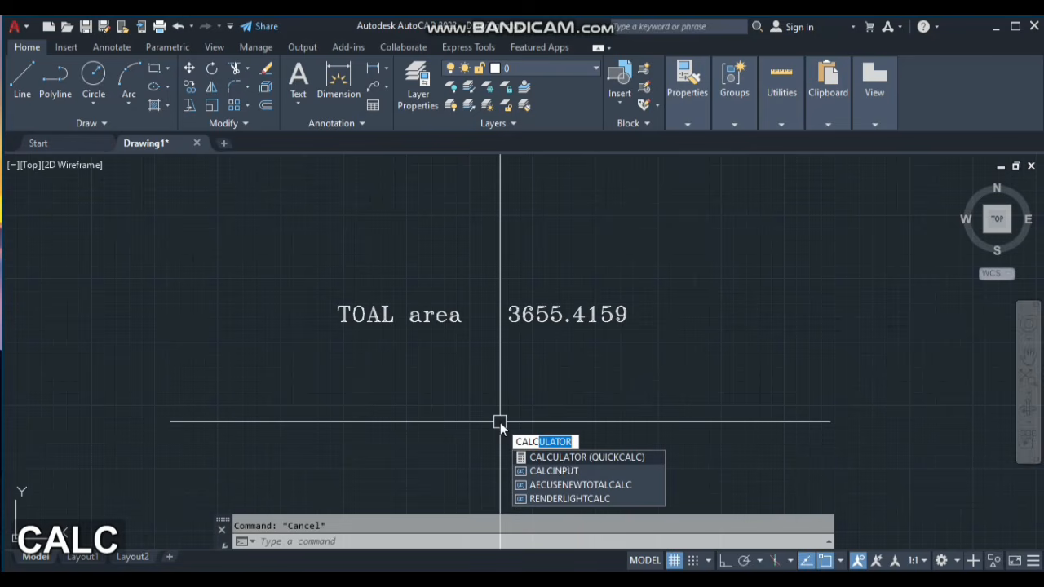
click(558, 457)
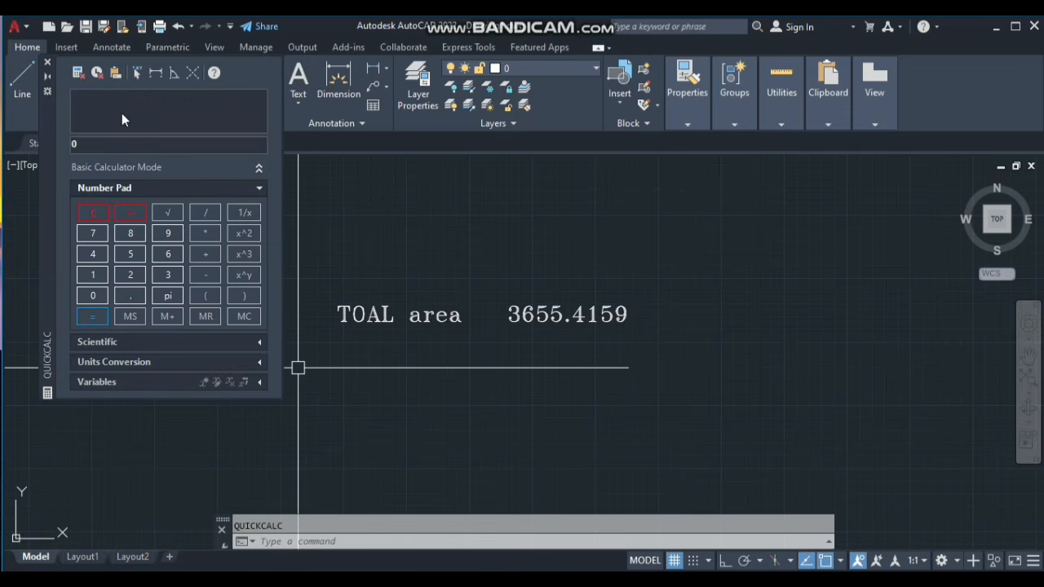
Paste the copied area into the calculator's input and trim it to the number 3655.4159.
key(ctrl+v)
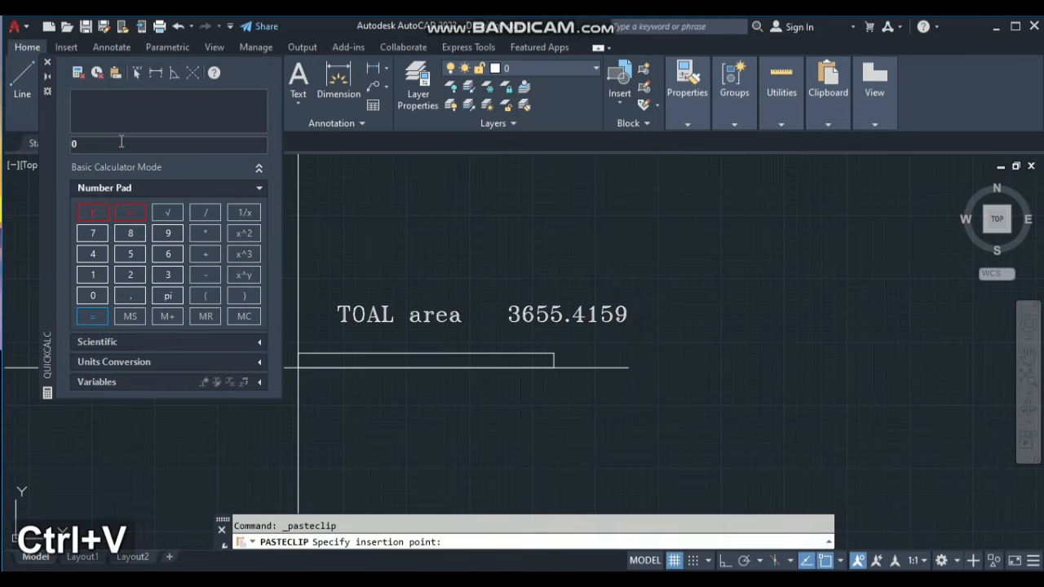
key(Escape)
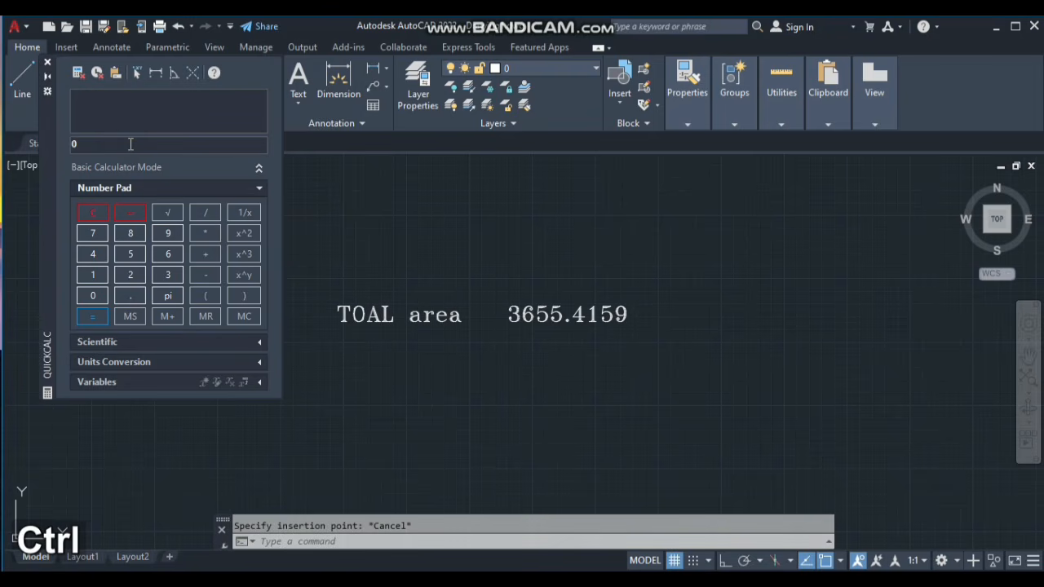
text(area 3655.4159)
drag(105, 147, 17, 165)
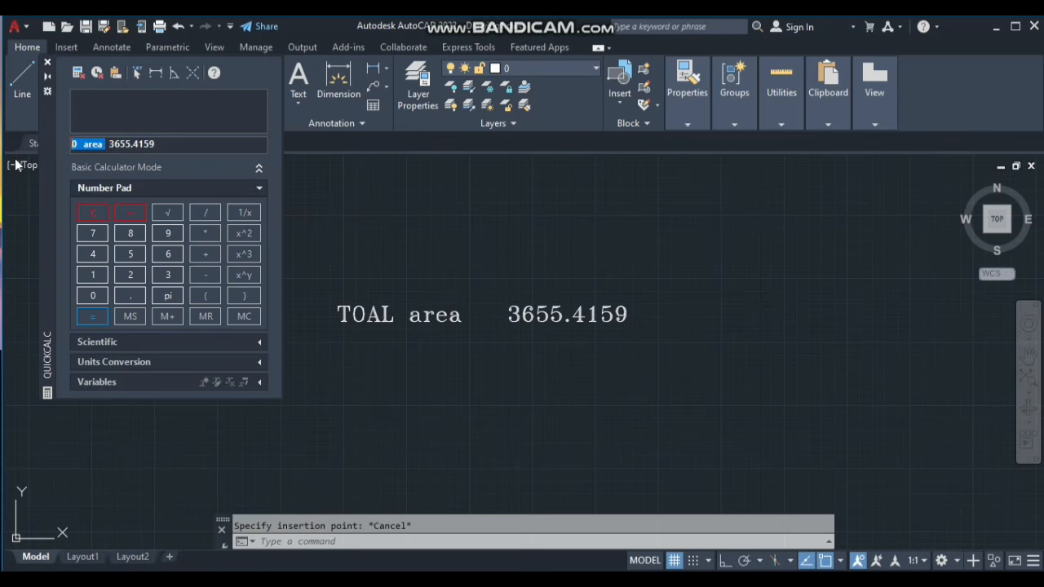
key(BackSpace)
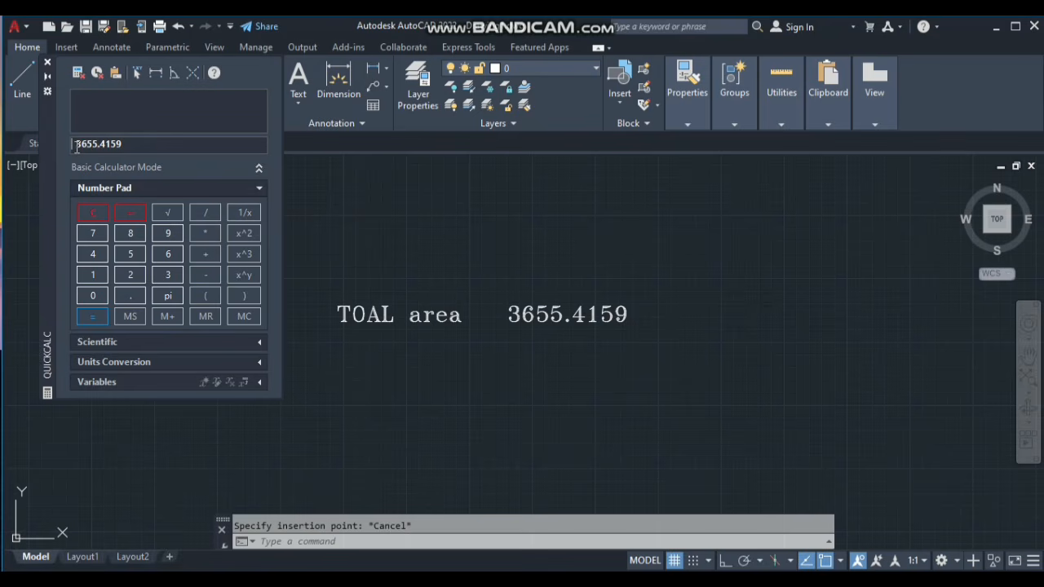
key(BackSpace)
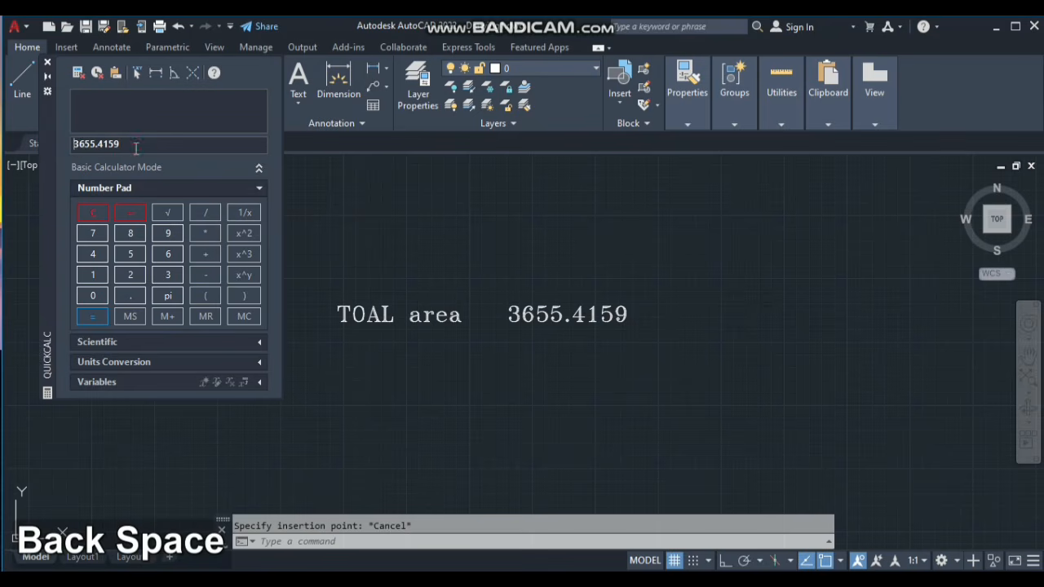
scroll(527, 338, down, 10)
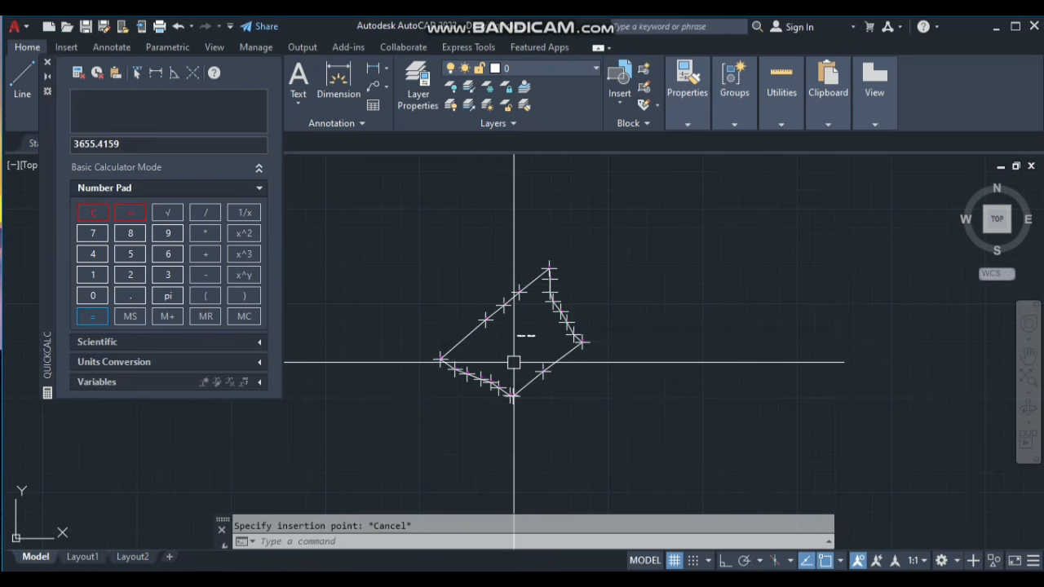
Divide the total area 3655.4159 by 2 in the calculator.
scroll(513, 371, up, 4)
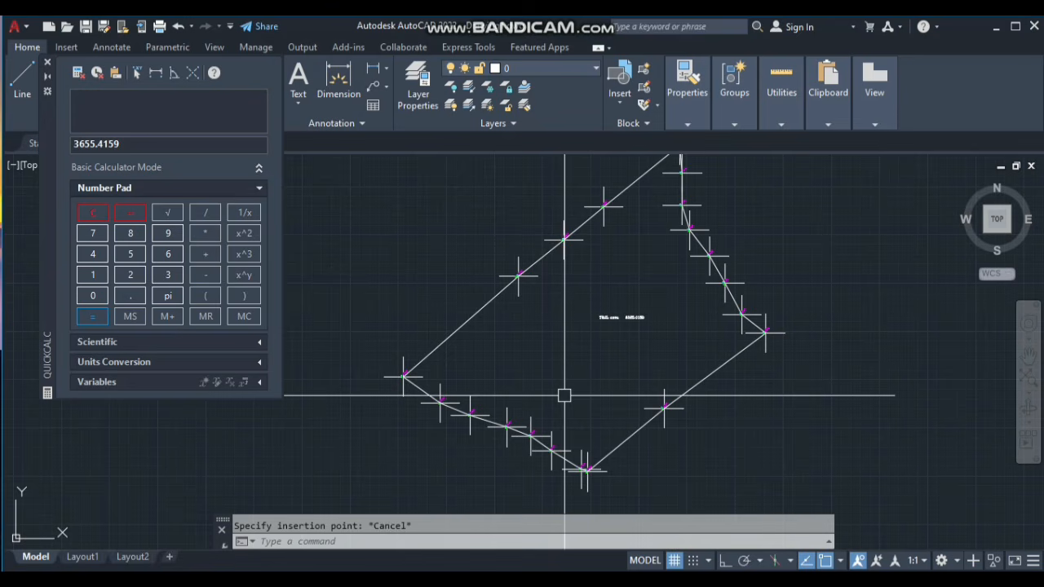
scroll(564, 396, down, 4)
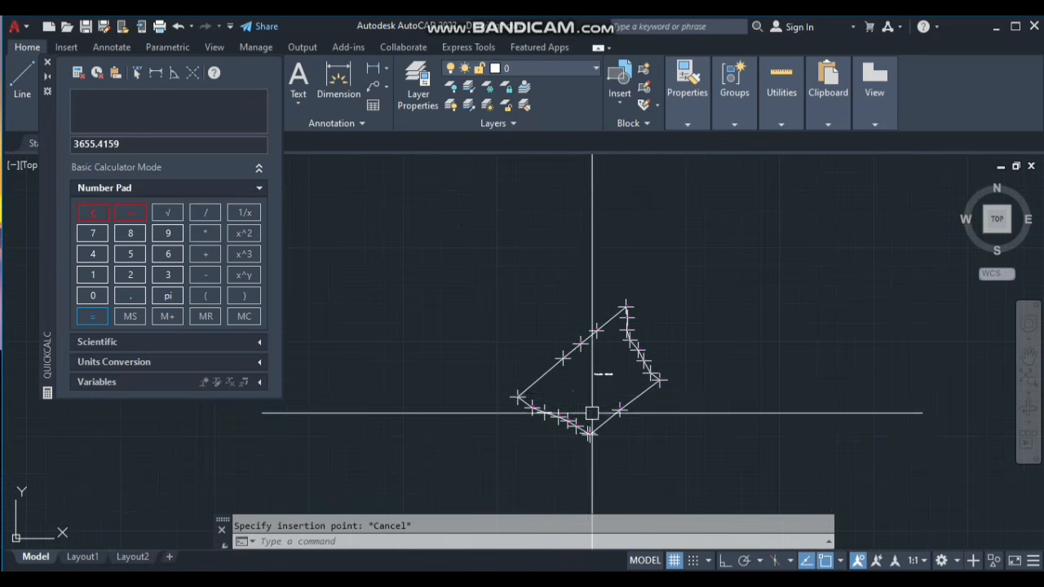
scroll(628, 414, up, 3)
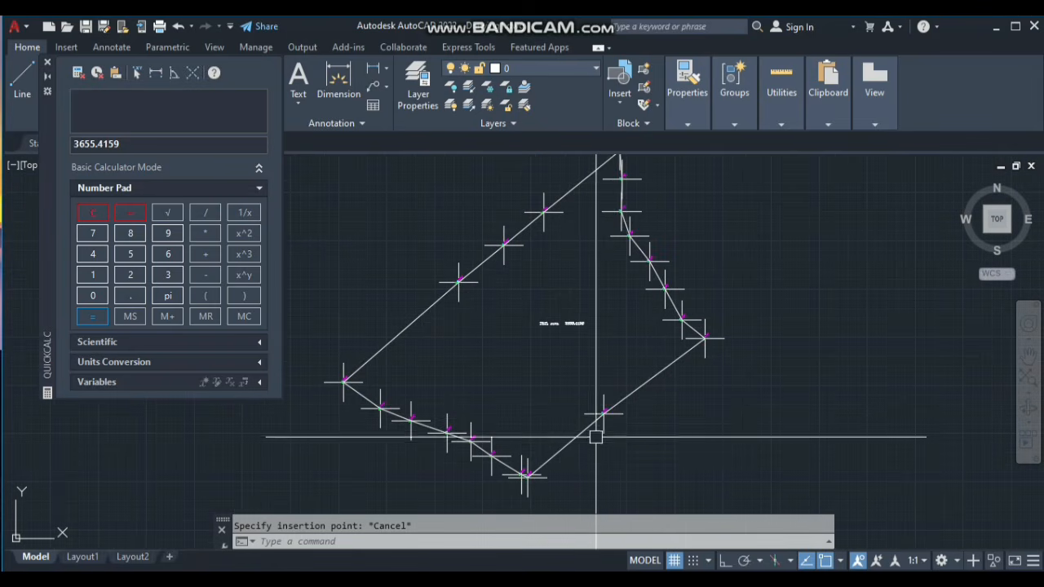
scroll(628, 417, down, 2)
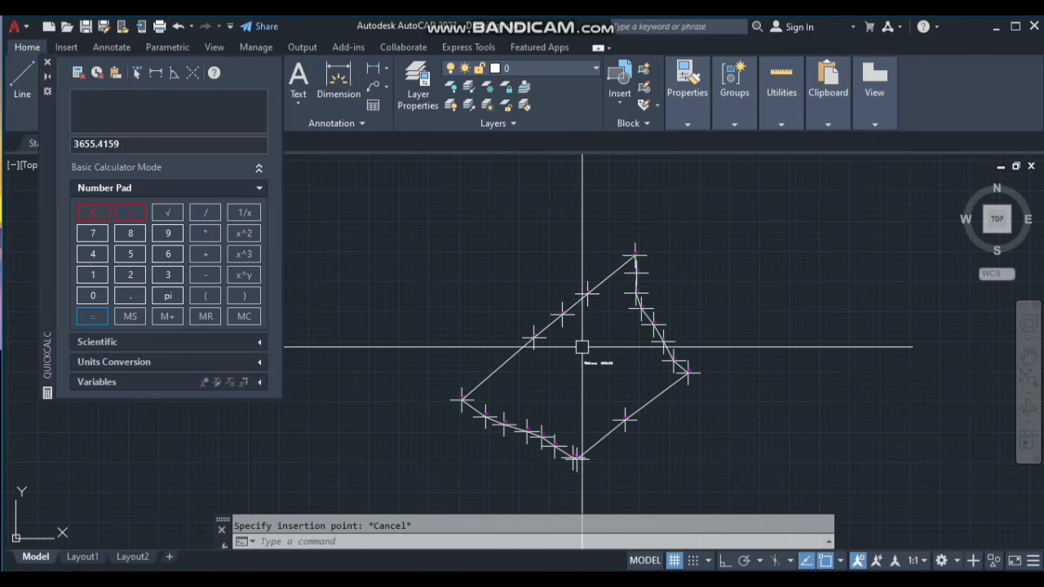
click(129, 145)
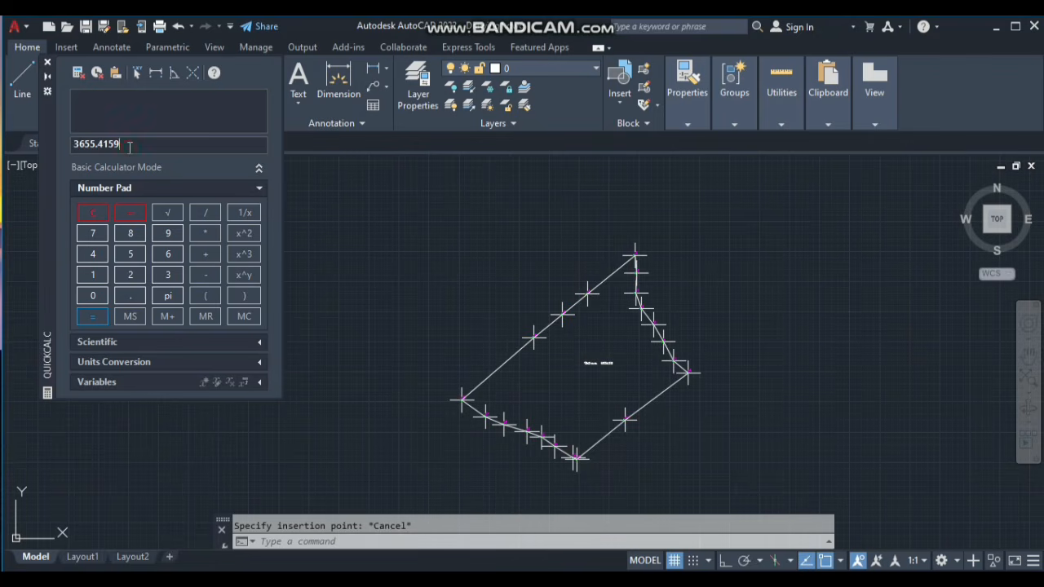
text(/2)
click(148, 143)
text(2)
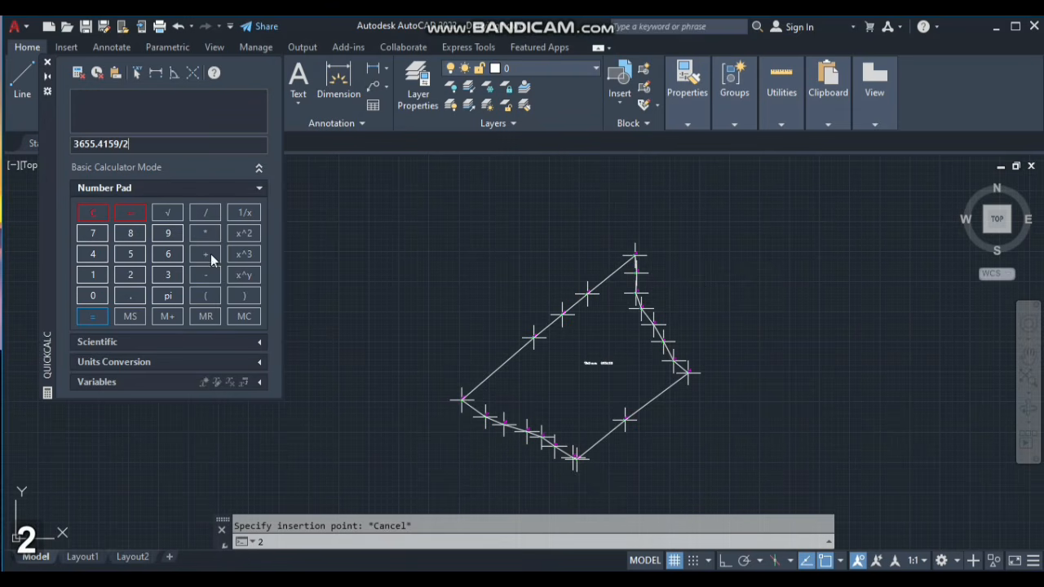
click(92, 318)
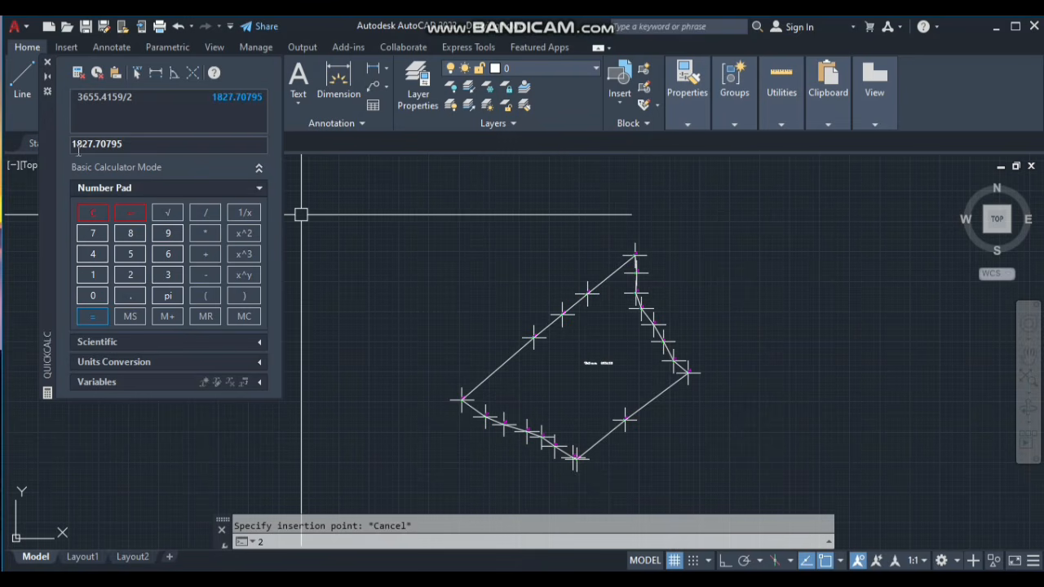
Close the QuickCalc calculator and erase the total area label inside the plot.
middle_drag(620, 354, 631, 326)
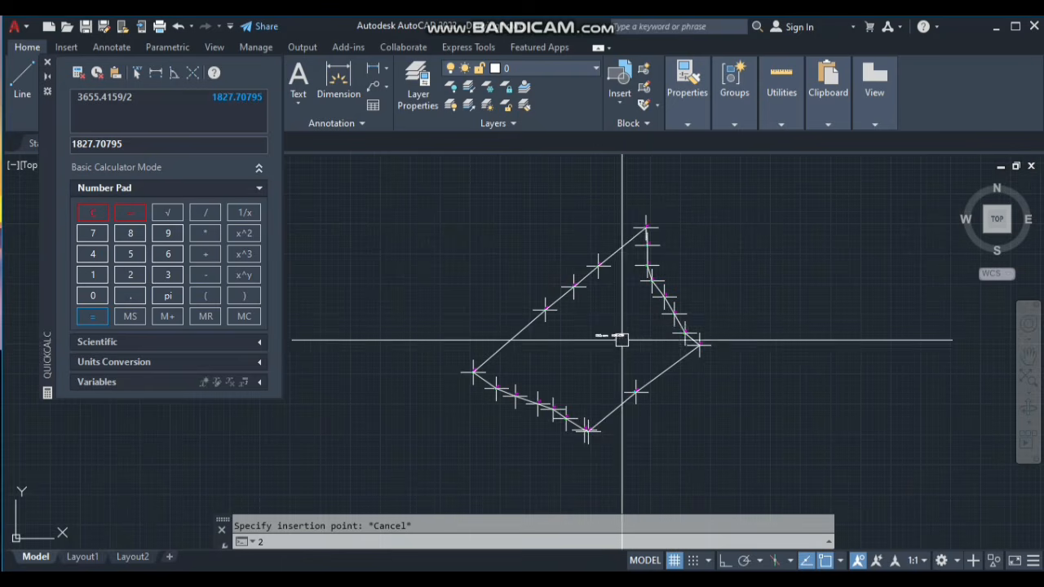
scroll(622, 339, up, 5)
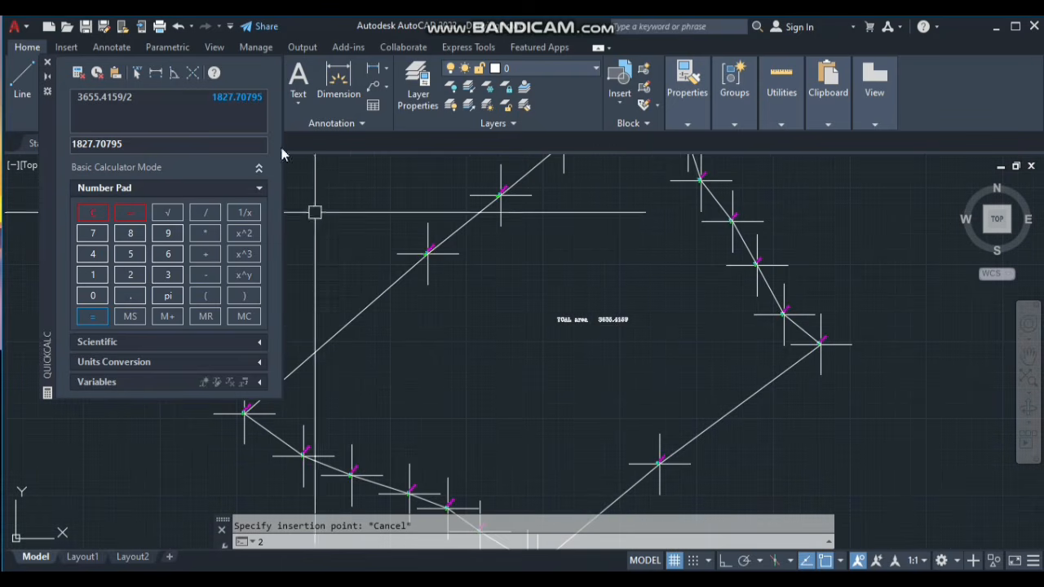
click(47, 63)
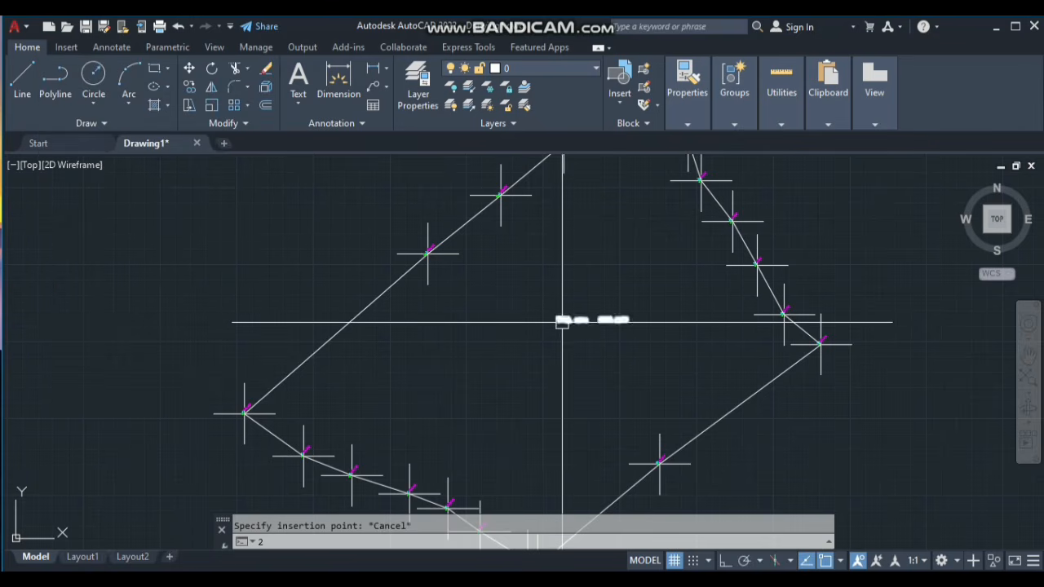
scroll(618, 285, down, 5)
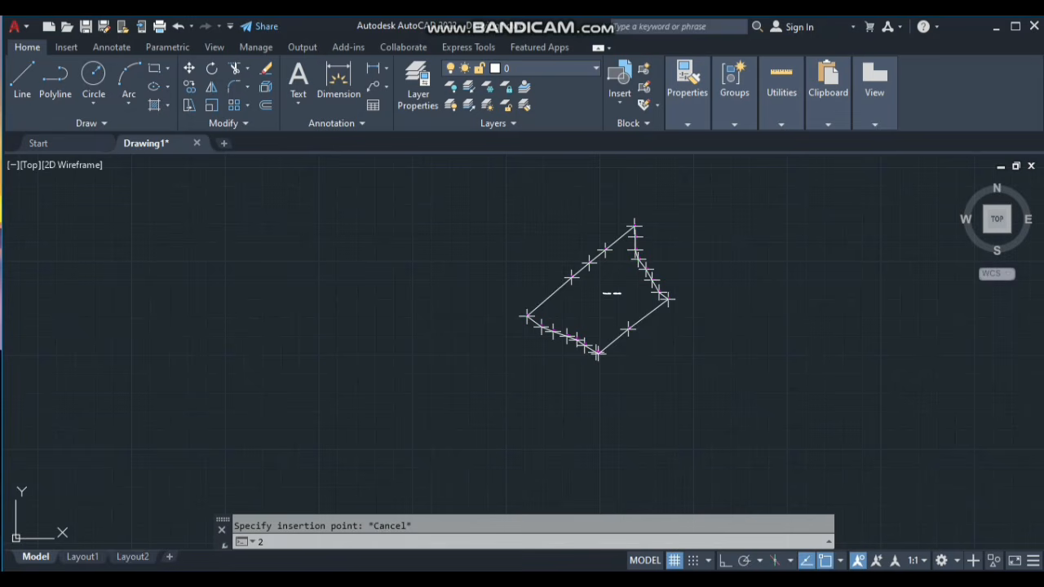
key(Escape)
scroll(587, 324, up, 3)
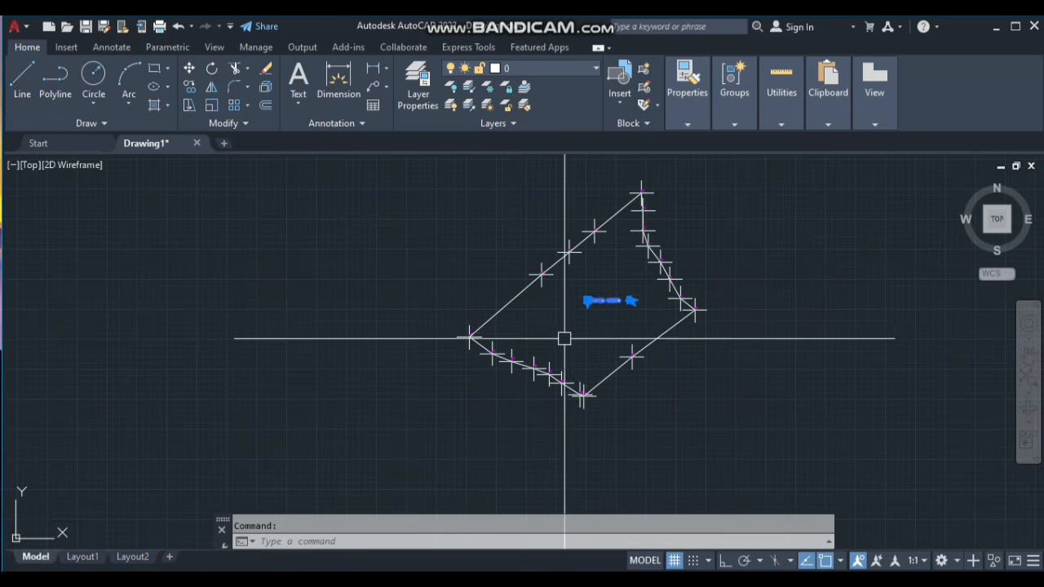
key(Delete)
Draw a dividing line across the plot from the middle survey point on the southeast side to the nearest survey point on the northwest side.
scroll(629, 350, up, 3)
scroll(696, 384, down, 2)
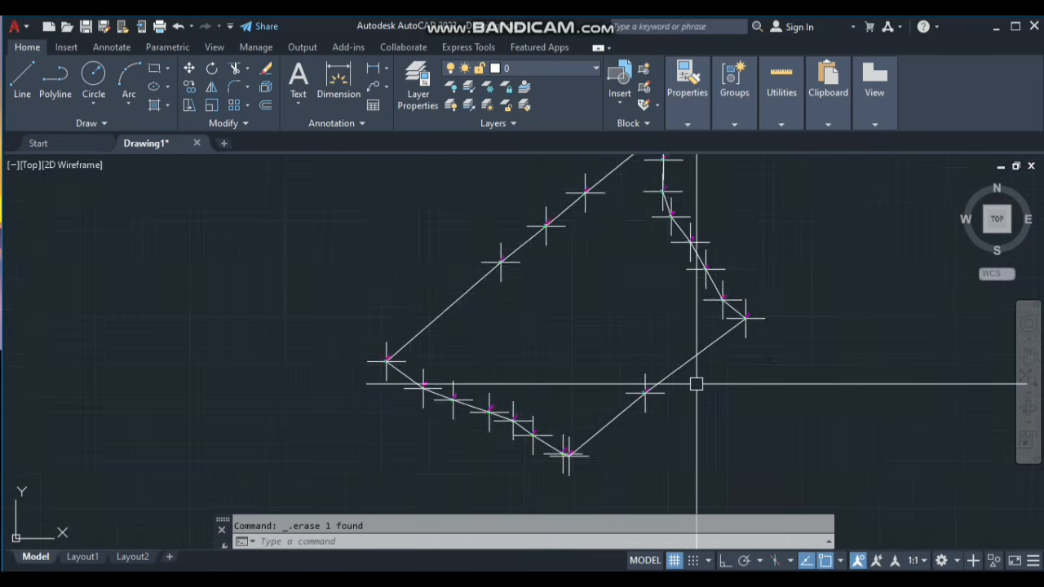
scroll(696, 384, up, 2)
text(l)
key(space)
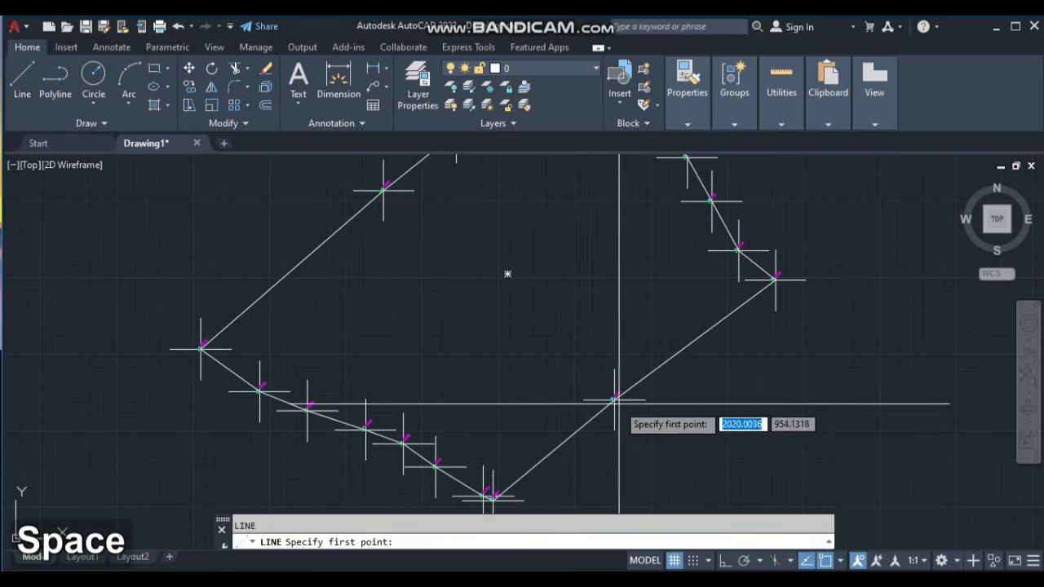
click(617, 400)
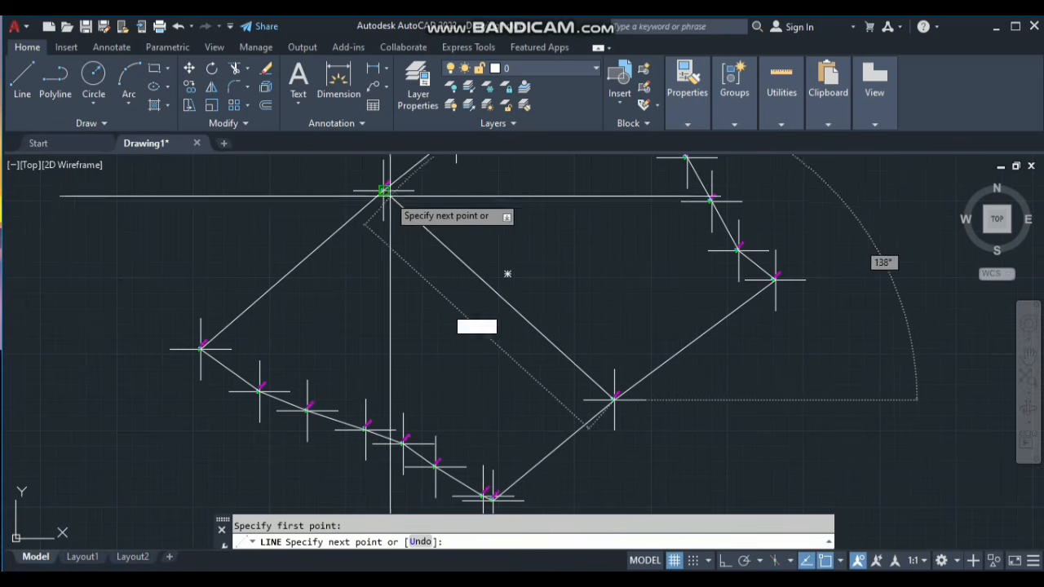
click(384, 191)
scroll(578, 279, down, 4)
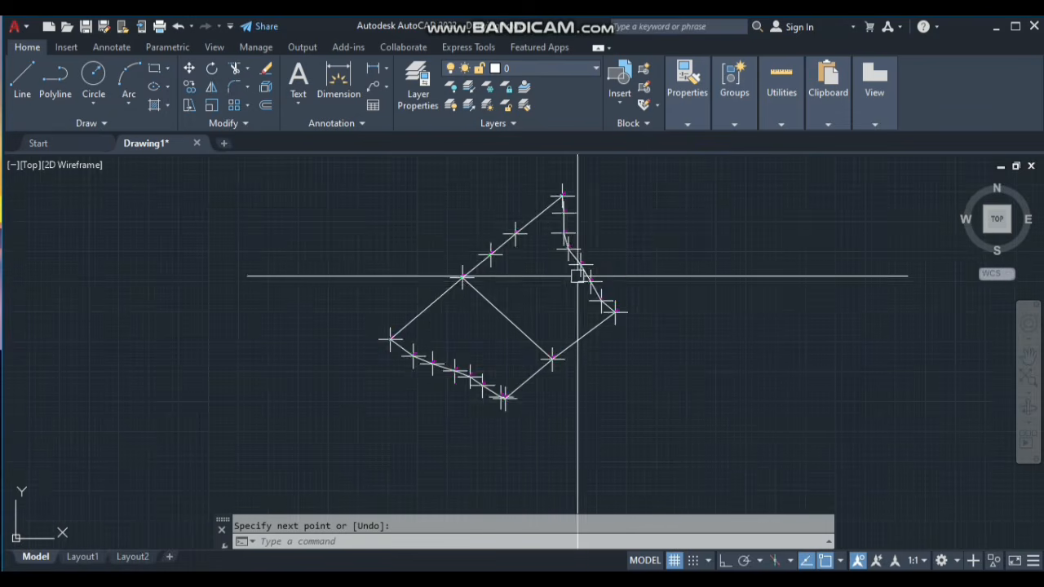
Change the point style to hide the large cross markers at the survey points.
scroll(498, 252, up, 6)
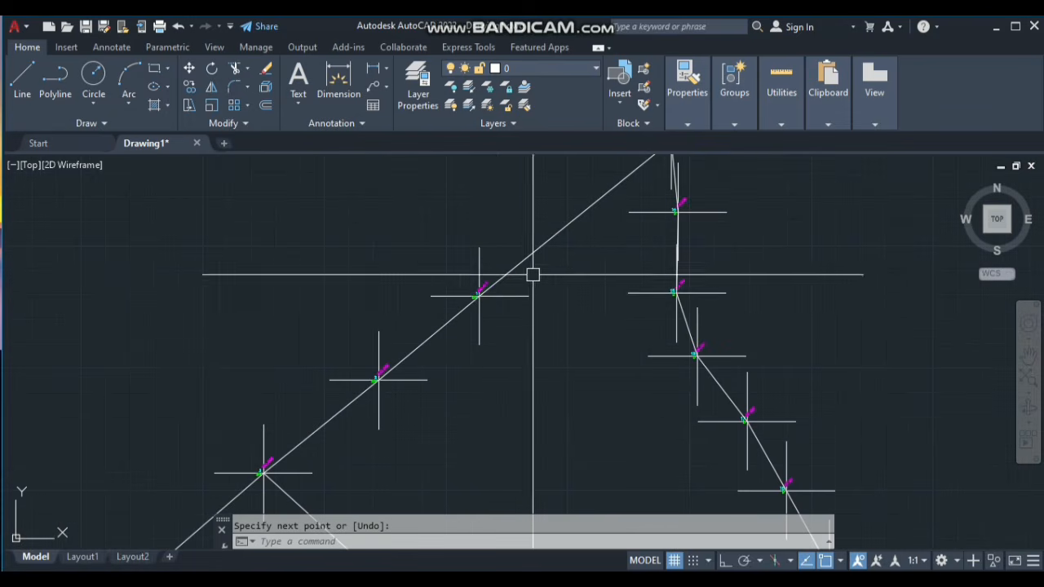
scroll(511, 299, up, 3)
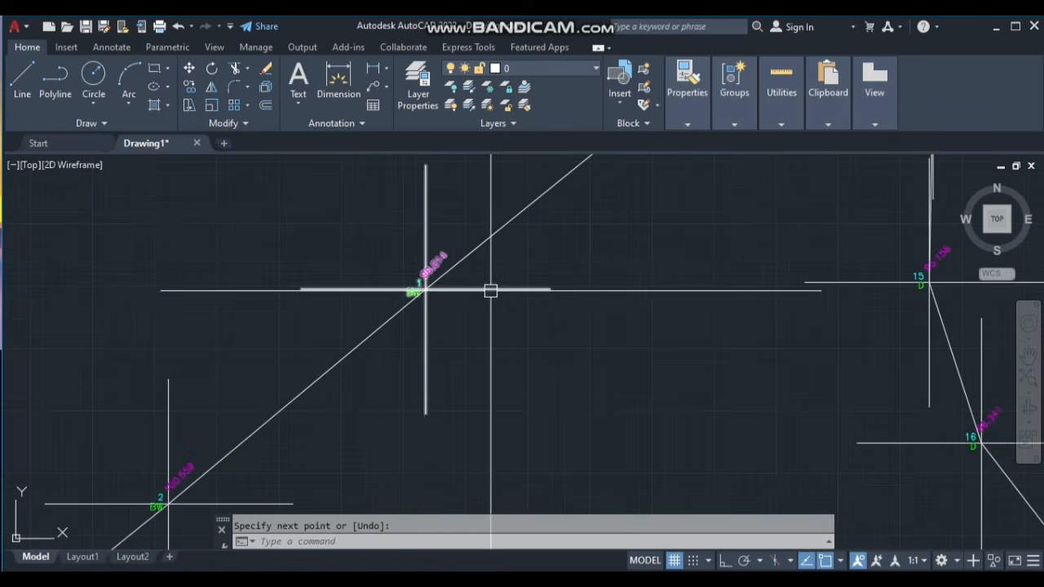
scroll(507, 283, down, 3)
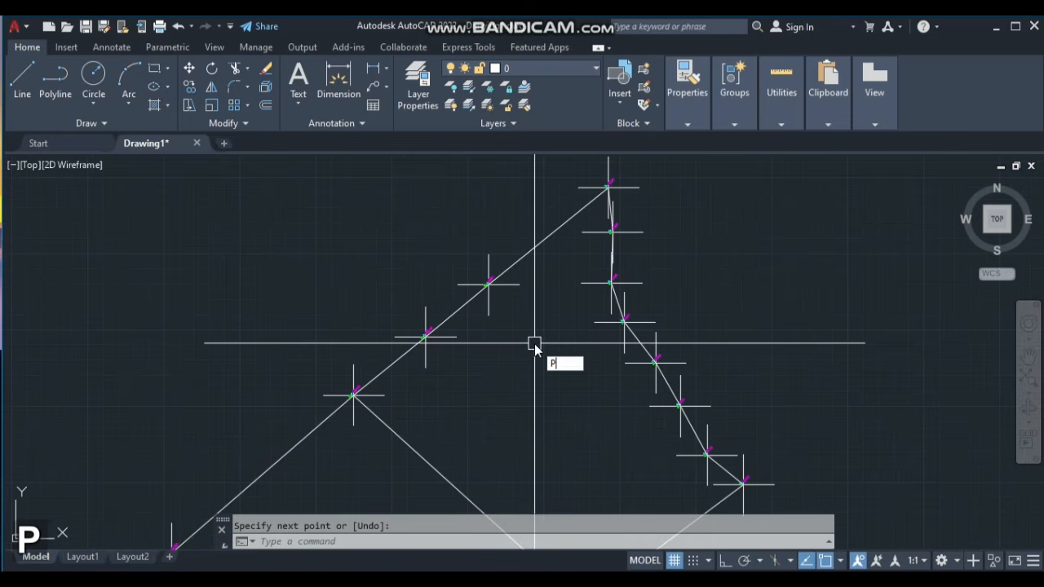
text(TY)
key(space)
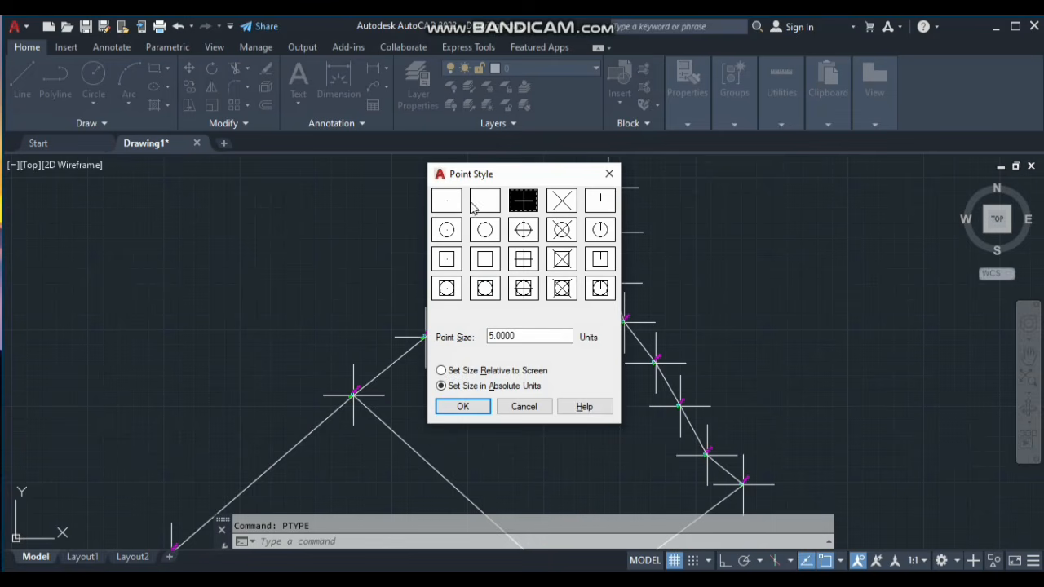
click(463, 407)
Examine the survey points and the boundary corners up close with the changed point style.
scroll(604, 188, up, 5)
scroll(587, 236, up, 6)
scroll(489, 324, down, 5)
middle_drag(513, 354, 538, 319)
scroll(550, 294, down, 4)
scroll(551, 293, up, 3)
scroll(534, 289, down, 4)
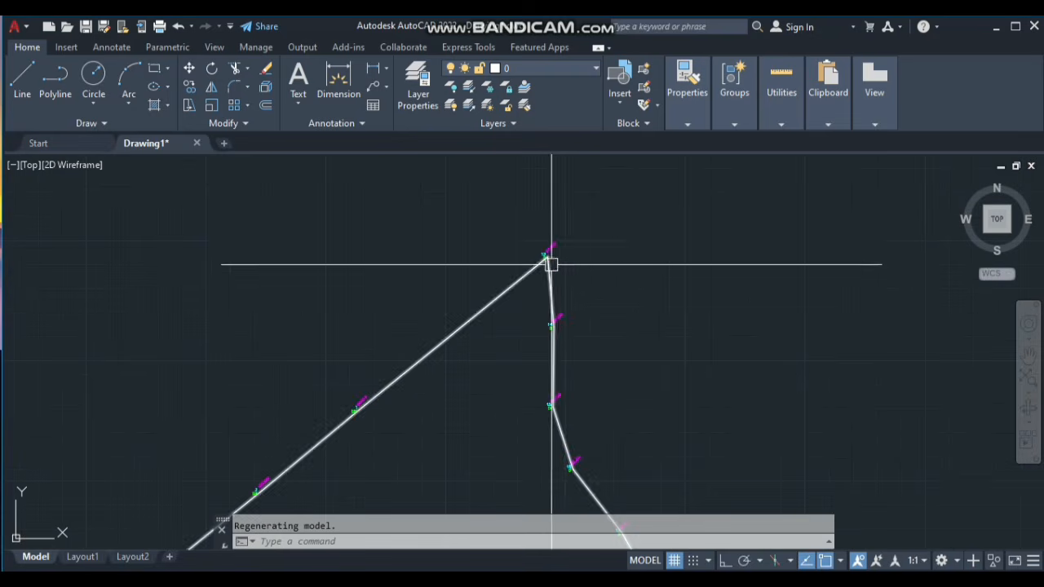
scroll(494, 285, down, 5)
scroll(480, 343, up, 4)
scroll(528, 376, down, 4)
Create a closed boundary polyline from an internal point in the northeast part of the divided plot.
scroll(529, 376, up, 2)
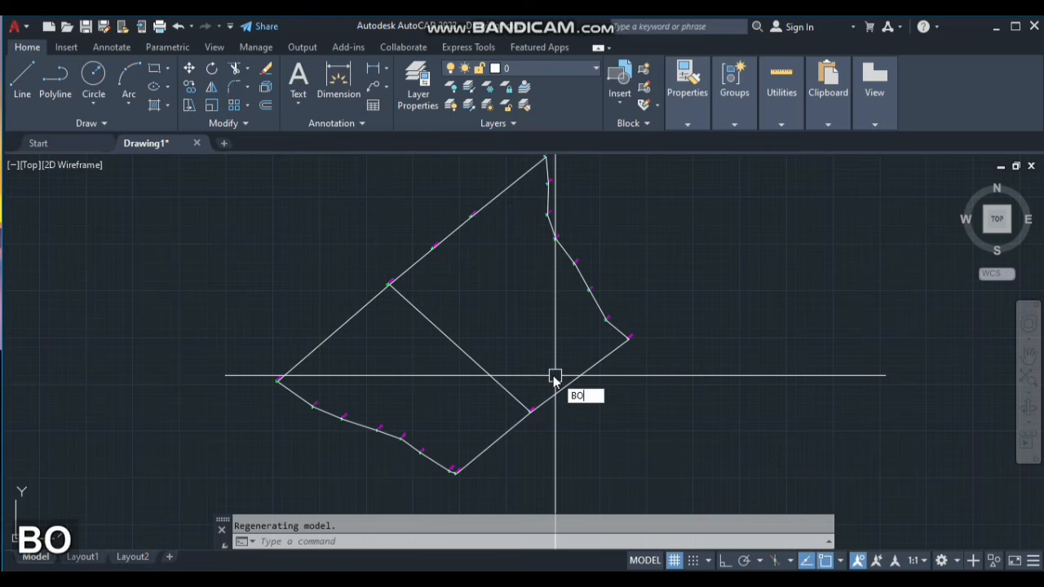
key(space)
click(460, 299)
click(501, 311)
key(space)
List the properties of the northeast boundary polyline to read its area.
text(li)
key(space)
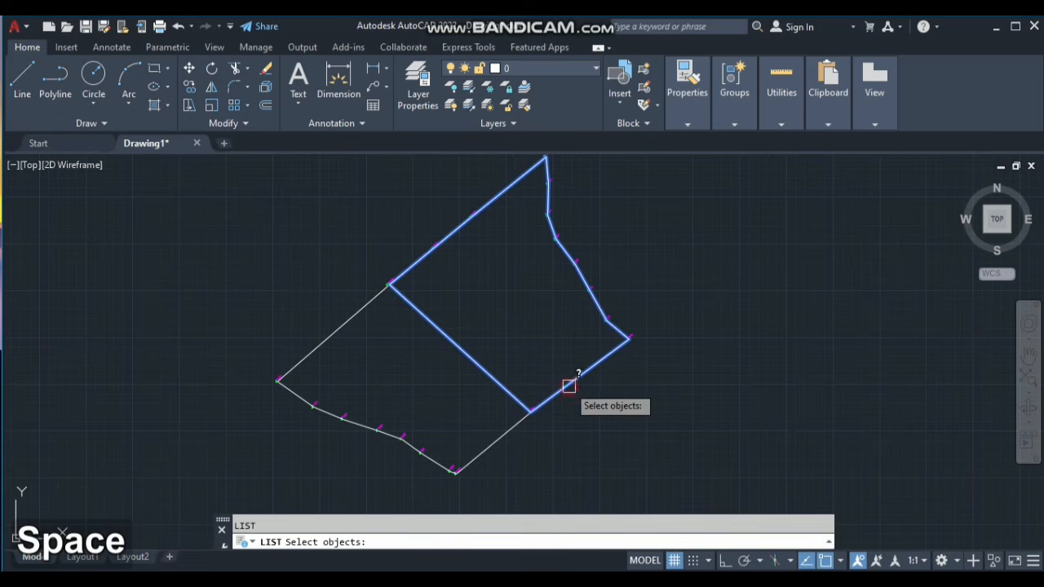
click(548, 345)
key(space)
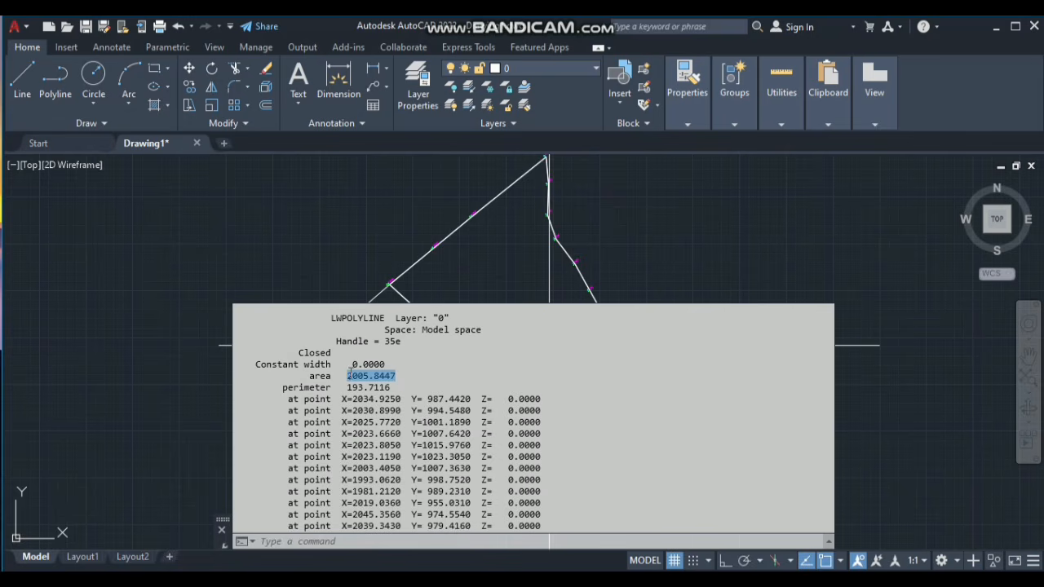
click(473, 275)
key(Escape)
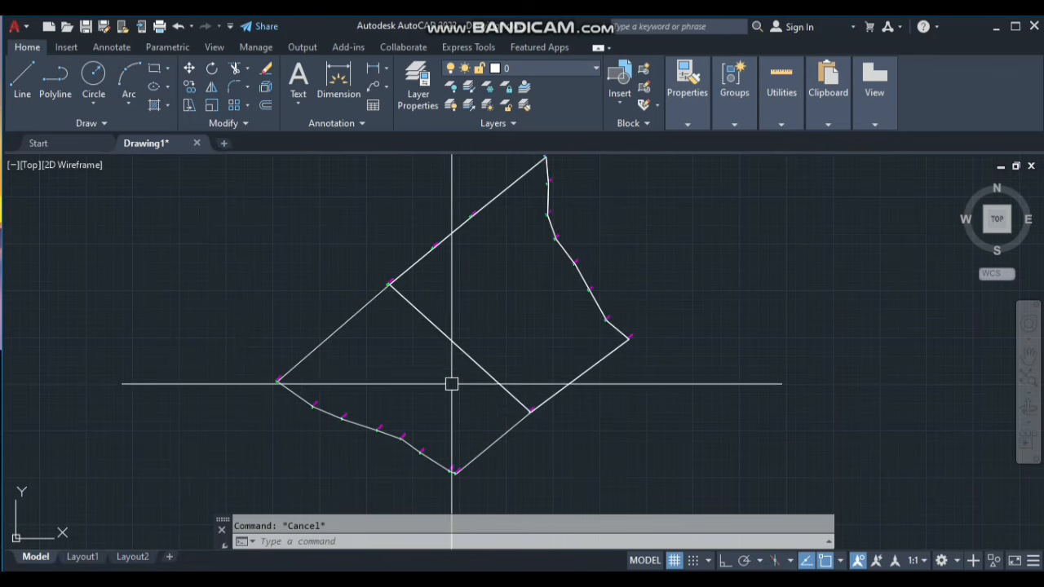
Erase the boundary polyline around the northeast part of the plot.
click(474, 361)
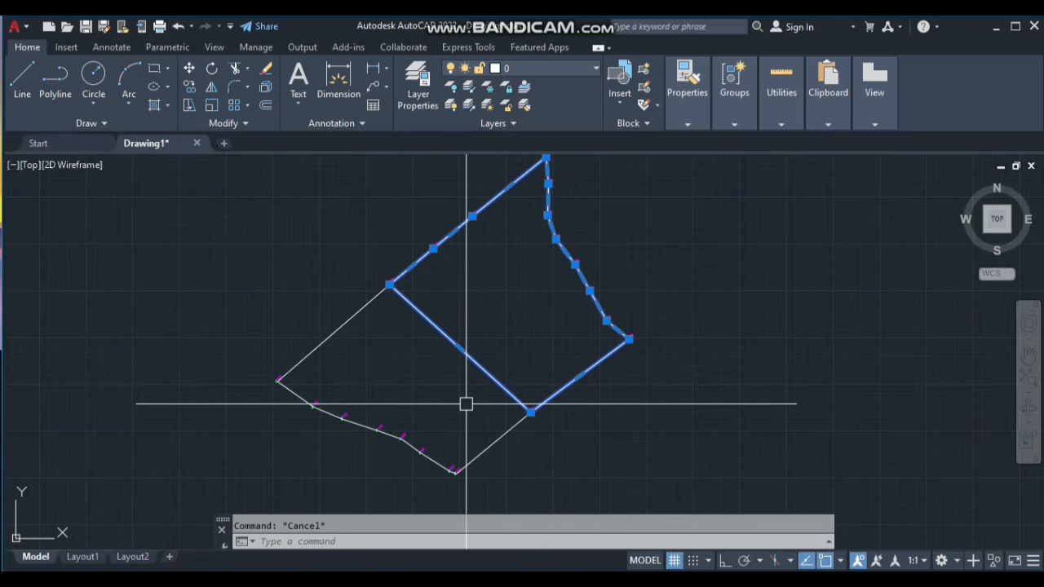
key(space)
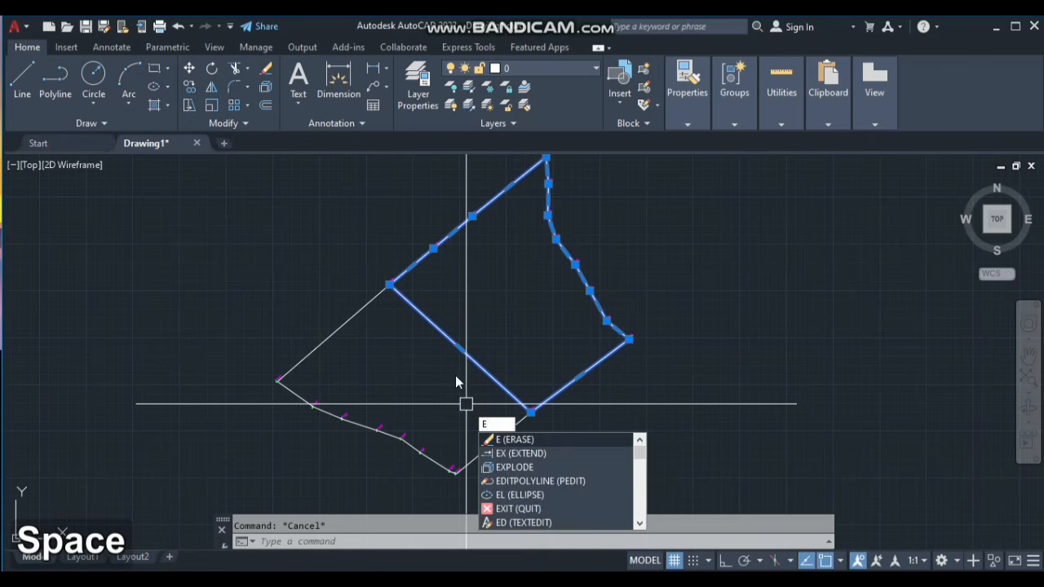
scroll(455, 375, down, 2)
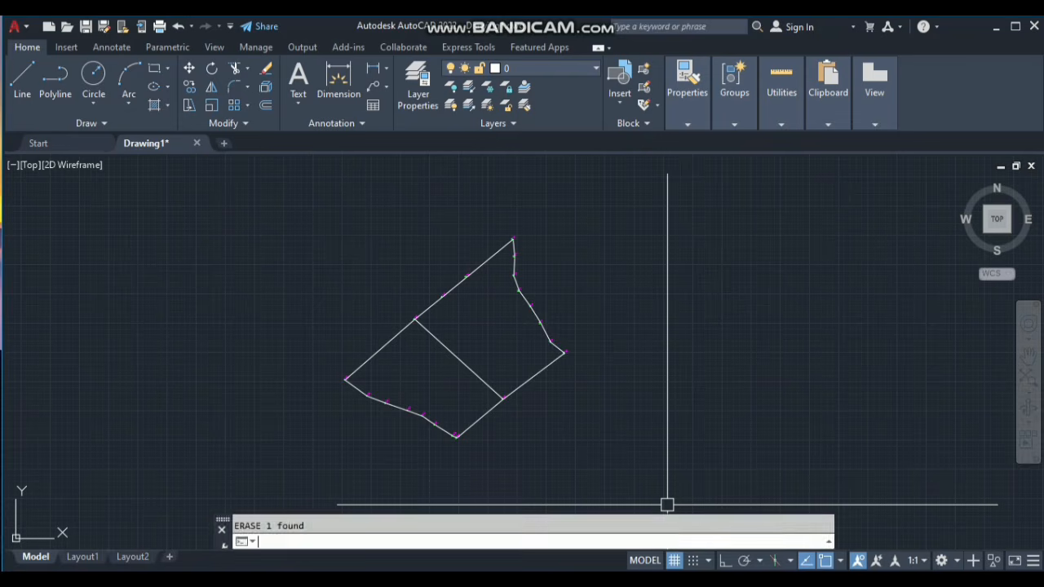
Switch to the Windows Calculator and subtract 2005 from 1827.
click(490, 581)
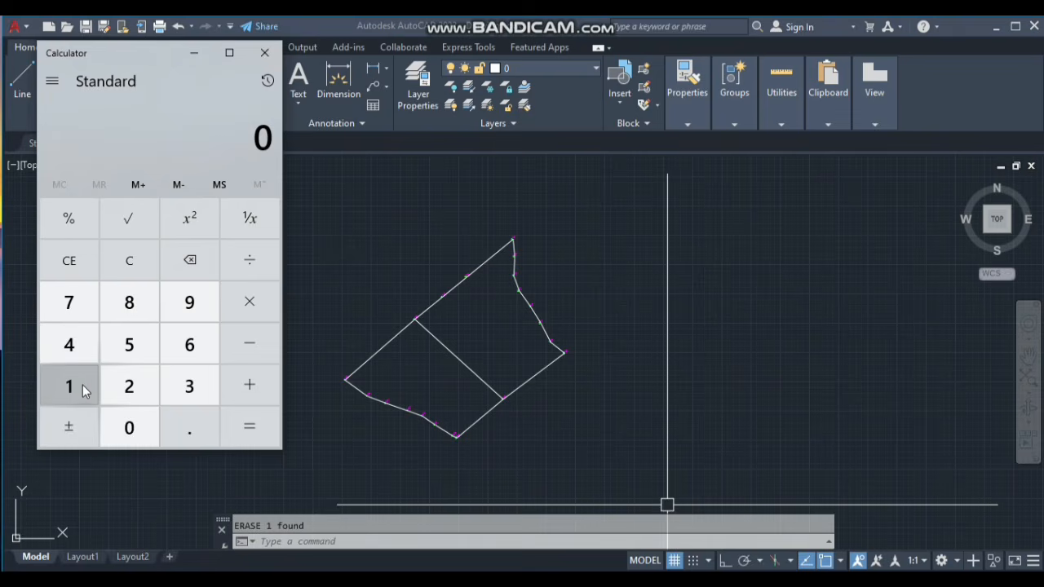
click(81, 385)
click(122, 305)
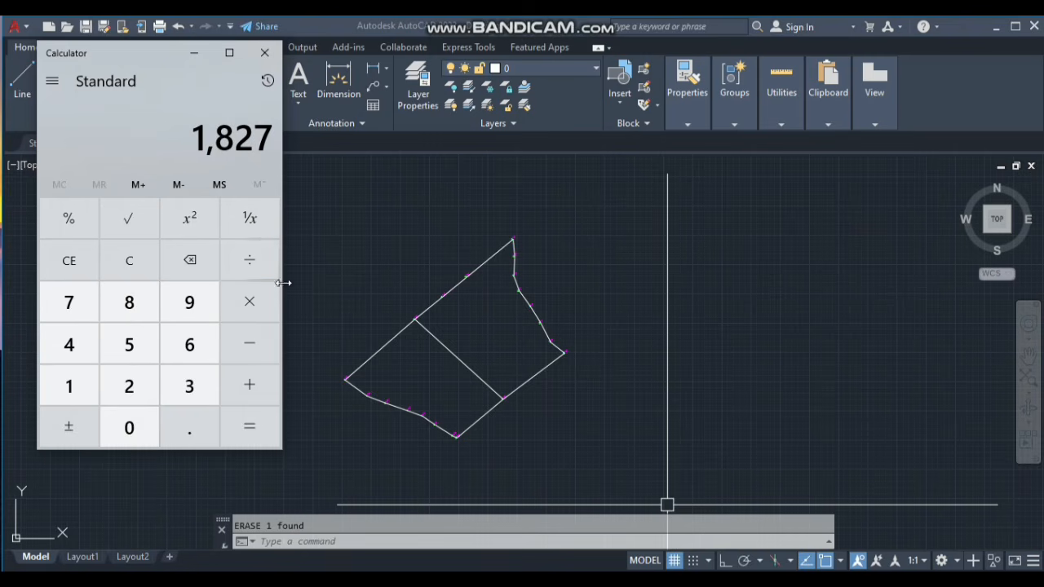
click(238, 346)
text(2005)
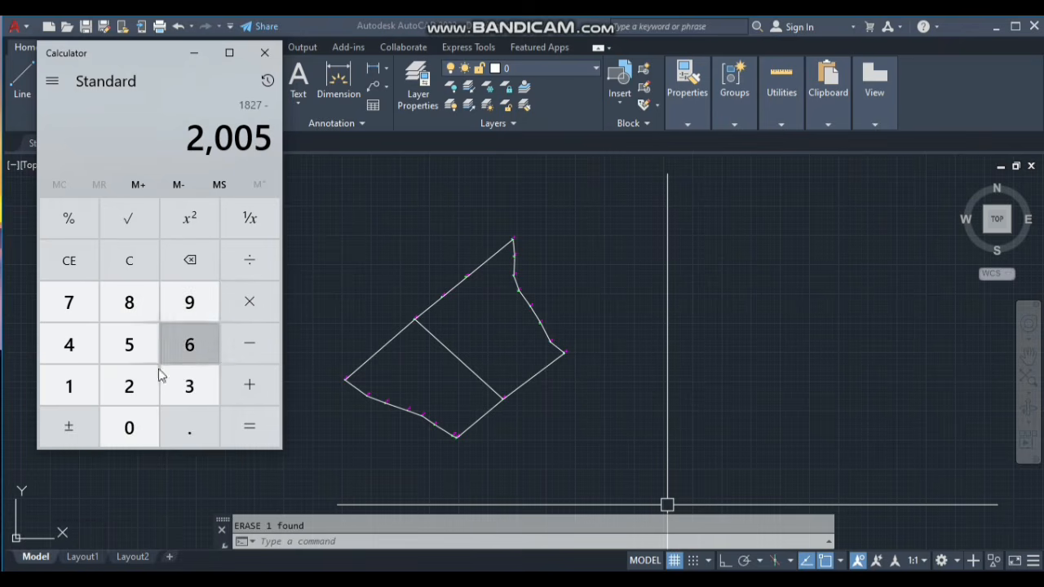
click(248, 429)
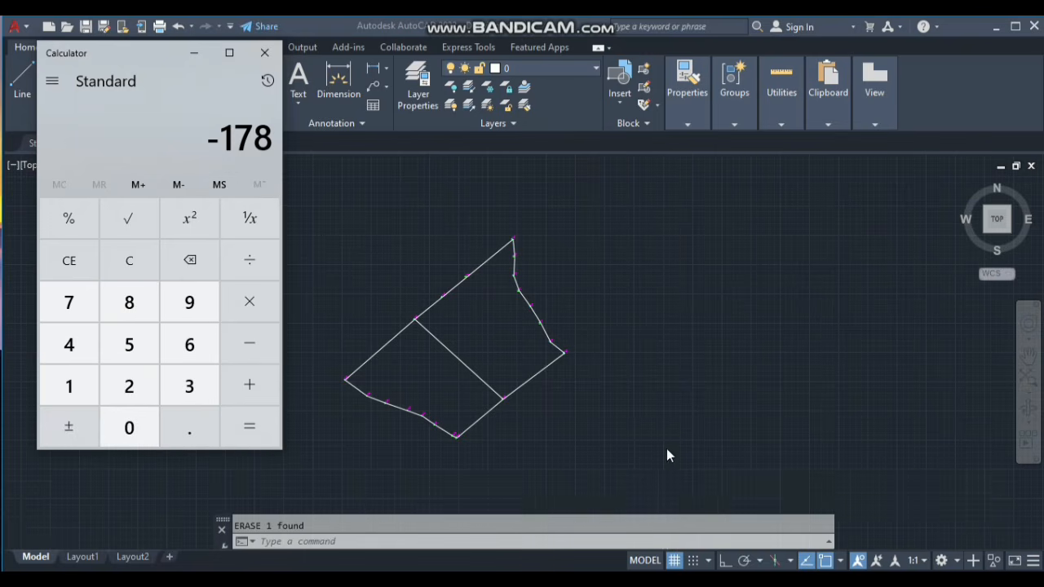
Return to the AutoCAD drawing and inspect the dividing line up close.
scroll(667, 455, down, 4)
scroll(624, 426, up, 4)
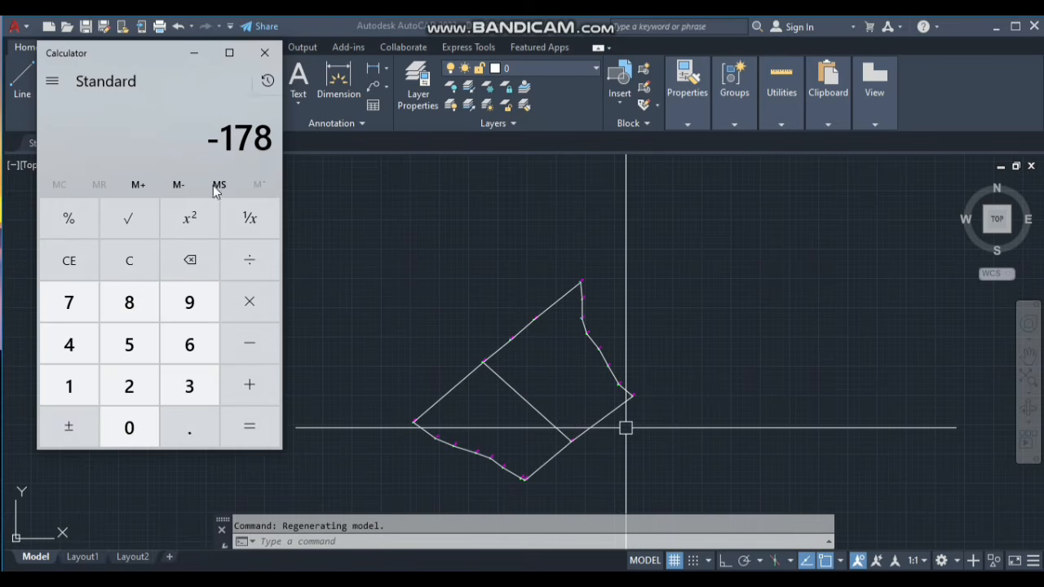
click(518, 398)
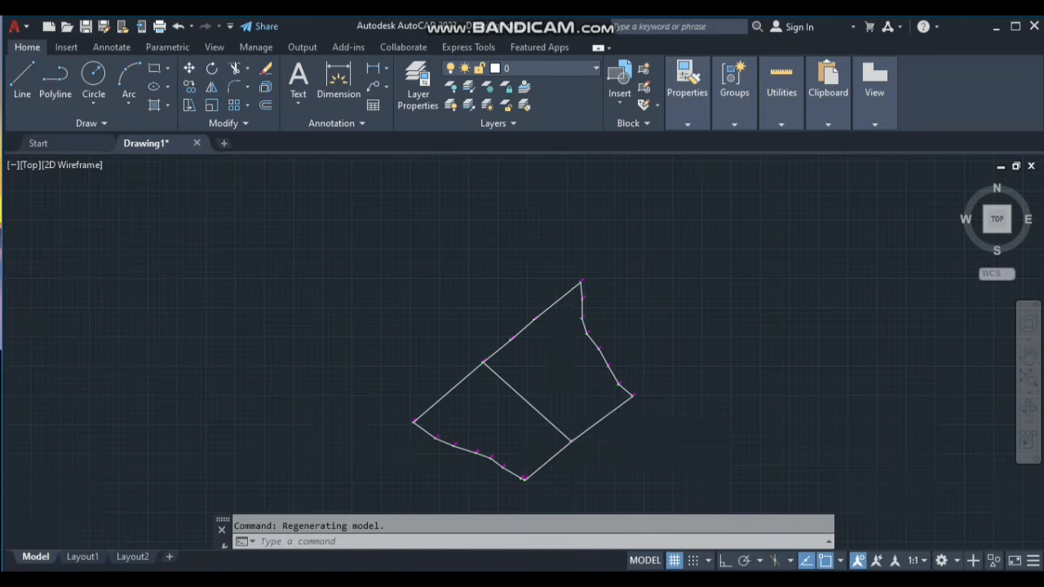
scroll(543, 410, up, 4)
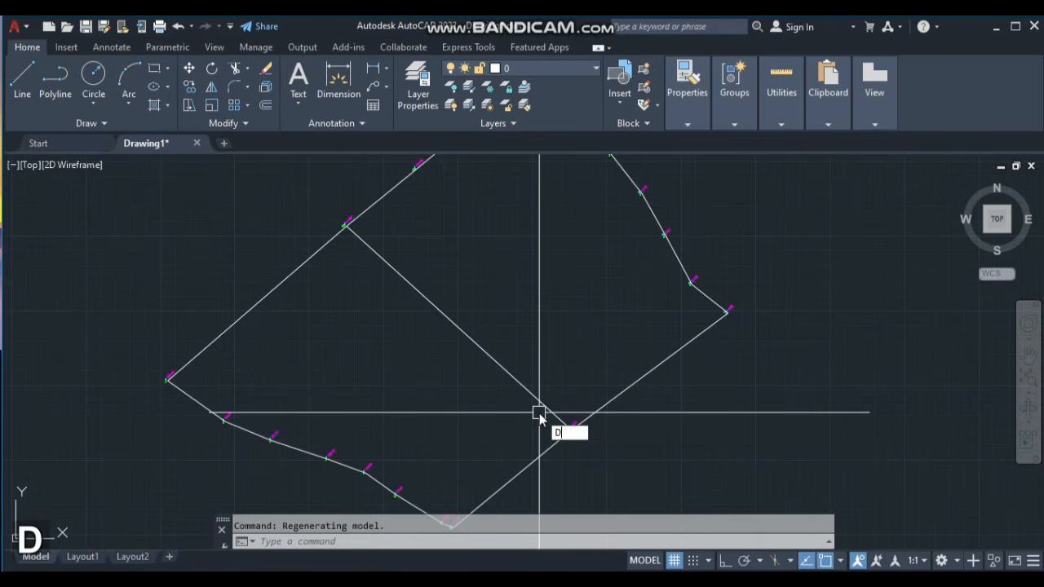
Add an aligned dimension to the interior dividing line from point 3 to point 12, placing it southwest of the line.
text(DAL)
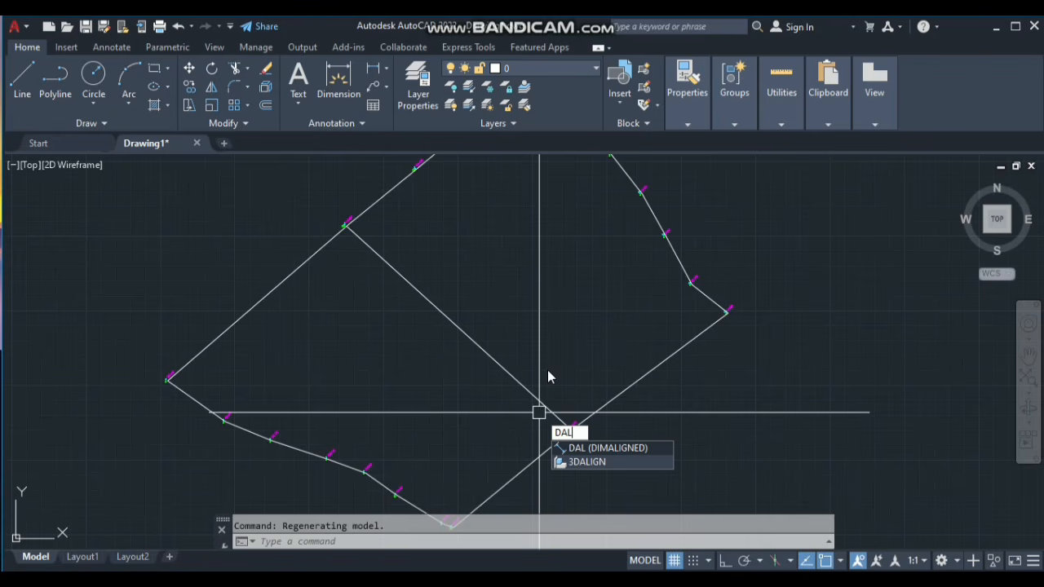
key(space)
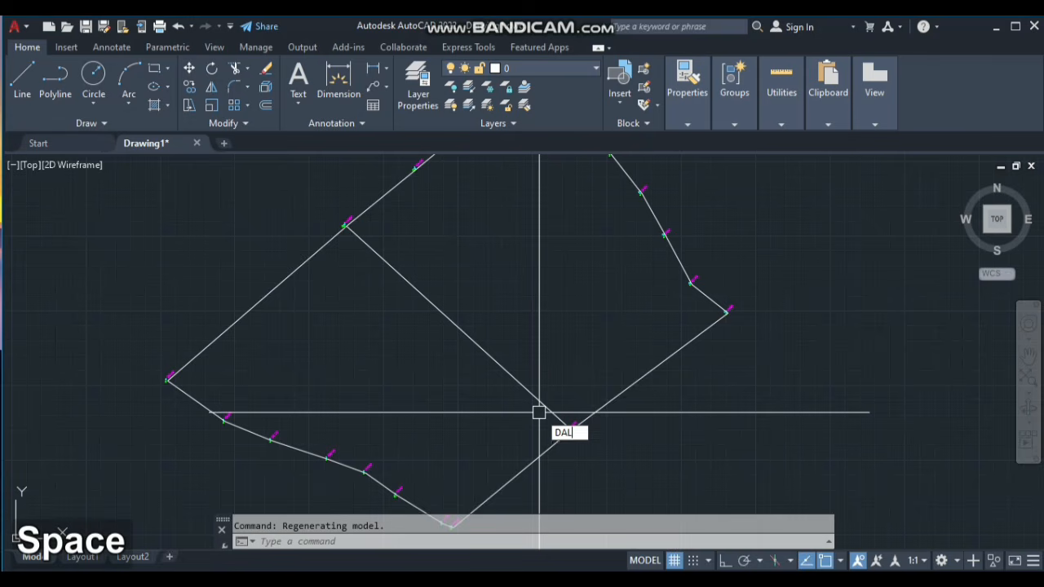
scroll(343, 233, up, 5)
scroll(323, 244, up, 2)
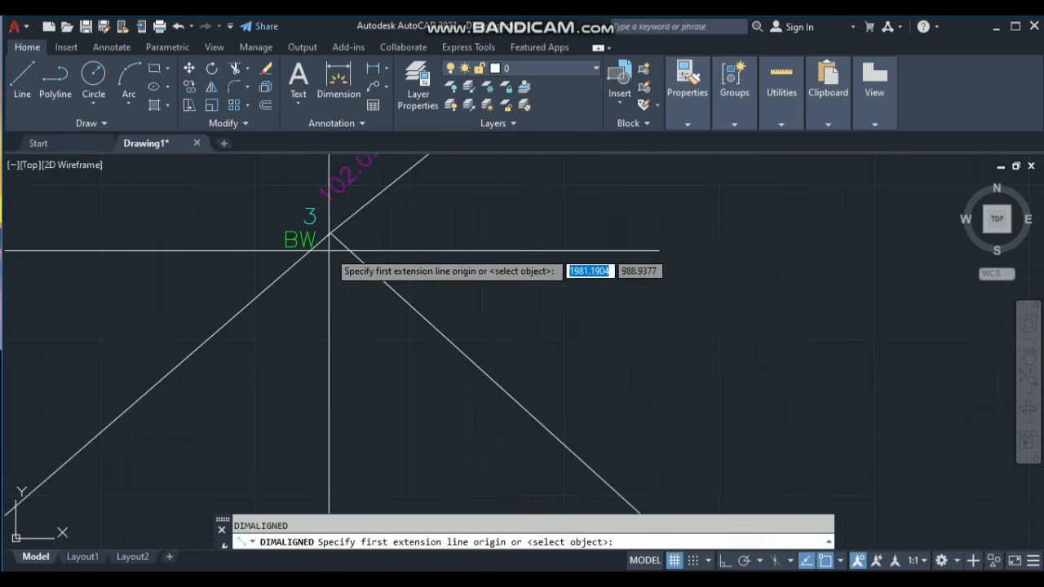
click(324, 236)
scroll(324, 218, down, 10)
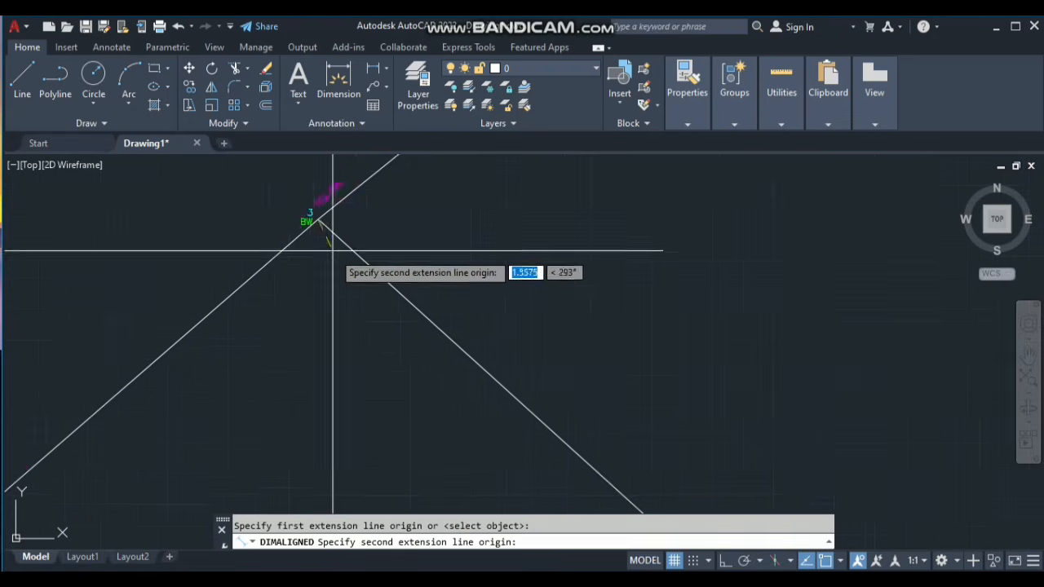
scroll(473, 375, up, 7)
scroll(489, 360, up, 4)
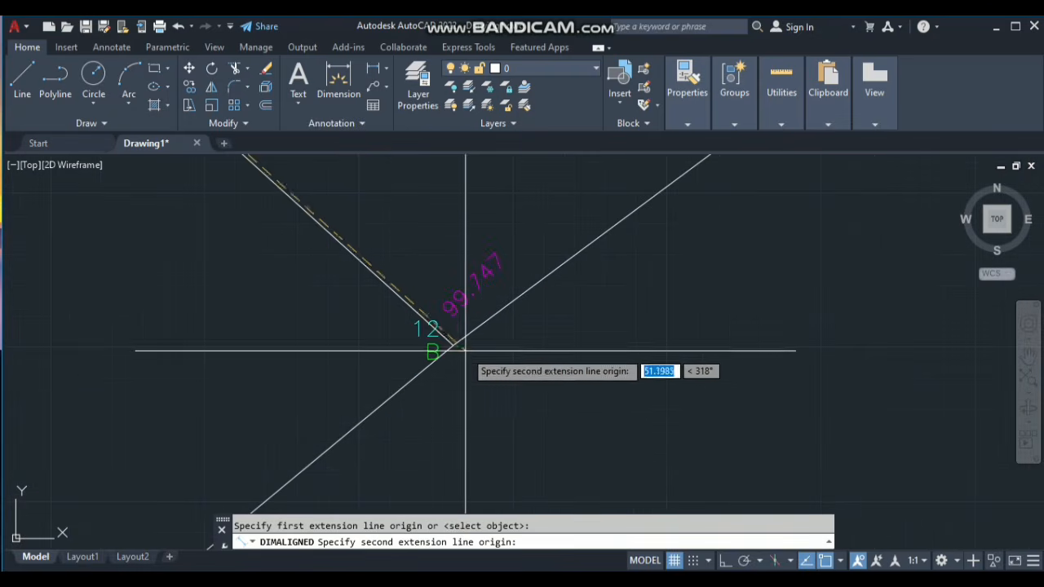
click(454, 345)
scroll(652, 373, down, 6)
scroll(604, 366, down, 4)
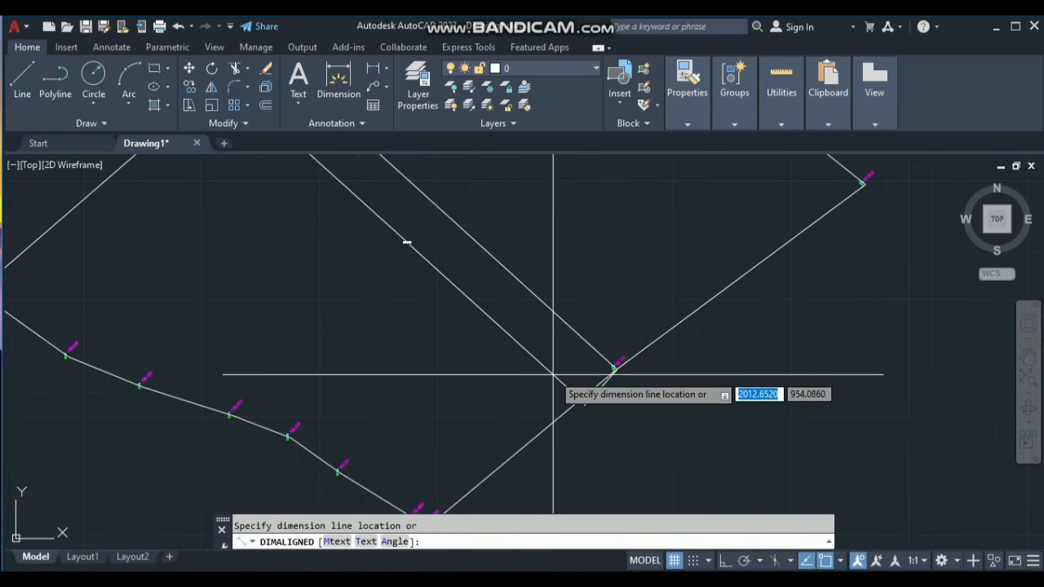
click(436, 360)
scroll(429, 318, up, 3)
scroll(424, 322, up, 5)
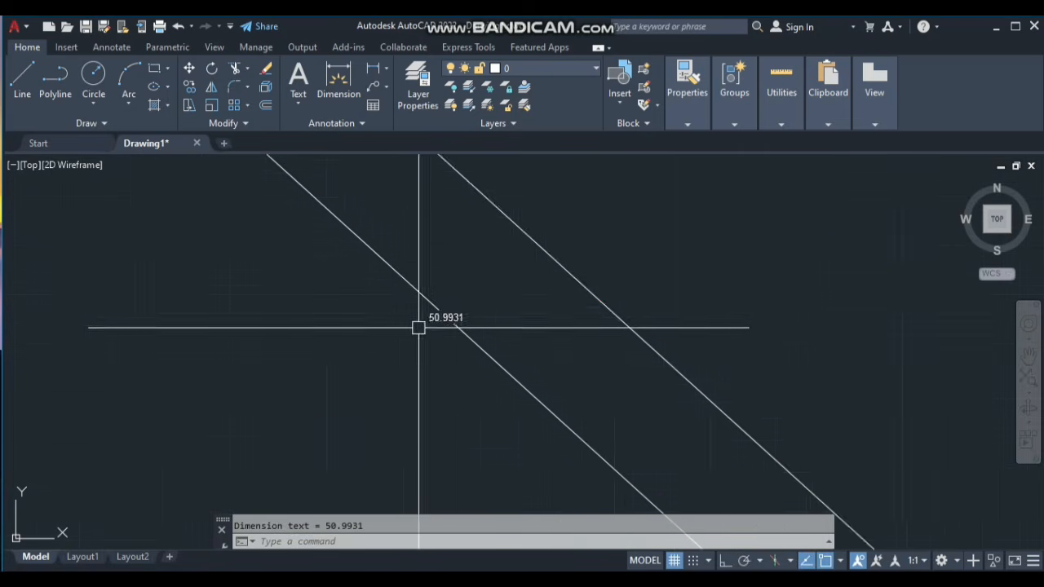
scroll(430, 327, down, 3)
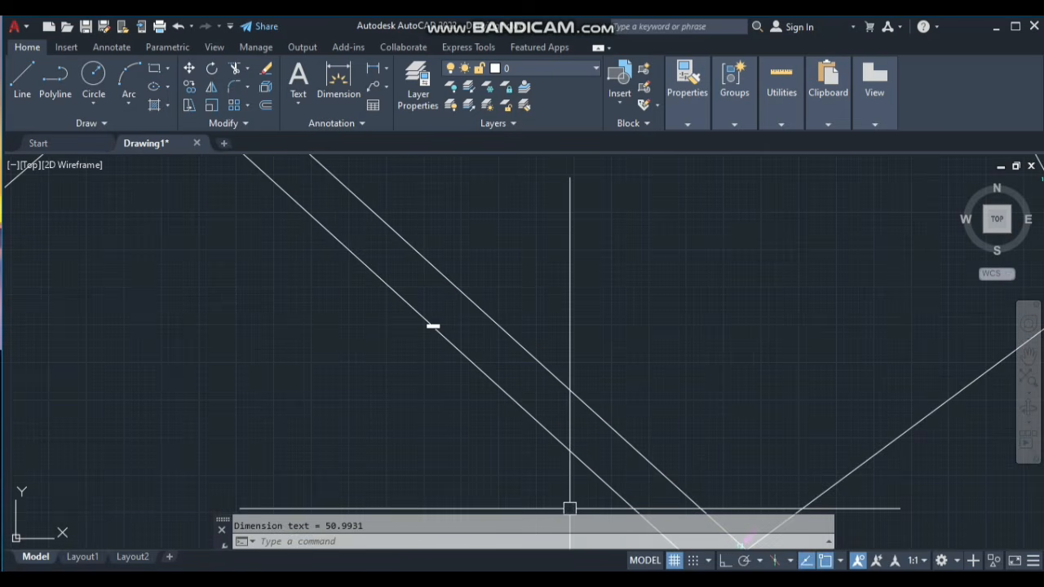
Switch to Calculator and divide the -178 area difference by the dividing line length of 50.99.
click(569, 580)
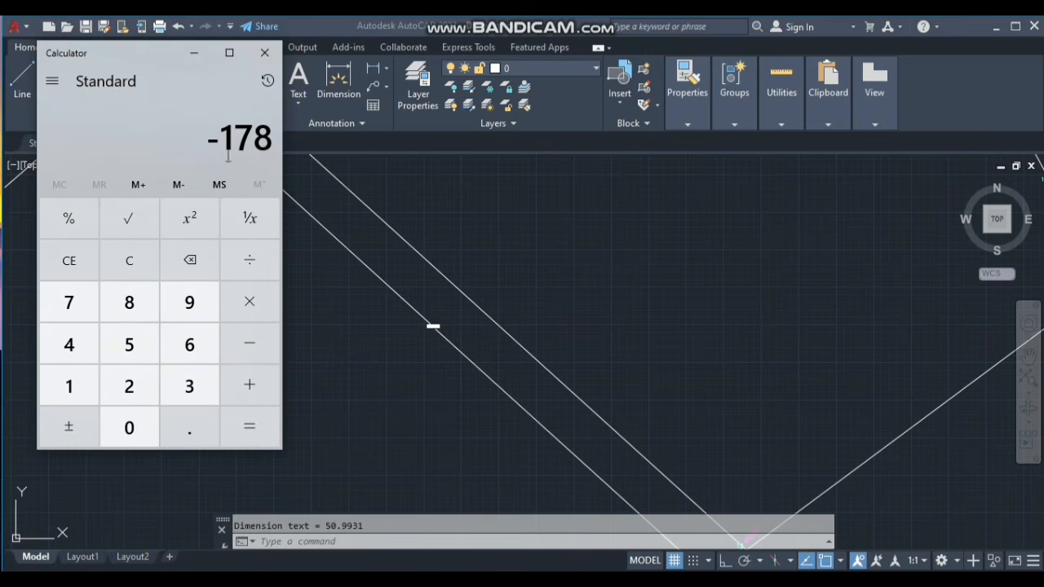
click(250, 265)
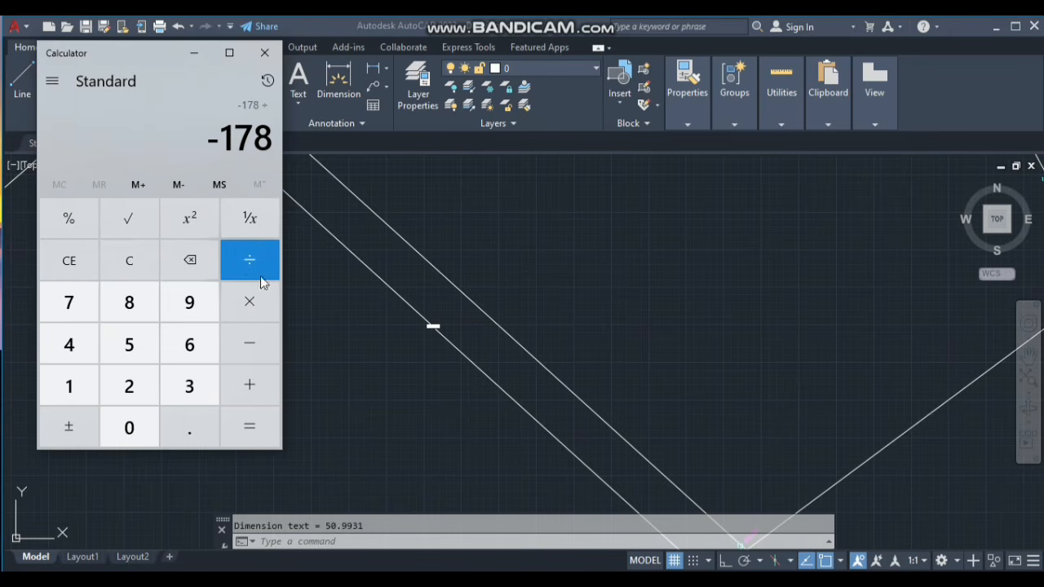
scroll(432, 328, up, 6)
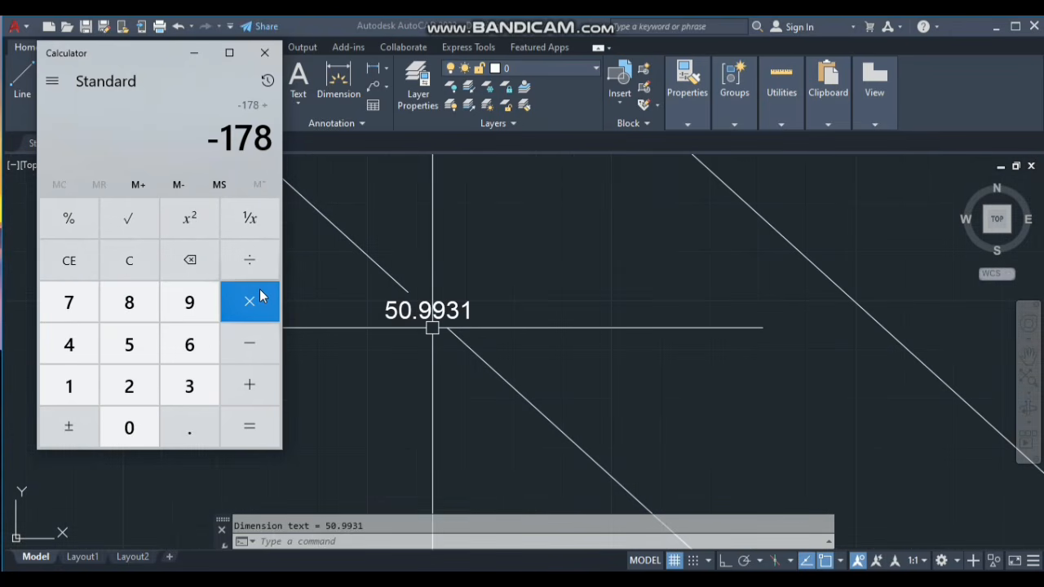
text(50.99)
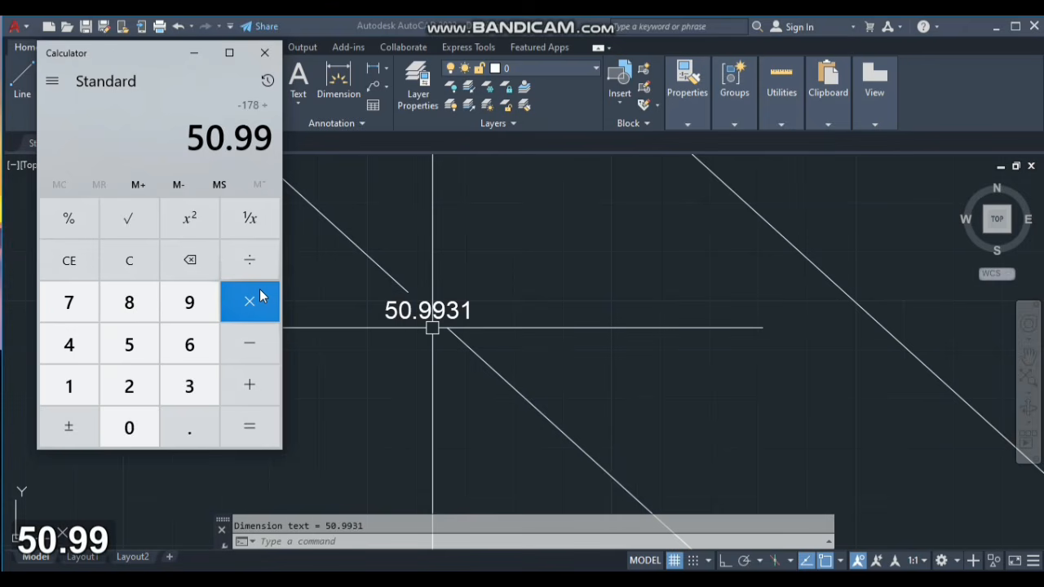
key(Return)
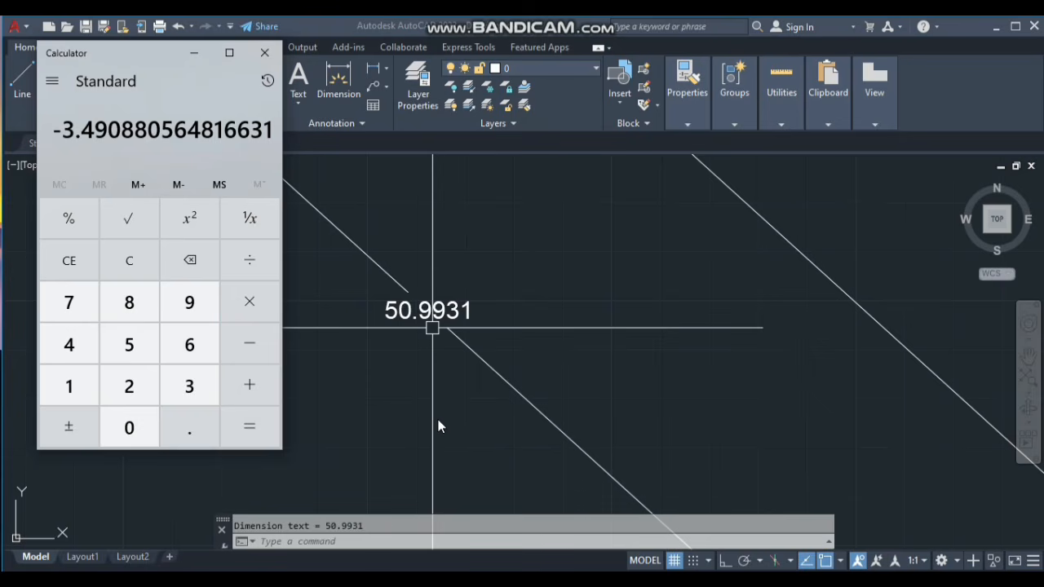
Return to AutoCAD and erase the aligned dimension beside the dividing line.
scroll(438, 427, down, 3)
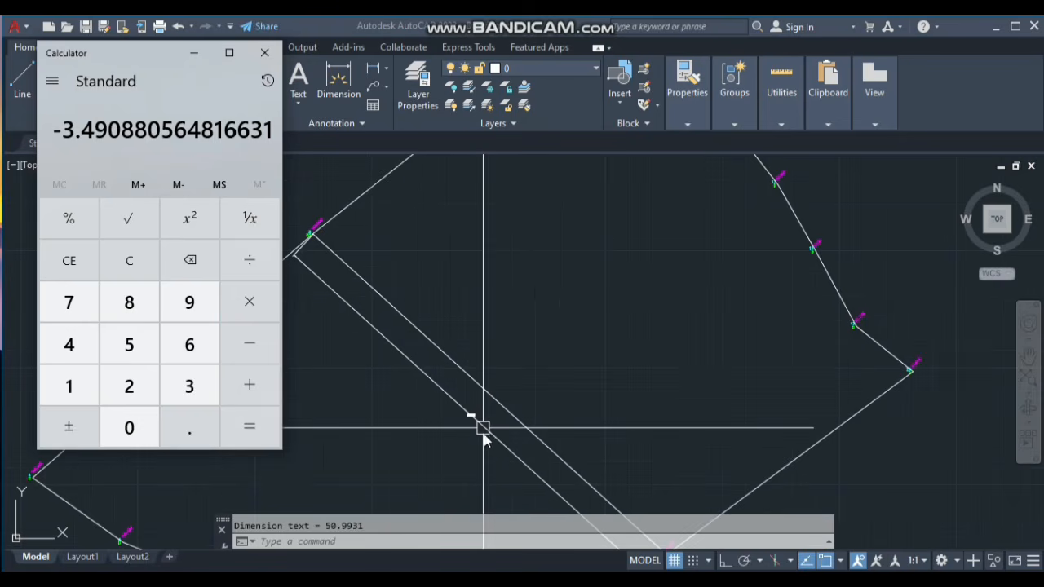
click(497, 451)
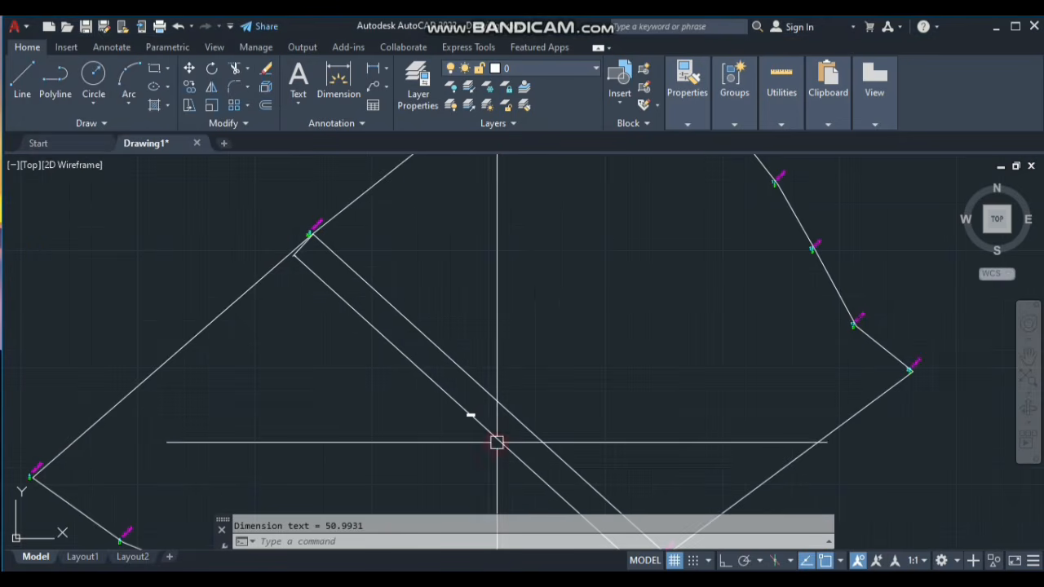
click(459, 403)
scroll(447, 437, up, 4)
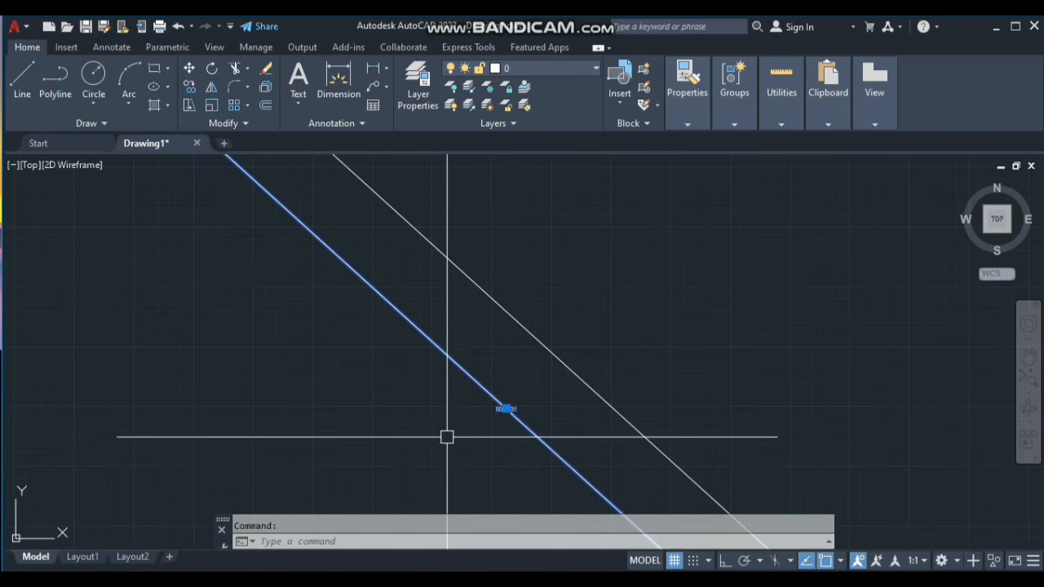
key(space)
scroll(432, 420, down, 3)
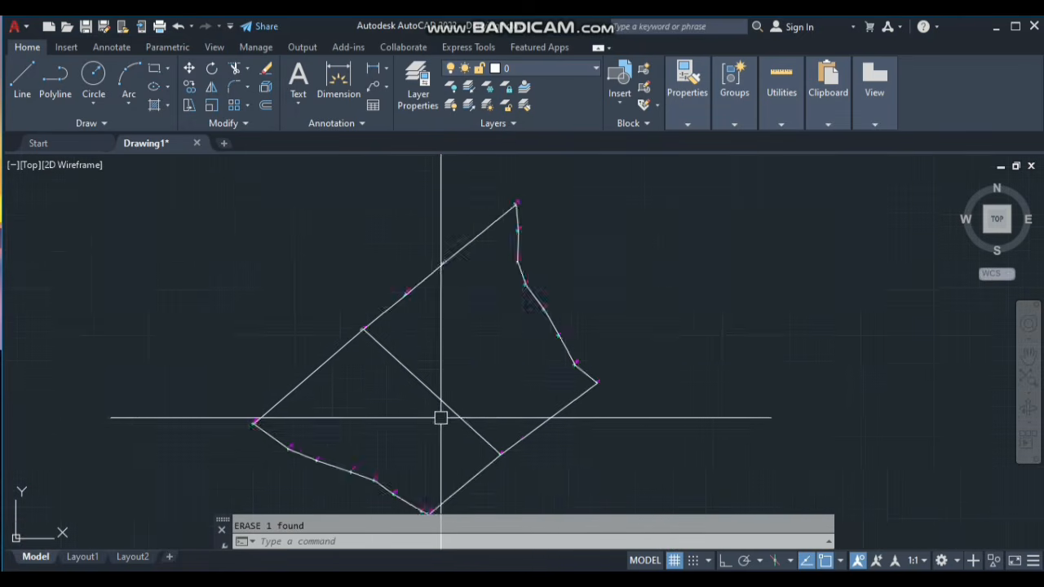
scroll(438, 448, up, 2)
scroll(476, 359, down, 4)
scroll(473, 372, up, 2)
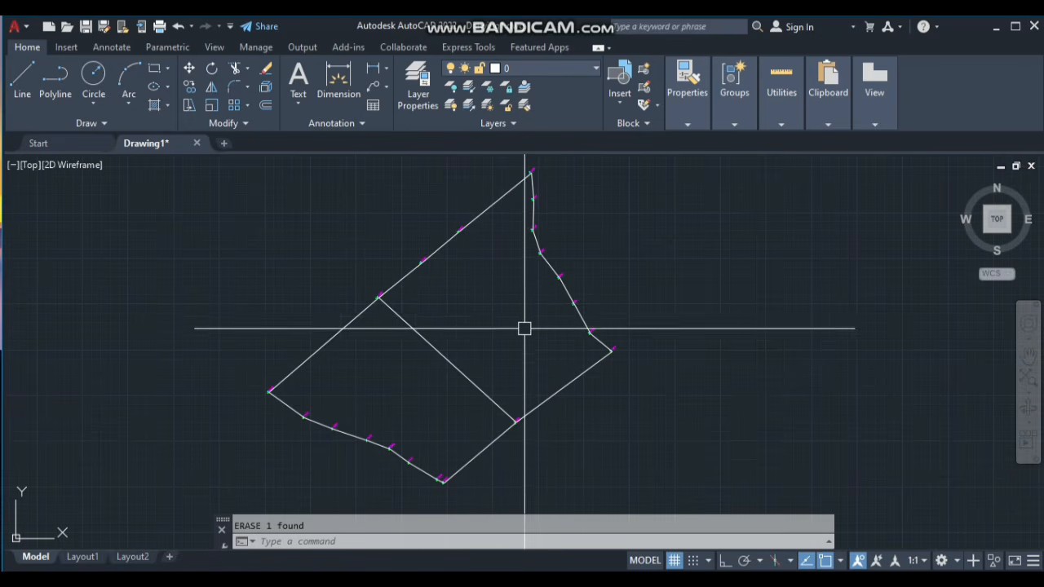
scroll(534, 345, up, 3)
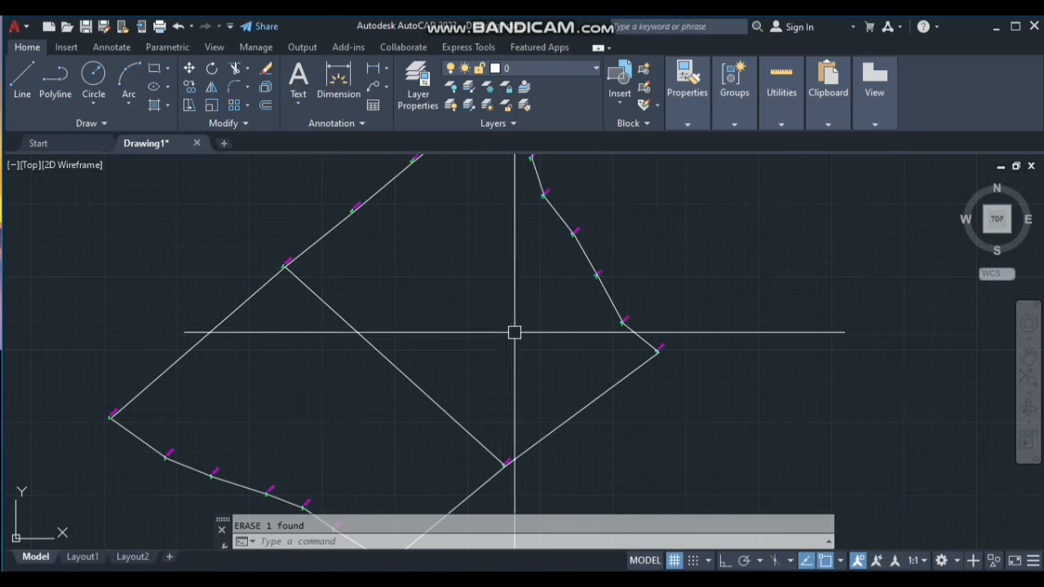
scroll(767, 204, down, 2)
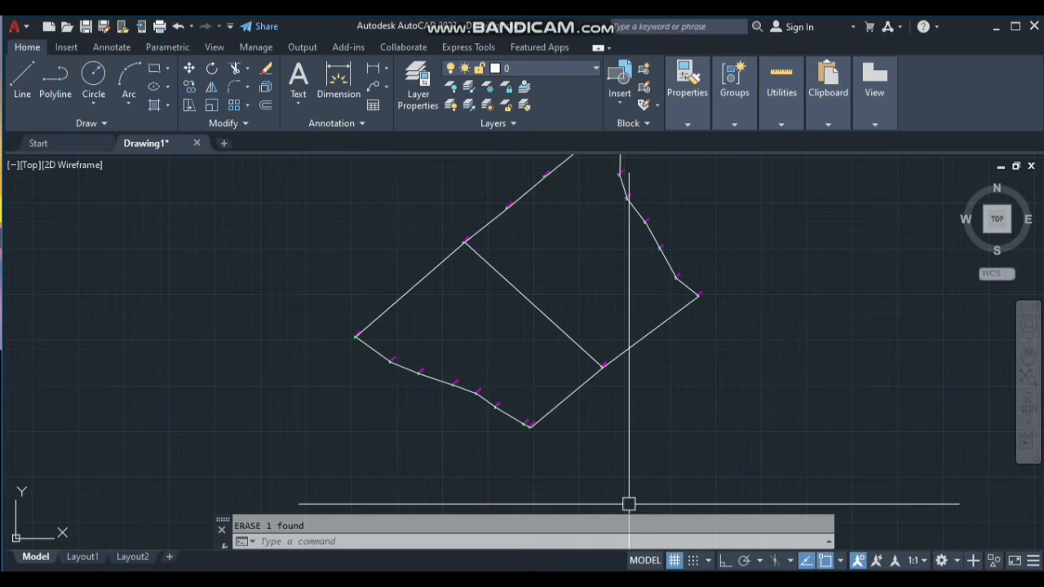
Offset the dividing line by 3.49 toward the northeast side of the parcel.
key(alt+Tab)
click(308, 202)
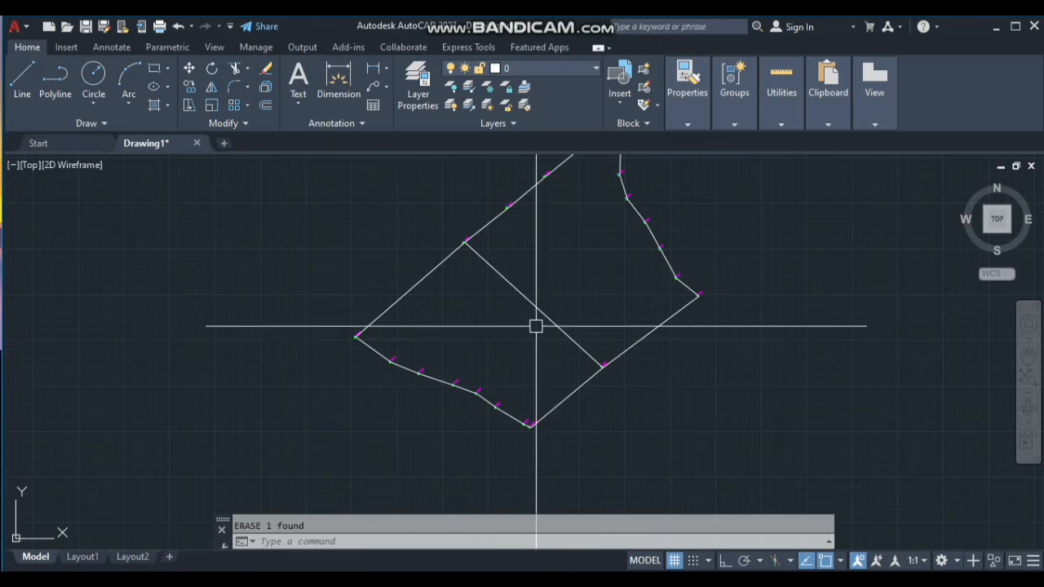
text(o)
key(space)
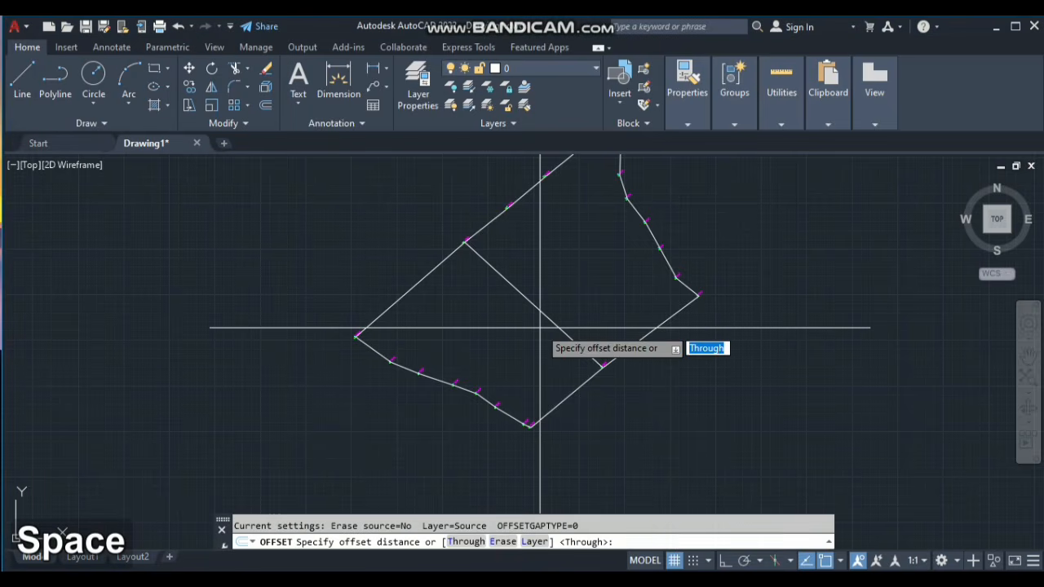
key(BackSpace)
text(3.4)
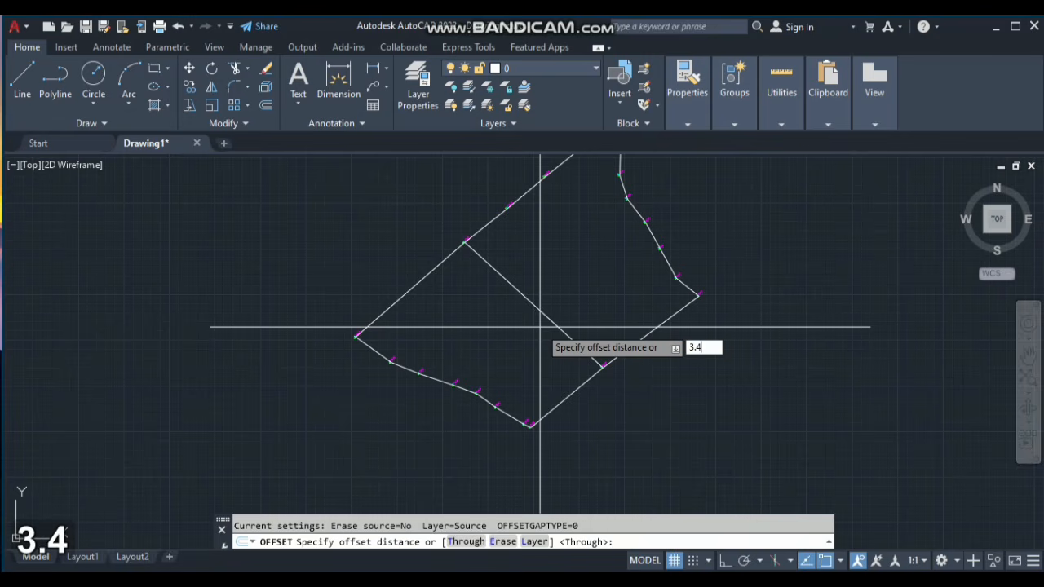
key(space)
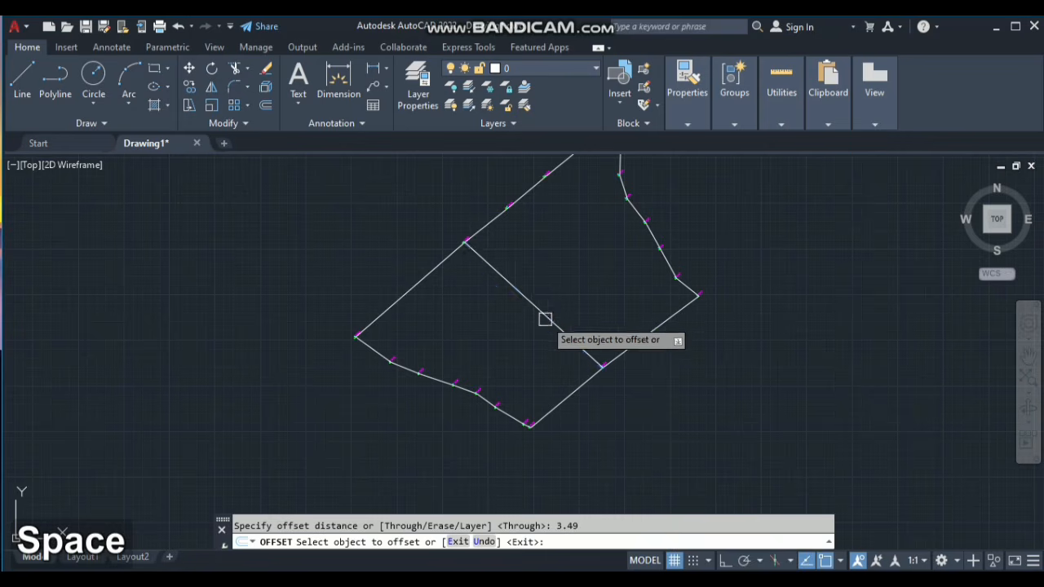
click(542, 315)
click(661, 229)
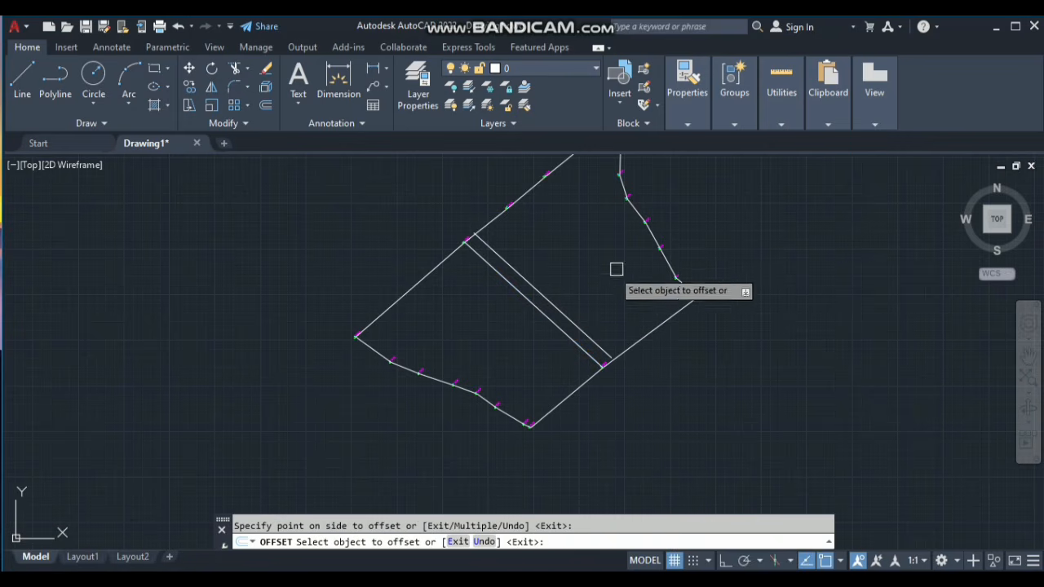
key(space)
Erase the original dividing line between points 3 and 12, keeping the offset copy.
click(551, 322)
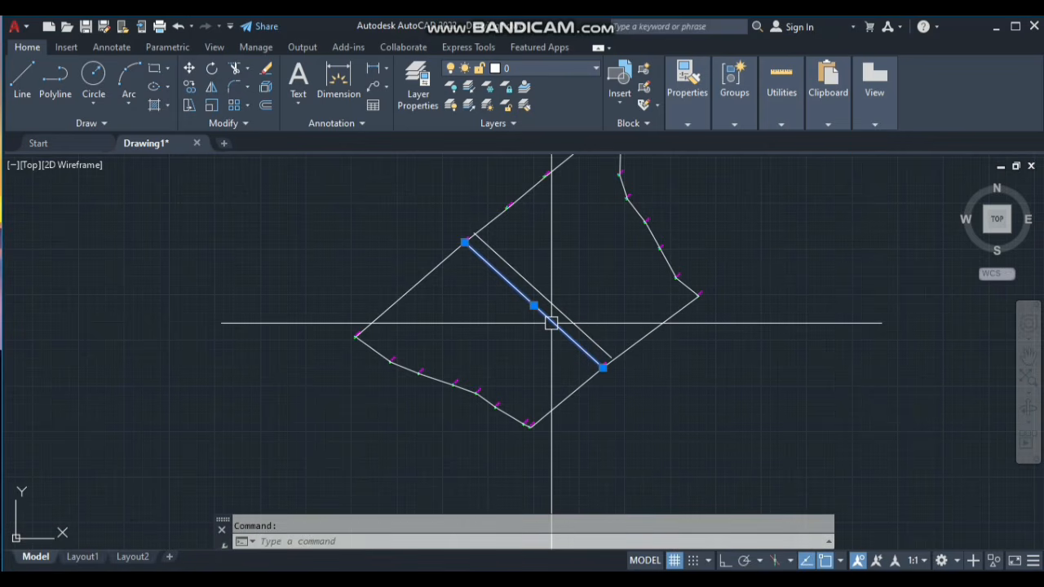
text(e)
key(space)
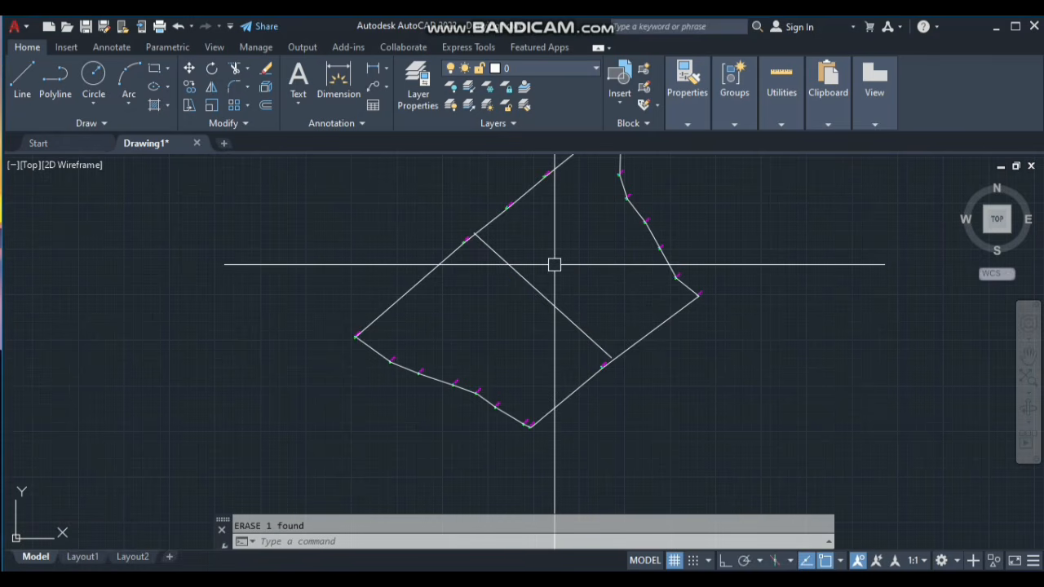
Extend the new dividing line's southeast end to the parcel boundary near point 12.
scroll(606, 341, up, 3)
scroll(571, 373, down, 1)
scroll(624, 317, up, 1)
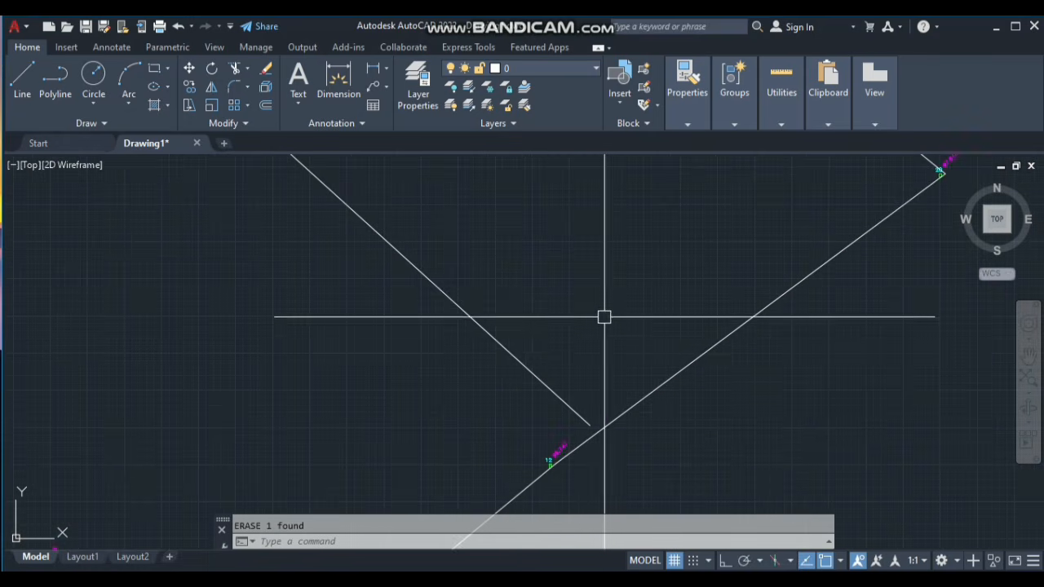
scroll(571, 427, up, 4)
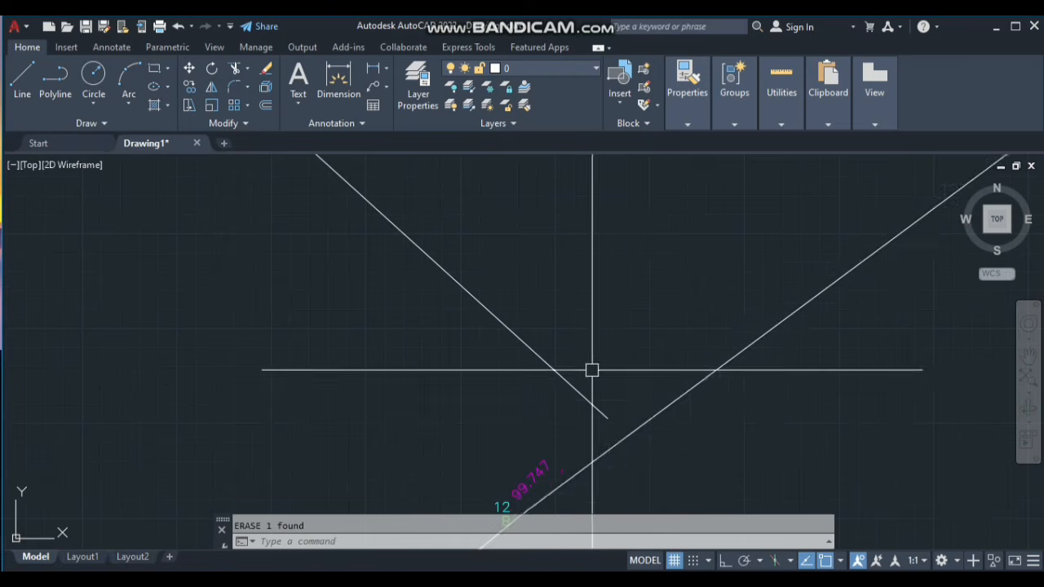
scroll(592, 370, down, 5)
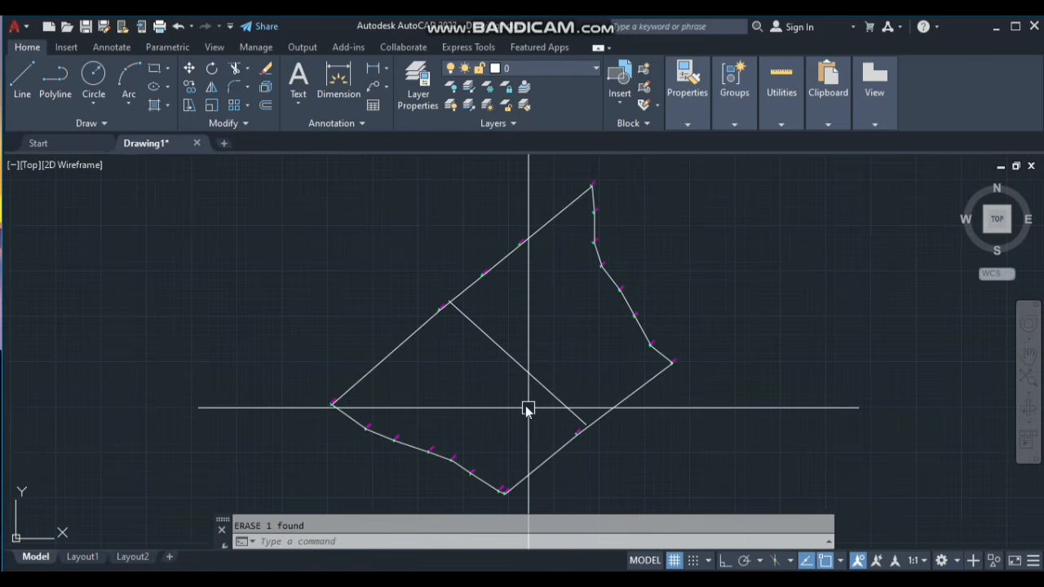
text(Ex)
key(space)
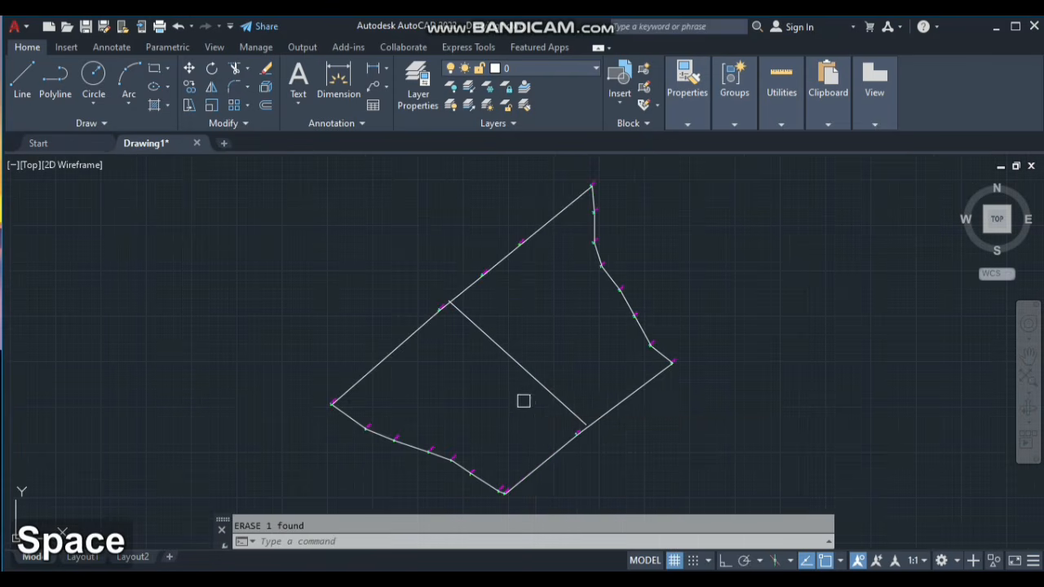
scroll(571, 399, up, 2)
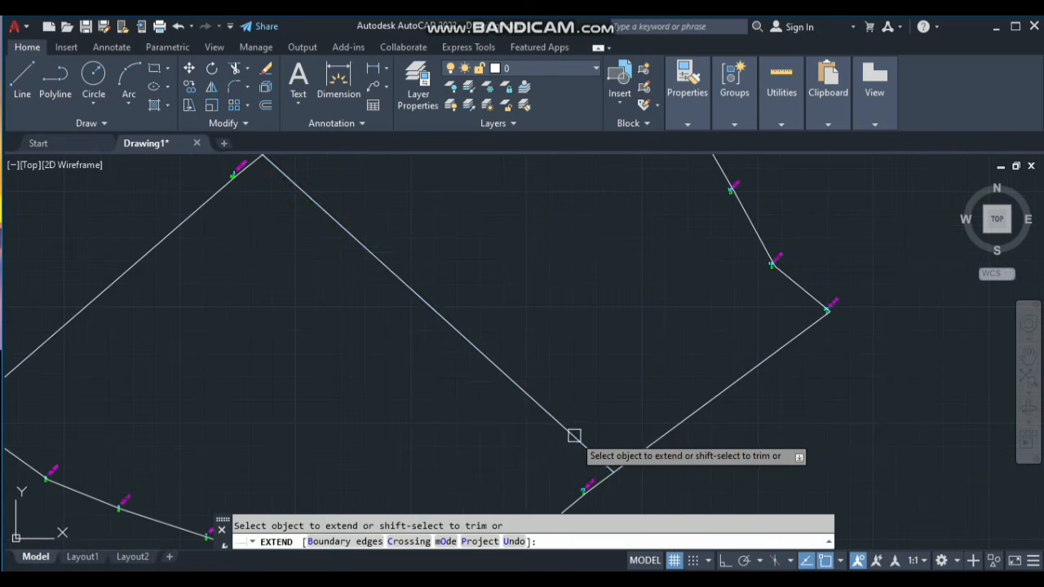
scroll(575, 433, down, 2)
key(space)
Trim the new dividing line's end that overshoots the northwest boundary near point 3.
scroll(511, 318, up, 2)
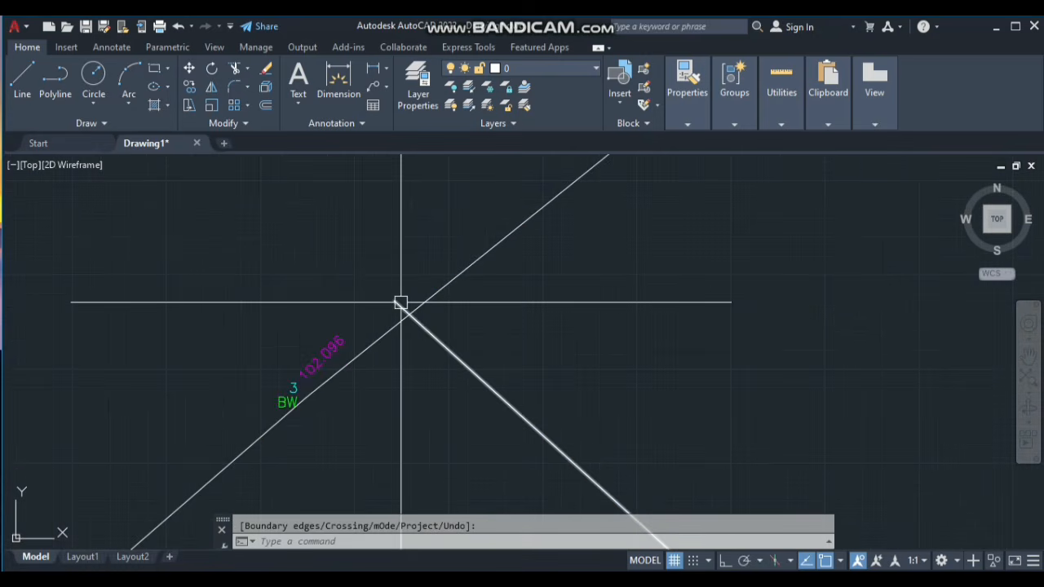
text(tr)
key(space)
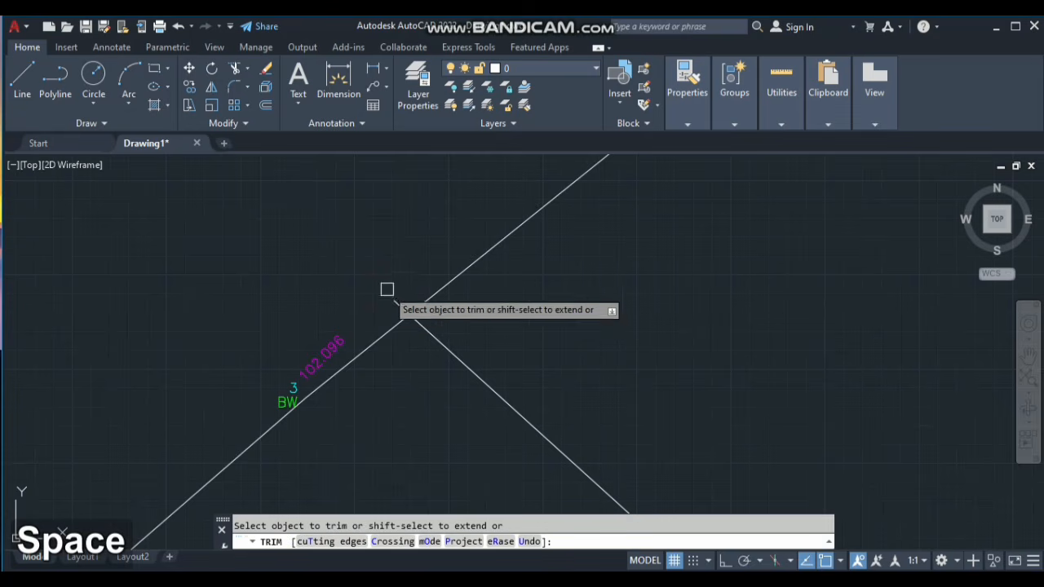
scroll(323, 269, down, 2)
scroll(480, 330, down, 3)
key(space)
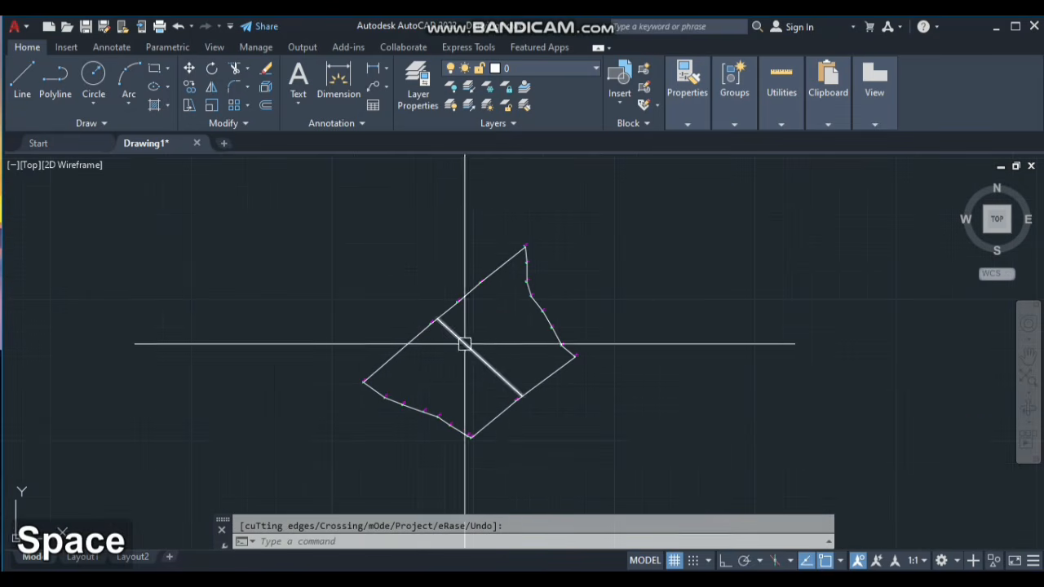
Create a boundary polyline around the sub-parcel northeast of the new dividing line with the Boundary command.
text(B)
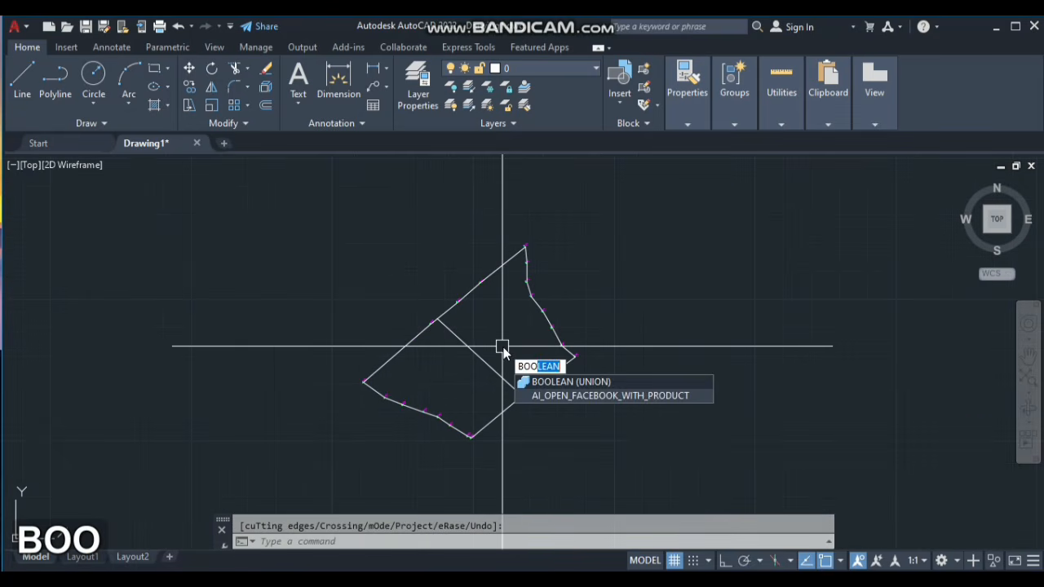
key(BackSpace)
key(BackSpace)
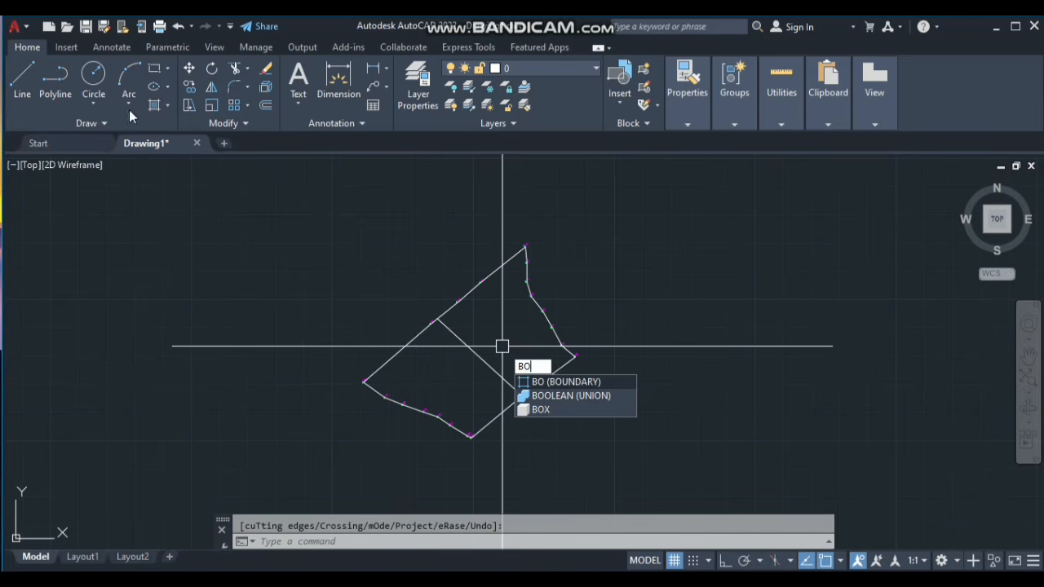
key(space)
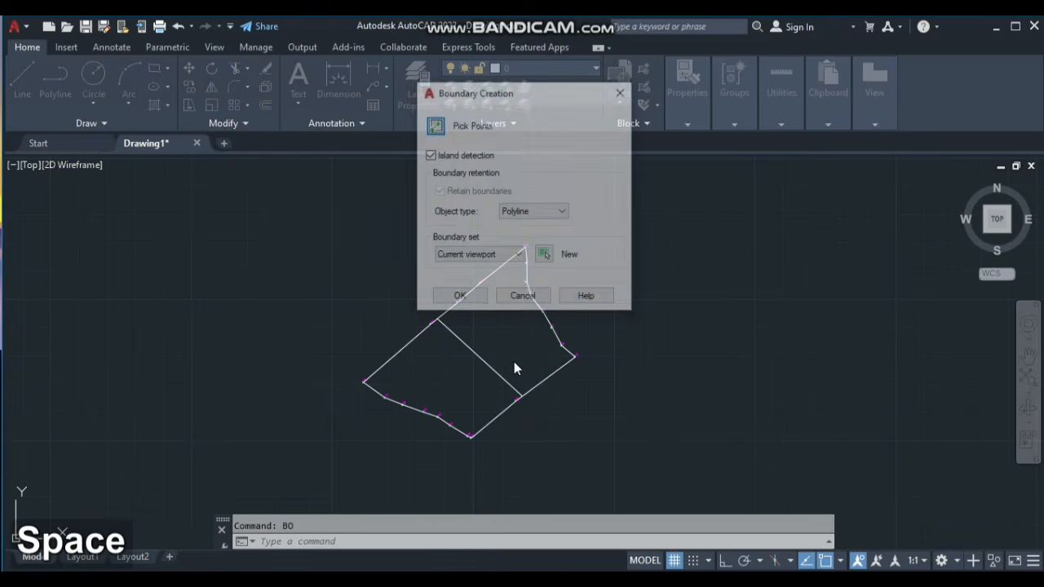
key(space)
scroll(525, 350, up, 4)
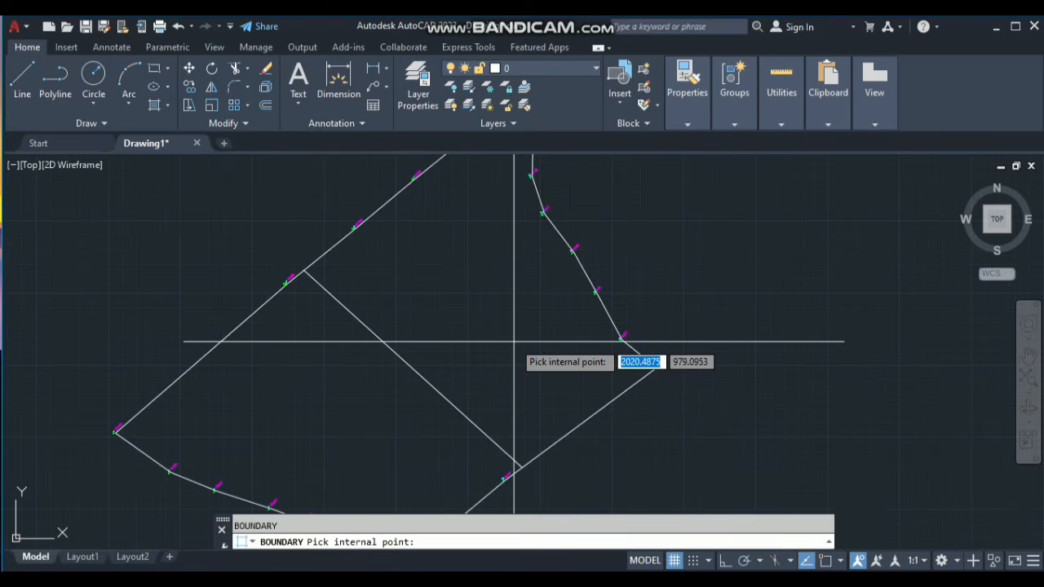
click(523, 363)
key(space)
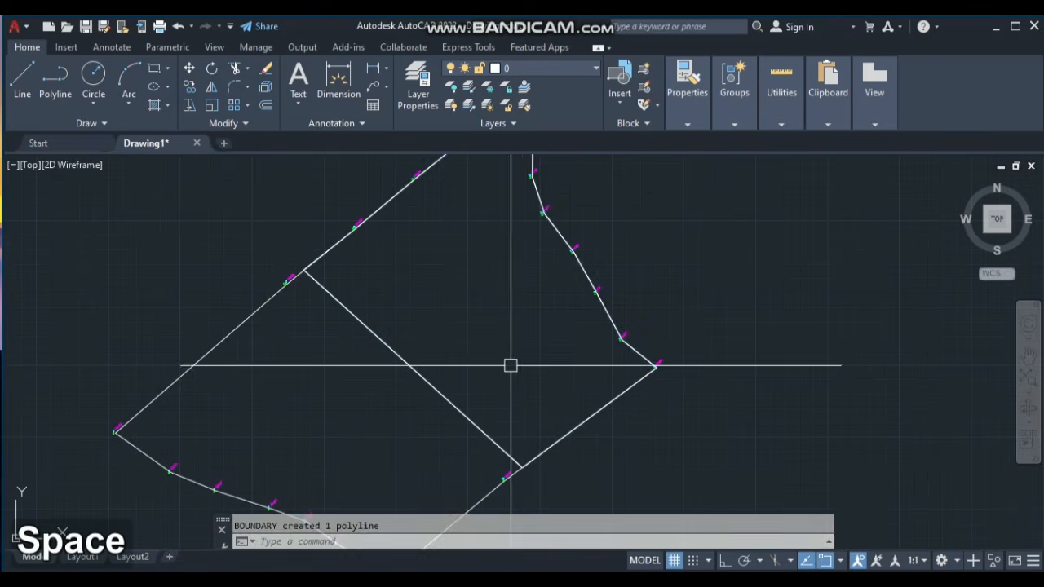
List the properties of the northeast boundary polyline to check its area.
text(list)
key(space)
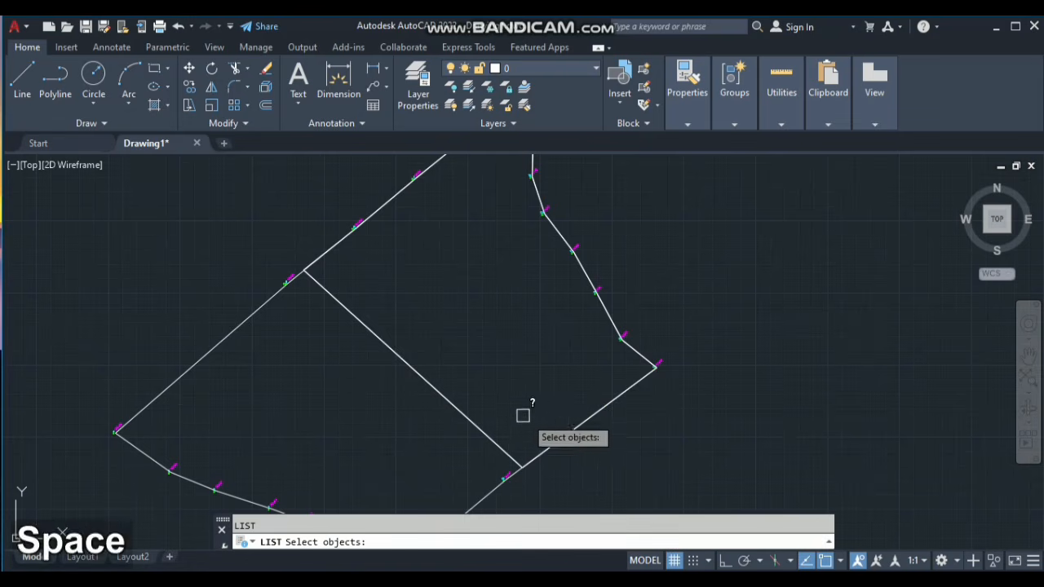
click(568, 423)
key(space)
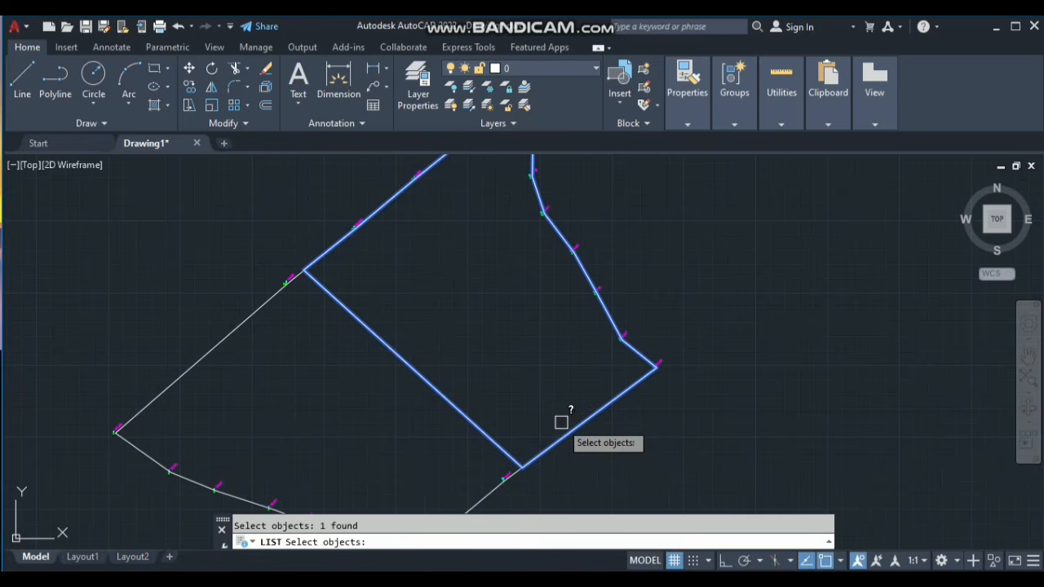
key(space)
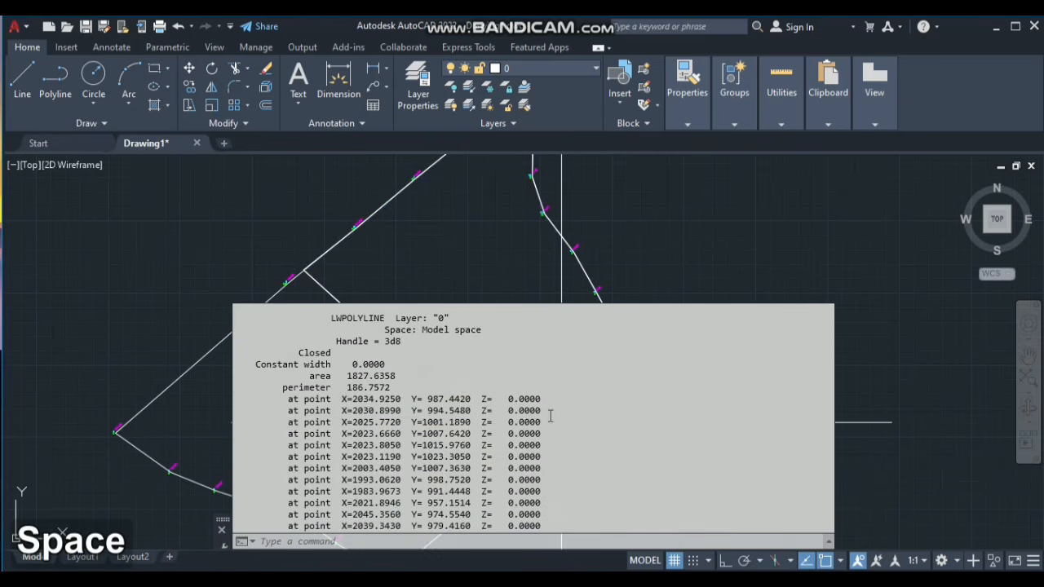
click(459, 248)
scroll(491, 324, down, 2)
key(Escape)
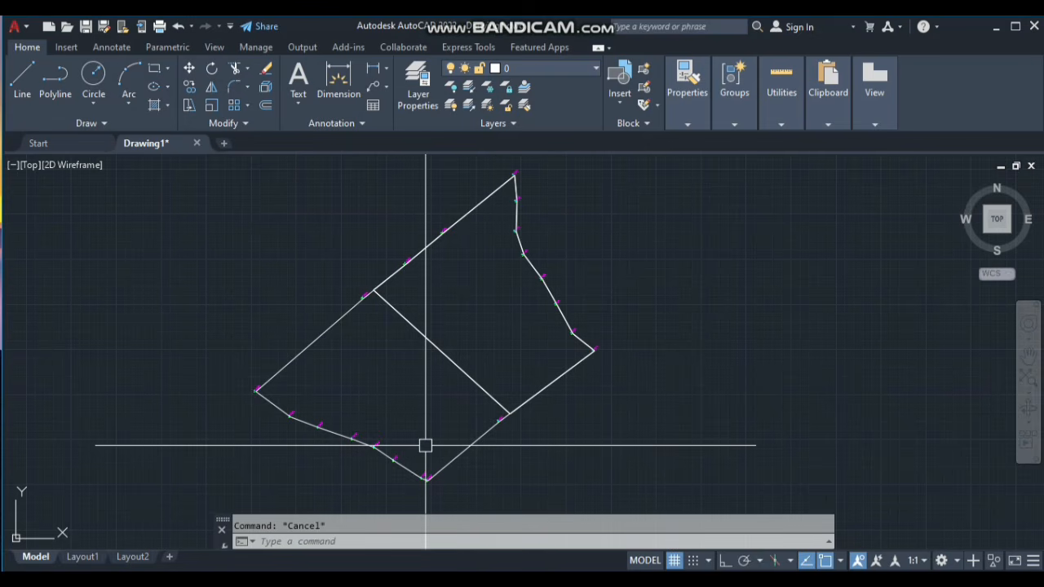
Create a second boundary polyline around the sub-parcel southwest of the dividing line.
key(space)
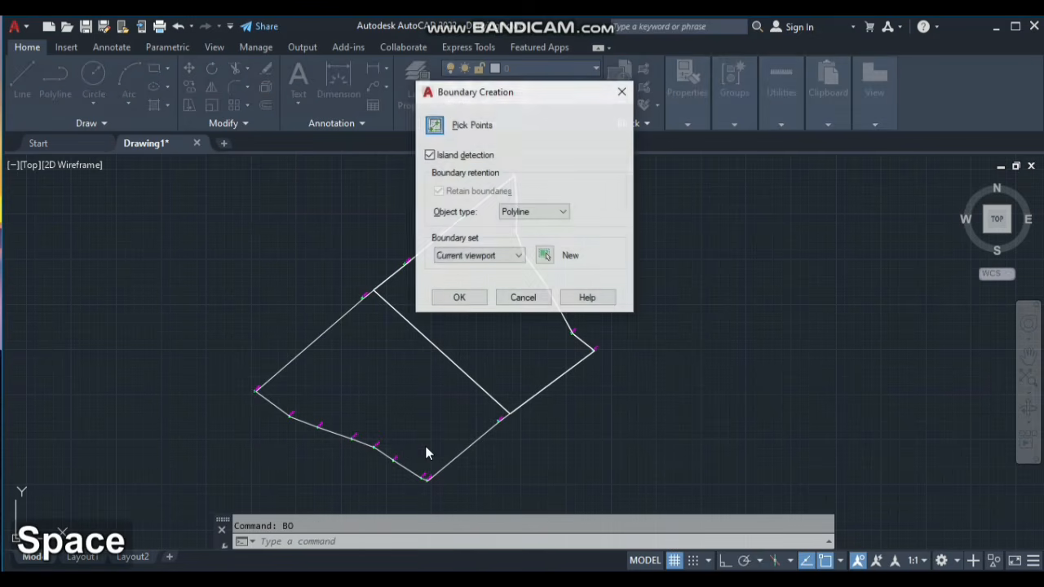
key(space)
click(429, 413)
key(space)
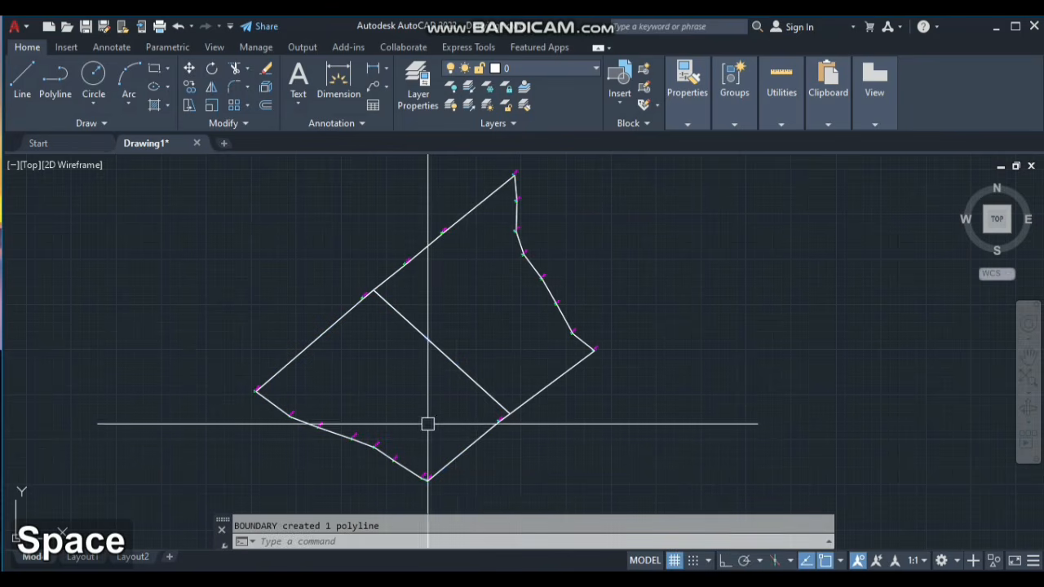
List the properties of the southwest boundary polyline to check its area.
text(li)
key(space)
click(467, 448)
key(space)
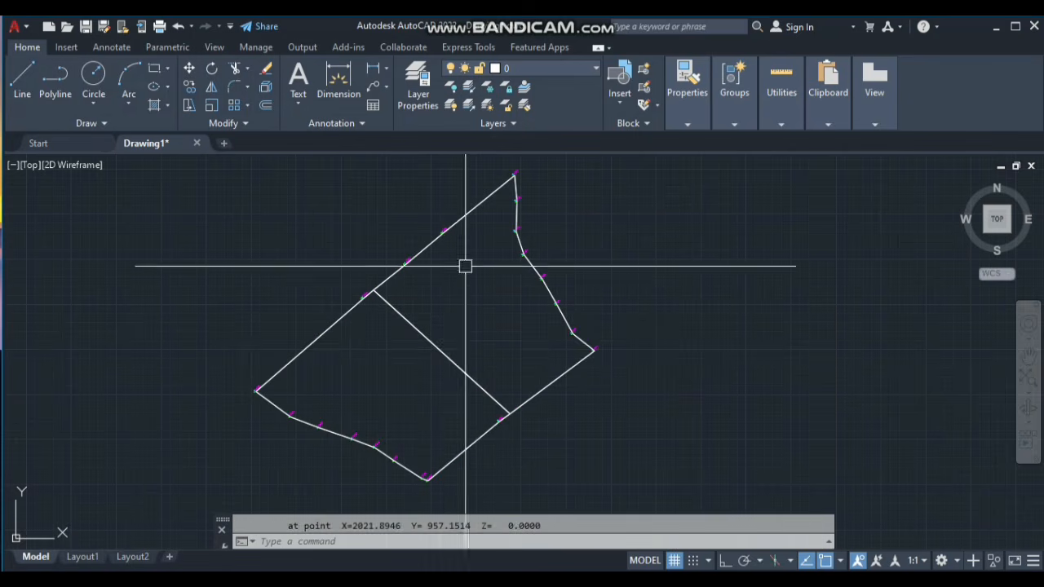
key(Escape)
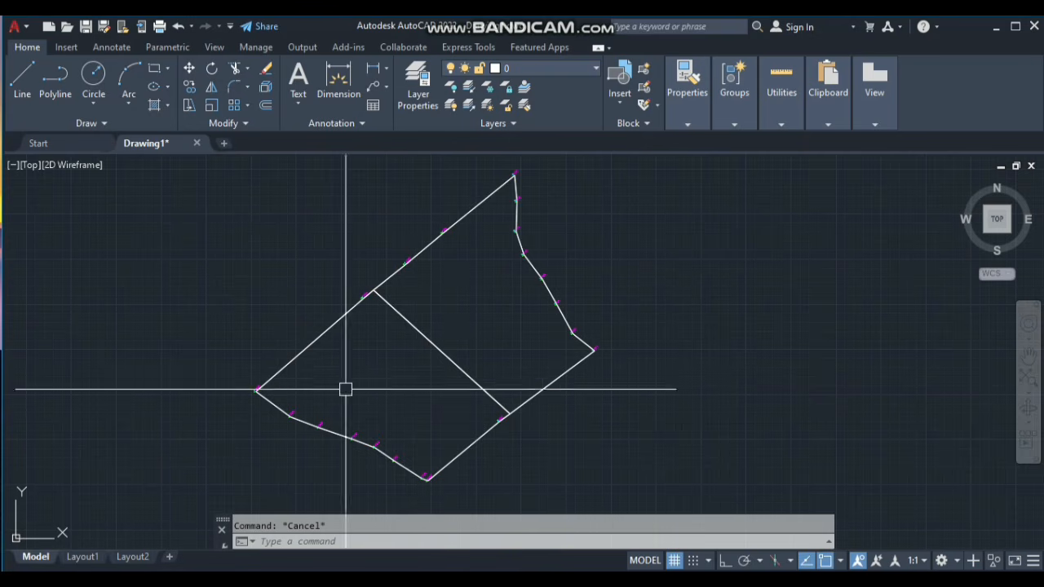
Erase the southwest and northeast boundary polylines, keeping the original parcel outline and the dividing line.
scroll(544, 402, down, 2)
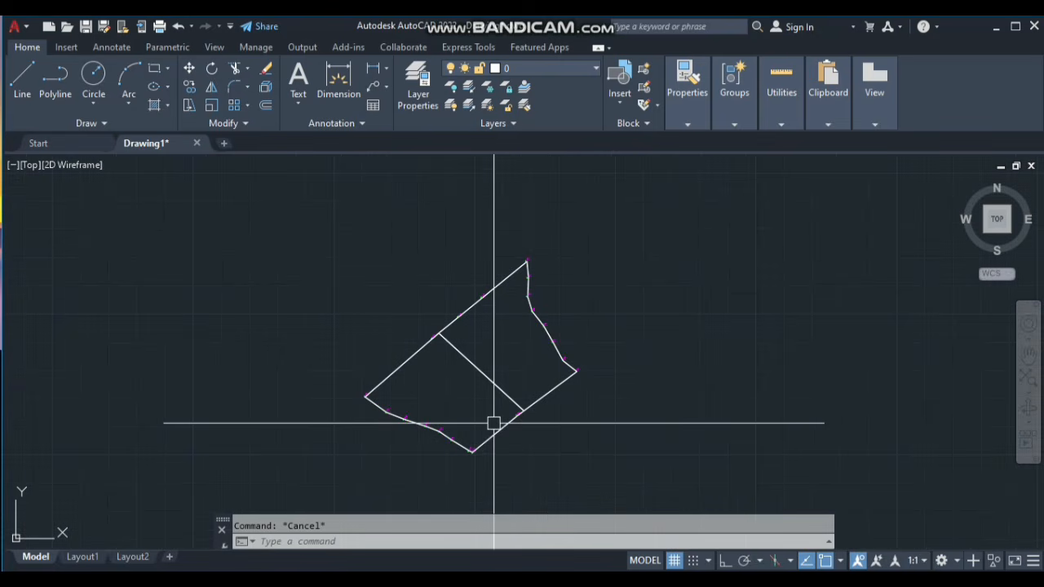
scroll(490, 383, up, 2)
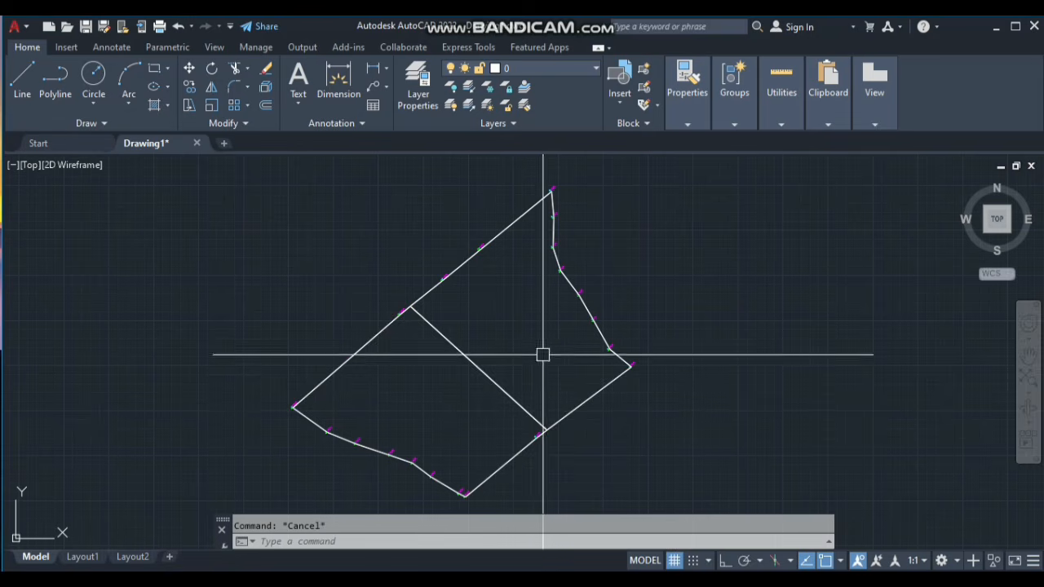
click(494, 391)
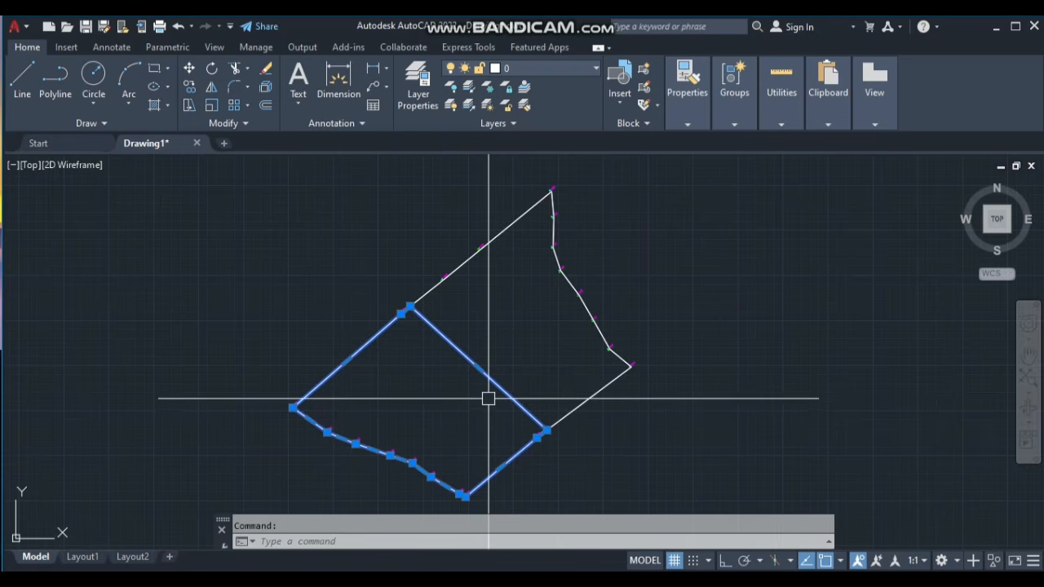
key(space)
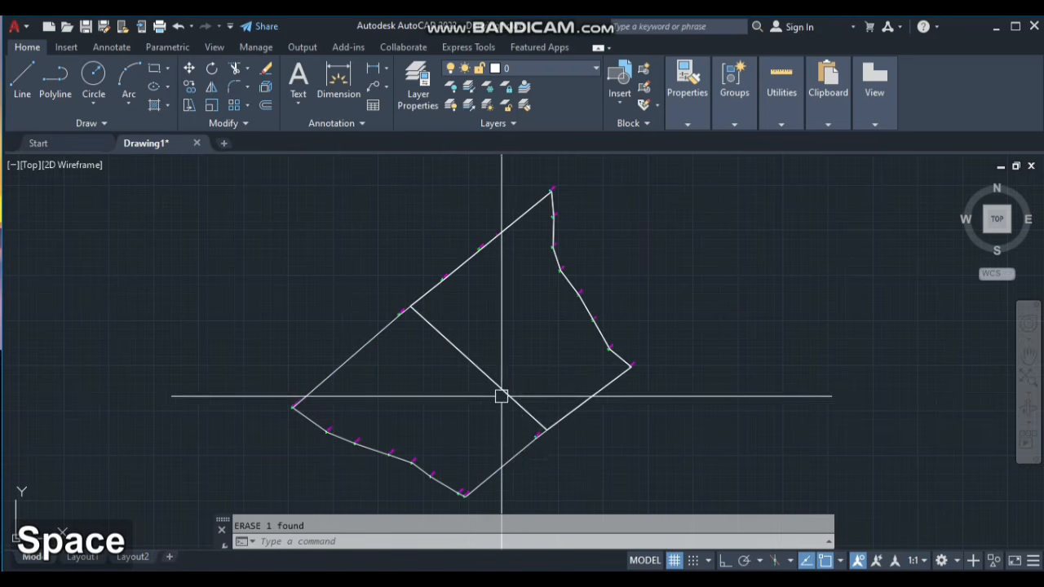
click(520, 403)
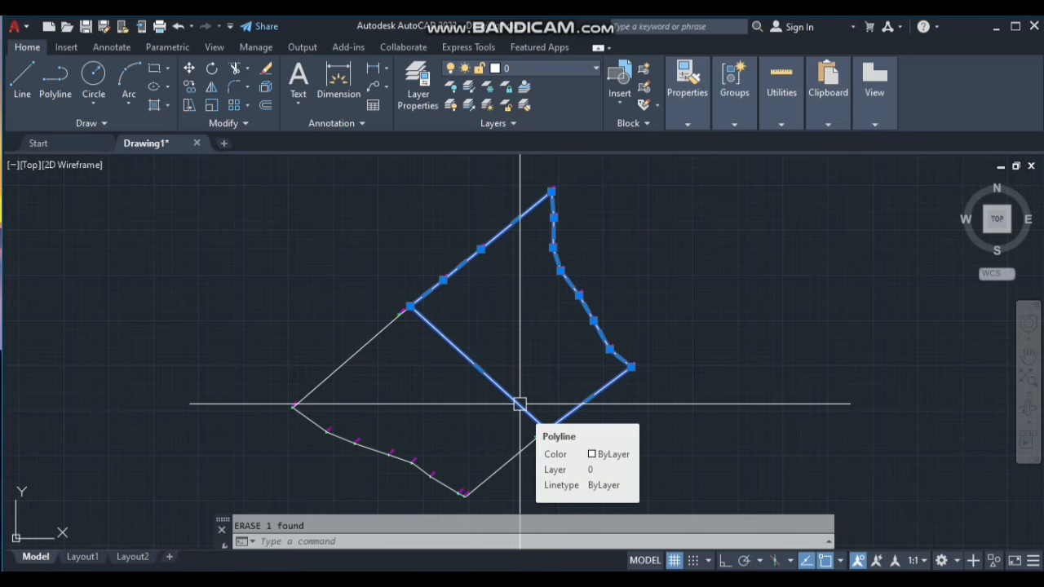
text(E)
key(space)
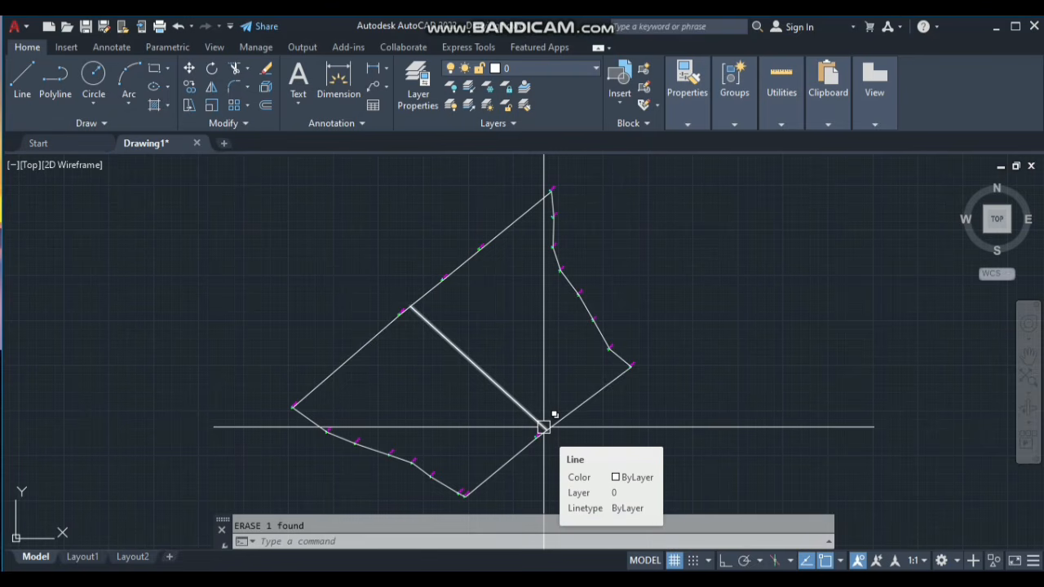
Load the XY COORD LISP application into the drawing, allowing it to load once.
text(AP)
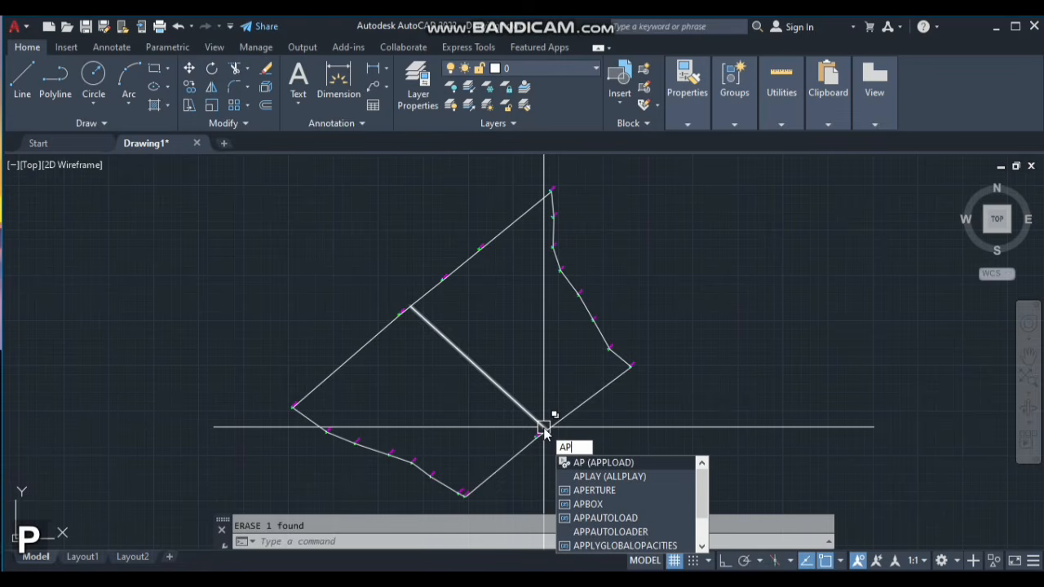
key(space)
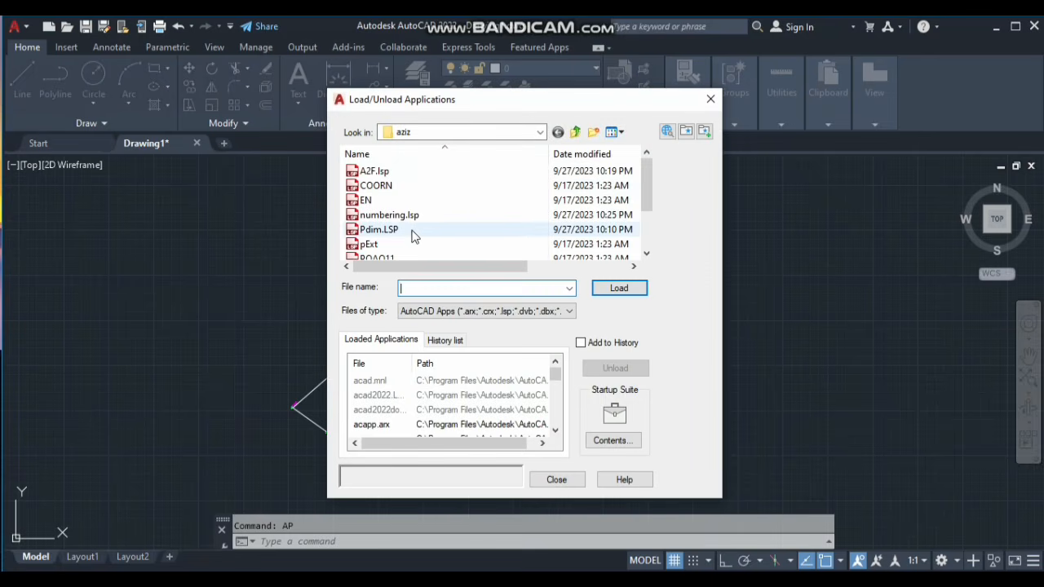
scroll(430, 200, down, 1)
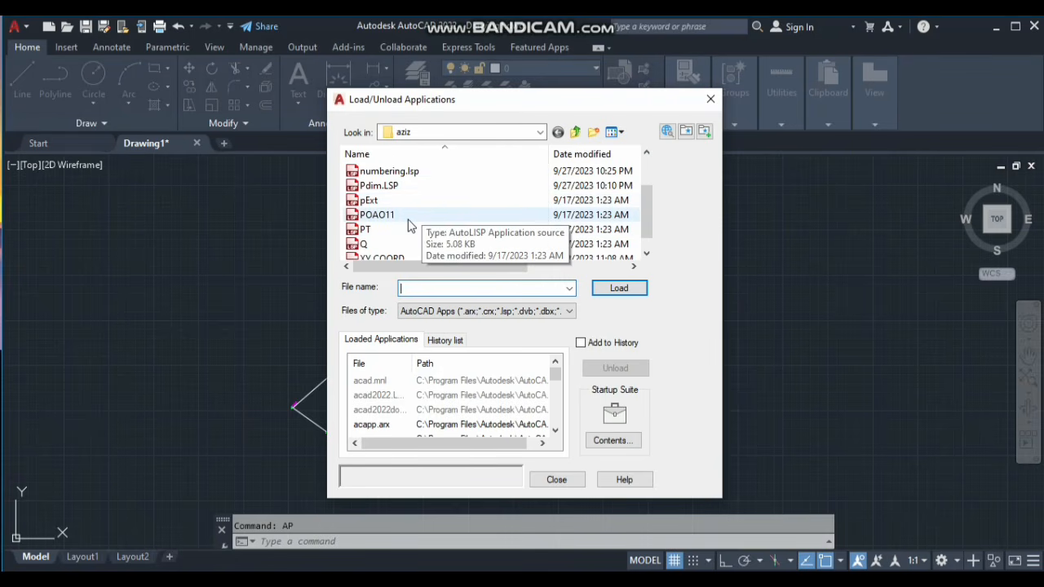
scroll(410, 226, down, 1)
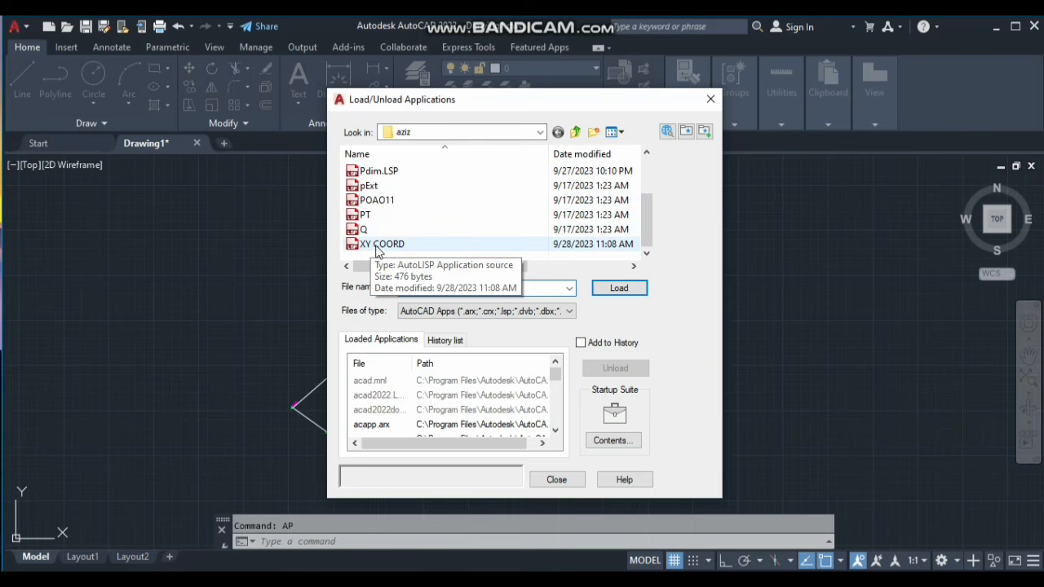
click(378, 247)
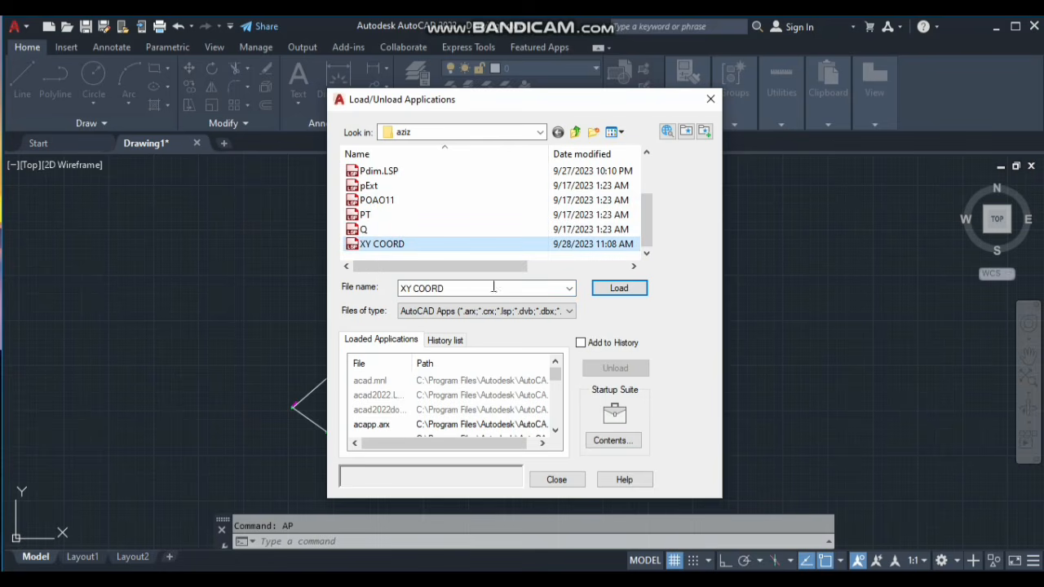
click(609, 290)
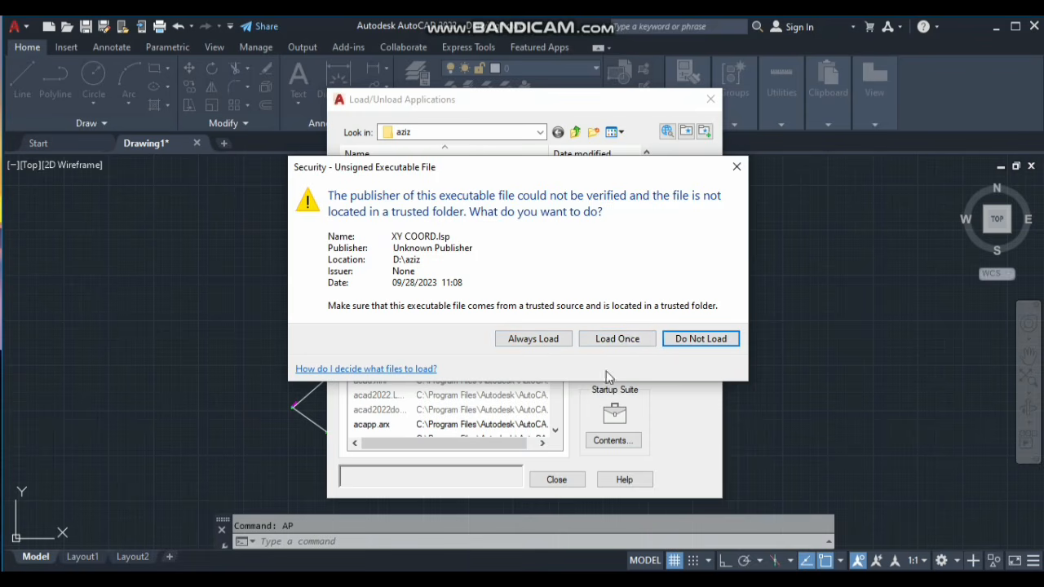
click(627, 340)
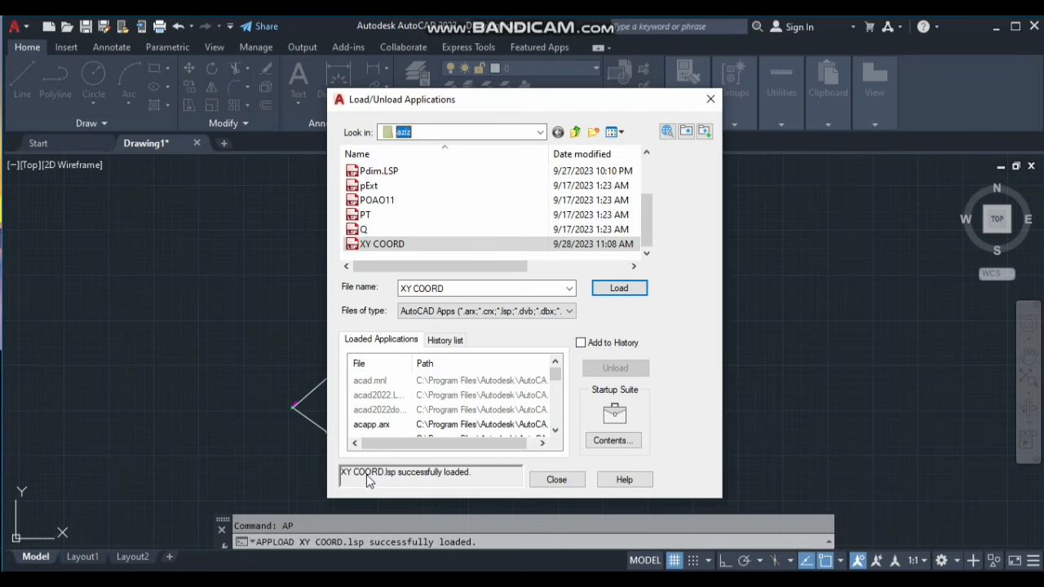
click(557, 480)
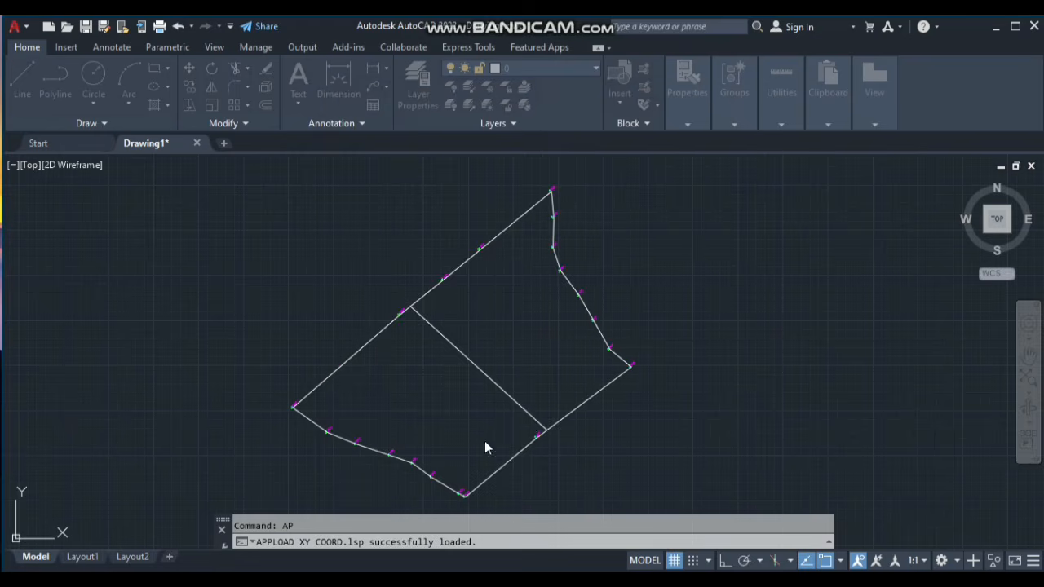
Label the coordinates of the dividing line's southeast end with the CR command, placing the text just outside the parcel to the east.
scroll(534, 429, down, 3)
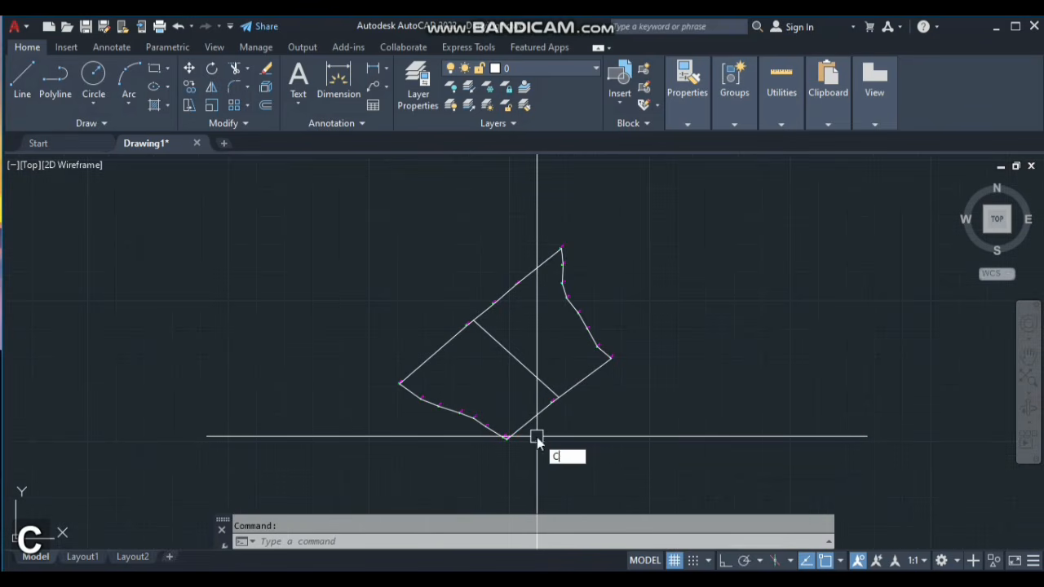
key(space)
scroll(534, 433, up, 5)
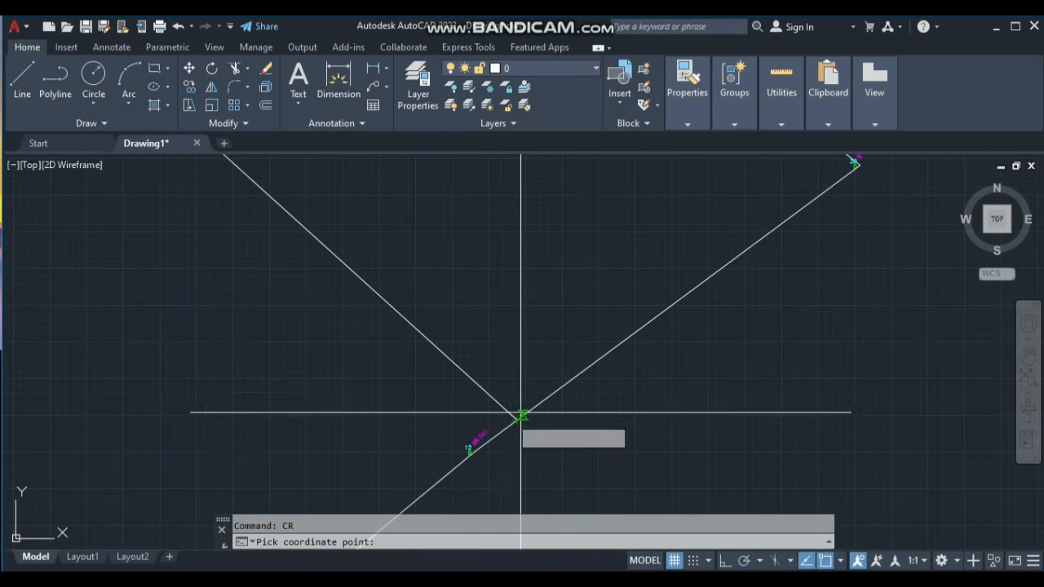
click(518, 421)
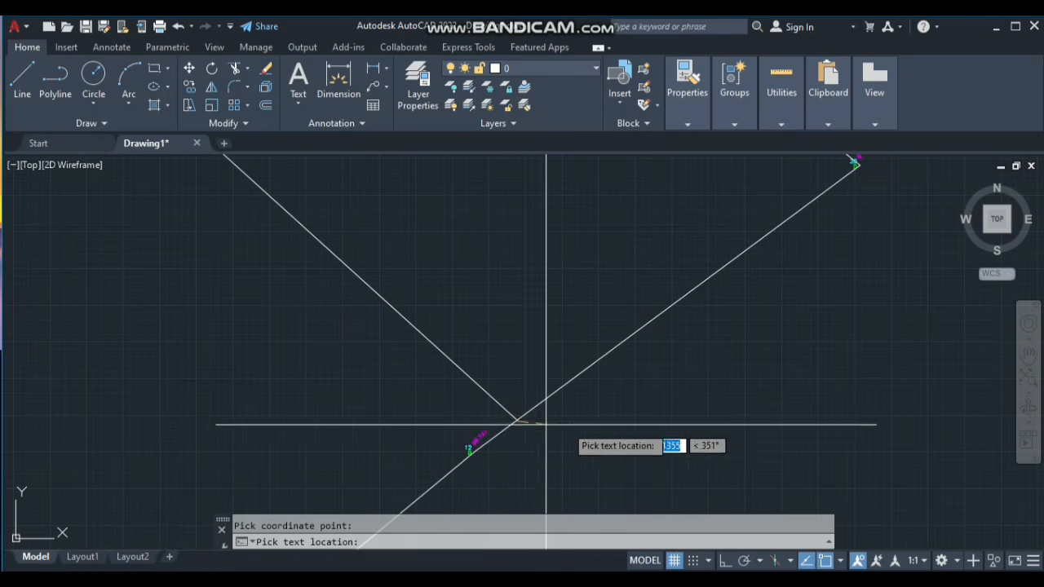
click(625, 432)
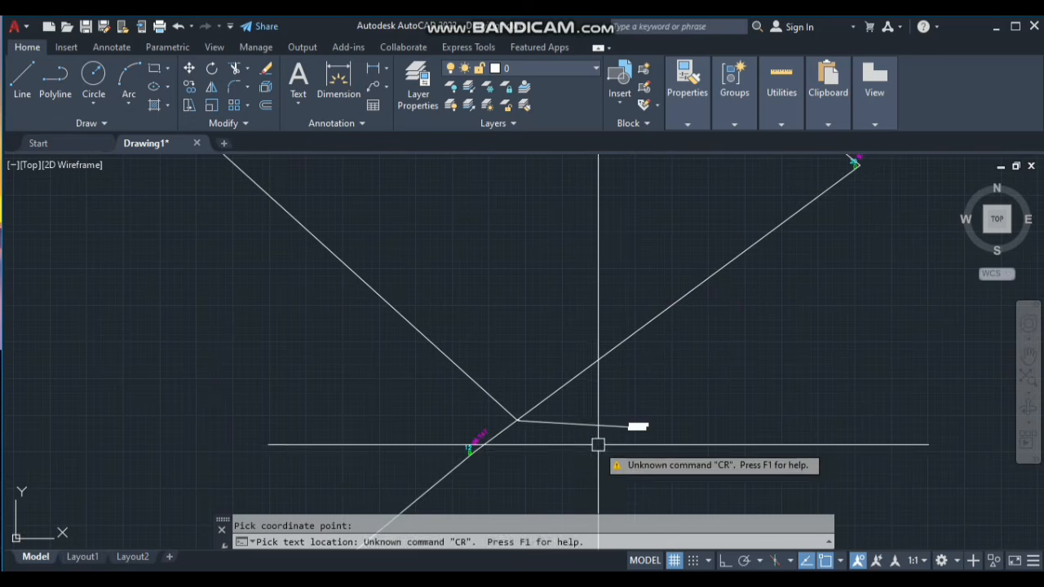
scroll(633, 435, up, 5)
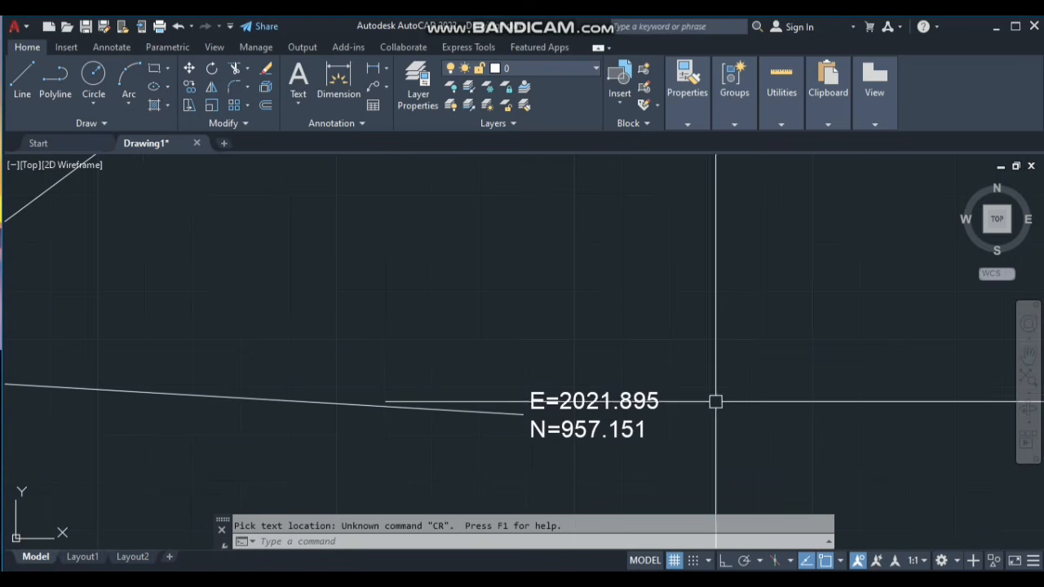
scroll(705, 469, down, 5)
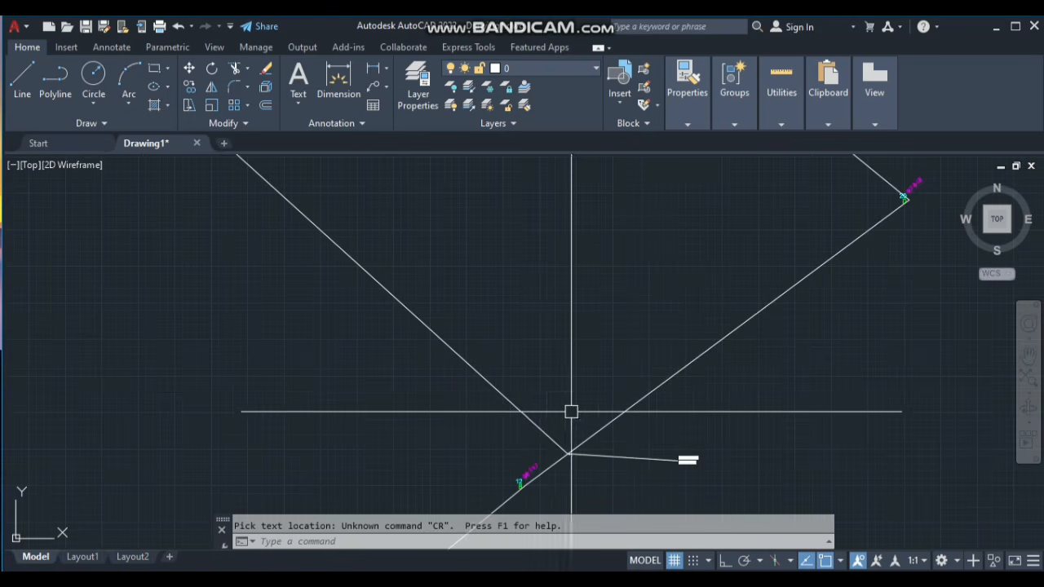
Label the coordinates of the dividing line's northwest end near point 3, placing the text outside the parcel.
key(space)
scroll(566, 447, down, 3)
scroll(431, 346, up, 5)
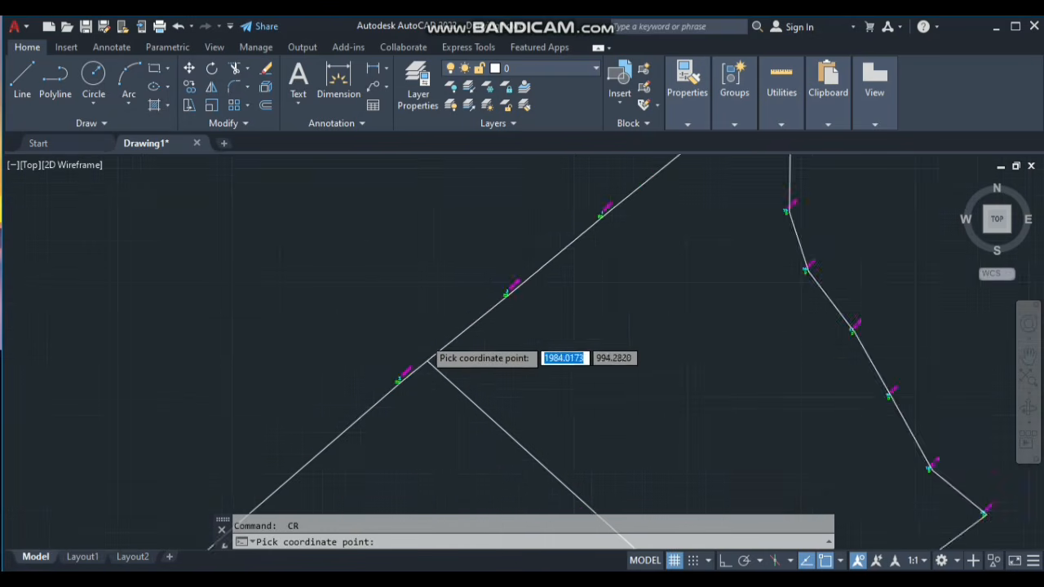
click(430, 380)
click(418, 324)
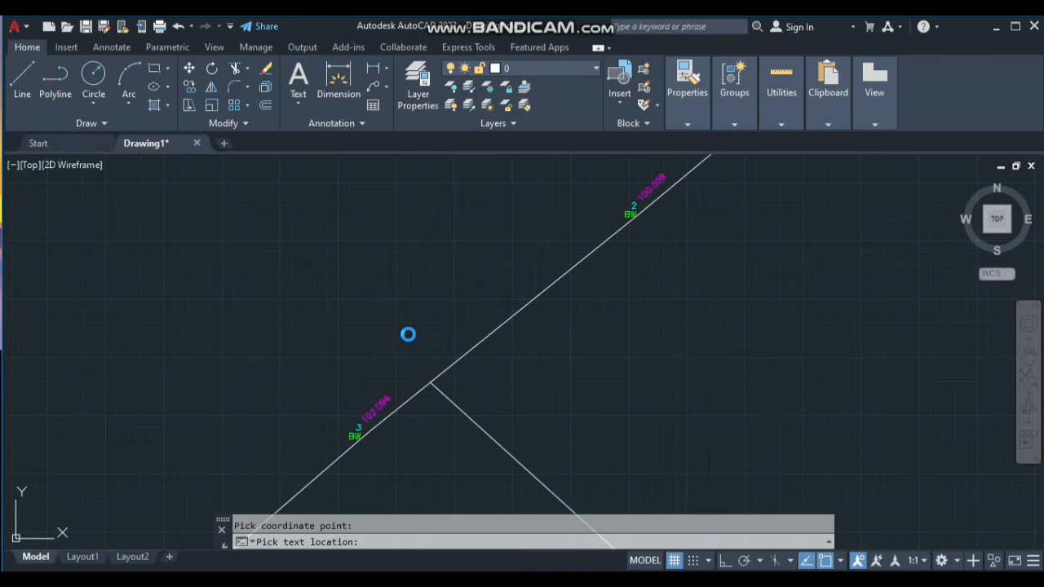
Label the coordinates of the dividing line's midpoint with the CR command, placing the text northeast of the line.
scroll(411, 318, up, 5)
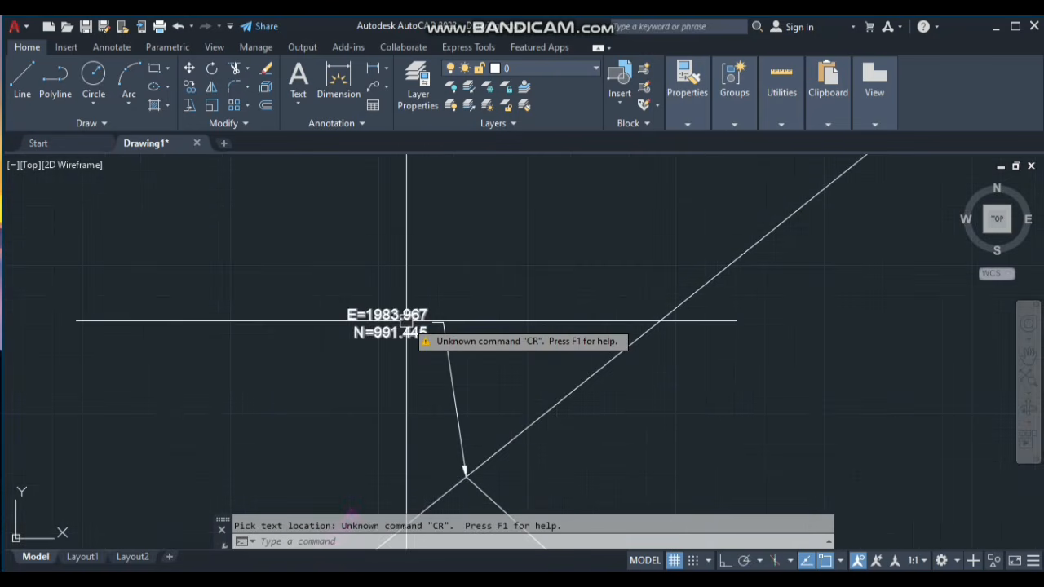
scroll(399, 294, down, 6)
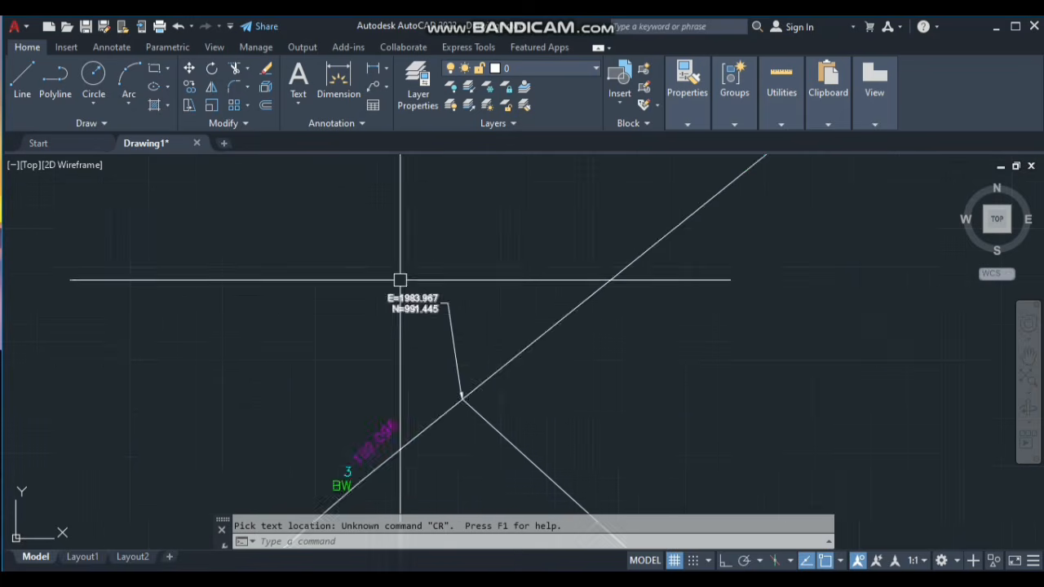
key(space)
scroll(473, 328, down, 4)
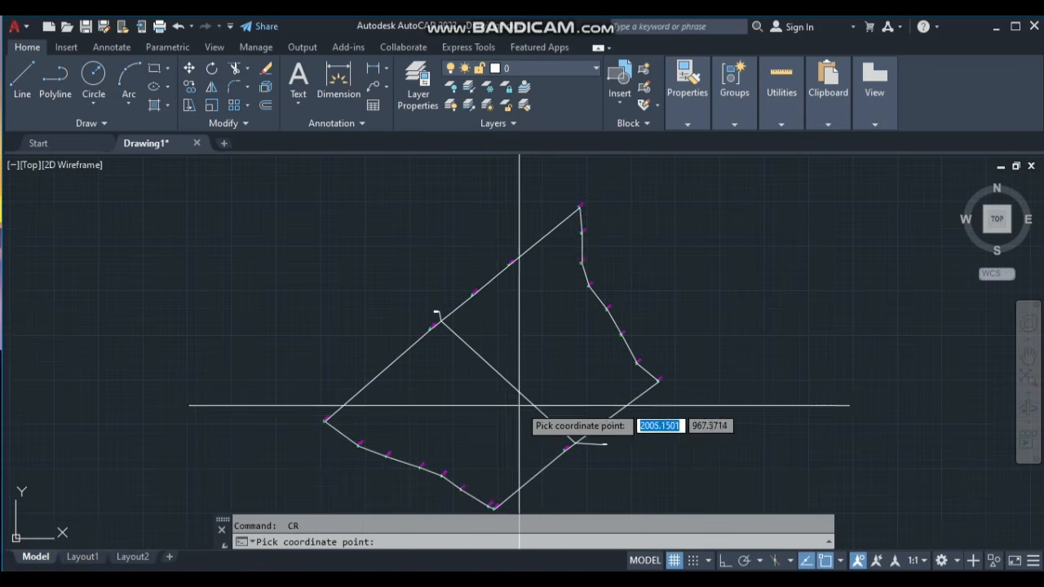
scroll(516, 384, up, 3)
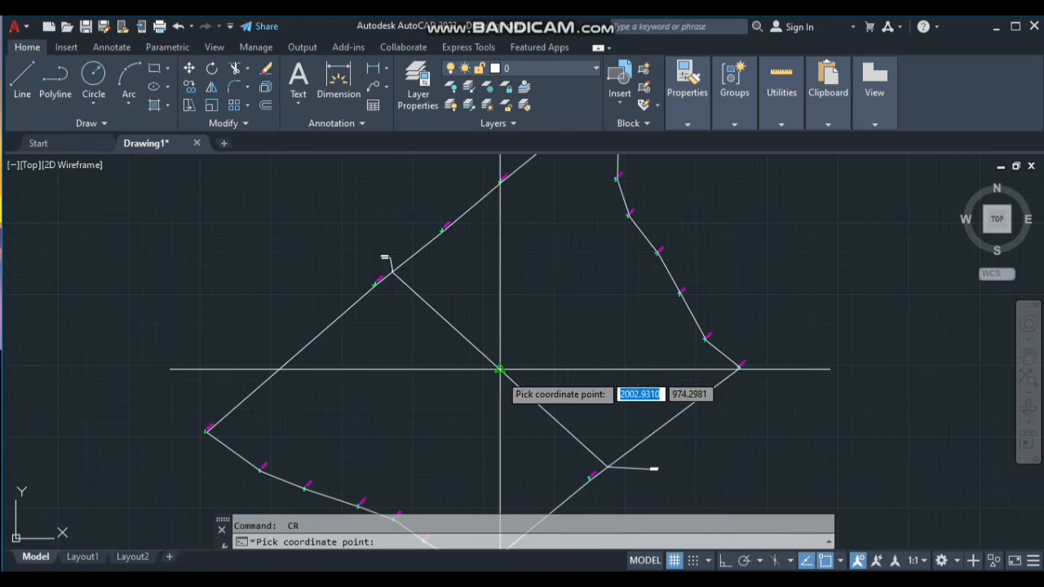
click(500, 369)
scroll(506, 349, up, 3)
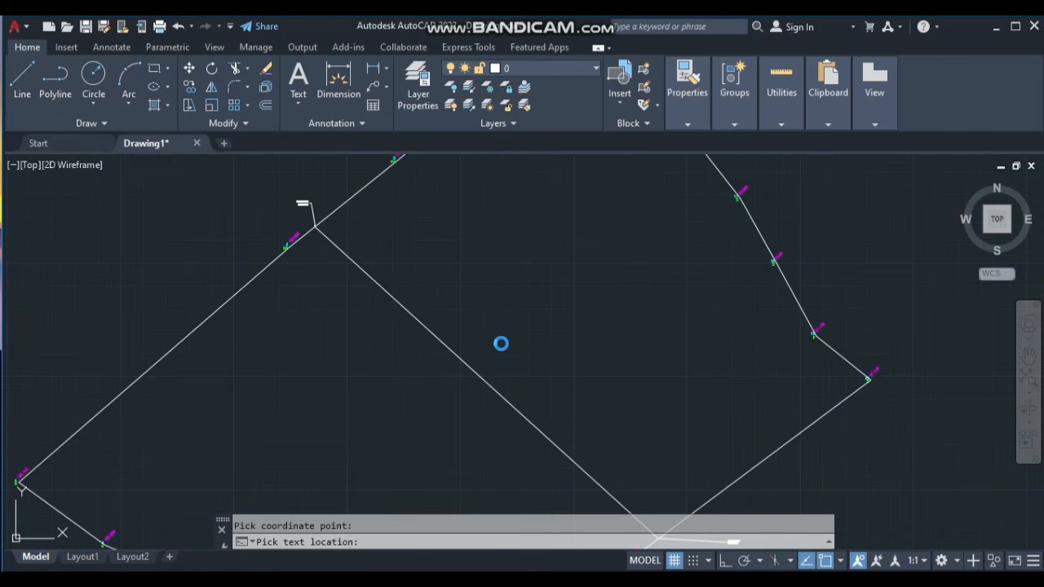
scroll(496, 357, up, 7)
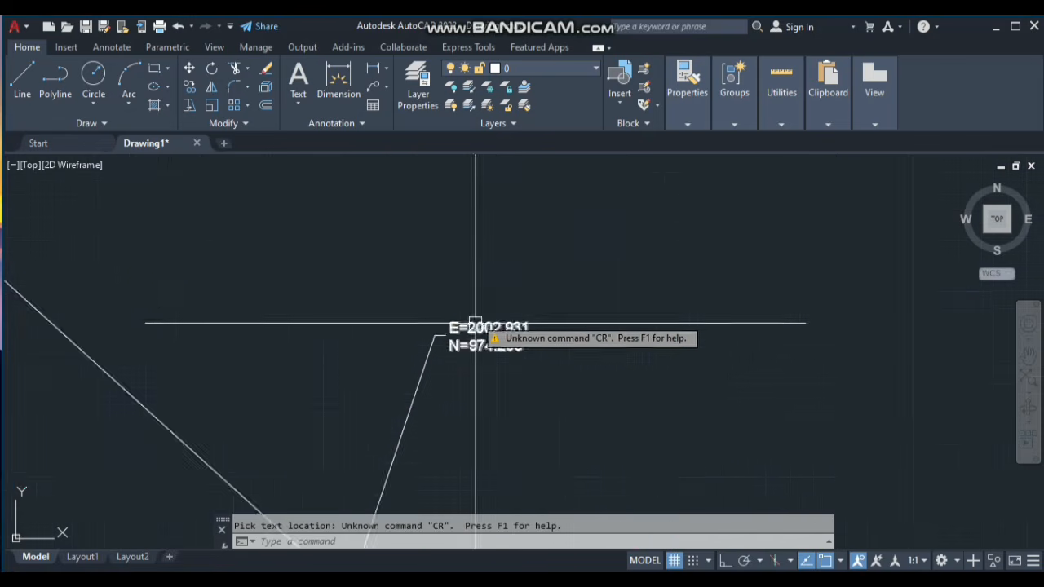
Label the coordinates of two more points on the dividing line, one on each side of the midpoint, with the text northeast of the line.
scroll(479, 327, down, 7)
key(space)
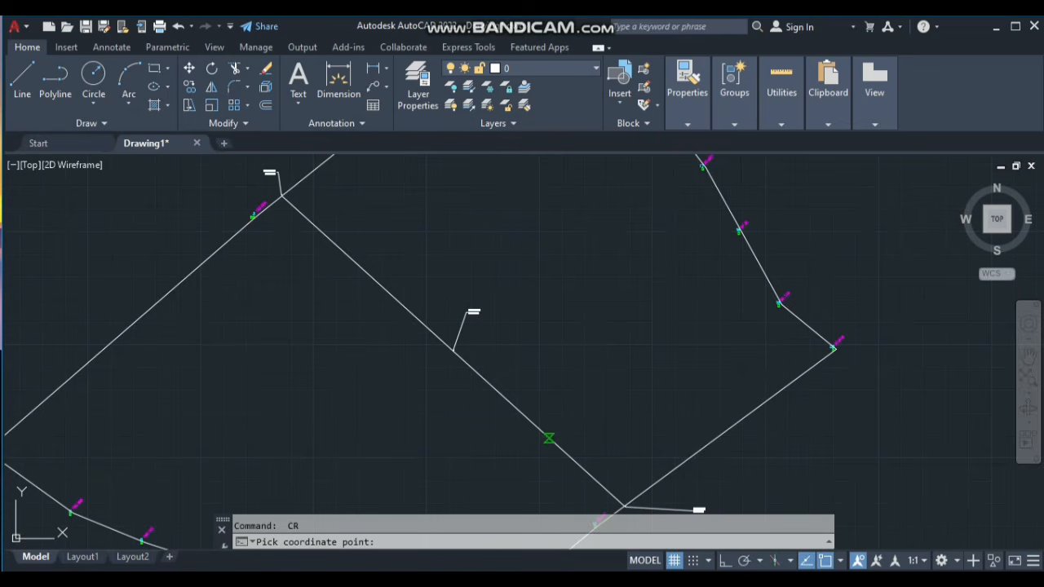
click(550, 434)
click(603, 377)
key(space)
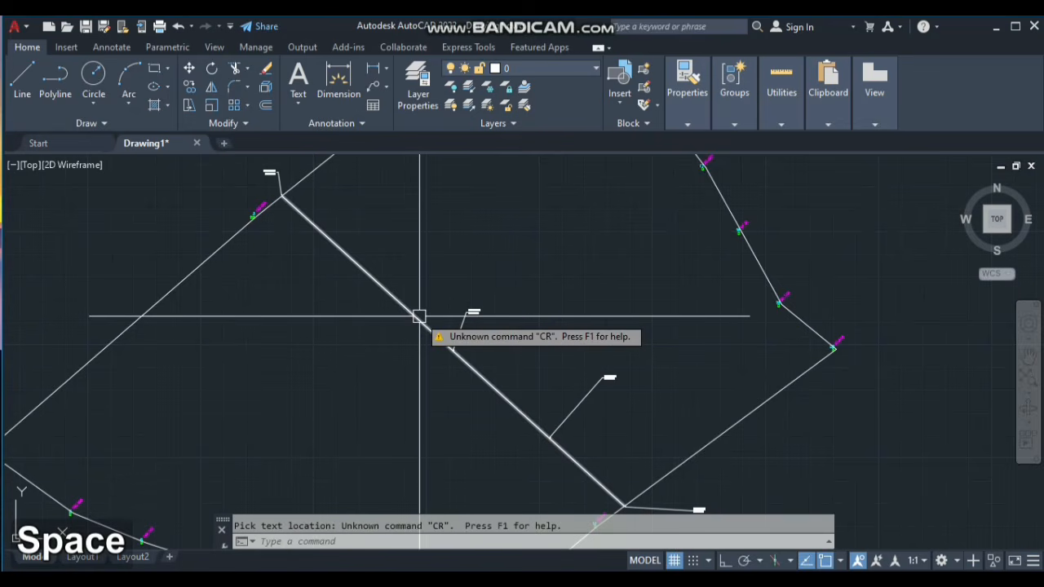
click(386, 289)
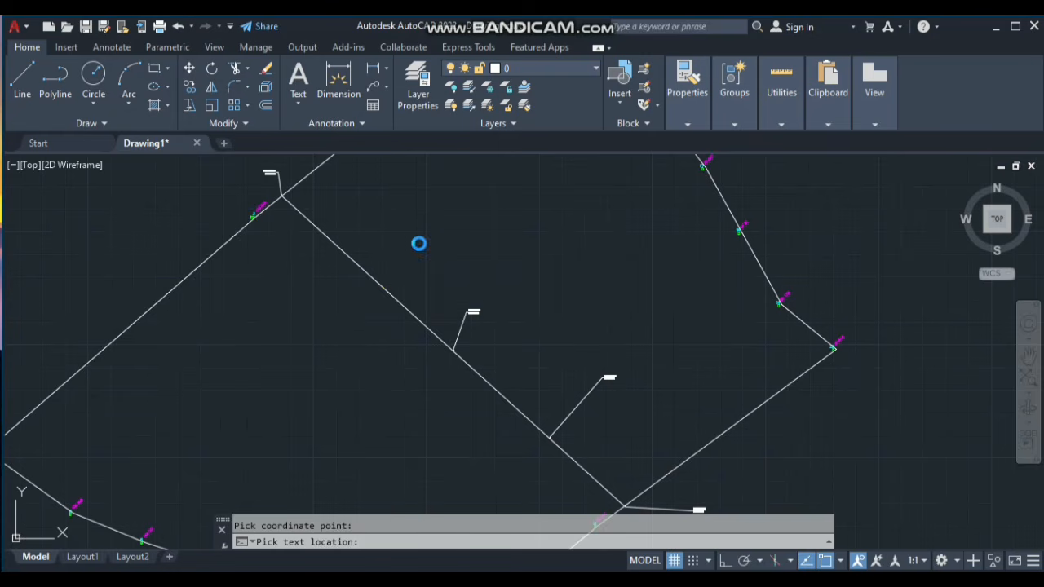
click(420, 248)
scroll(414, 241, up, 5)
scroll(461, 239, down, 5)
scroll(462, 239, down, 5)
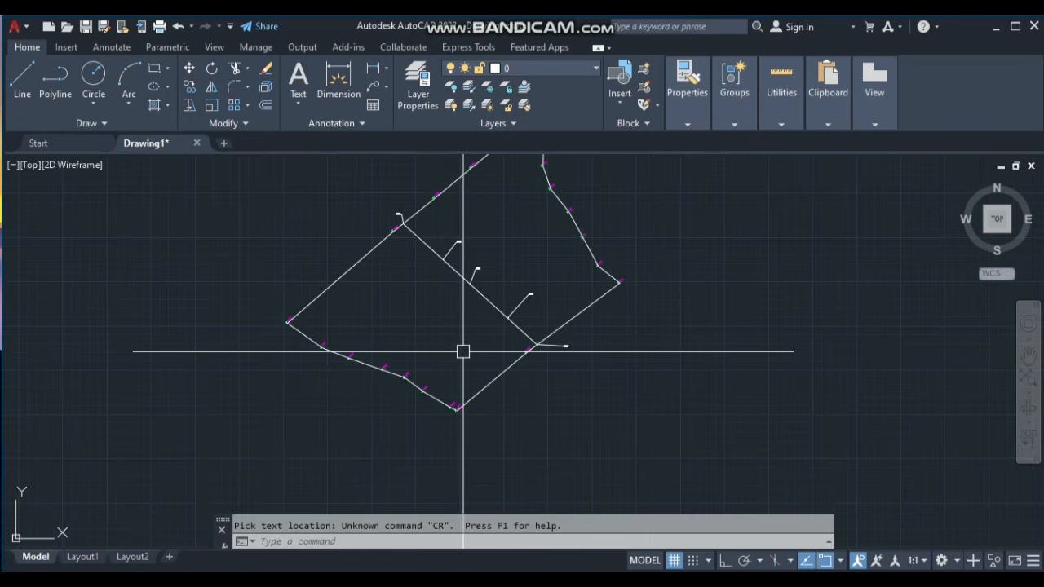
Draw a 1 by 1 square with the Rectangle command inside the southwest part of the parcel, near the dividing line.
scroll(482, 380, up, 3)
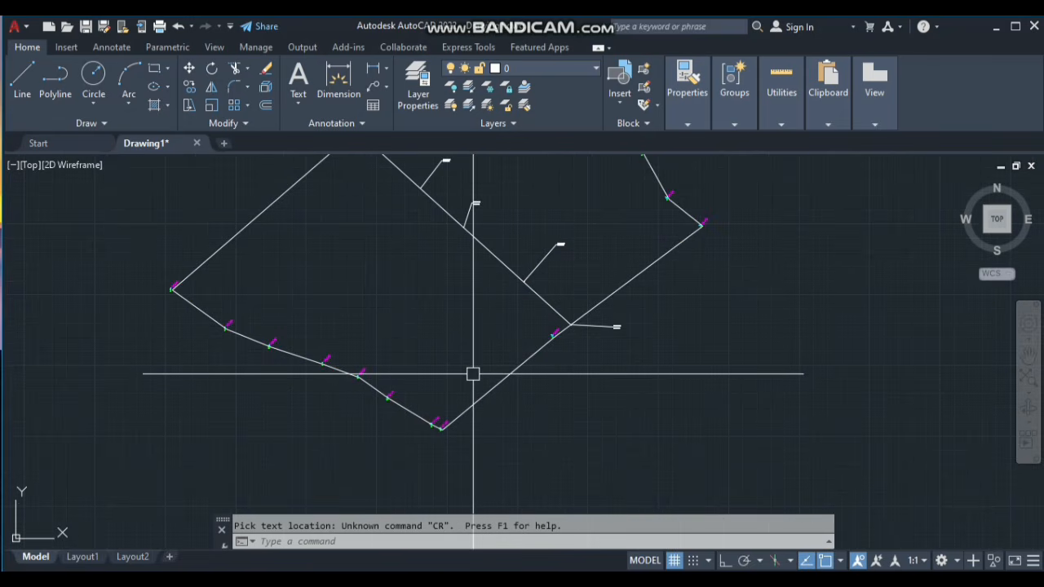
scroll(461, 375, up, 5)
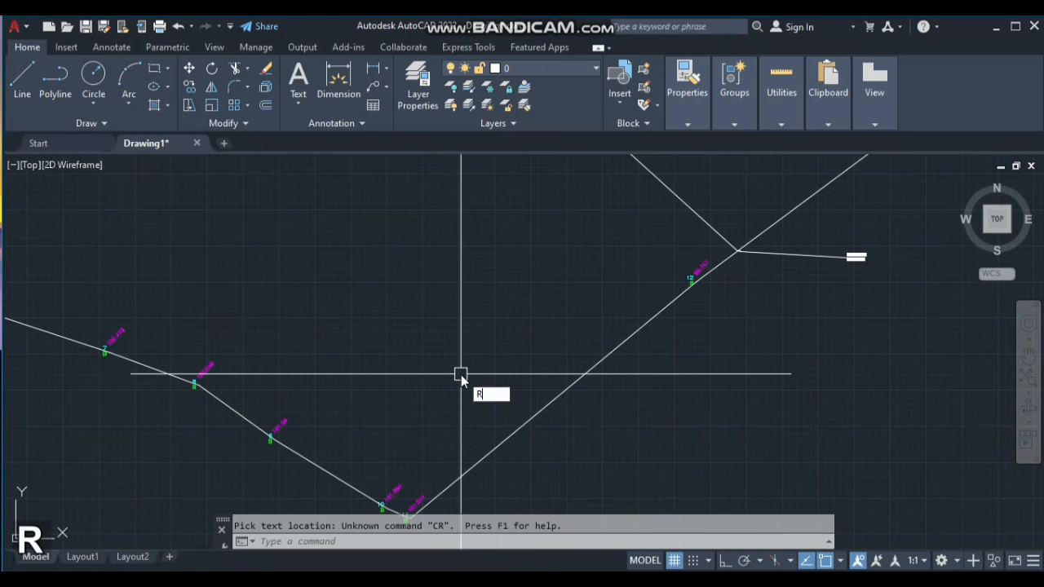
text(C)
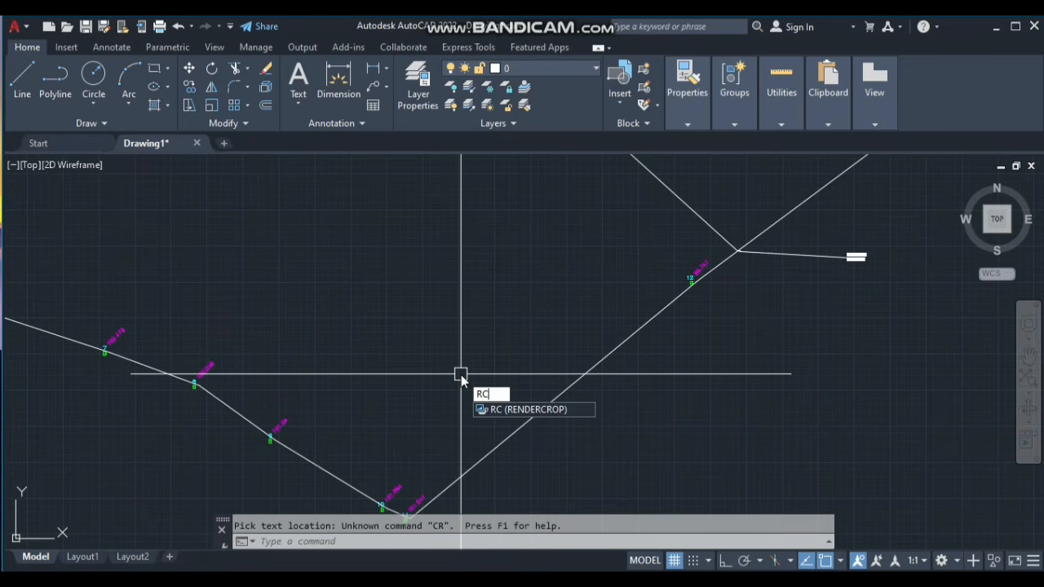
key(BackSpace)
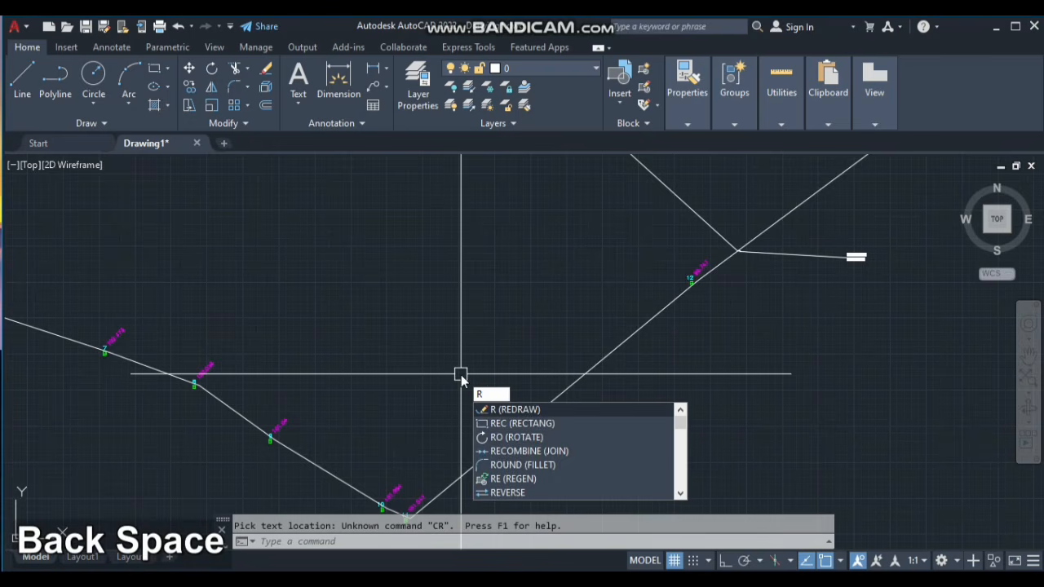
text(EC)
key(space)
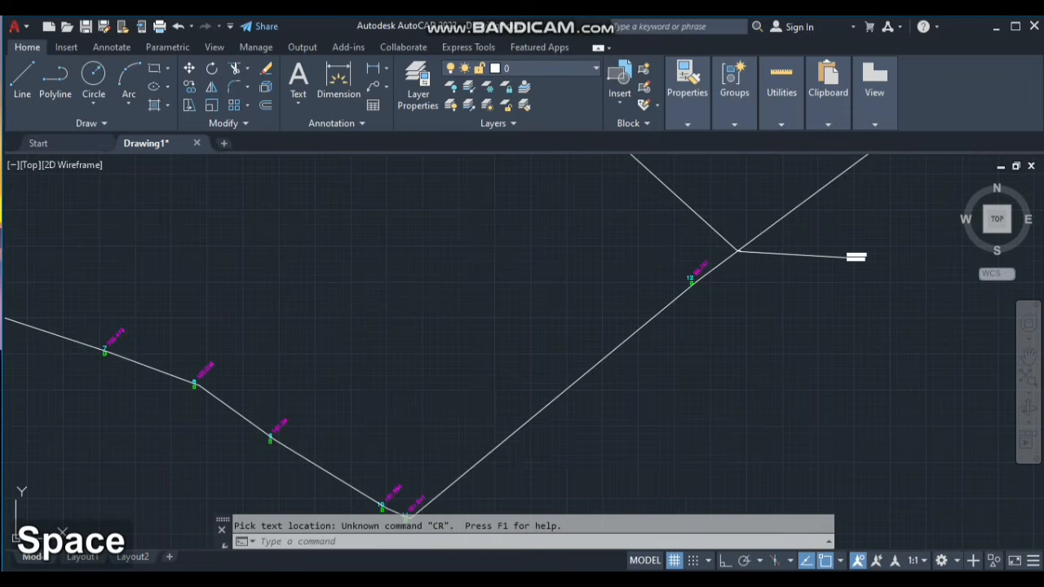
scroll(490, 421, down, 3)
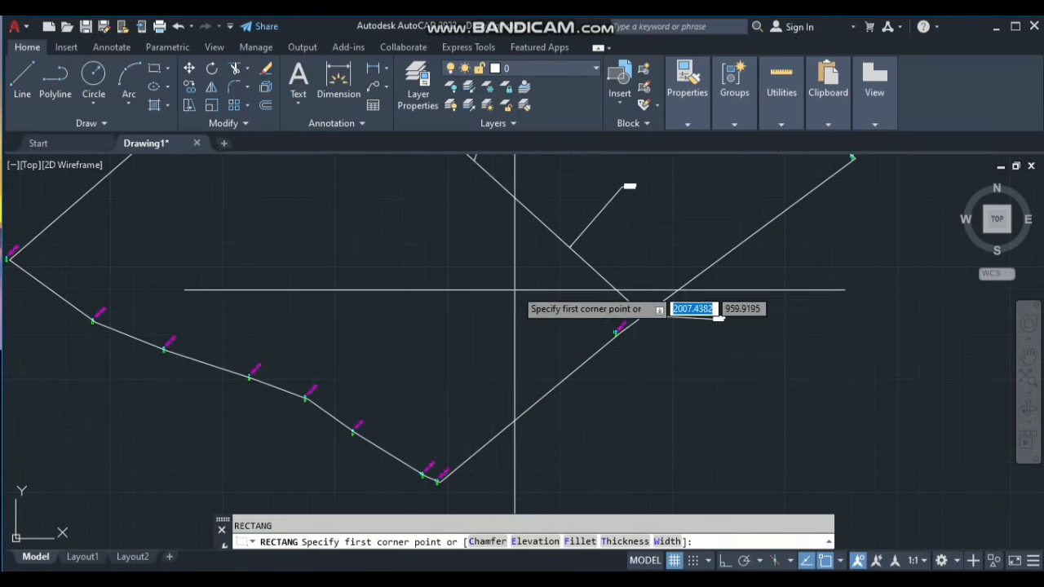
click(518, 286)
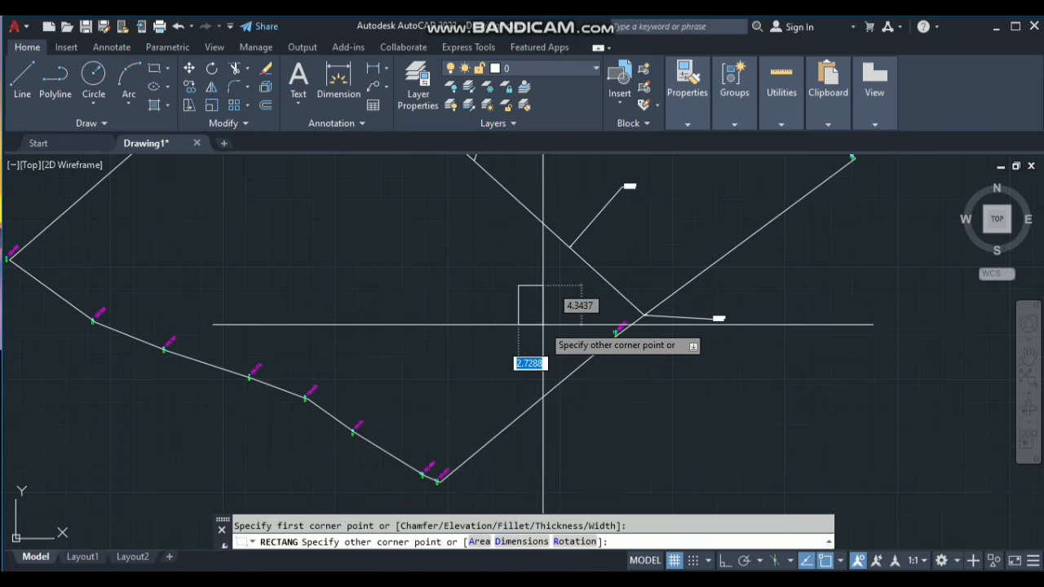
text(1)
key(Tab)
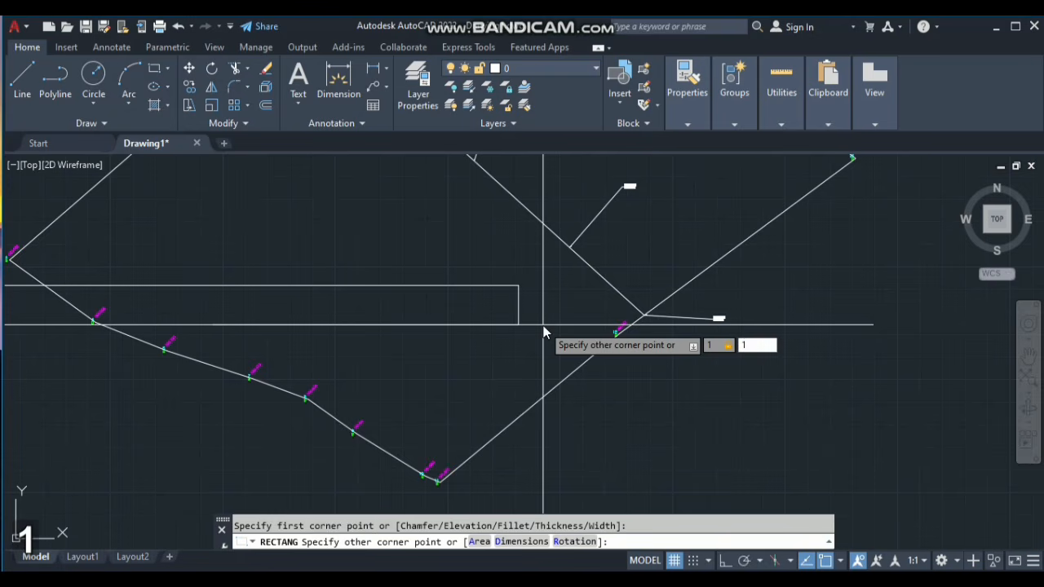
key(space)
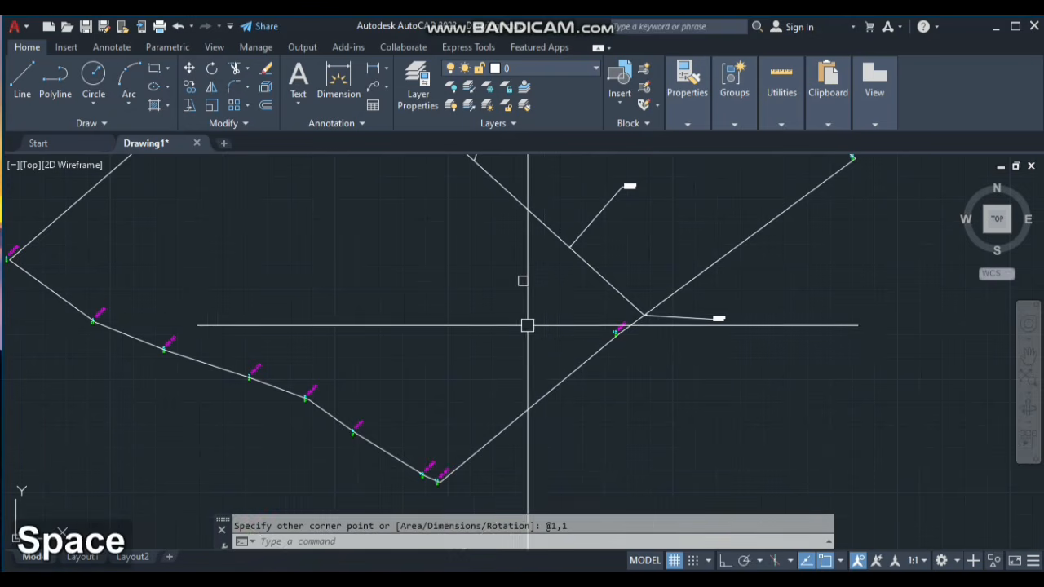
scroll(522, 289, up, 3)
scroll(517, 349, down, 2)
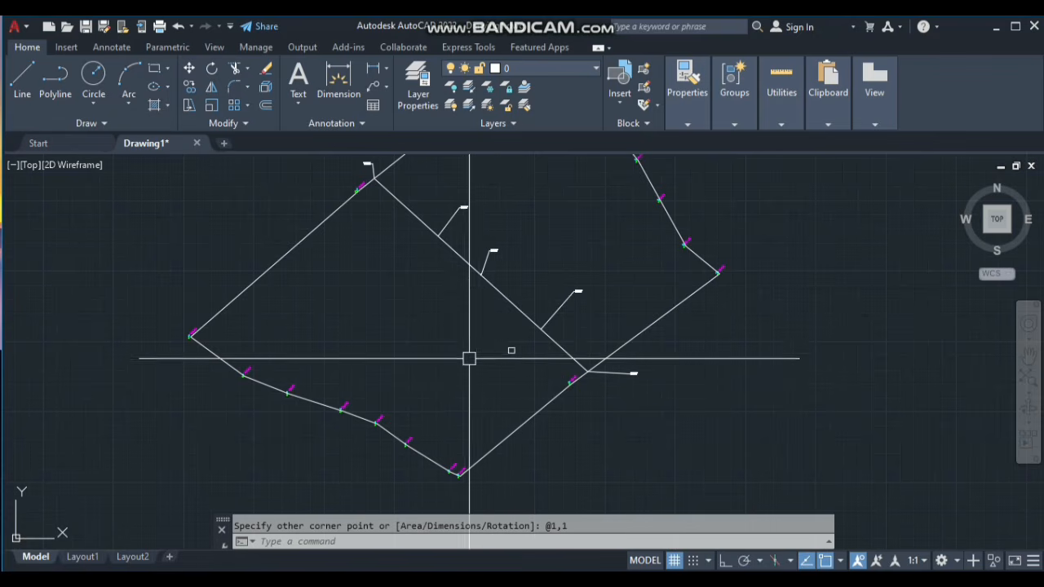
Copy the small square from its corner to eight other spots scattered across the southwest part of the parcel.
scroll(471, 329, up, 3)
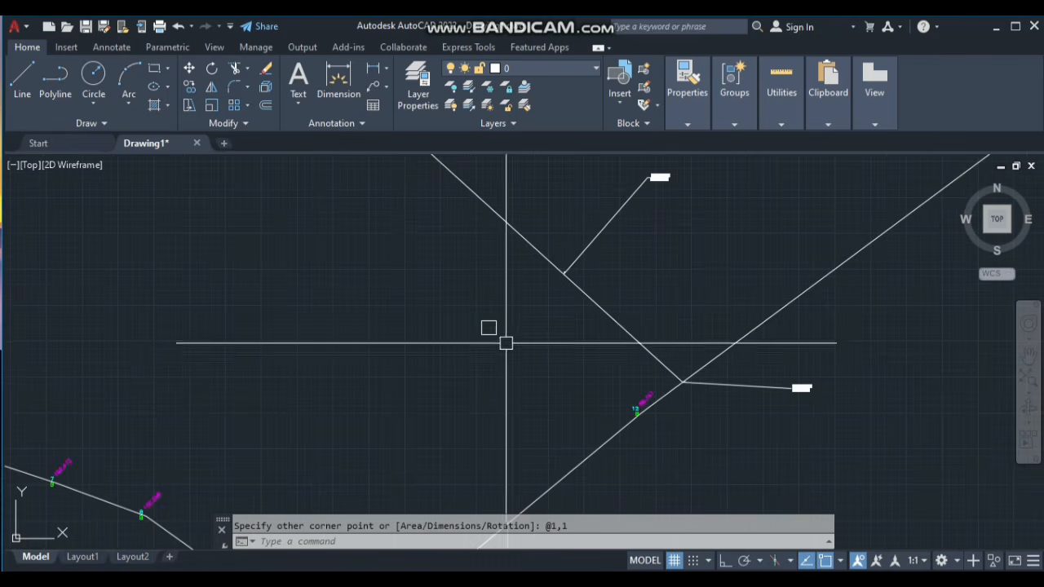
text(o)
key(space)
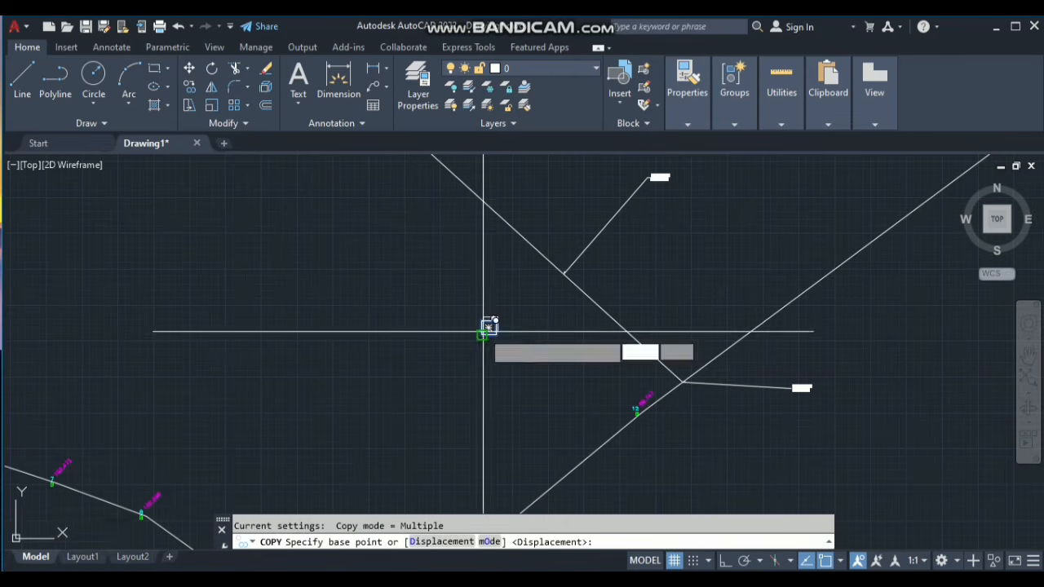
click(482, 331)
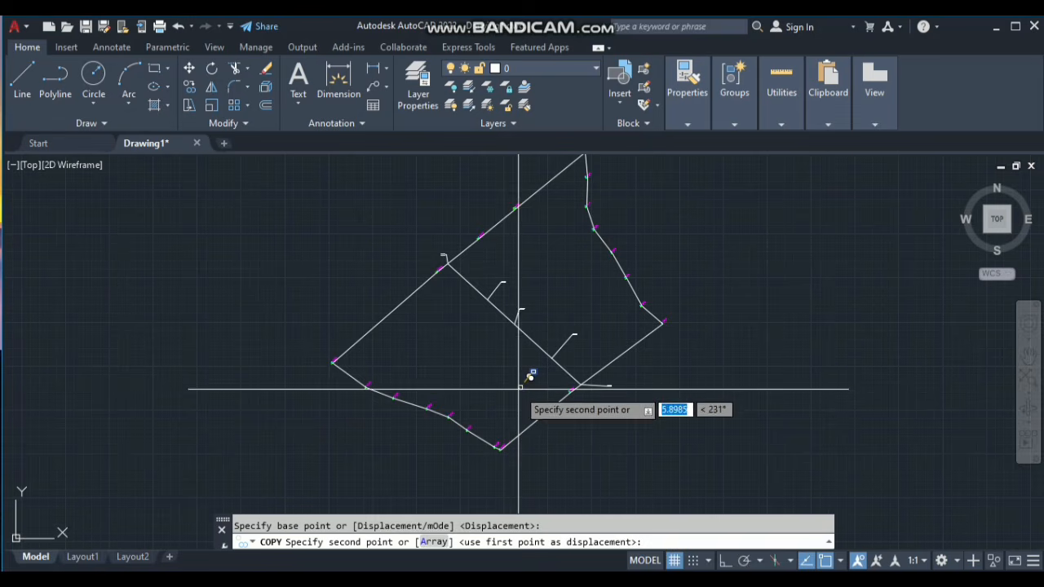
click(504, 410)
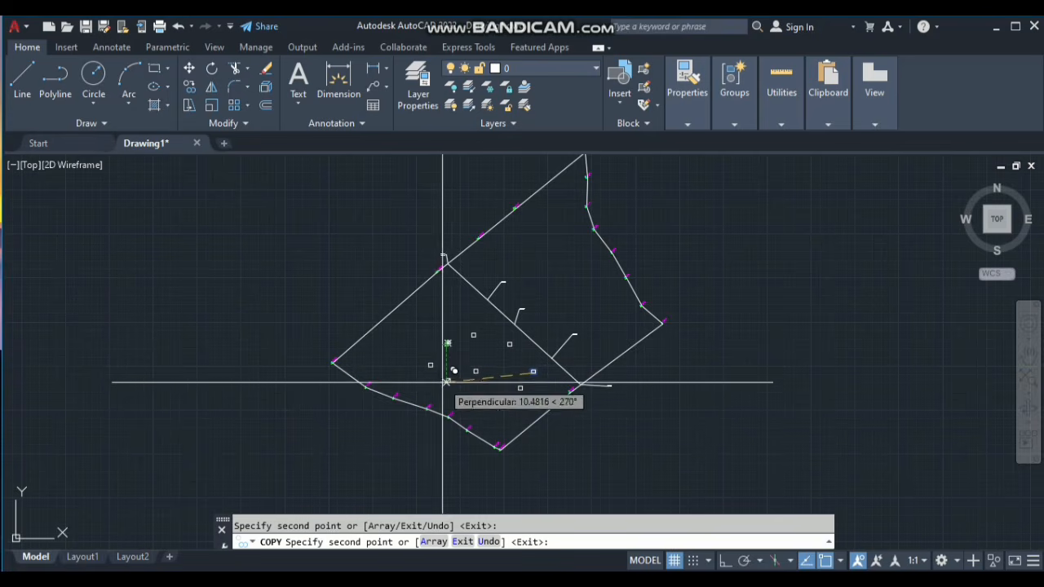
key(space)
Label the coordinates of the easternmost square's northeast and southeast corners with the CR command, placing both texts east of the square.
scroll(510, 387, up, 3)
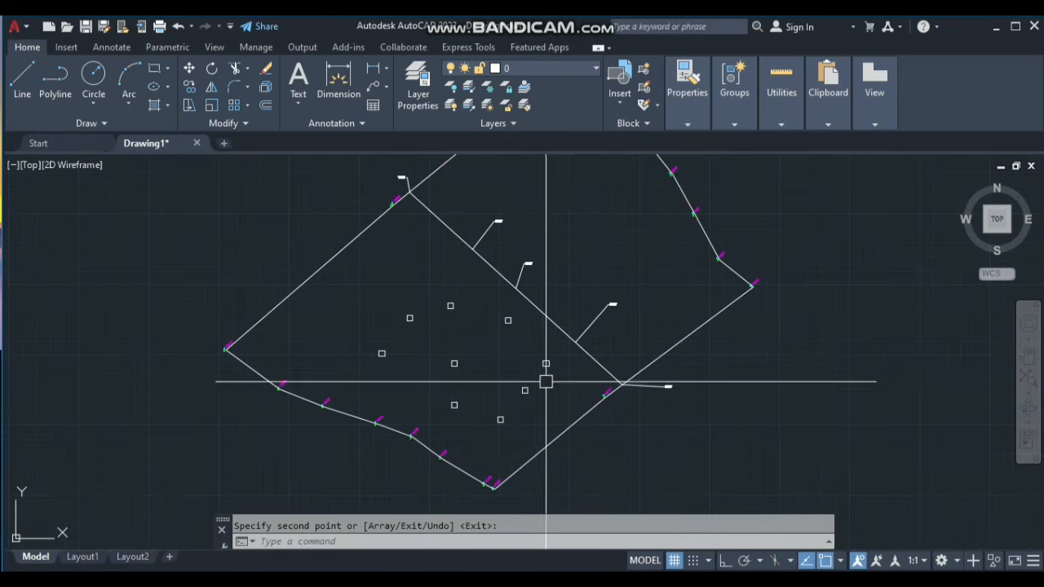
scroll(546, 381, up, 2)
scroll(540, 361, up, 4)
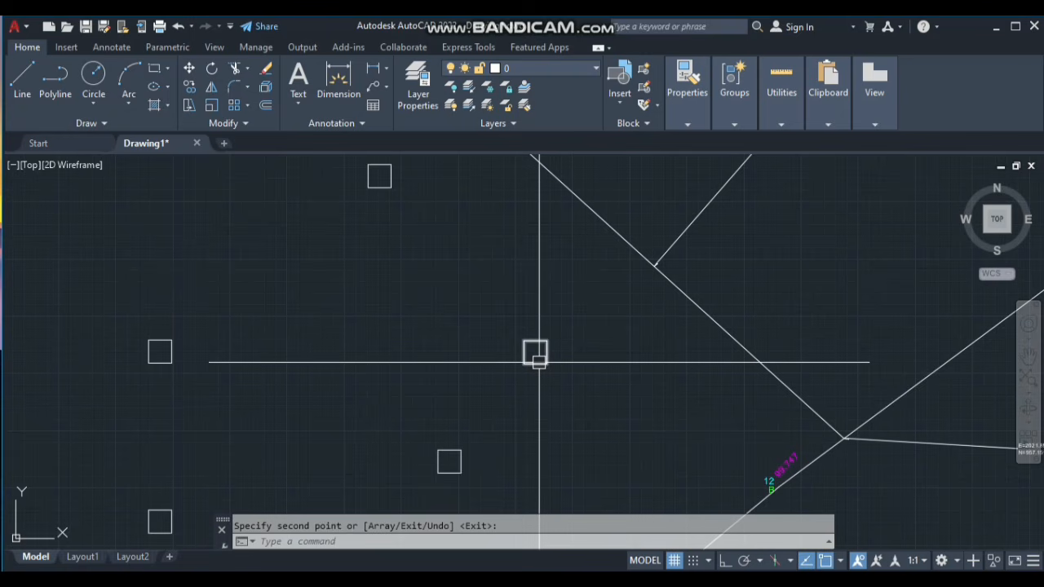
text(c)
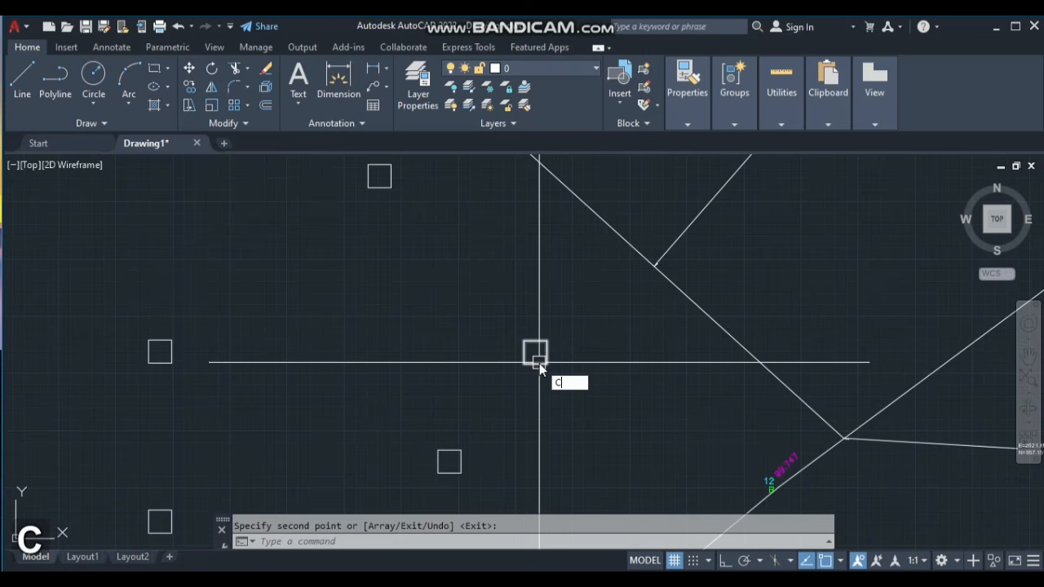
text(r)
key(space)
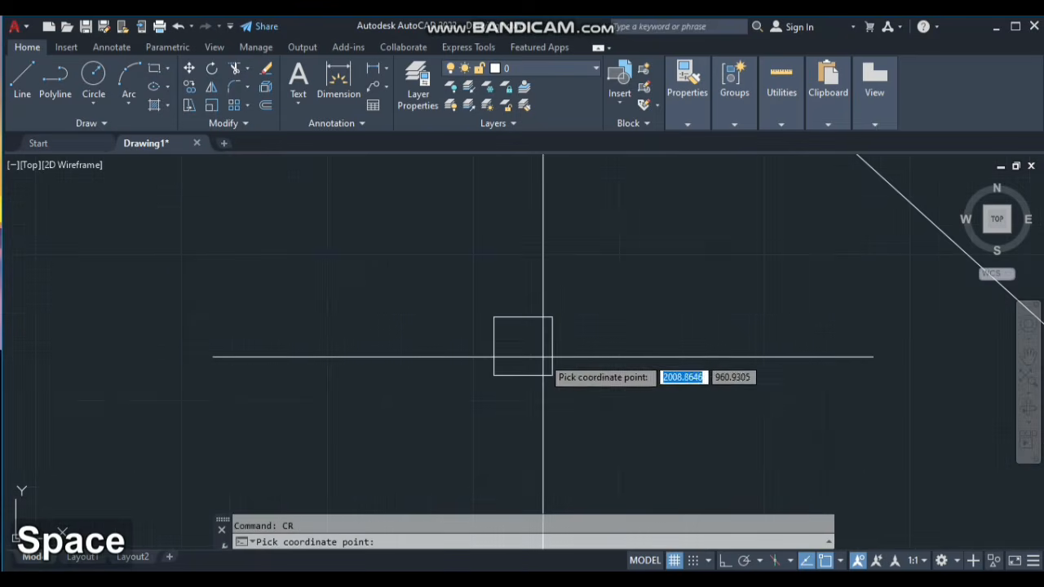
click(552, 315)
click(581, 282)
key(space)
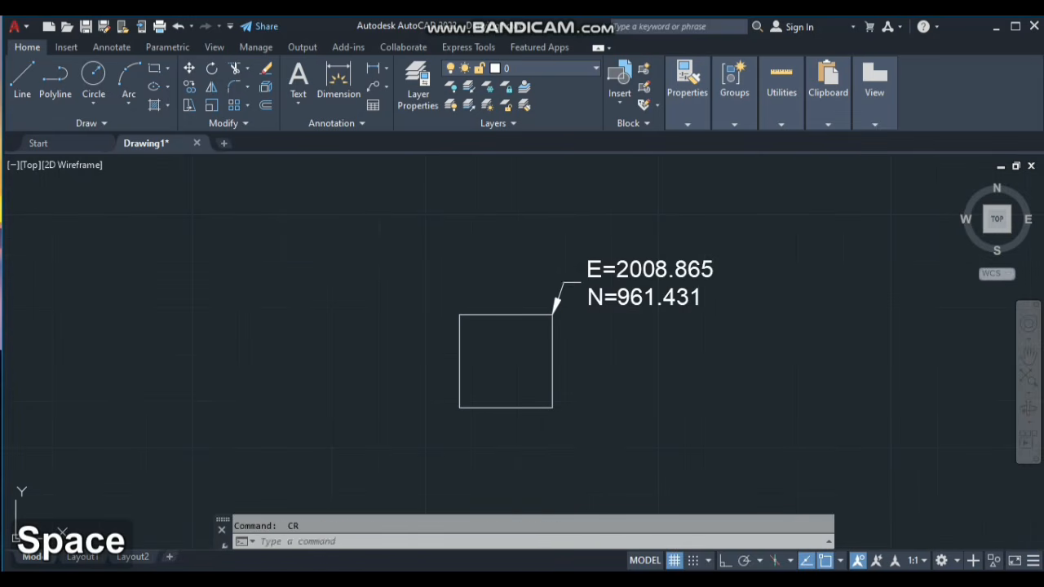
click(553, 412)
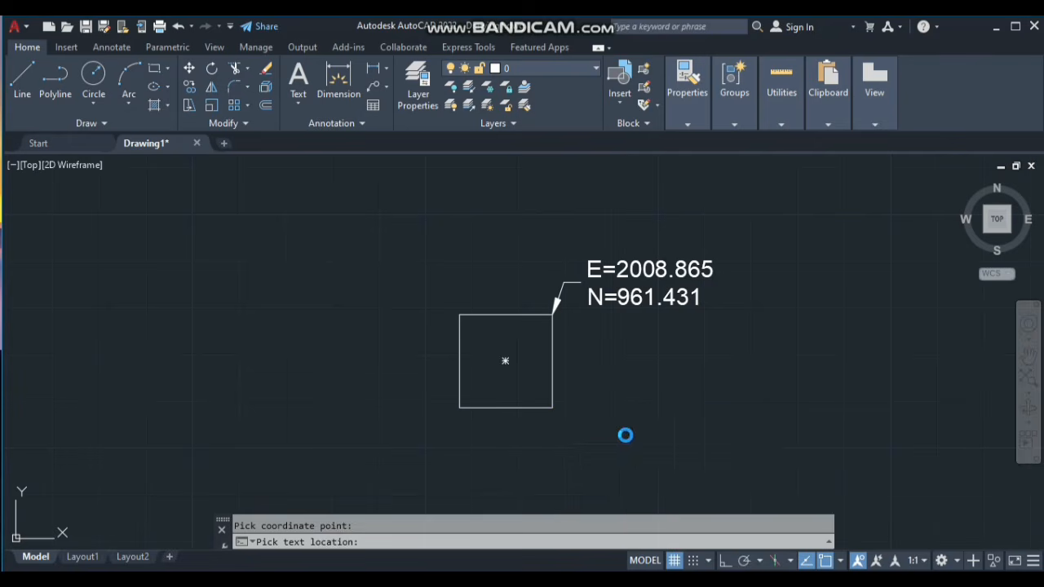
Label the coordinates of the same square's centre and its northwest and southwest corners, placing the texts outside the square.
key(space)
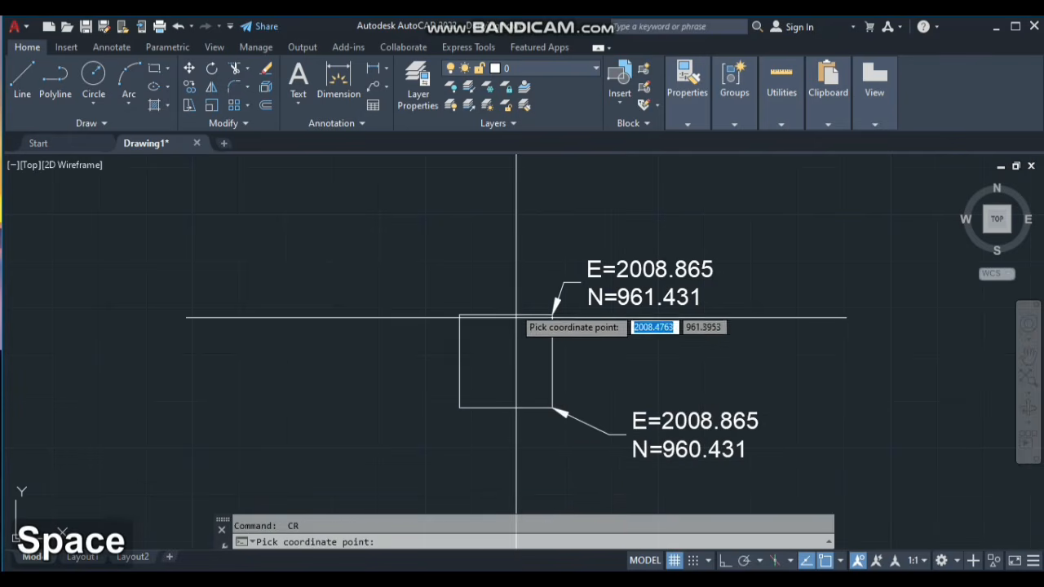
click(506, 361)
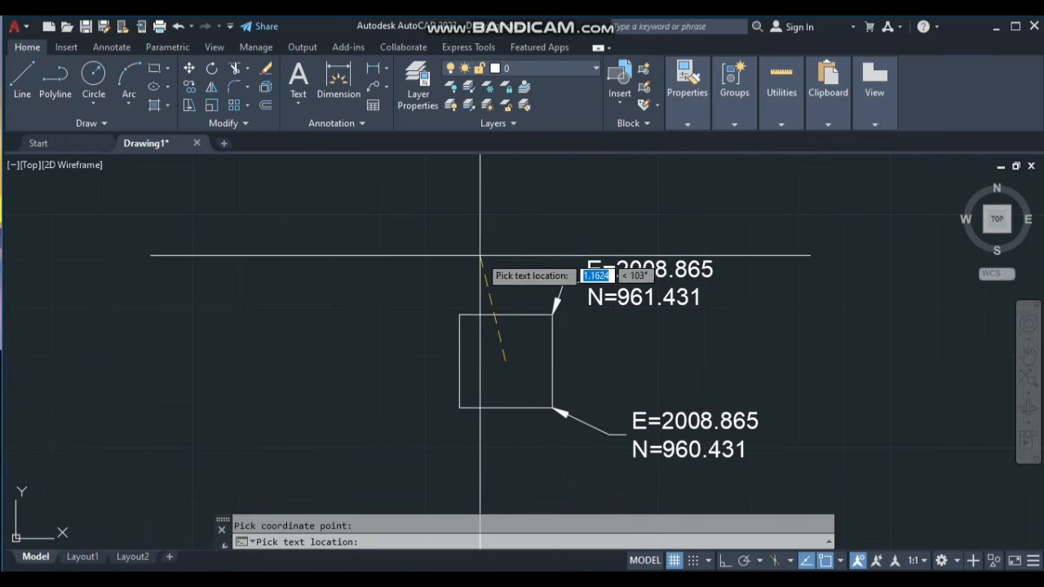
key(space)
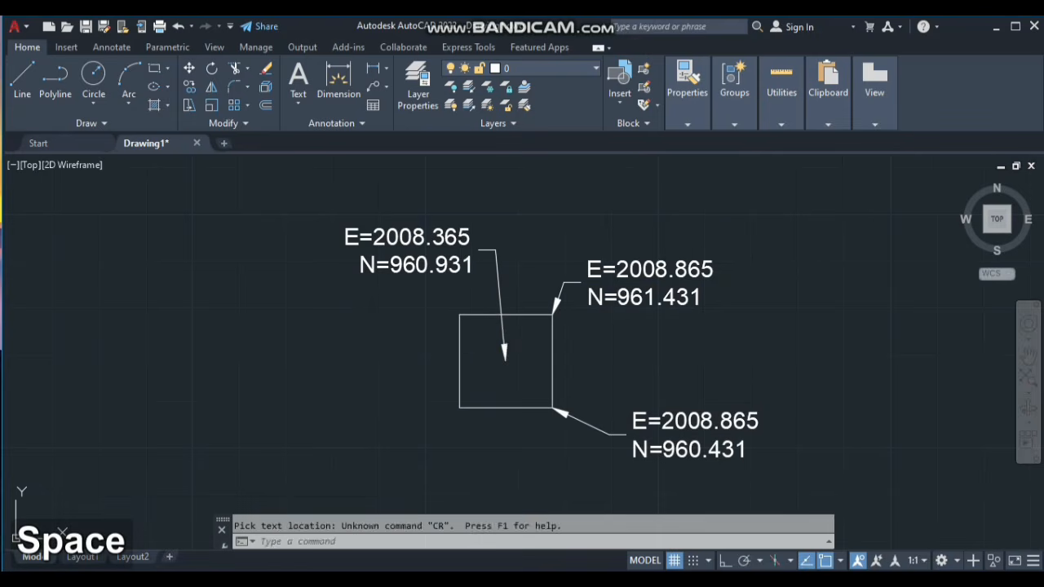
click(459, 315)
click(402, 369)
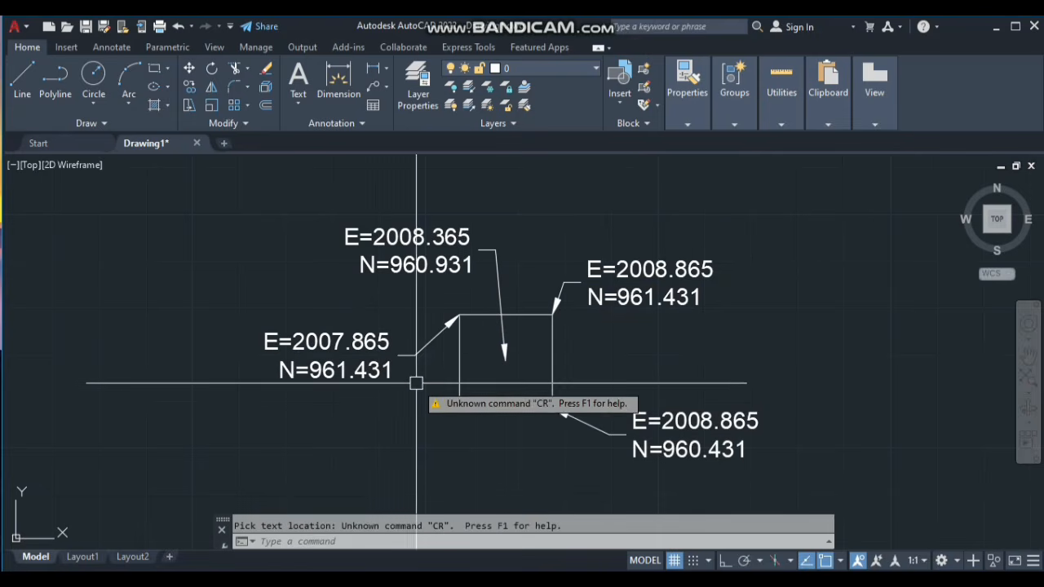
key(space)
click(459, 407)
click(419, 448)
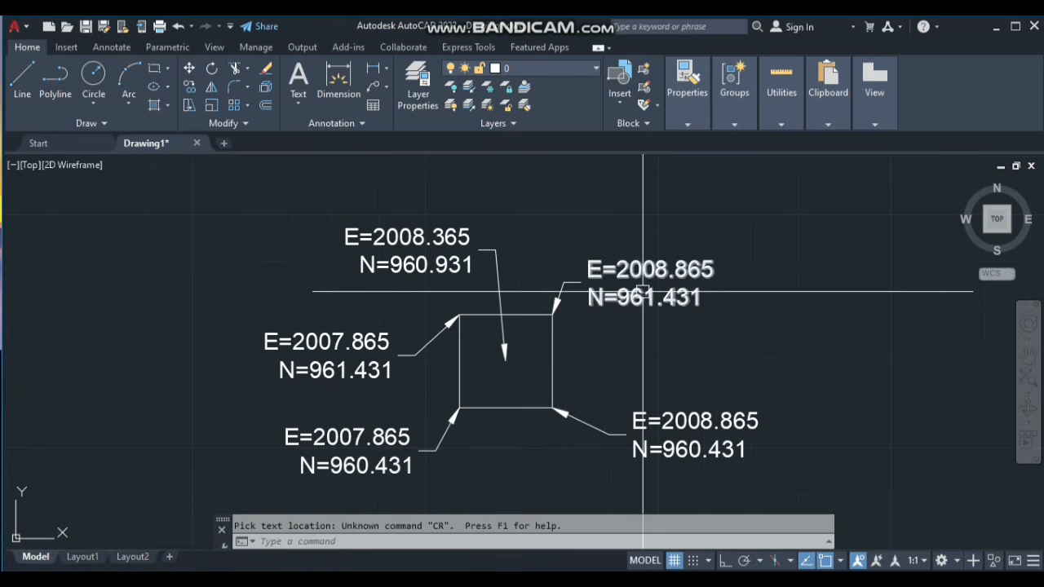
Label the coordinates of the southwest and southeast corners of the small square just southwest of the labelled one, using the CR command.
scroll(555, 291, down, 5)
scroll(550, 388, up, 3)
key(space)
scroll(560, 379, up, 5)
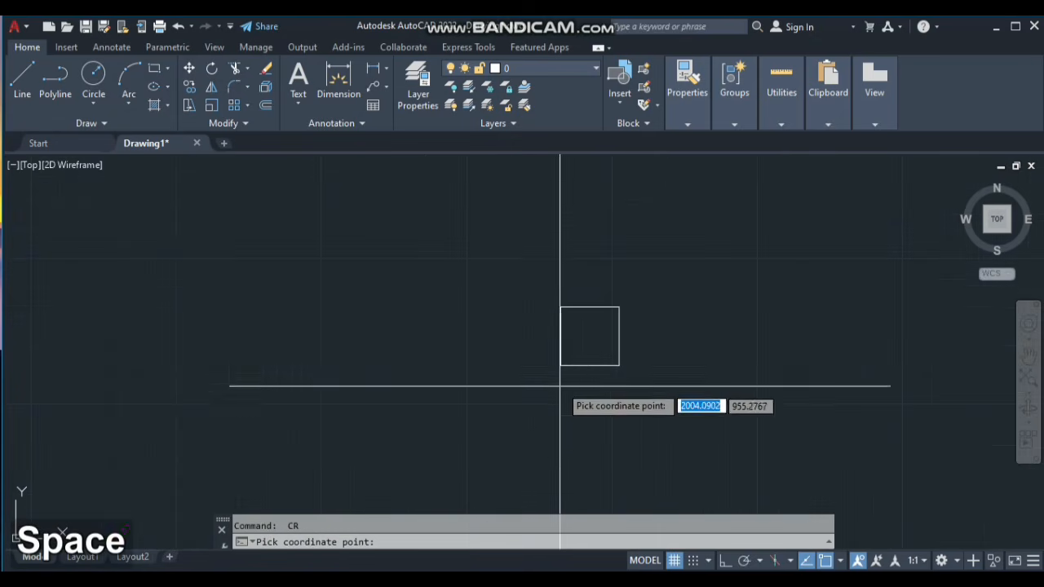
click(590, 336)
click(543, 426)
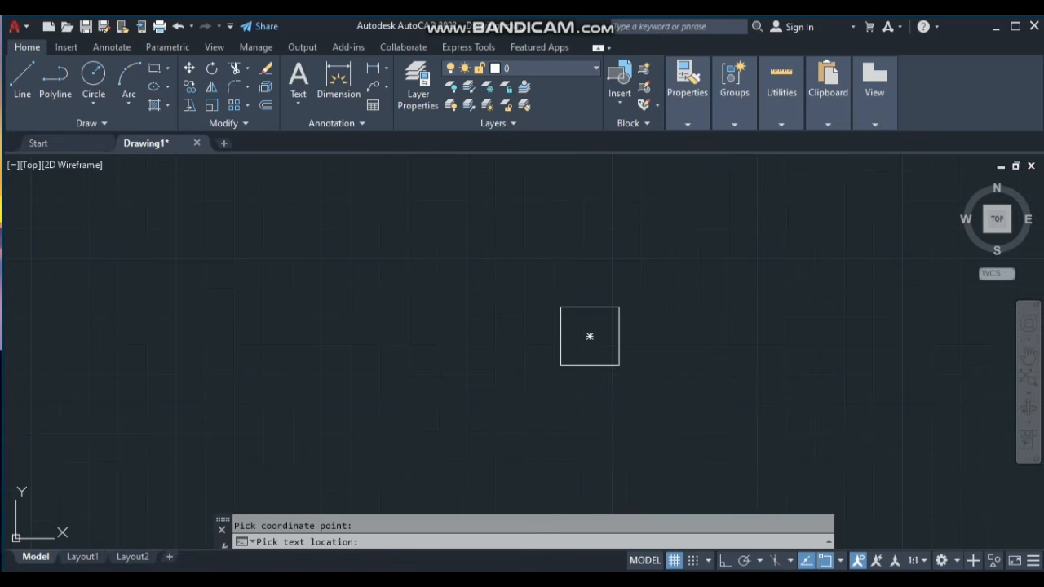
key(space)
click(620, 365)
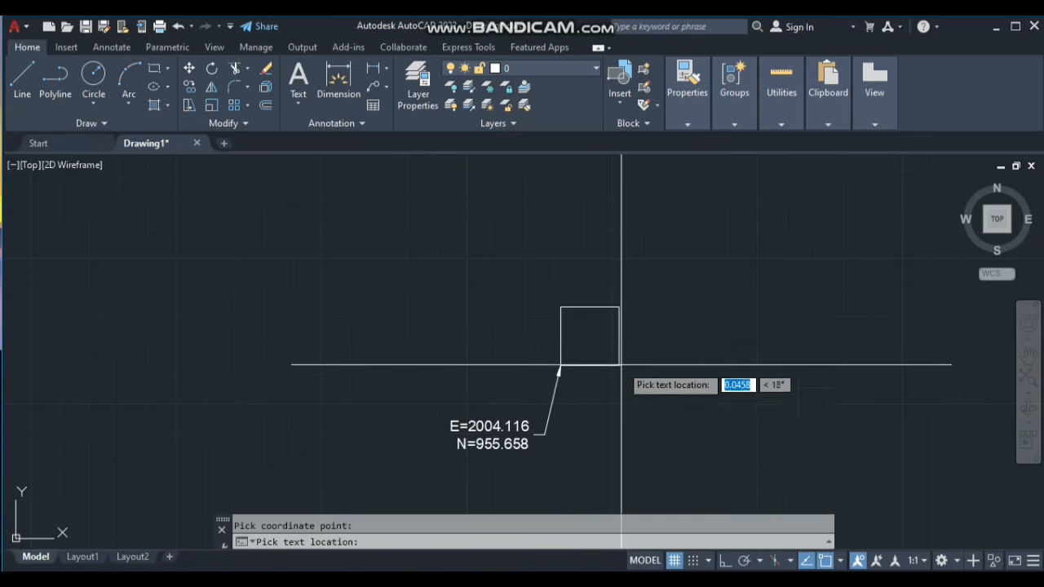
Label the same square's northeast and northwest corners, placing the coordinate texts above the square on their respective sides.
key(space)
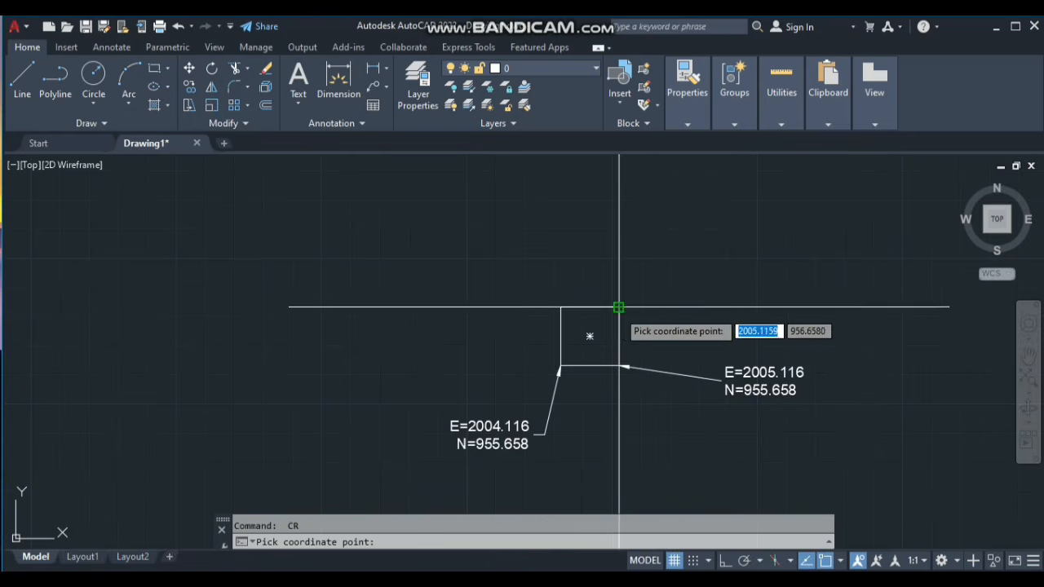
click(620, 307)
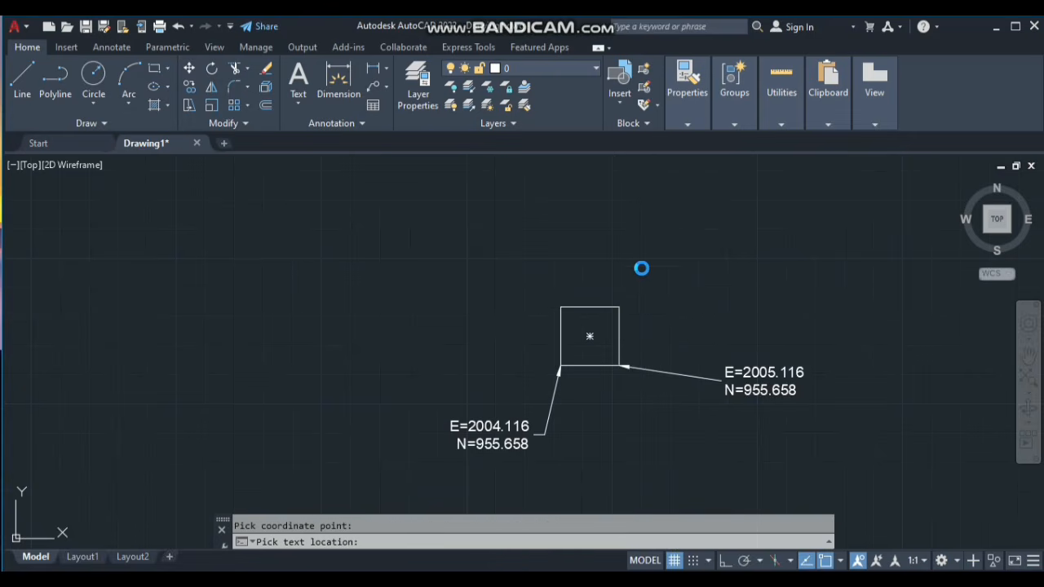
key(space)
key(space)
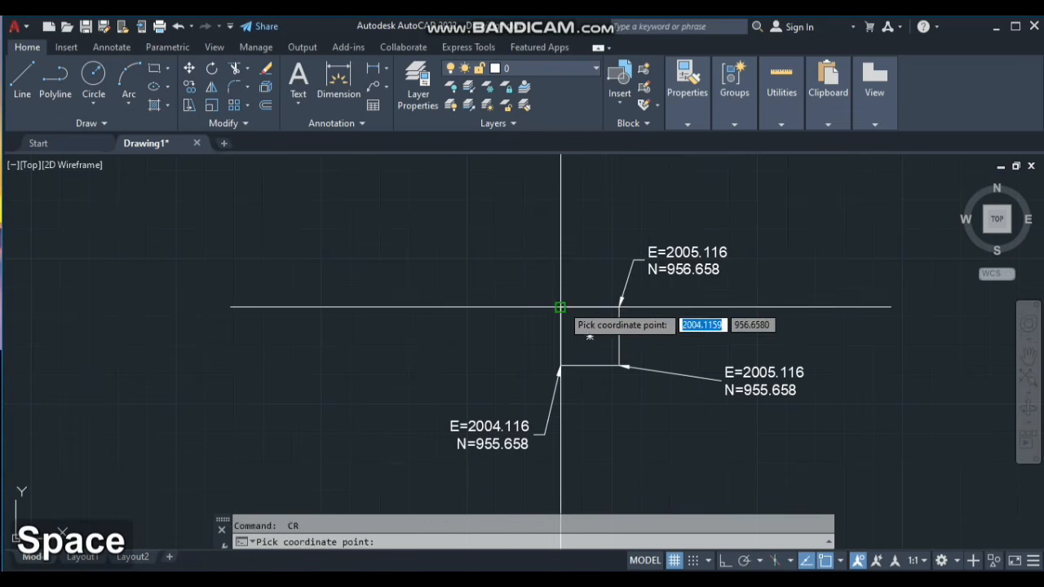
click(590, 336)
click(571, 282)
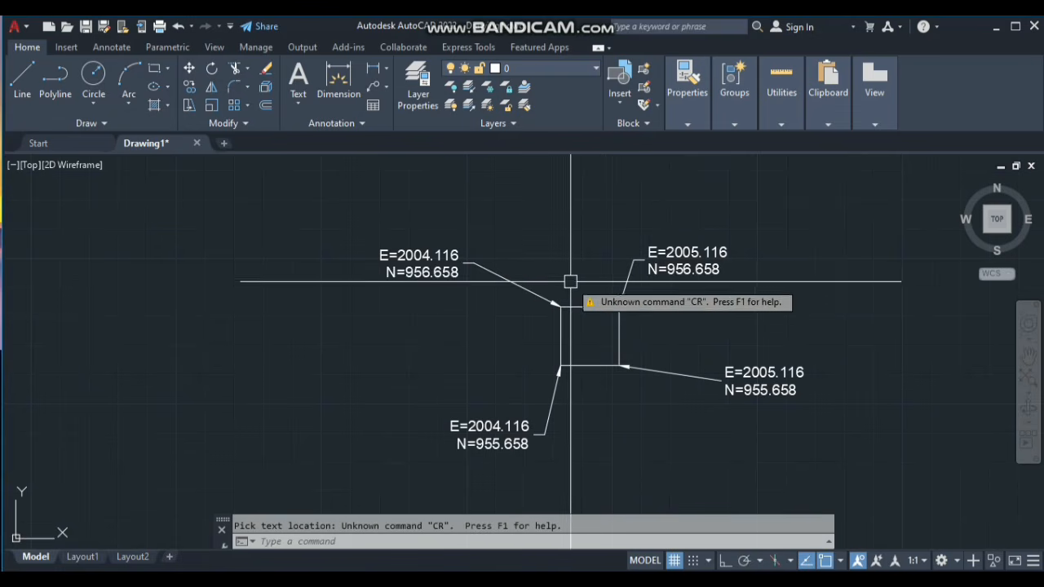
Label the coordinates of the southernmost small square's southeast and northeast corners, placing both texts east of the square.
scroll(620, 326, down, 8)
key(space)
scroll(612, 387, up, 8)
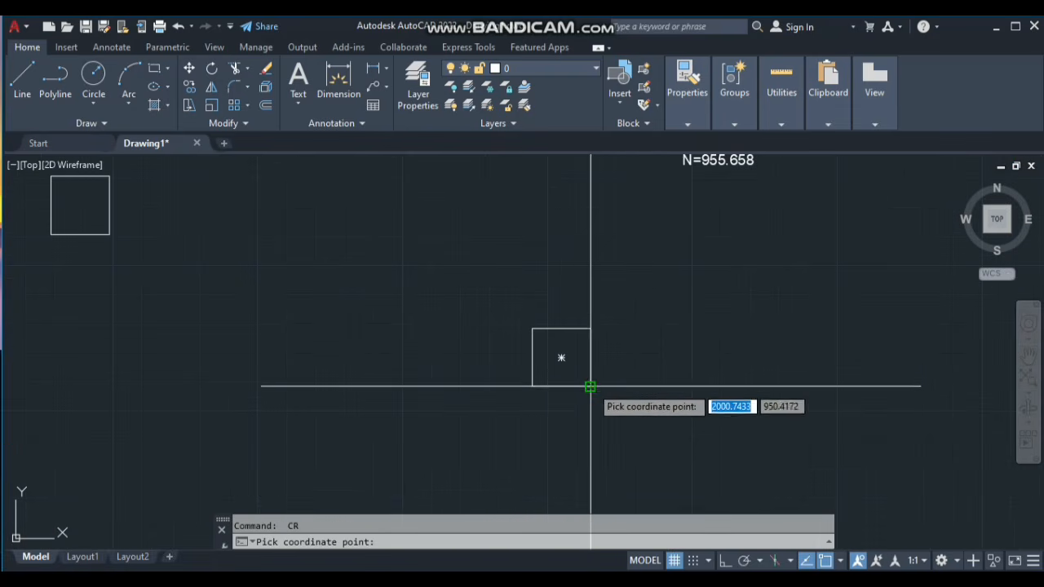
click(590, 386)
click(608, 406)
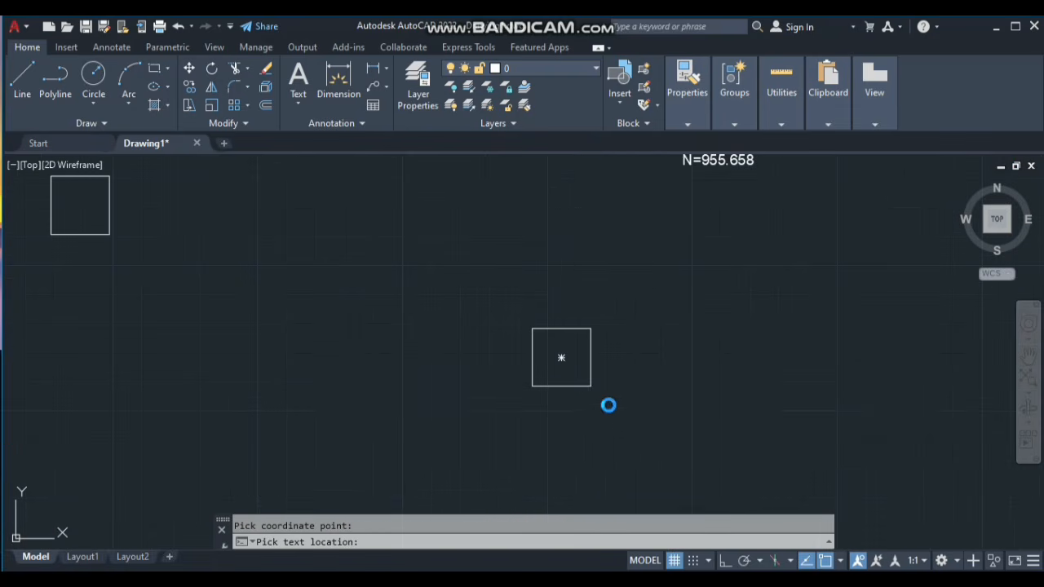
click(652, 406)
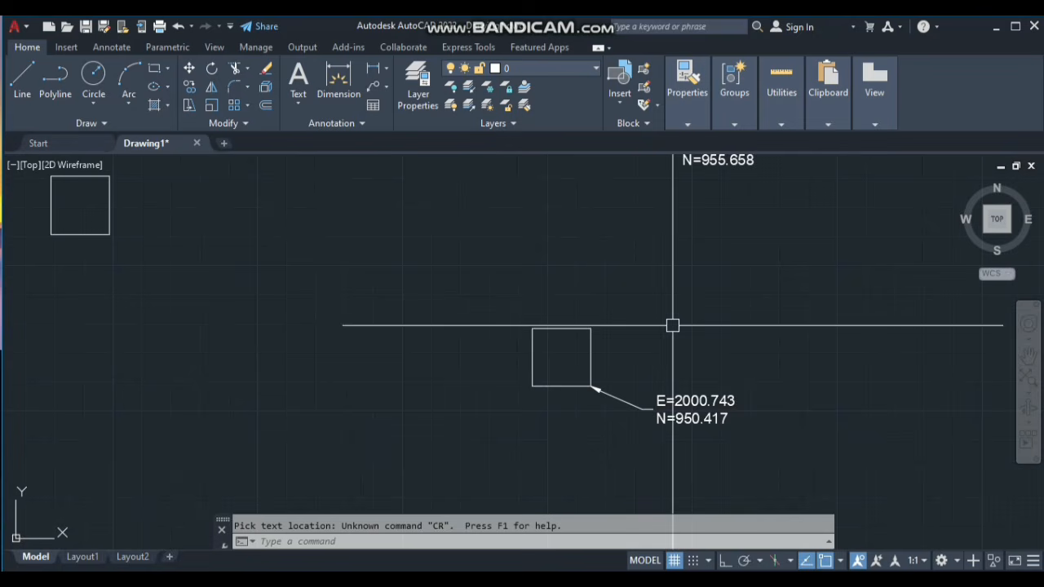
key(space)
click(590, 329)
click(629, 322)
Label the coordinates of the southernmost square's northwest and southwest corners, placing both texts west of the square.
key(space)
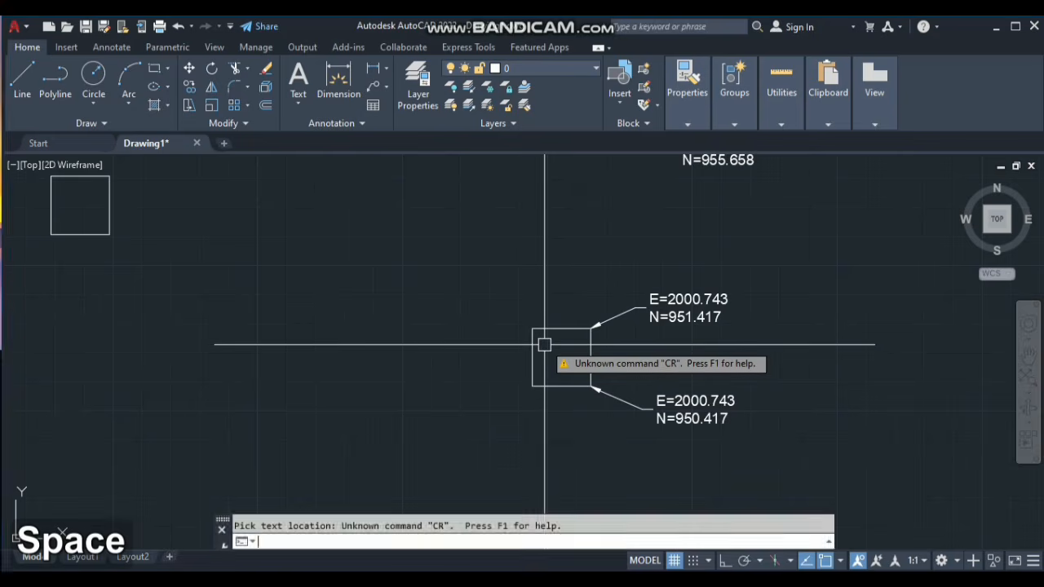
click(531, 330)
click(454, 319)
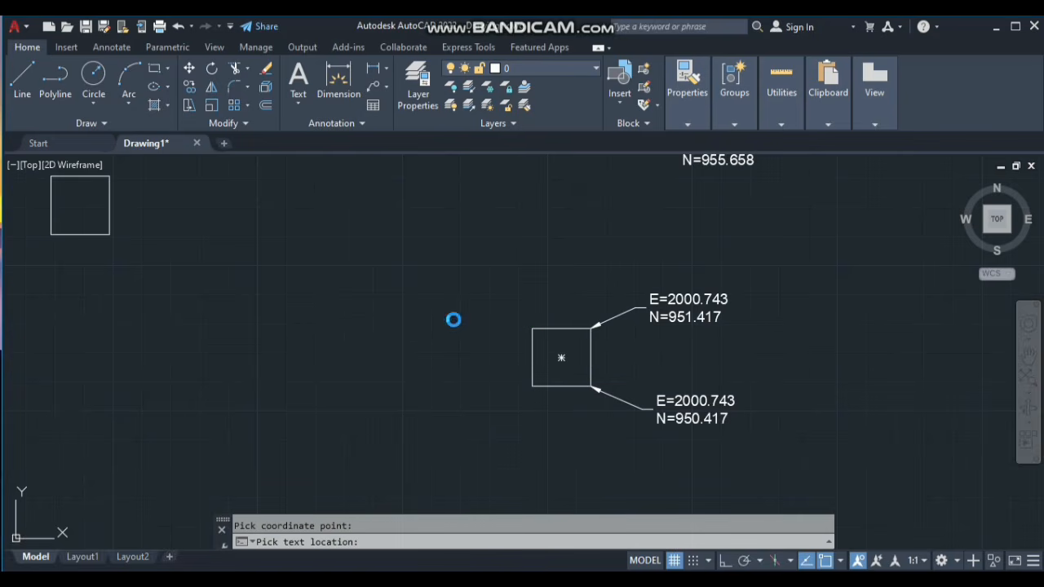
key(space)
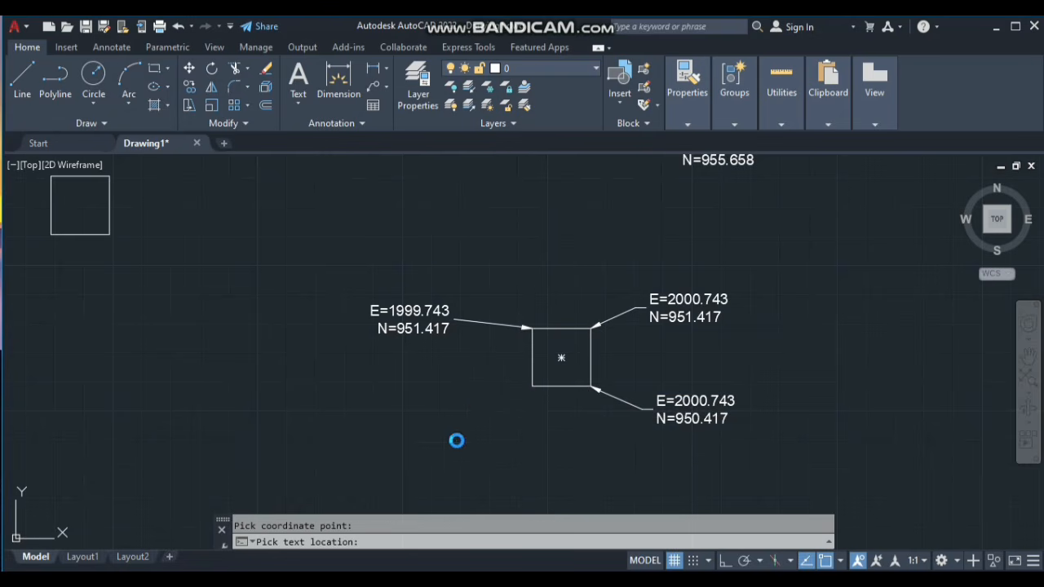
Label the southwest corner of the unlabelled small square just northwest of the southernmost one, with the coordinate text to its southwest.
scroll(531, 354, down, 5)
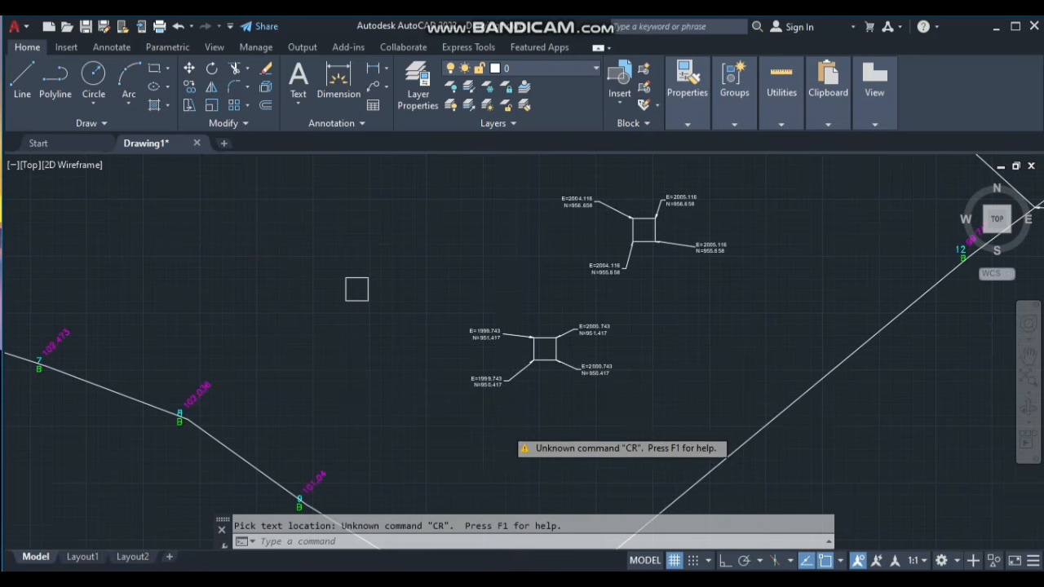
scroll(499, 392, down, 3)
scroll(513, 377, up, 3)
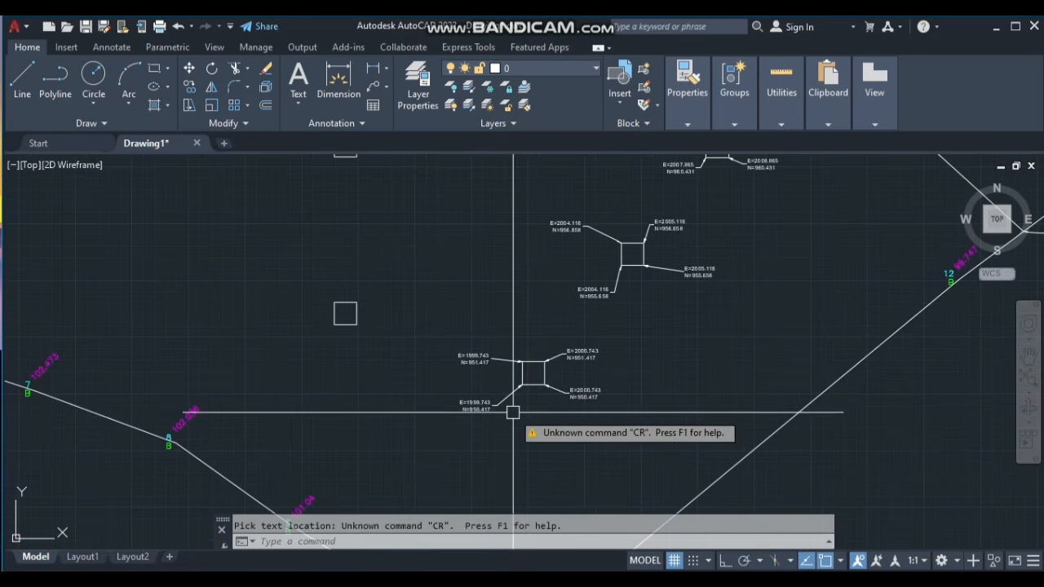
scroll(535, 424, down, 2)
key(space)
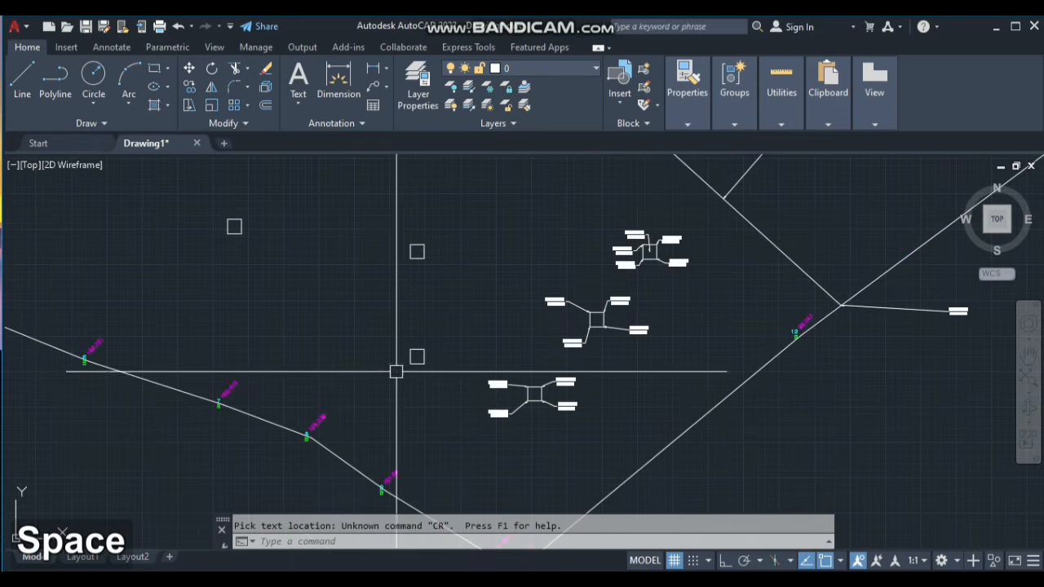
scroll(419, 379, up, 6)
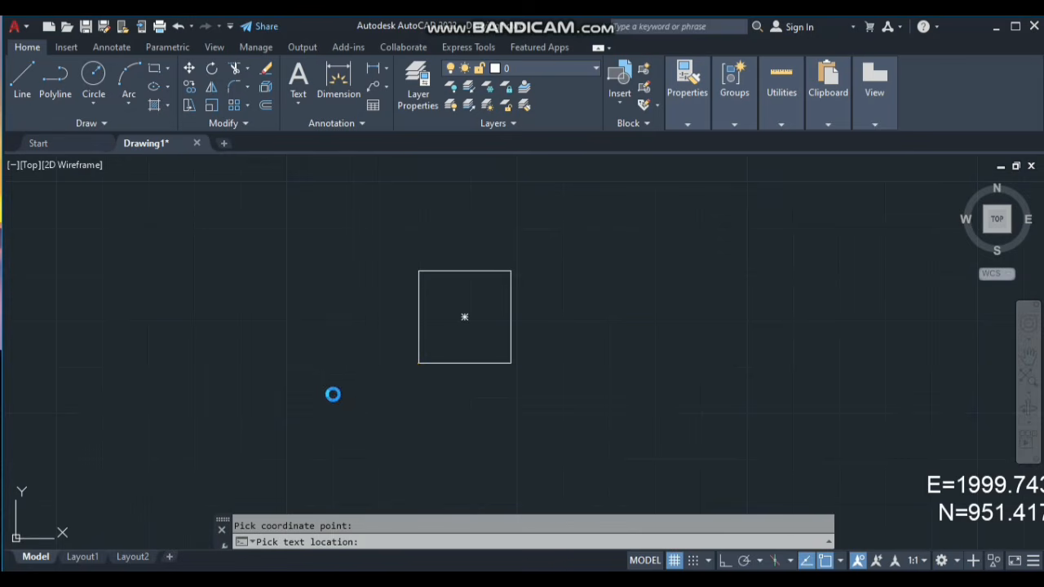
click(350, 395)
scroll(410, 360, up, 2)
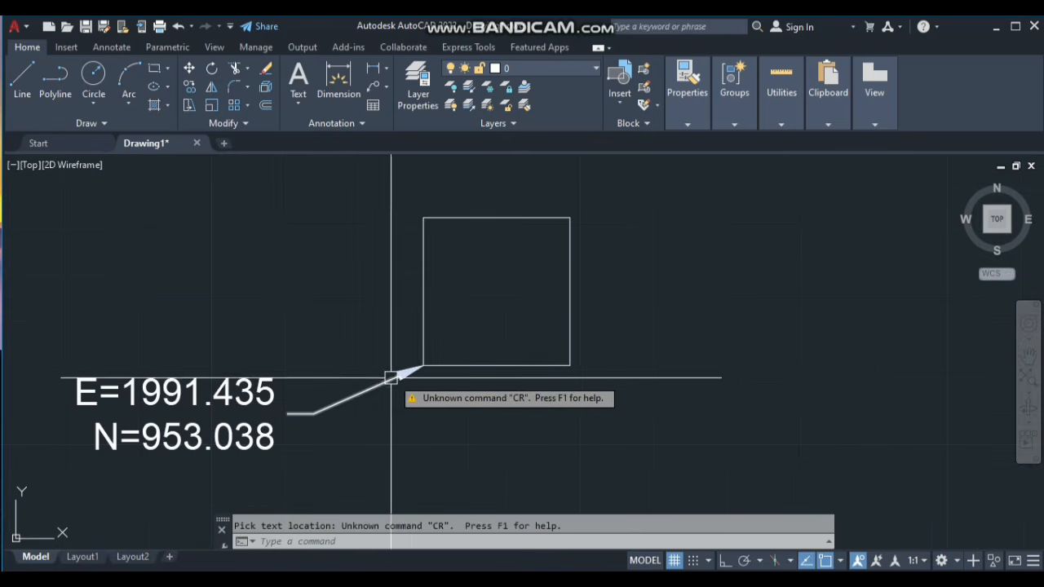
Label the coordinates of this square's southeast and northeast corners, placing both texts east of the square.
key(space)
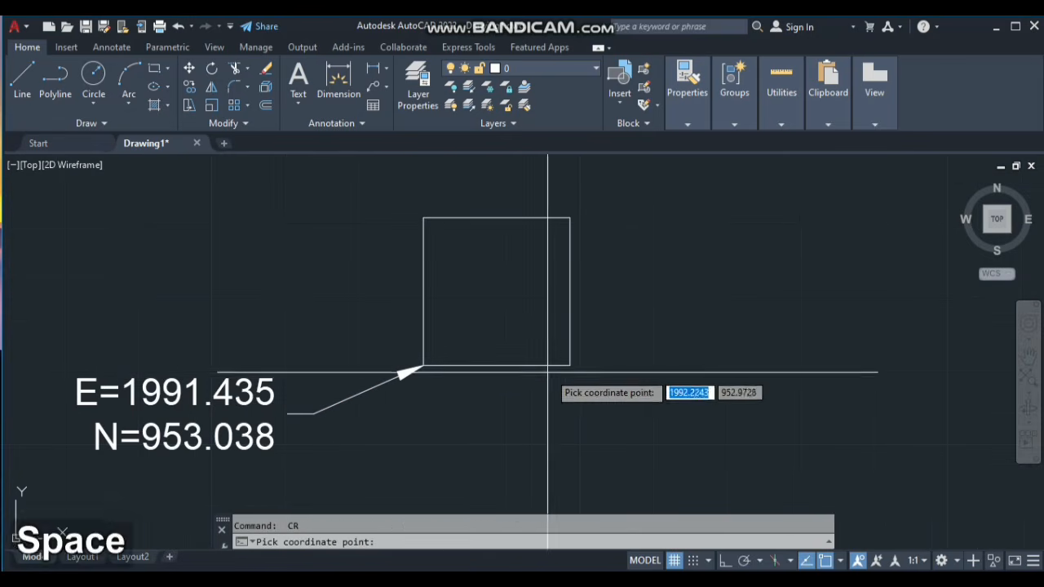
click(570, 365)
click(682, 385)
scroll(554, 419, down, 1)
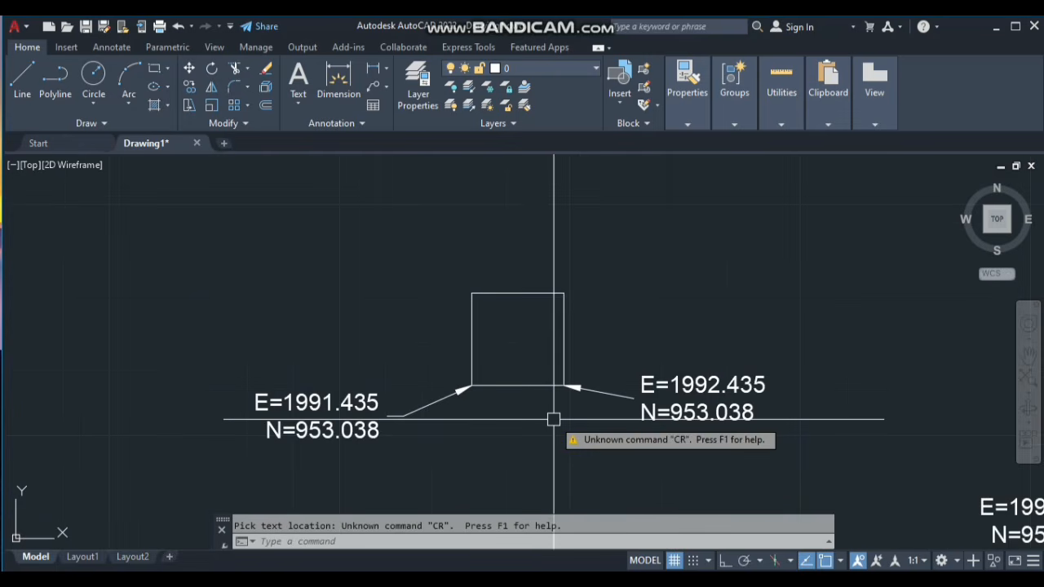
key(space)
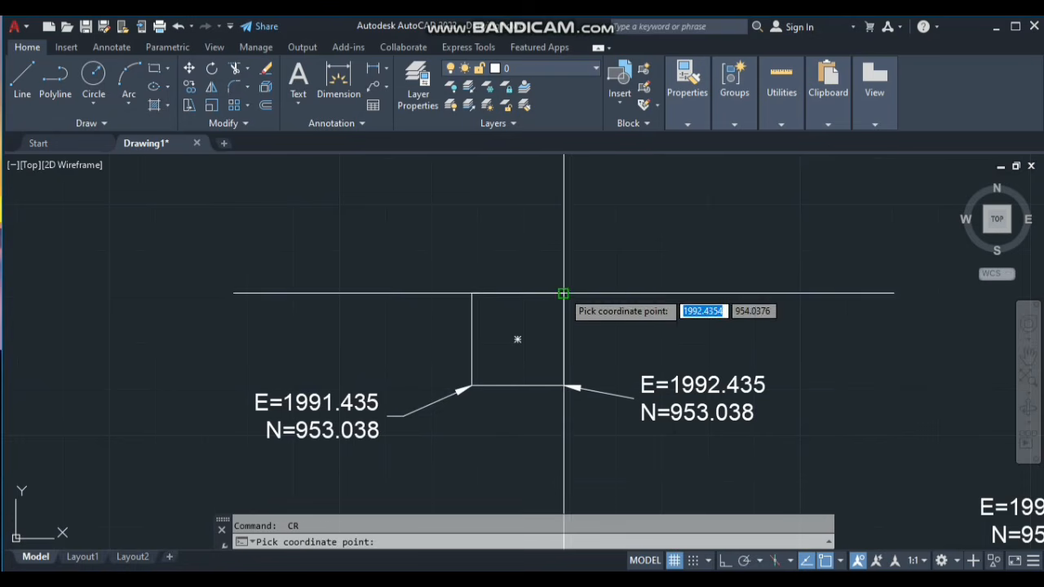
click(563, 293)
click(620, 240)
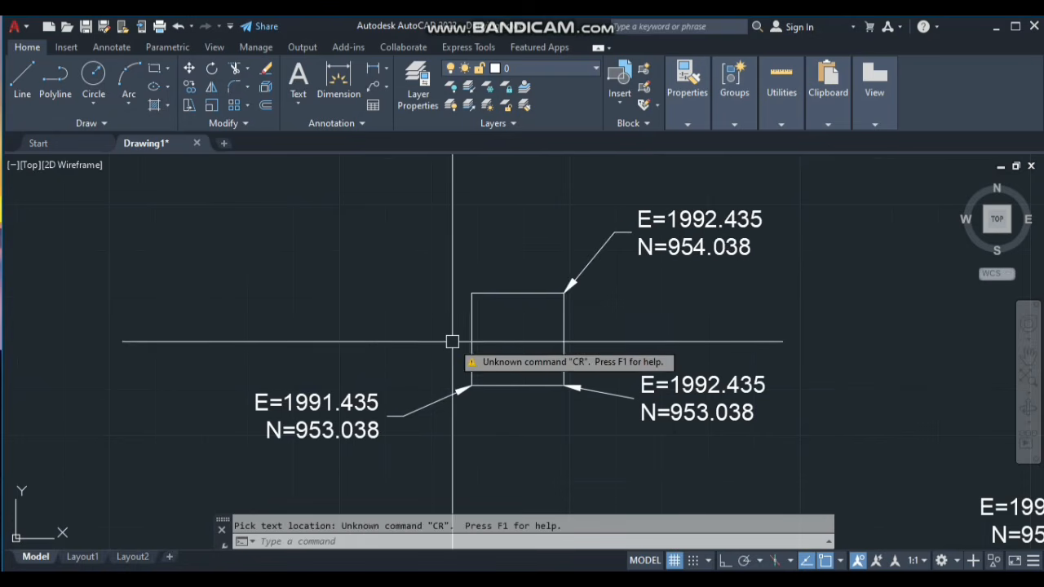
Increase the text height of the Standard dimension style.
scroll(458, 354, down, 14)
scroll(544, 419, up, 2)
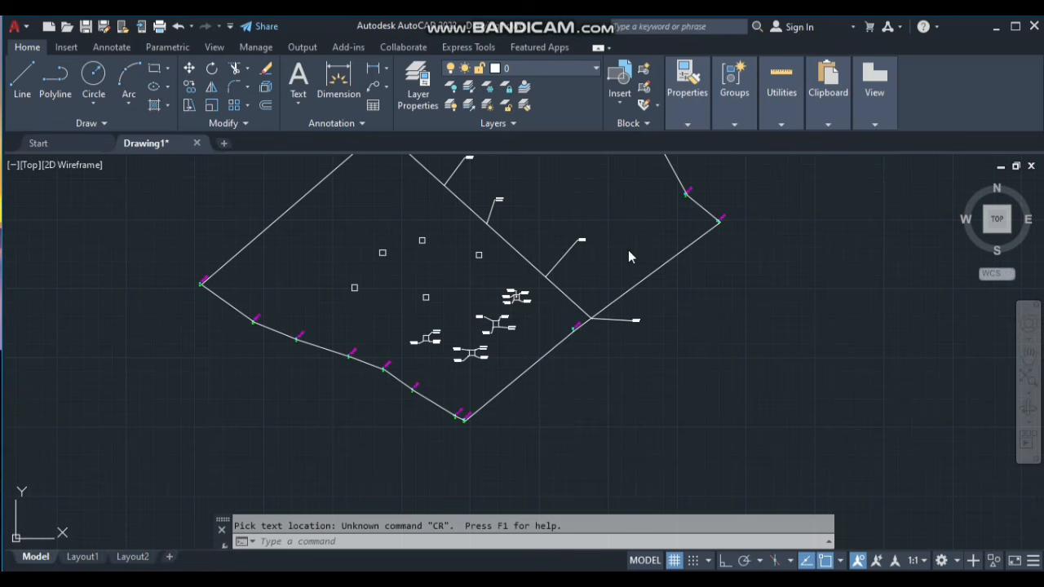
text(d)
key(space)
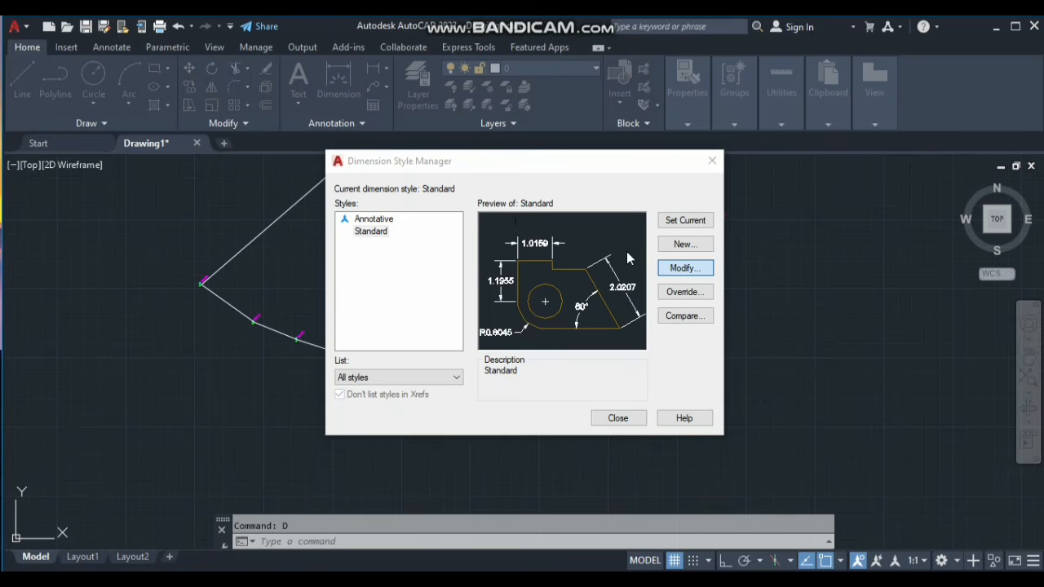
click(676, 273)
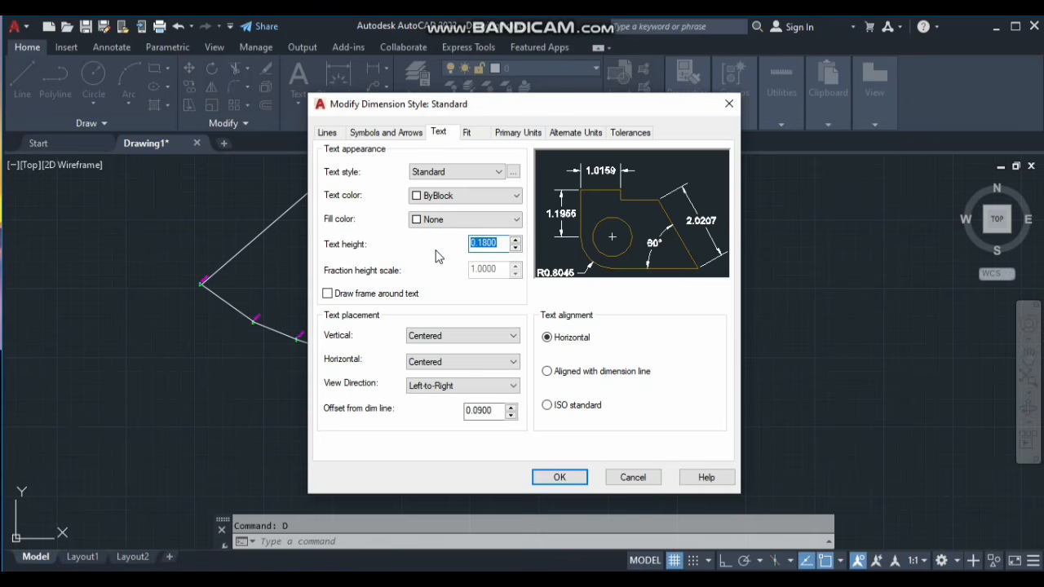
click(555, 478)
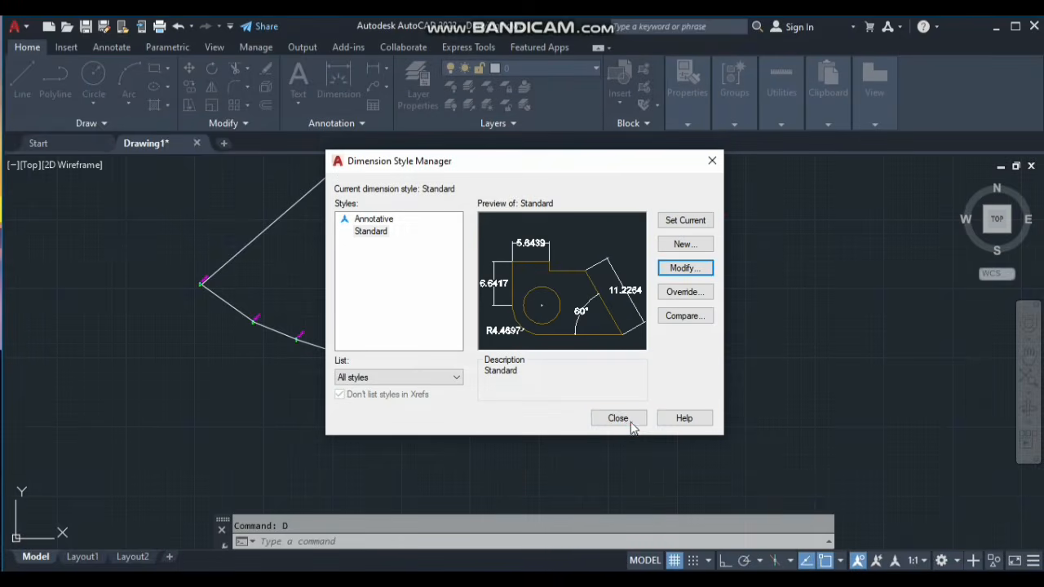
click(619, 419)
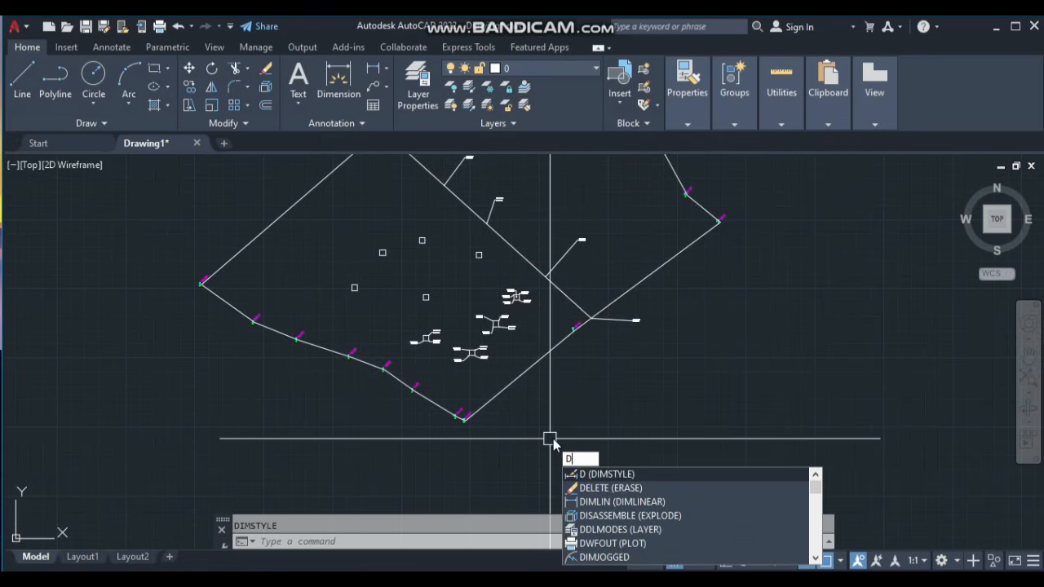
Add an aligned dimension along the southeast boundary from point 11 to the dividing line's southeast end, placed outside the parcel.
text(AL)
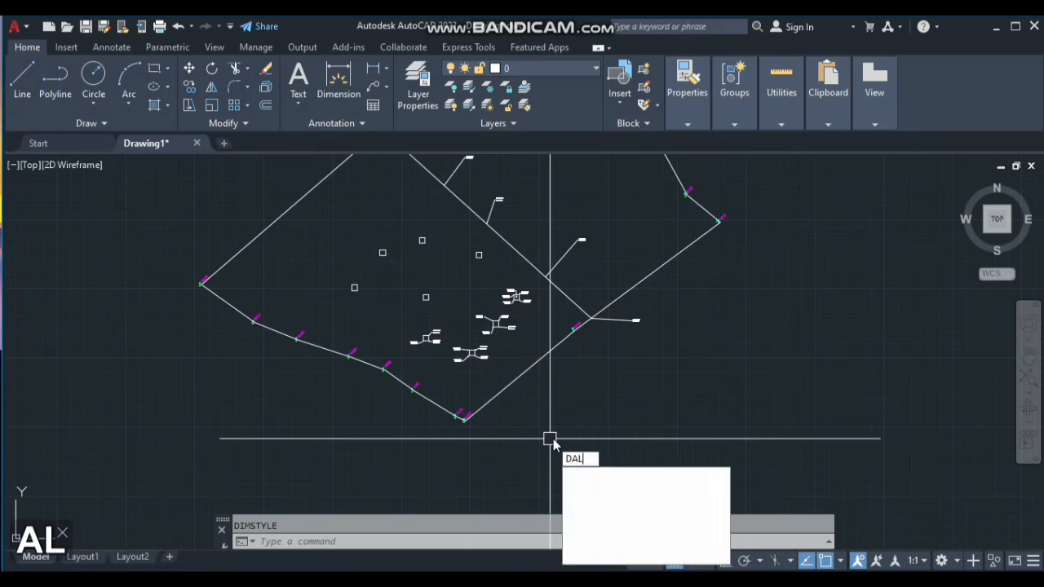
key(space)
scroll(437, 428, up, 5)
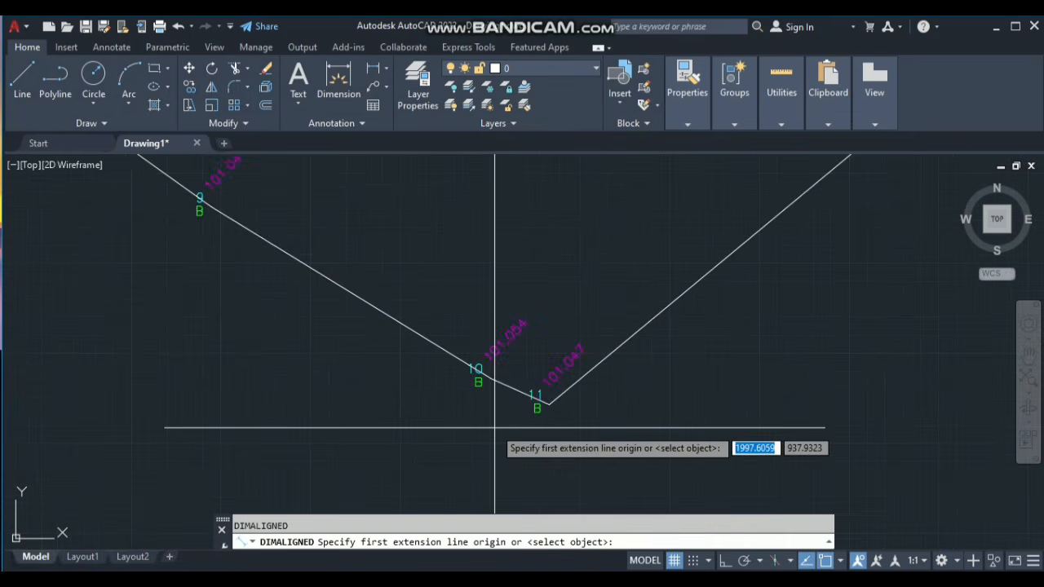
click(544, 403)
scroll(410, 486, down, 4)
scroll(634, 299, up, 4)
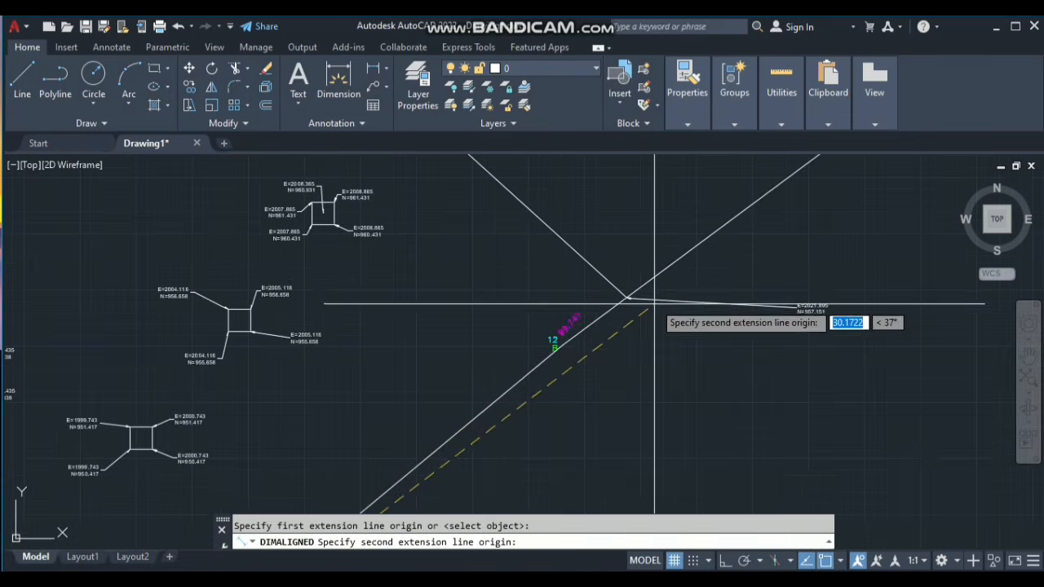
click(627, 298)
click(597, 283)
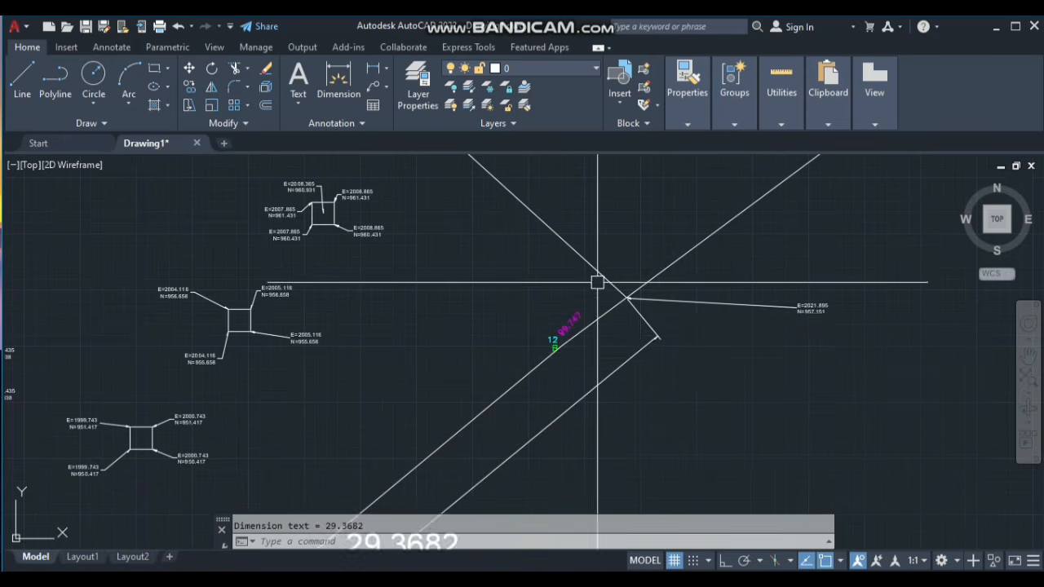
Examine the new aligned dimension along the southeast boundary and the size of its text.
scroll(550, 342, down, 3)
scroll(517, 381, up, 2)
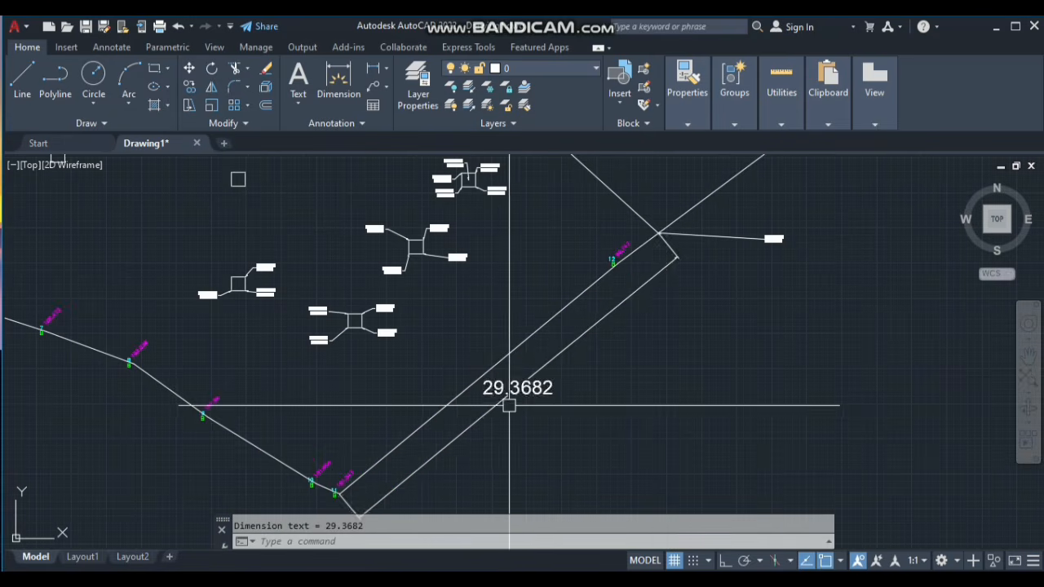
scroll(583, 408, down, 3)
scroll(588, 387, up, 3)
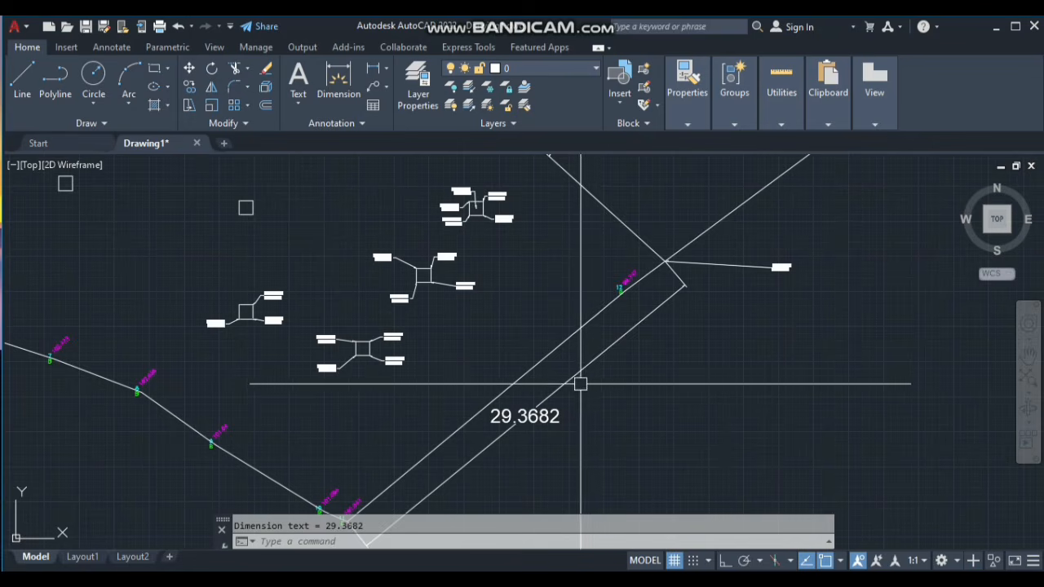
scroll(573, 396, up, 2)
scroll(544, 406, down, 2)
scroll(545, 406, up, 4)
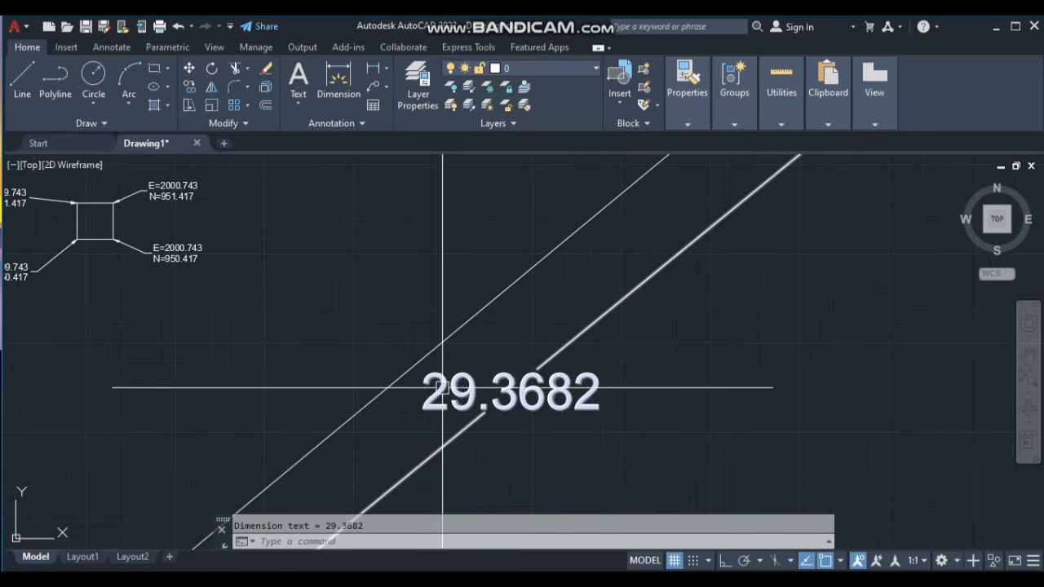
scroll(459, 380, down, 3)
scroll(444, 381, up, 3)
scroll(444, 380, down, 3)
Erase the aligned dimension along the parcel's southeast boundary.
click(492, 352)
scroll(466, 384, down, 3)
scroll(483, 362, up, 3)
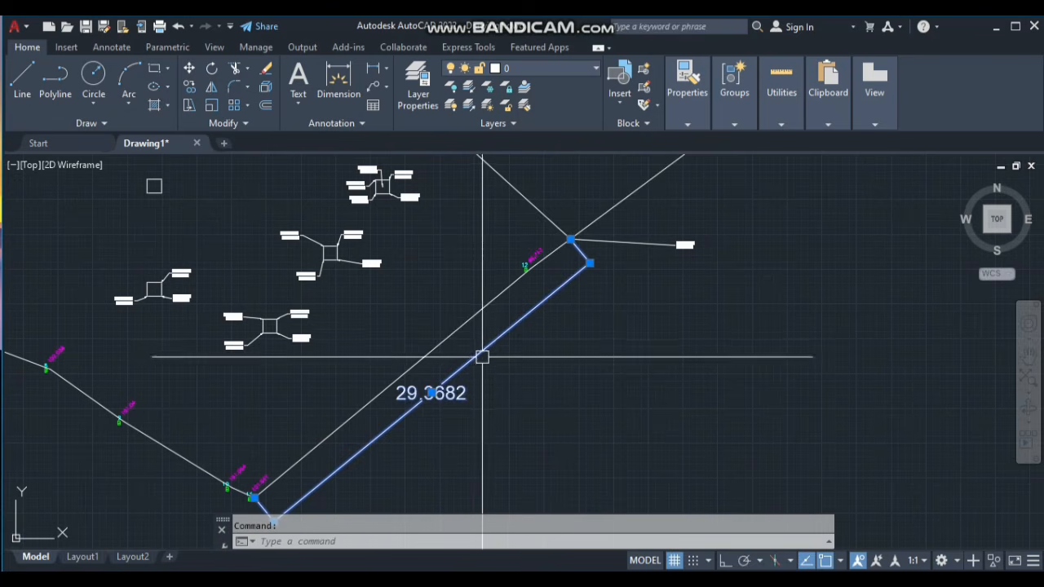
text(e)
key(space)
scroll(476, 413, down, 6)
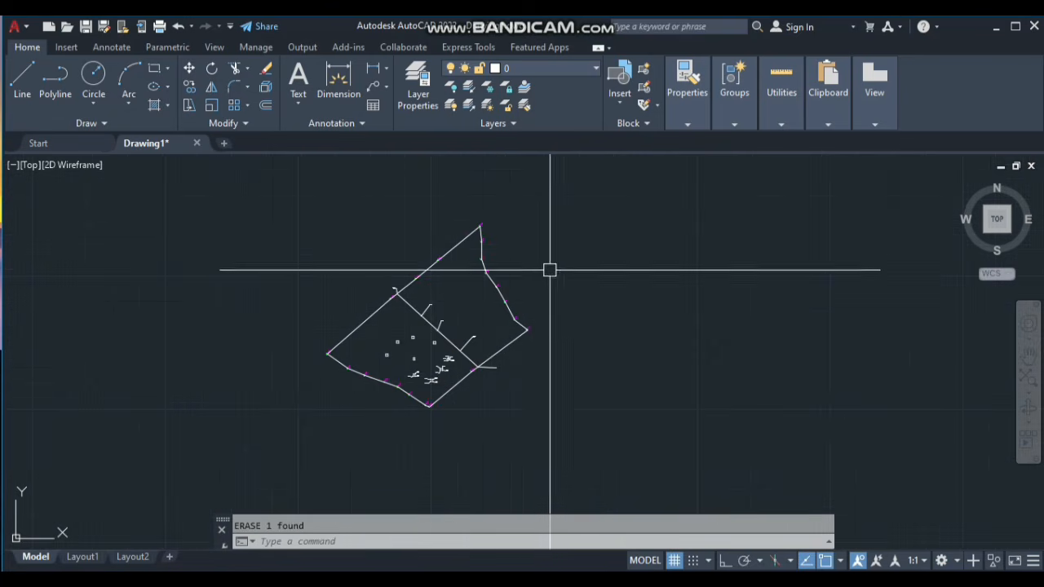
Copy the whole parcel with all its labels and squares, and paste it into a new blank drawing.
click(546, 206)
click(250, 431)
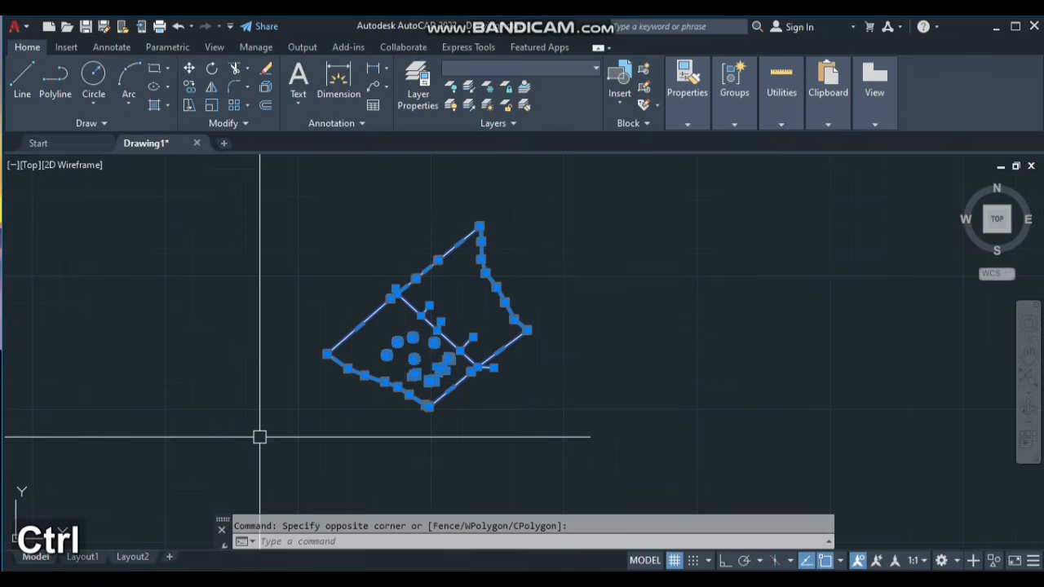
key(ctrl+c)
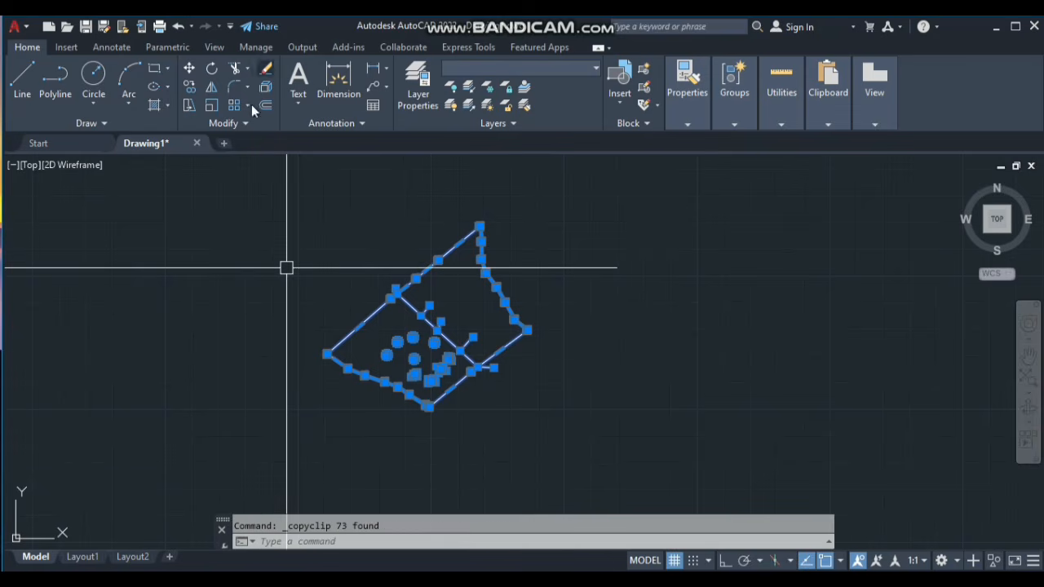
click(223, 144)
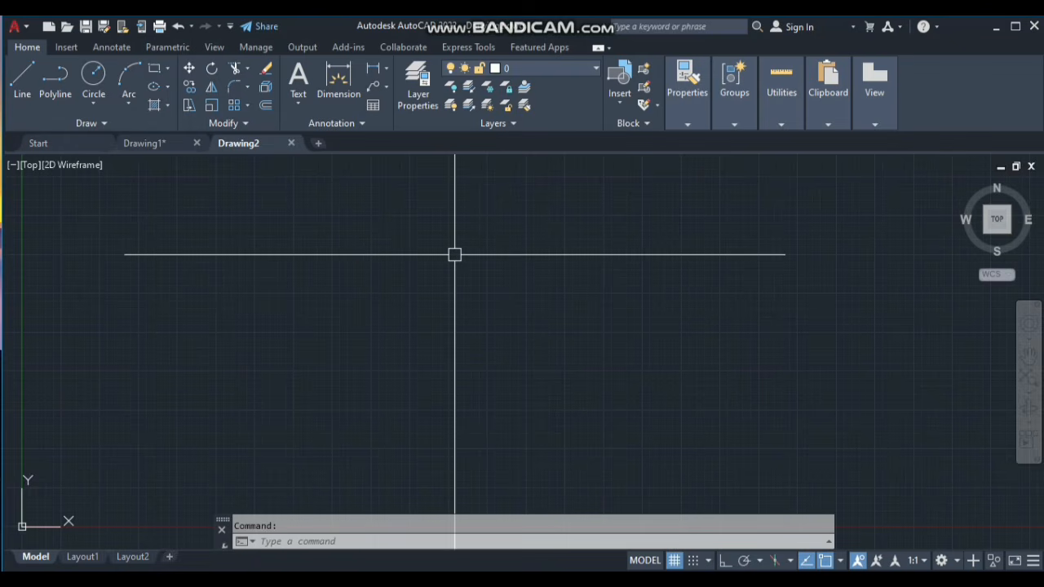
key(ctrl+v)
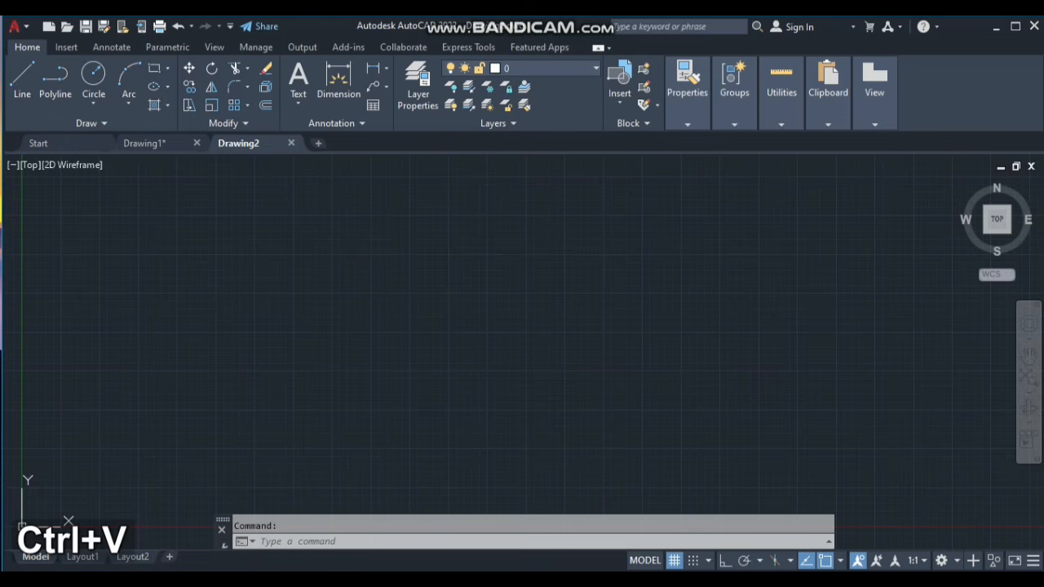
click(412, 315)
Erase all the small squares inside the parcel's southwest part together with their coordinate labels.
scroll(459, 280, up, 6)
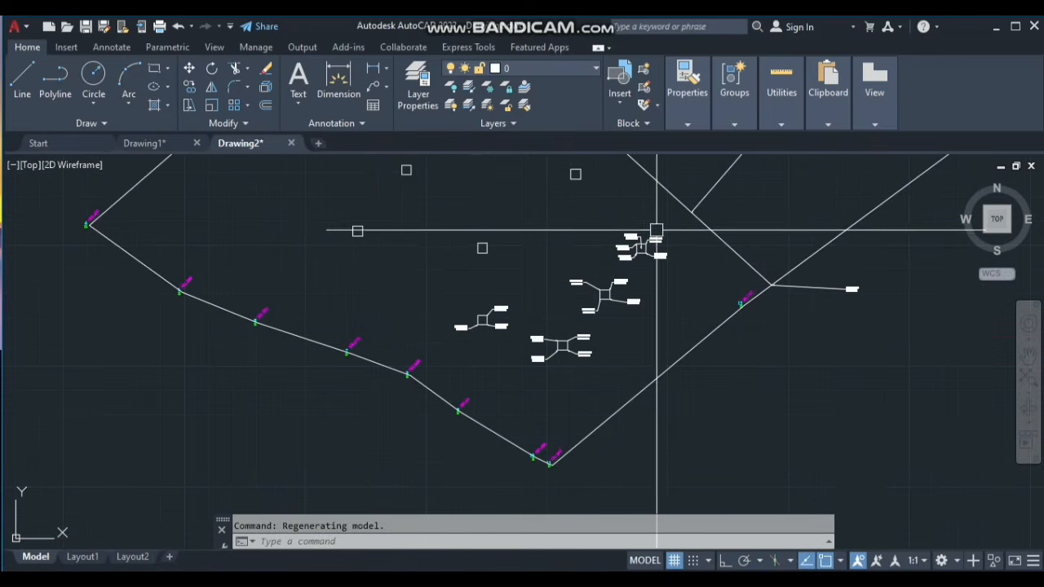
click(680, 227)
click(462, 350)
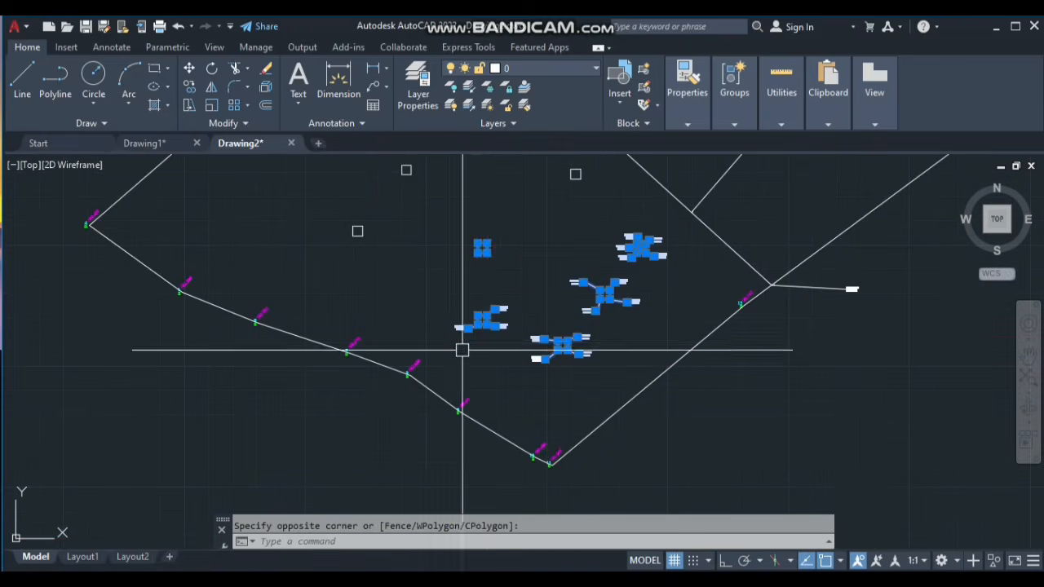
scroll(483, 341, down, 2)
scroll(535, 243, up, 2)
click(564, 224)
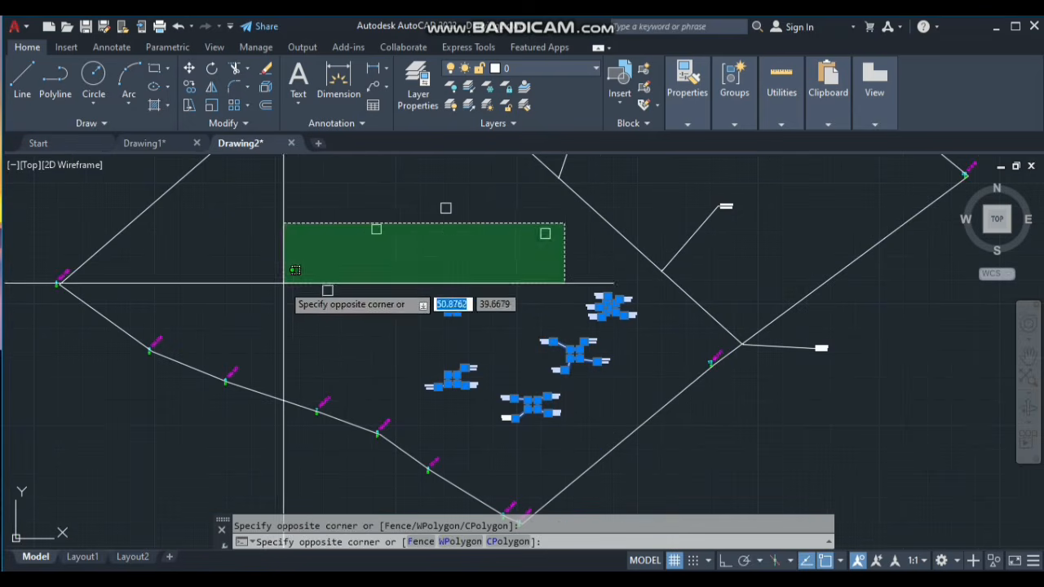
click(284, 283)
click(464, 193)
click(341, 257)
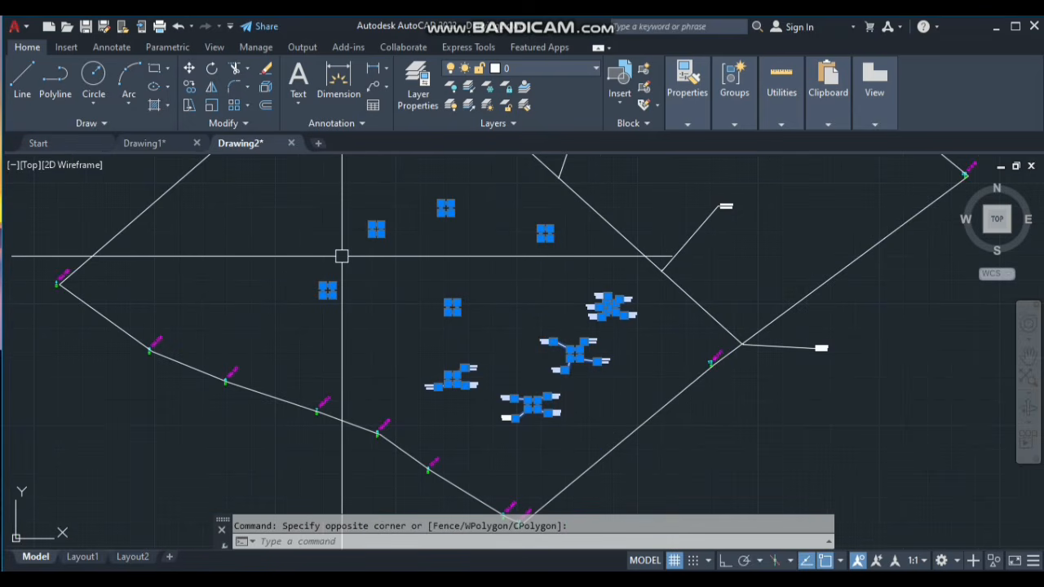
text(e)
key(space)
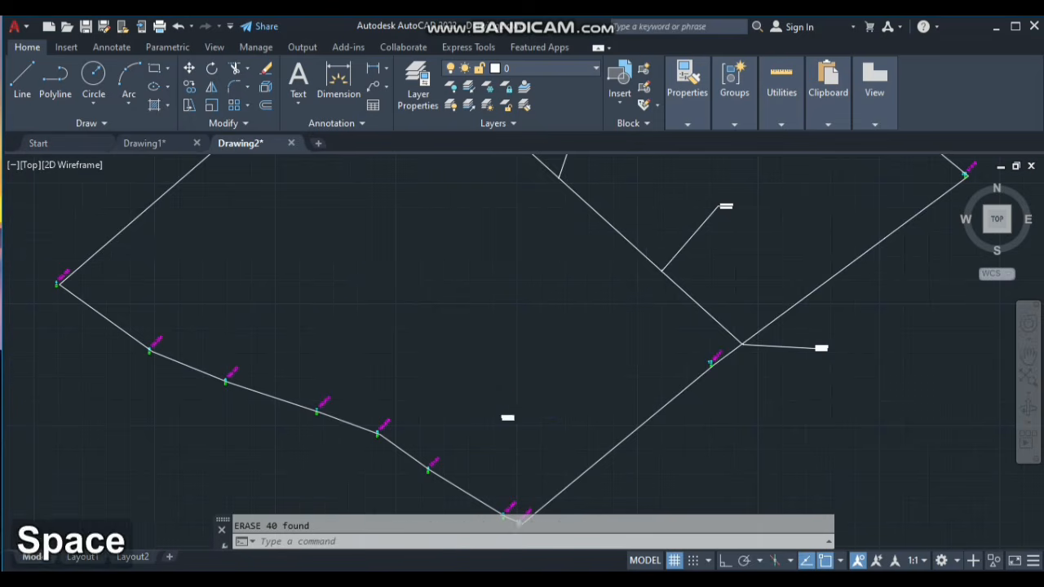
Erase the leftover coordinate text inside the parcel's southwest part, near its southern corner.
scroll(408, 326, down, 2)
scroll(429, 326, up, 4)
click(412, 301)
click(338, 349)
text(e)
key(space)
scroll(370, 338, down, 3)
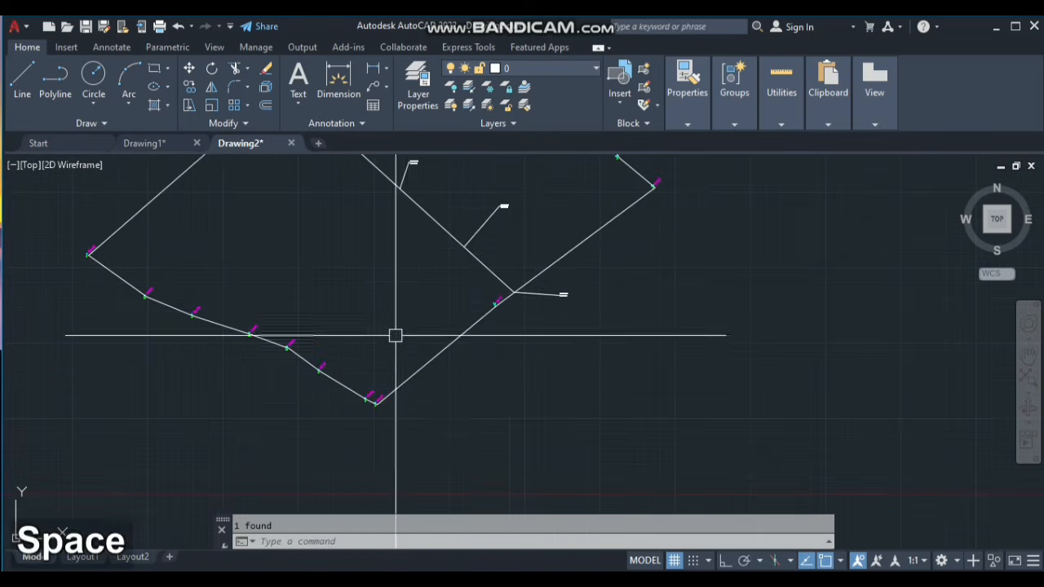
Select one coordinate leader on the dividing line plus all similar objects, and erase them together.
scroll(509, 208, up, 1)
scroll(506, 200, up, 3)
click(421, 243)
right_click(434, 237)
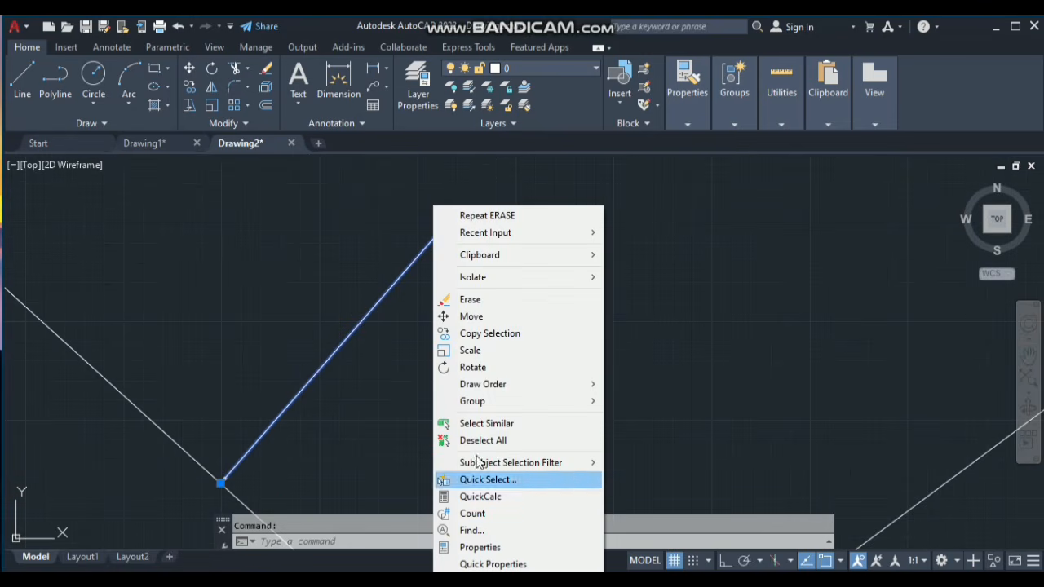
scroll(495, 423, down, 5)
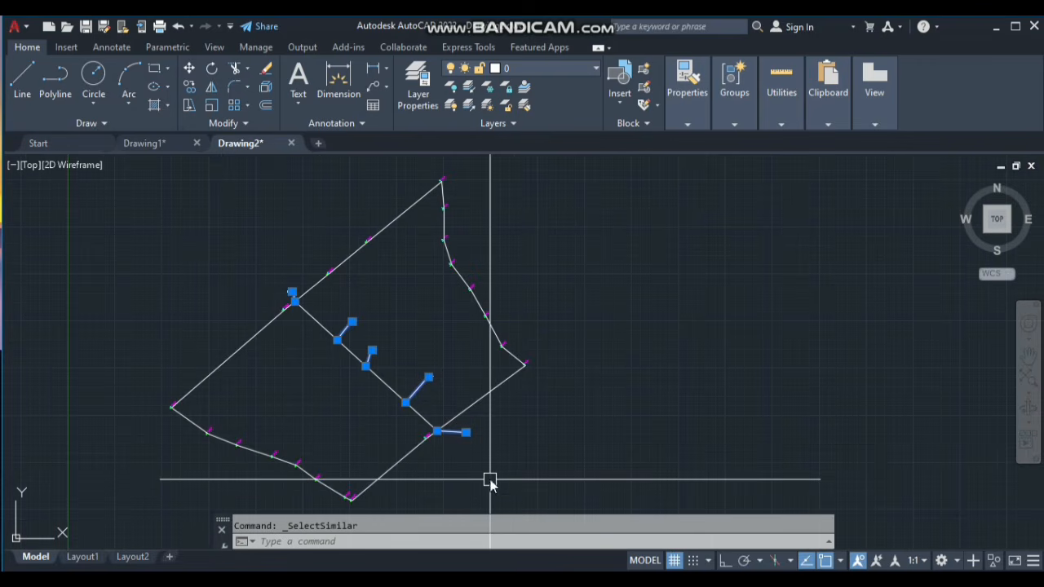
key(e)
key(space)
scroll(461, 391, down, 2)
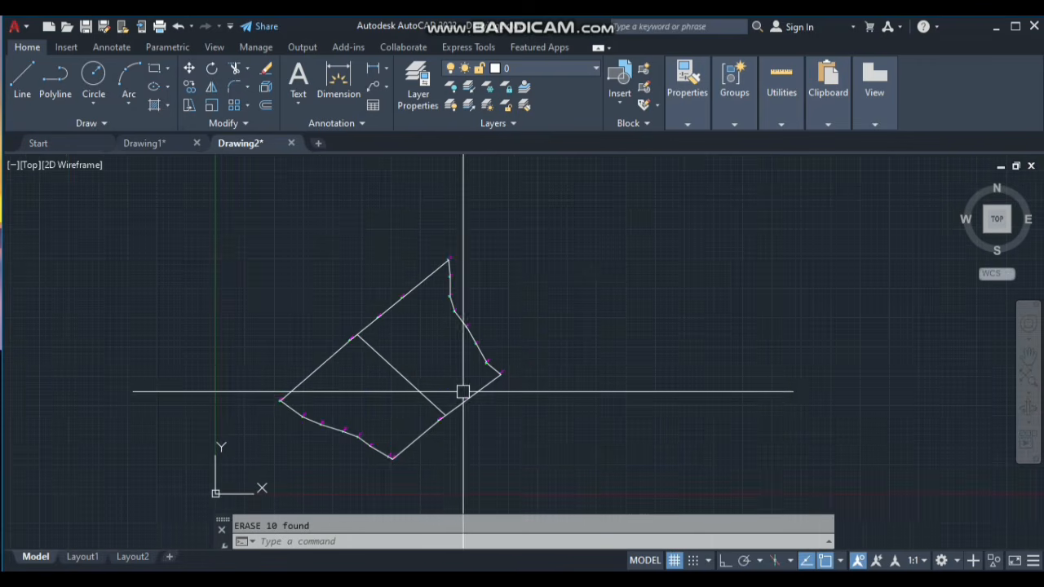
Set the drawing's length units to Architectural with a precision of 0'-0 1/4".
scroll(445, 282, down, 3)
scroll(397, 342, up, 5)
scroll(363, 317, down, 5)
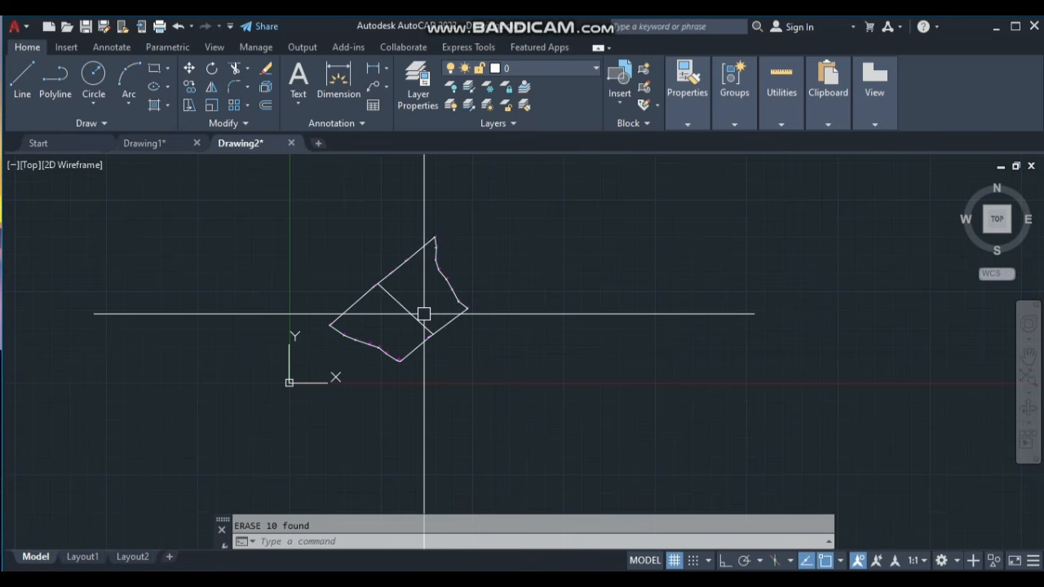
key(u)
key(space)
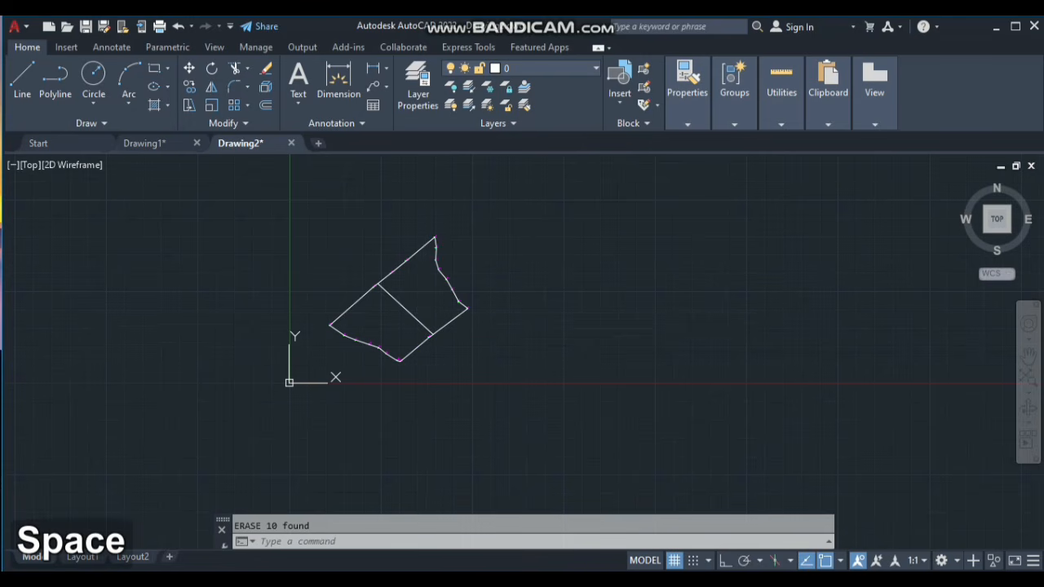
text(un)
key(space)
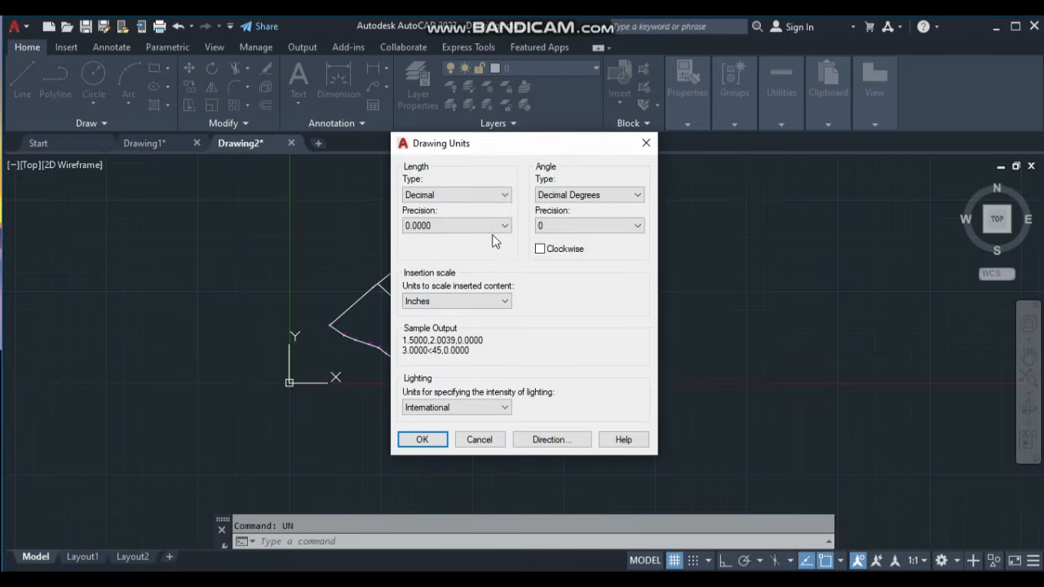
click(465, 197)
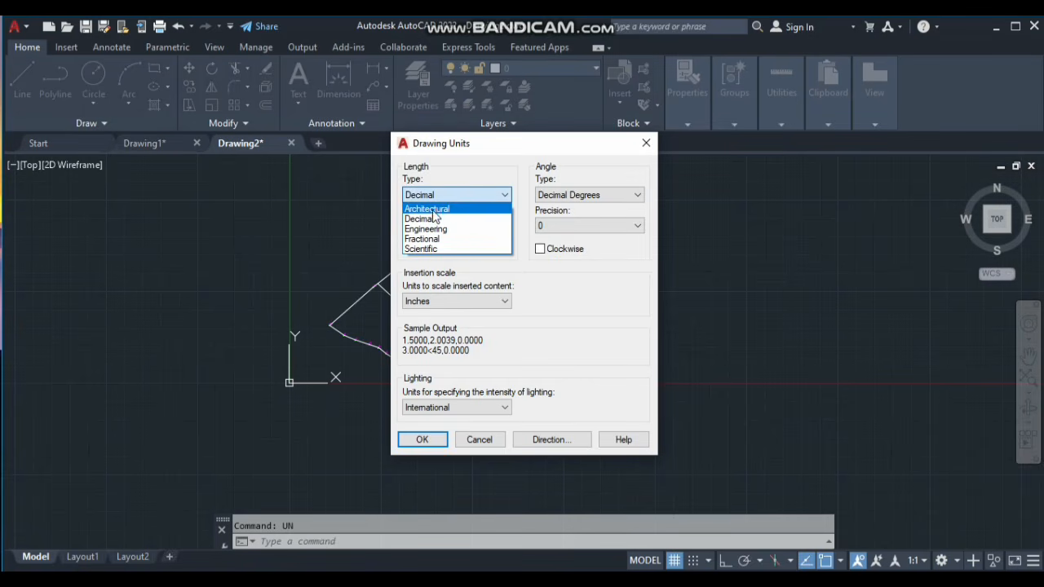
click(432, 210)
click(441, 231)
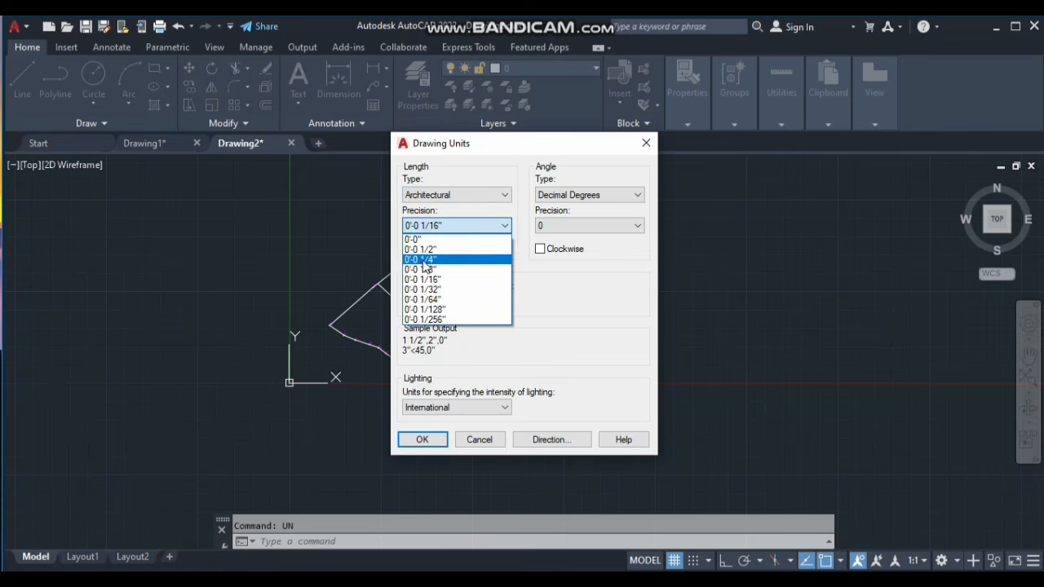
click(426, 260)
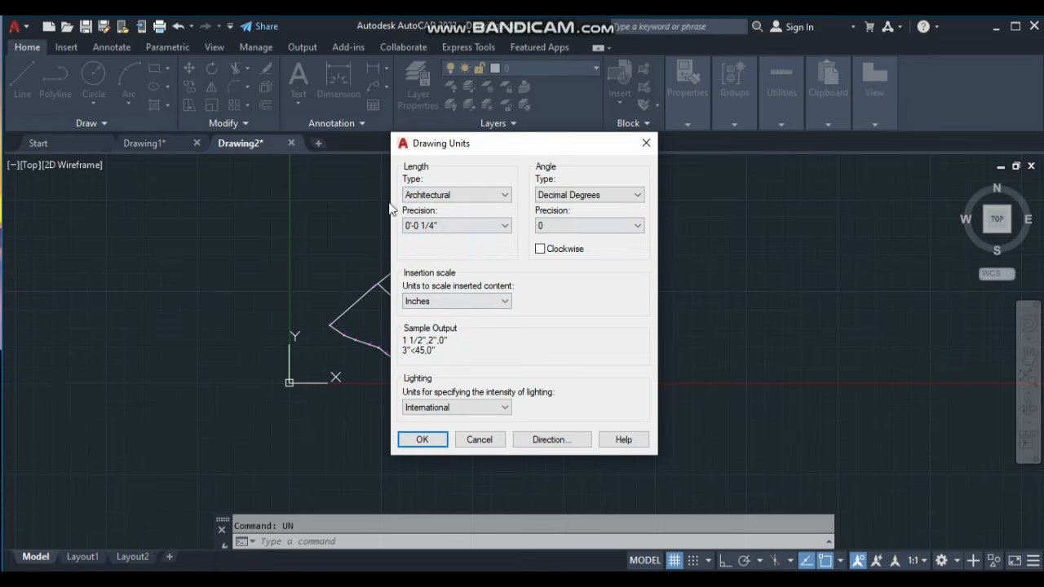
click(424, 441)
Set the Standard dimension style's linear unit format to Architectural with a precision of 0'-0 1/4".
text(d)
key(space)
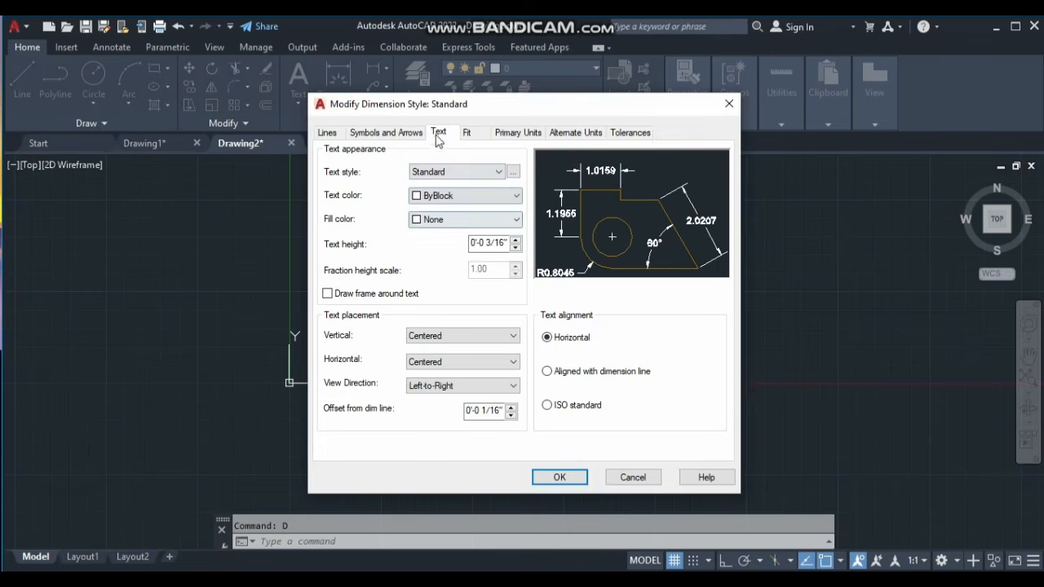
click(513, 132)
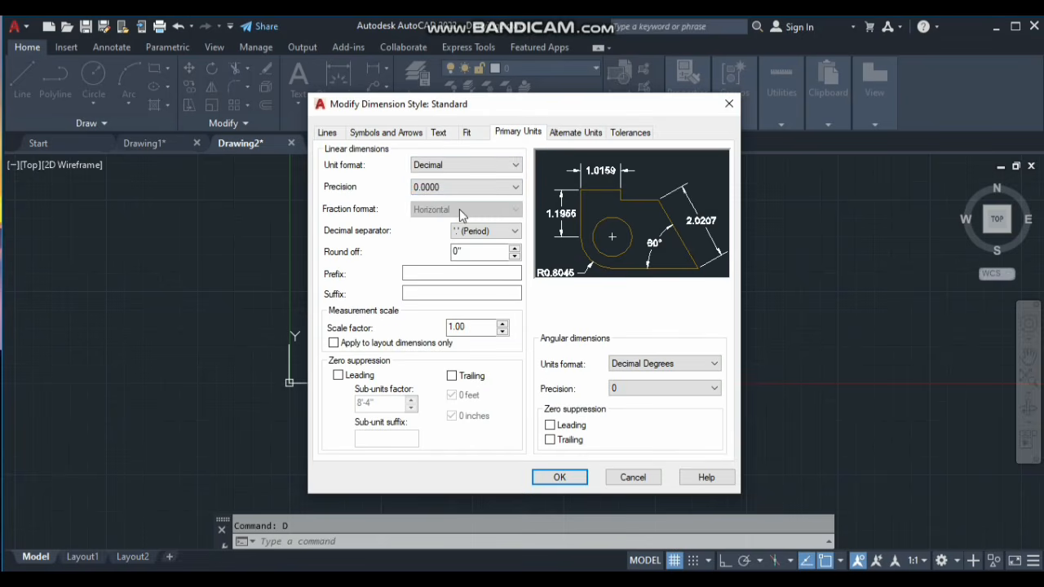
click(469, 167)
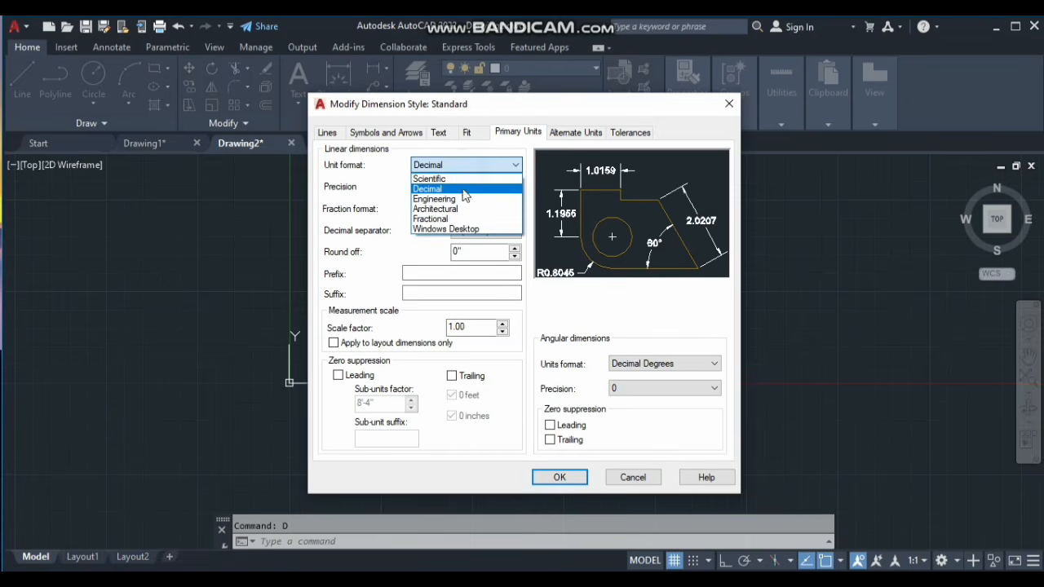
click(438, 209)
click(436, 187)
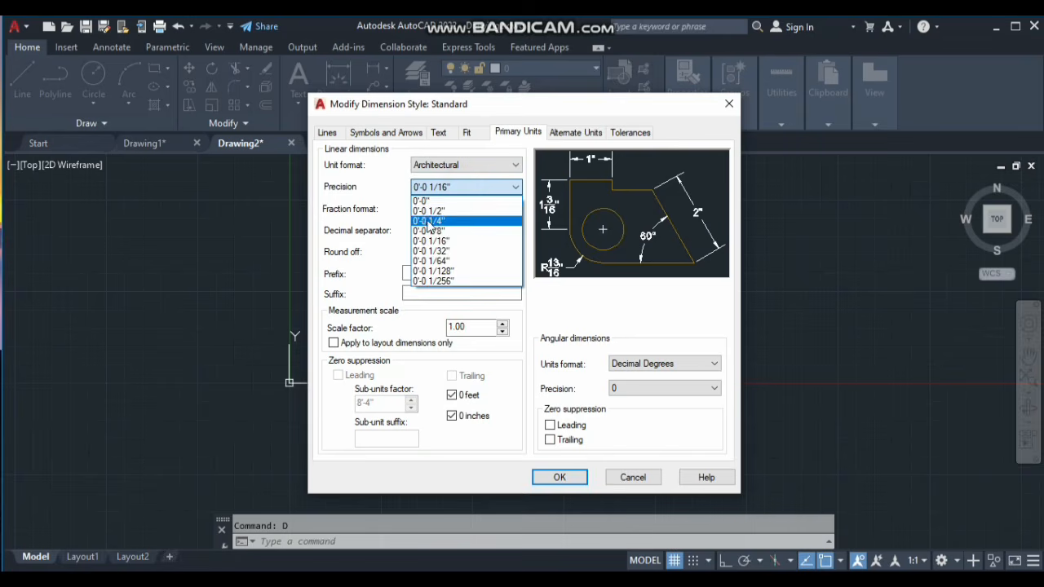
click(429, 221)
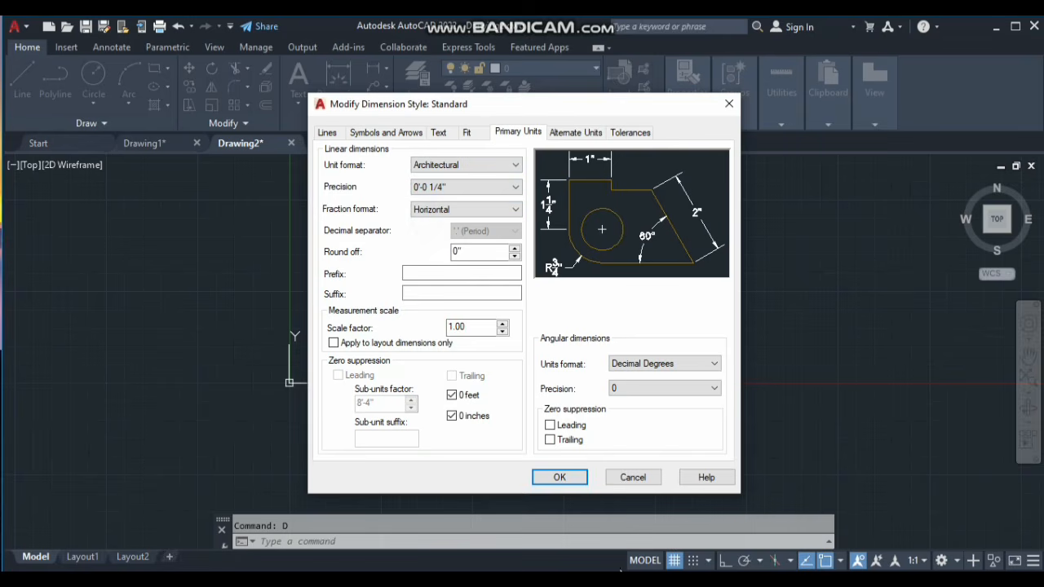
Set the Standard dimension style's text height to 8 and finish editing the dimension styles.
click(438, 134)
drag(510, 241, 481, 243)
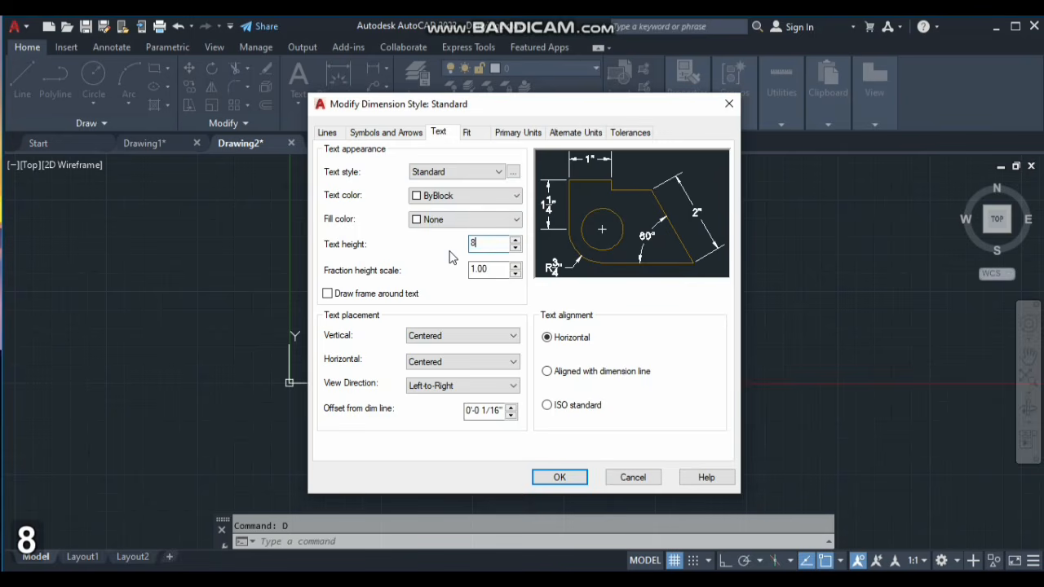
click(560, 480)
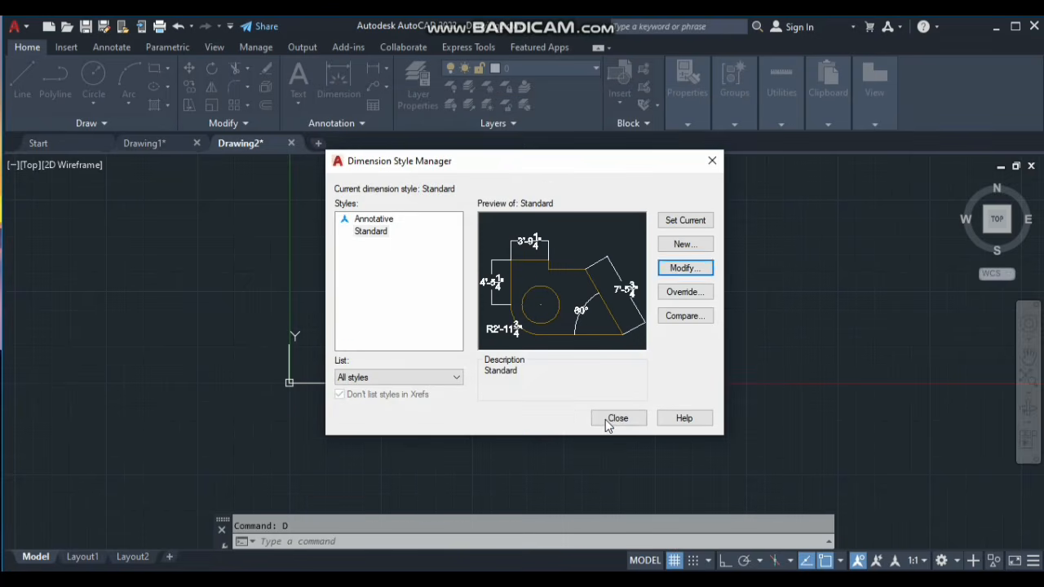
click(602, 417)
Add an aligned dimension from point 11 to the dividing line's southeast end, placed outside the parcel.
scroll(414, 387, up, 5)
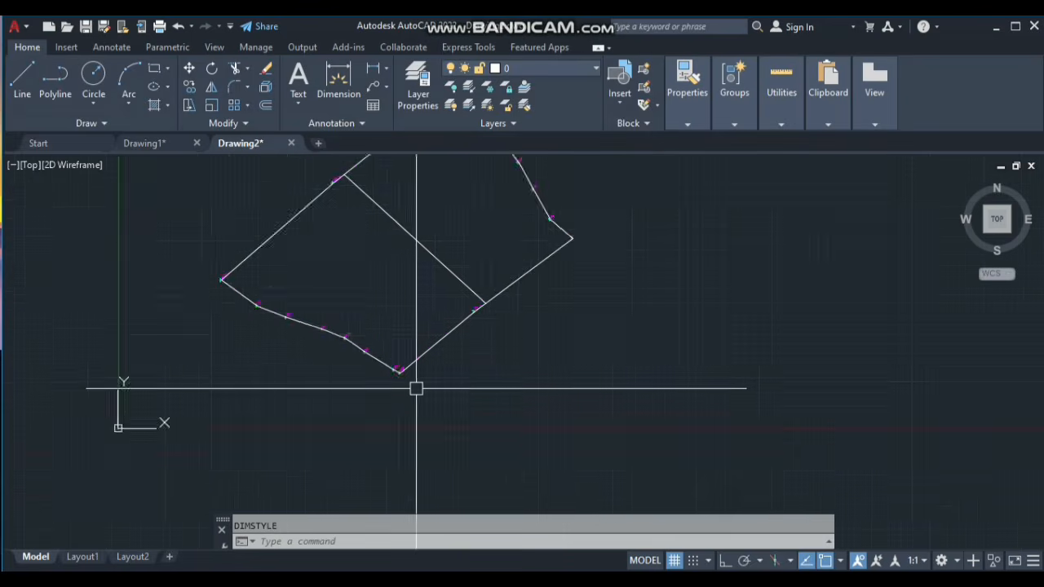
text(DAL)
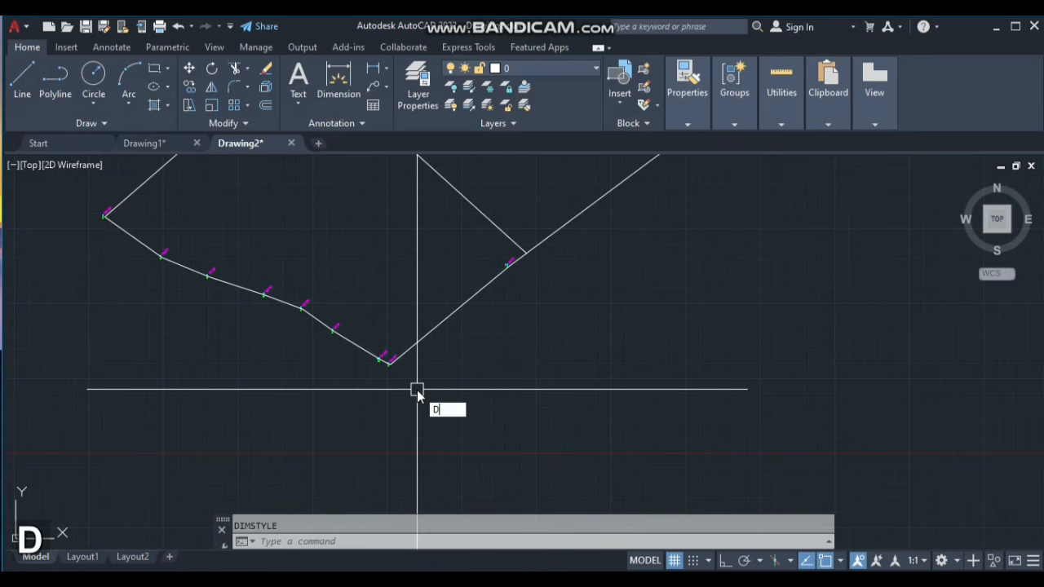
key(space)
scroll(351, 323, up, 4)
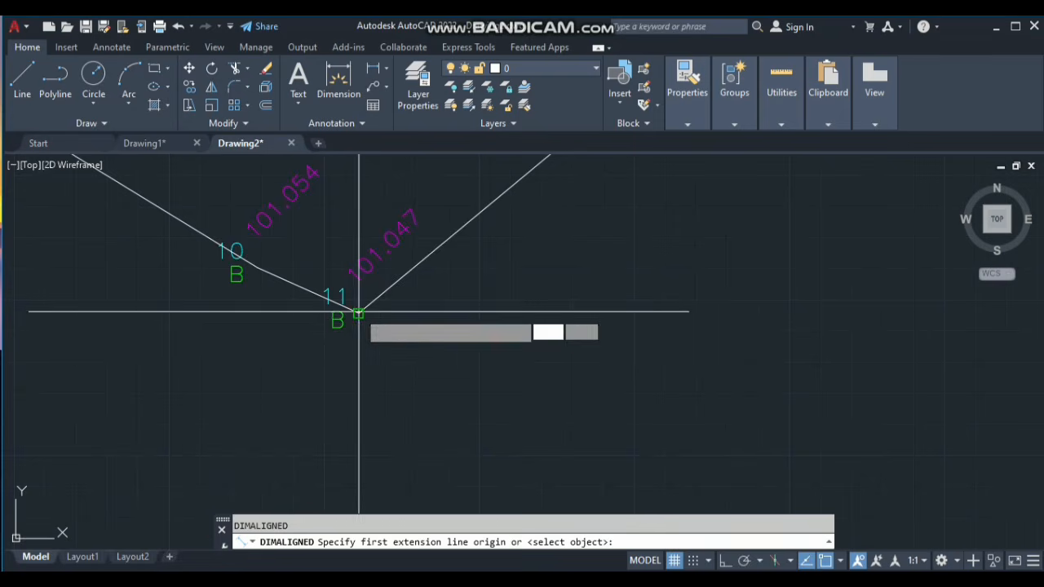
click(359, 312)
scroll(313, 413, down, 10)
scroll(442, 325, up, 2)
scroll(378, 341, up, 5)
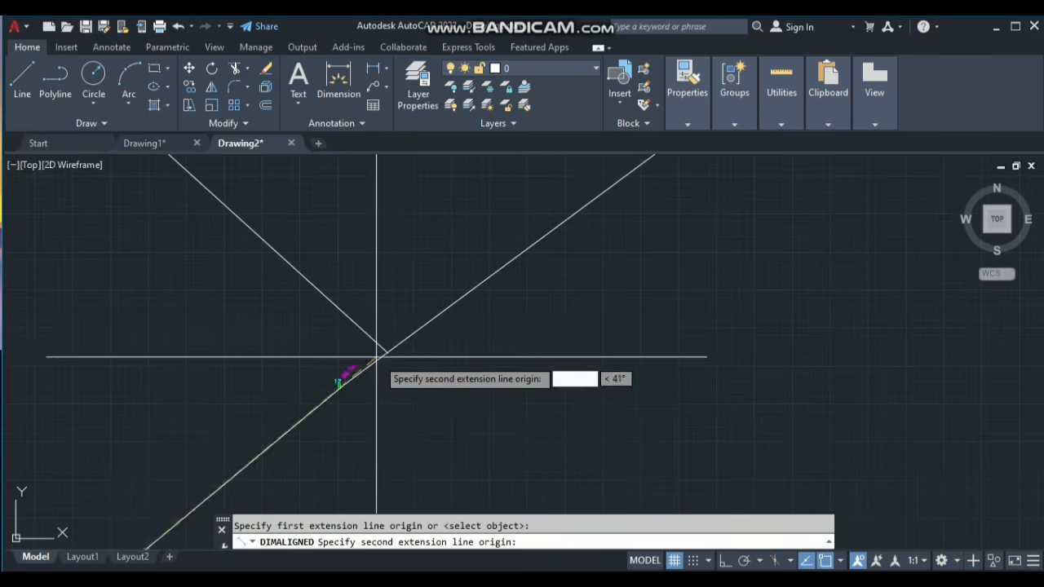
click(389, 350)
scroll(388, 312, down, 3)
scroll(389, 314, down, 4)
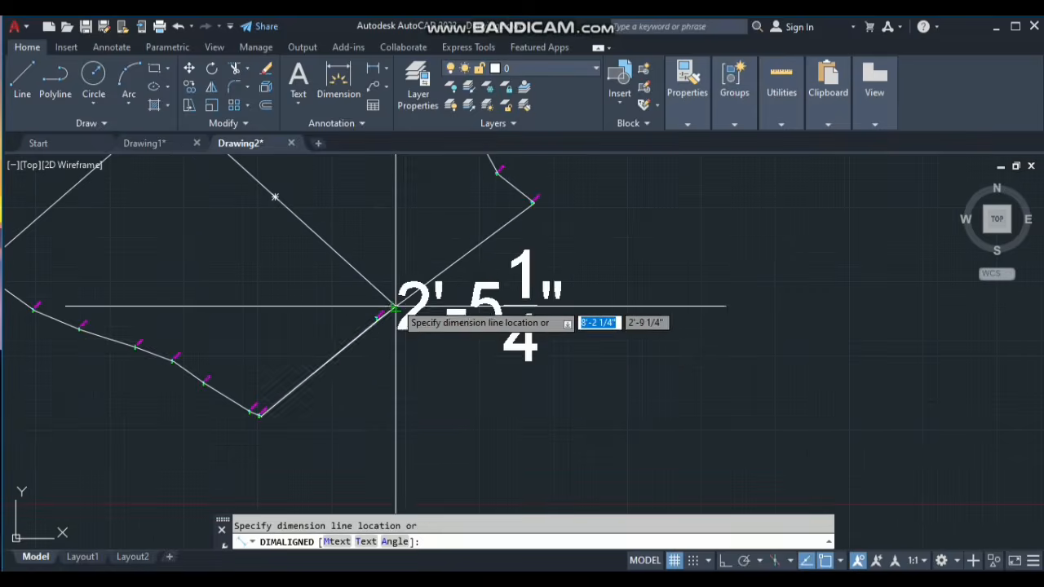
click(425, 343)
scroll(467, 351, up, 2)
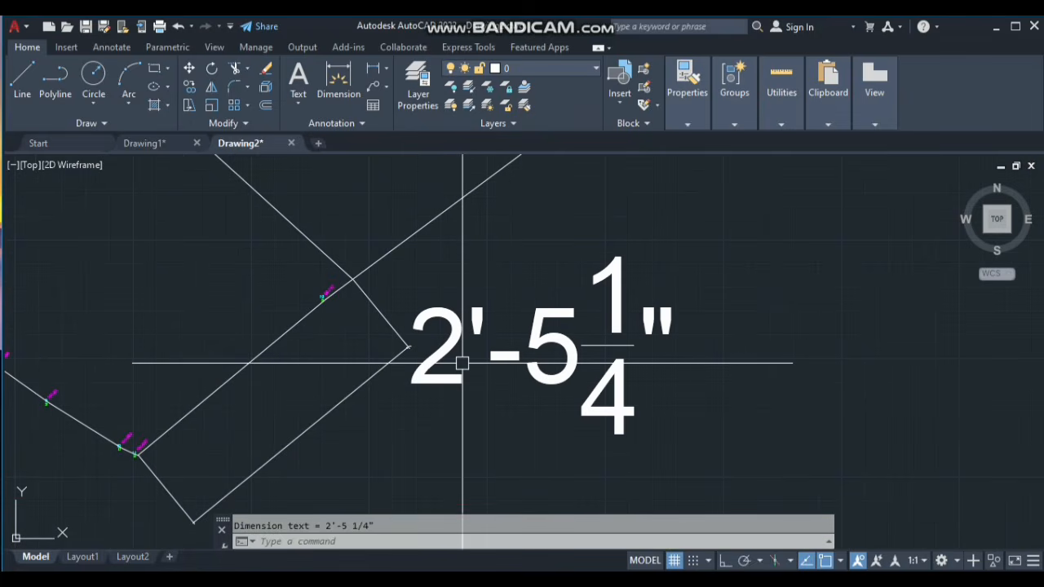
scroll(459, 363, down, 2)
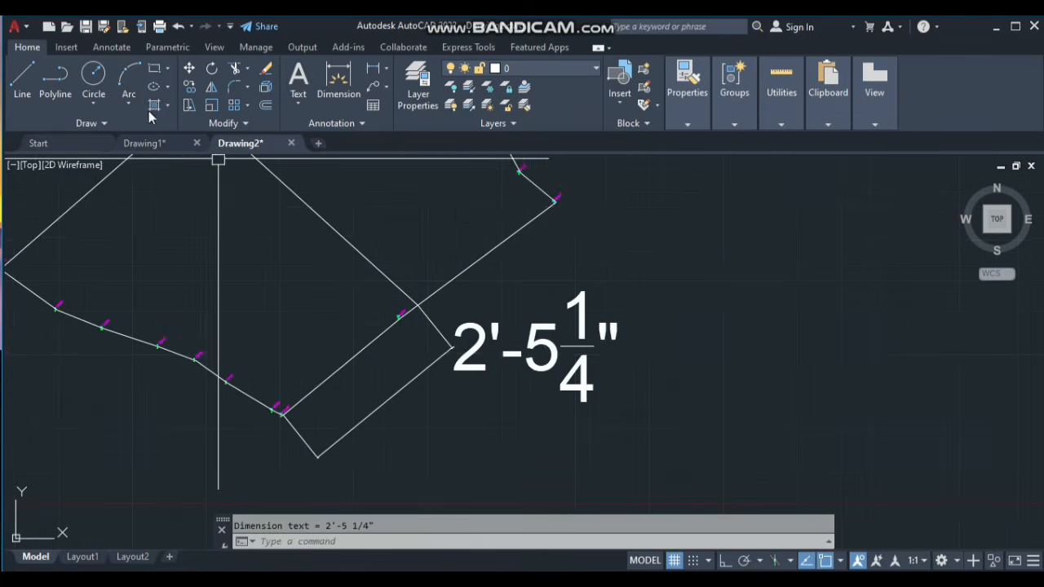
In Drawing1, add an aligned dimension from point 11 to the dividing line's southeast end, placed outside the parcel.
click(144, 143)
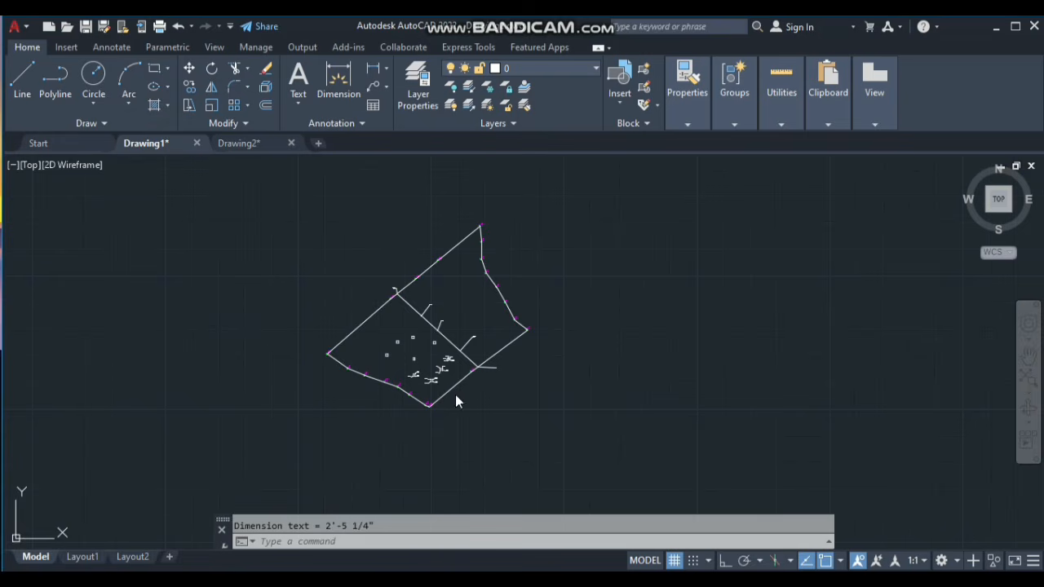
scroll(457, 392, up, 4)
scroll(457, 392, up, 2)
scroll(457, 391, down, 4)
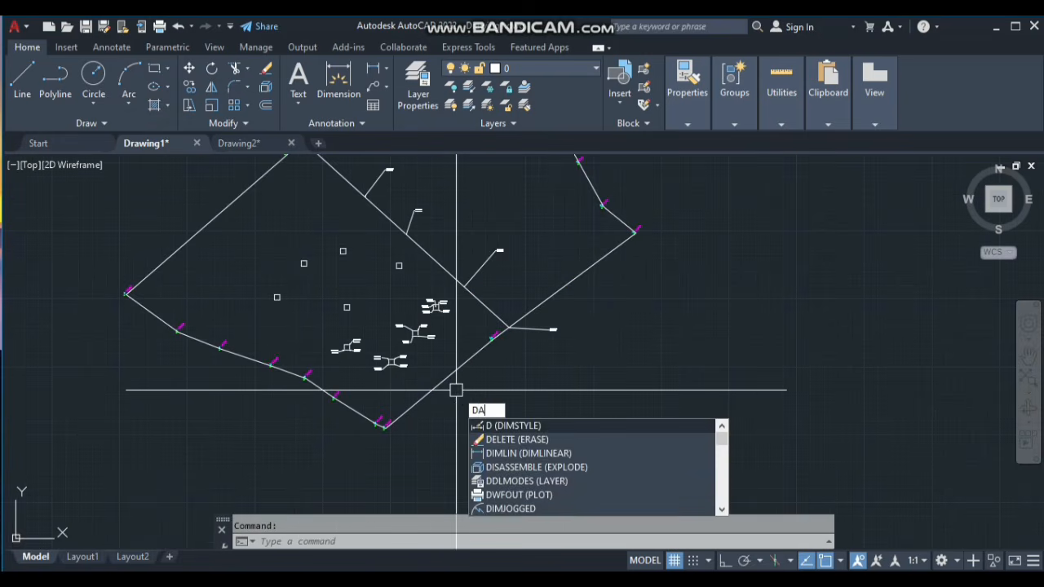
text(L)
key(space)
scroll(416, 418, up, 2)
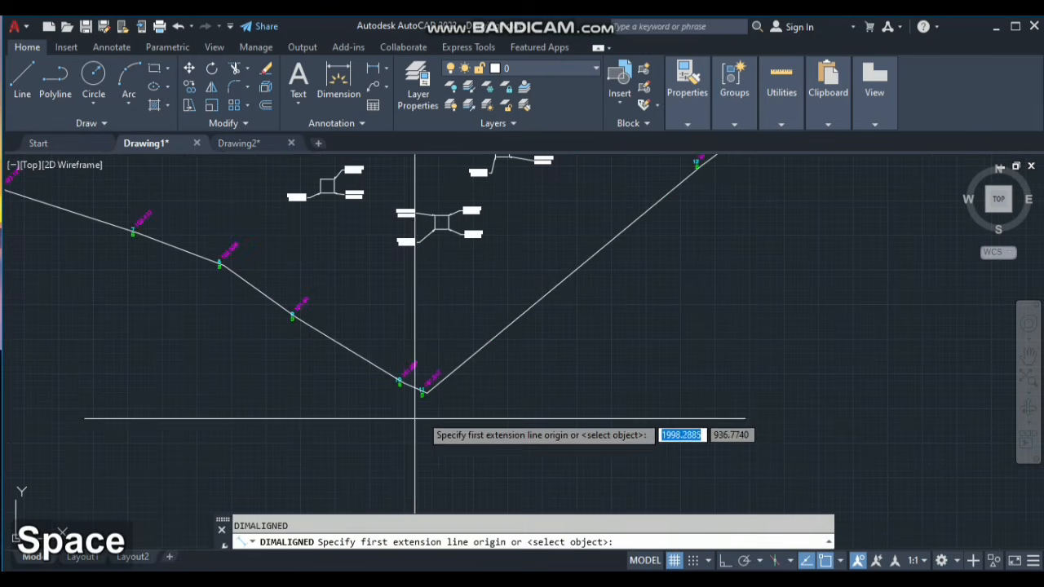
click(421, 392)
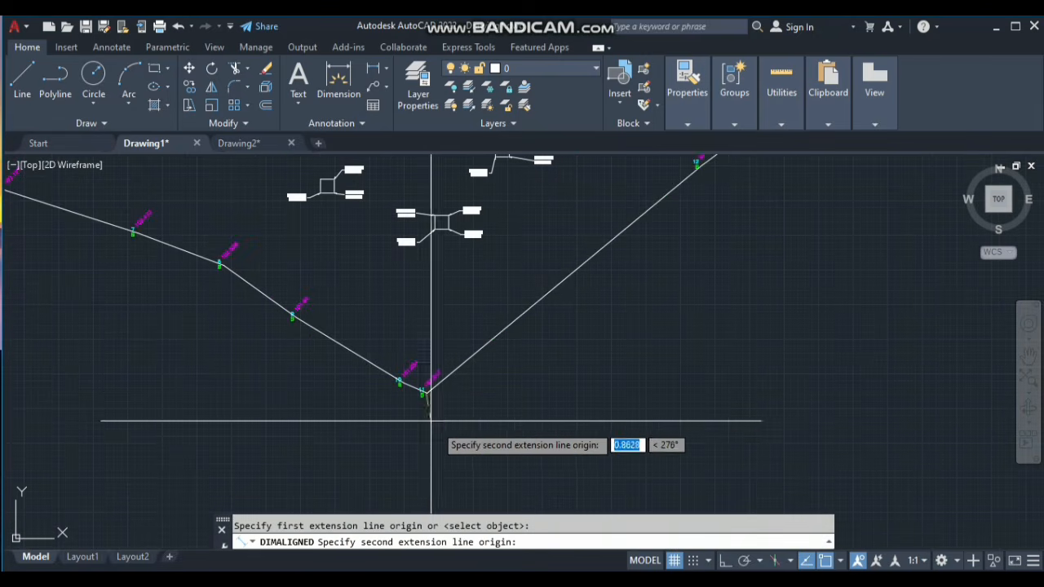
scroll(432, 422, down, 6)
scroll(539, 341, up, 5)
scroll(457, 376, up, 6)
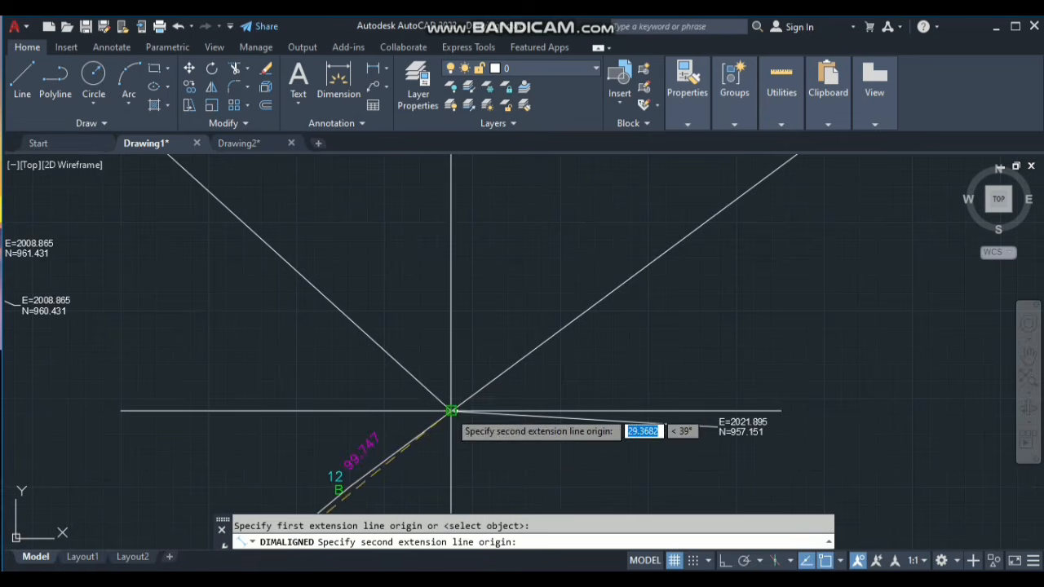
click(451, 411)
scroll(464, 311, down, 5)
click(463, 413)
scroll(481, 433, down, 5)
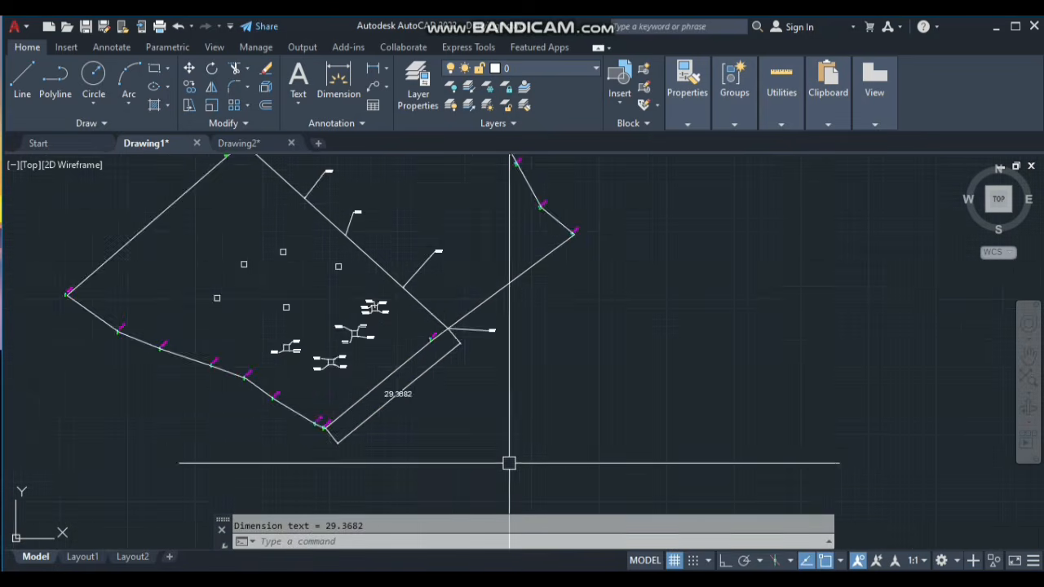
scroll(443, 414, down, 3)
scroll(432, 412, up, 5)
scroll(430, 415, up, 4)
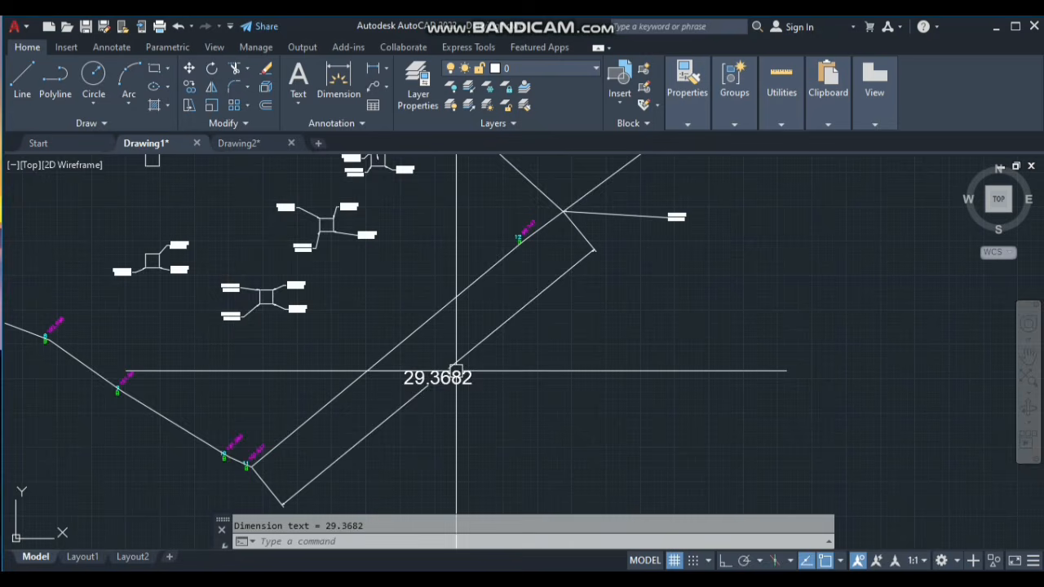
Return to Drawing2 and erase the aligned dimension along the parcel's southeast boundary.
click(272, 140)
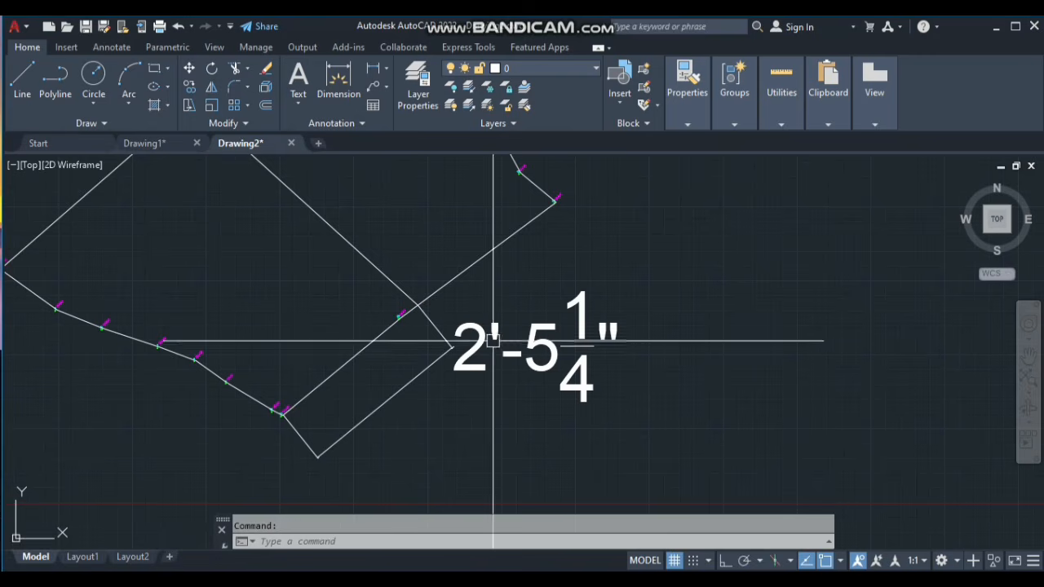
scroll(522, 358, down, 1)
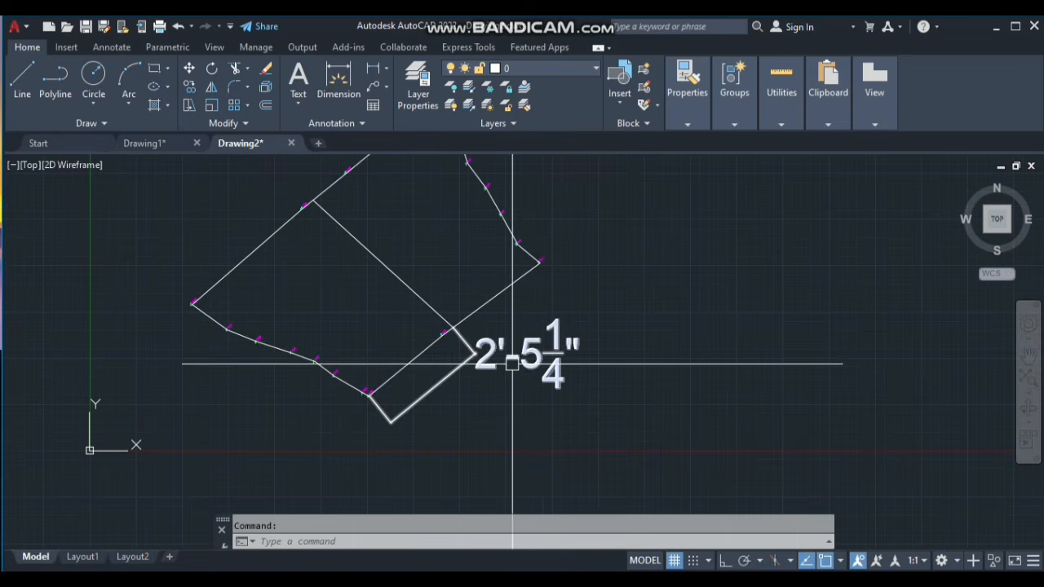
click(444, 379)
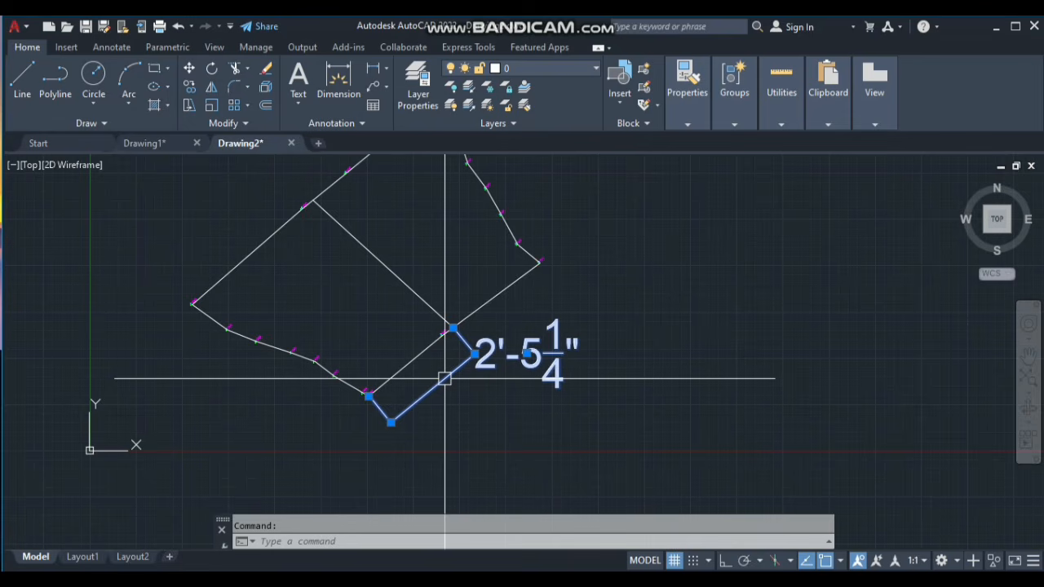
text(e)
key(space)
Scale the whole parcel with its point labels by a factor of 12, using the corner at point 11 as base point.
scroll(443, 376, down, 6)
click(487, 320)
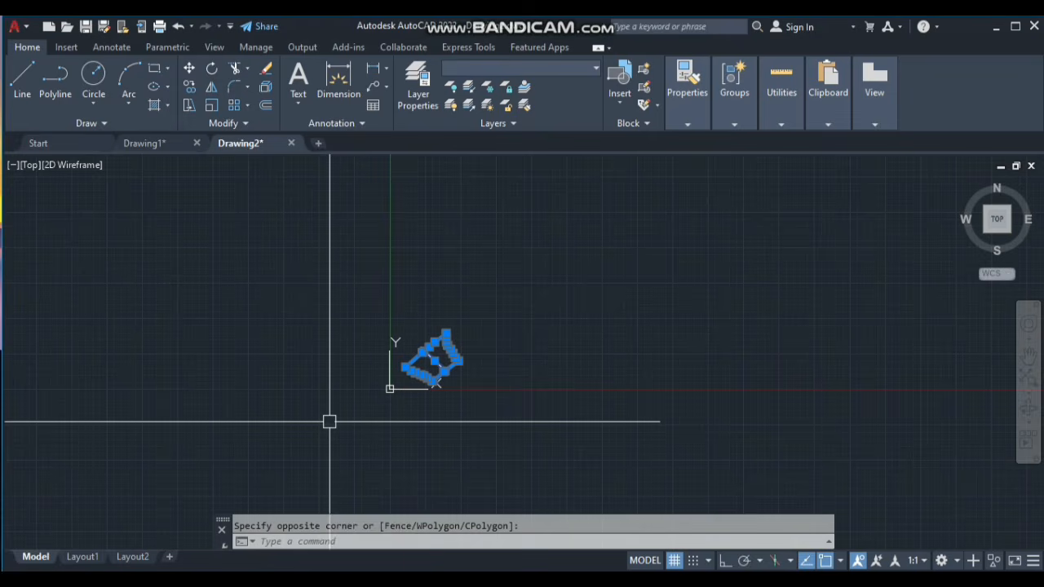
text(sc)
key(space)
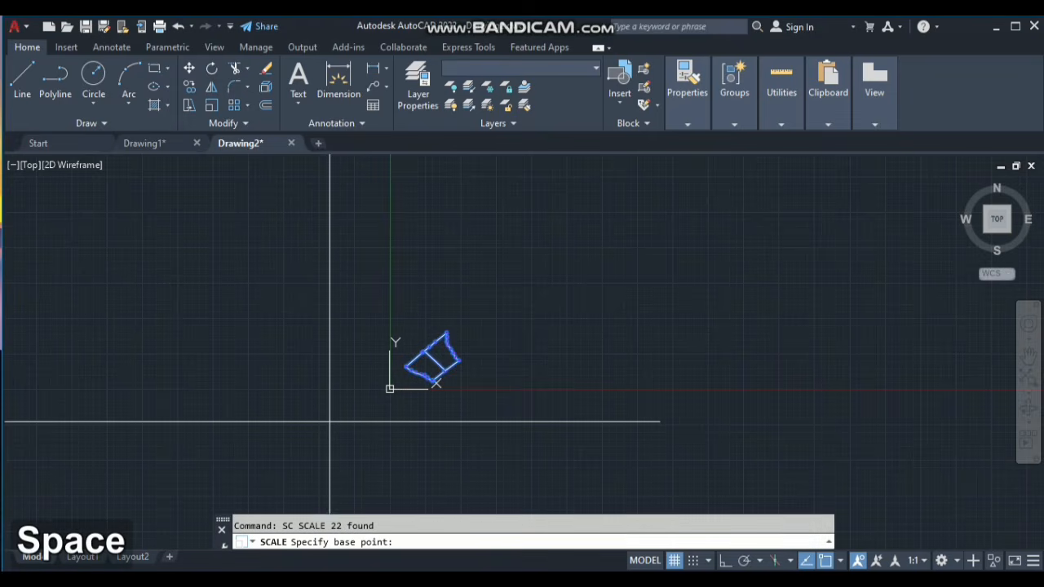
scroll(451, 380, up, 5)
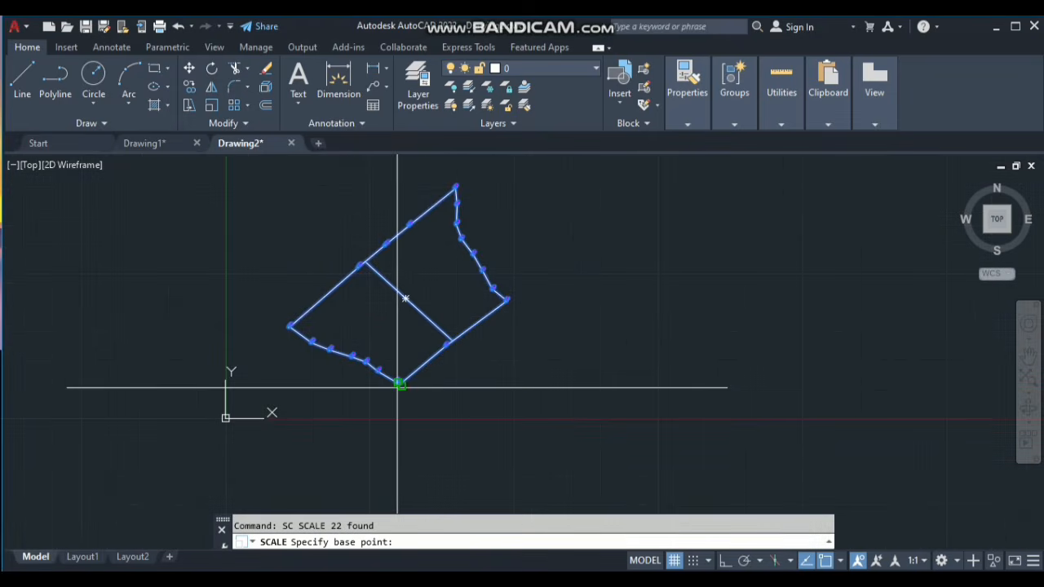
scroll(395, 394, up, 5)
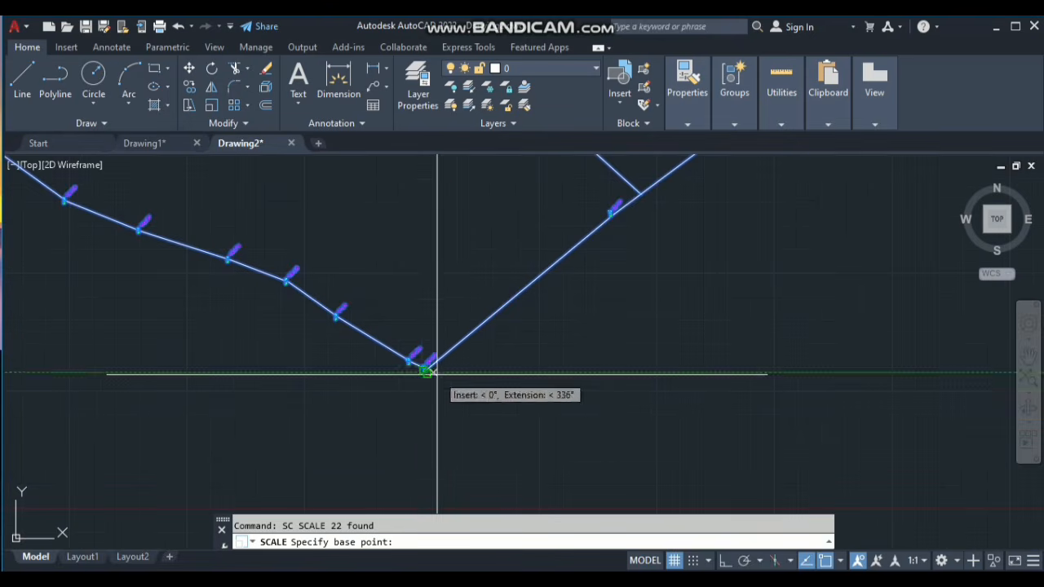
scroll(396, 350, up, 3)
click(396, 351)
scroll(445, 314, down, 5)
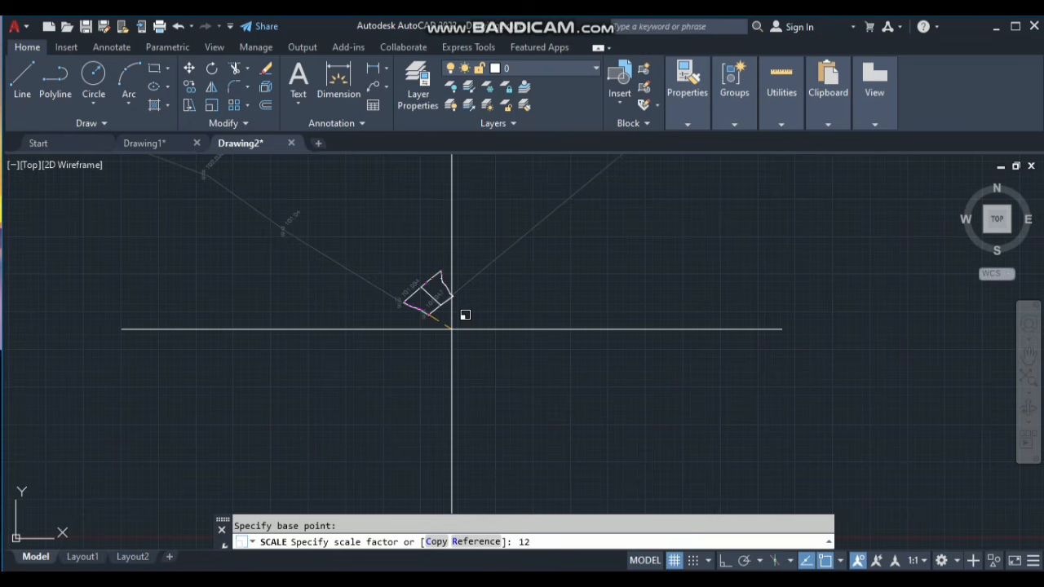
key(space)
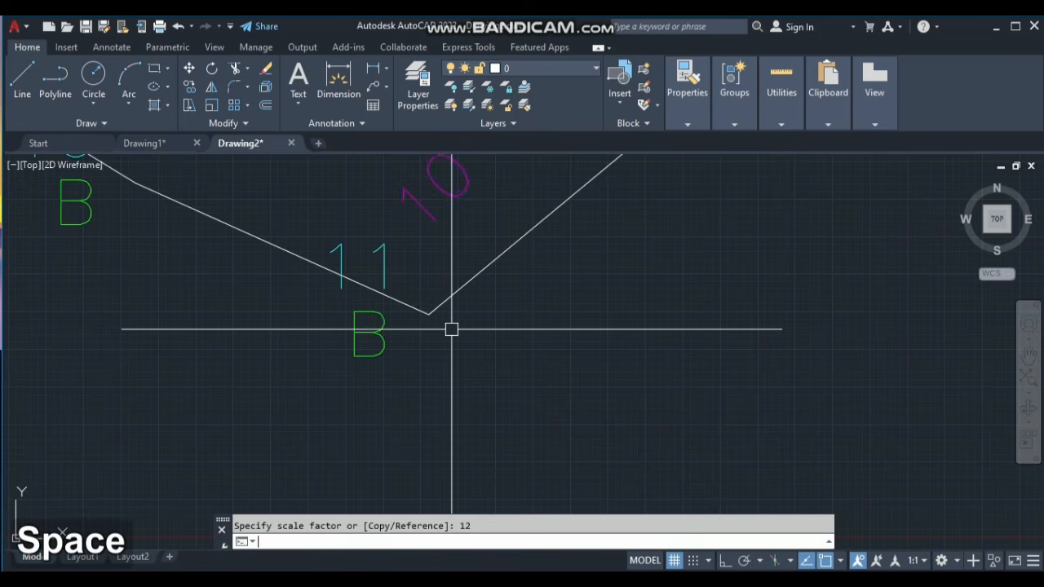
Add an aligned dimension to the scaled parcel from point 11 to the dividing line's southeast end, placed outside the boundary.
scroll(327, 420, down, 18)
scroll(337, 421, up, 4)
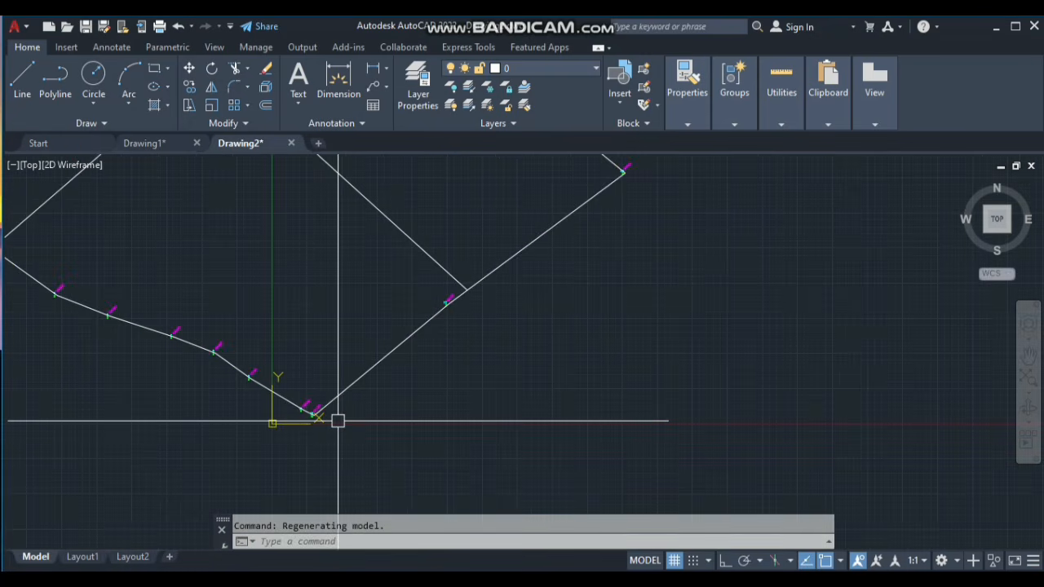
text(DAL)
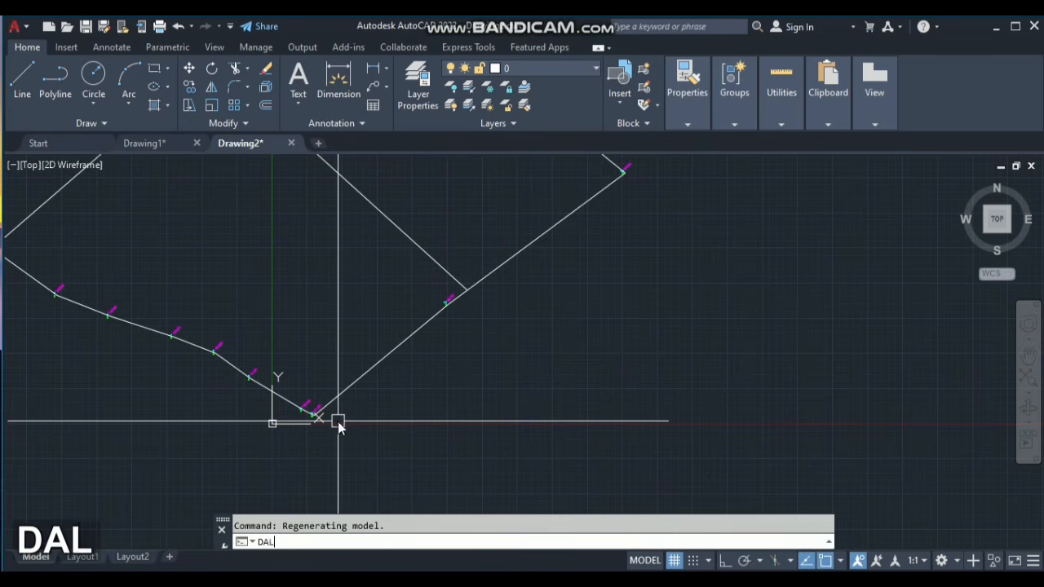
key(space)
scroll(335, 420, up, 5)
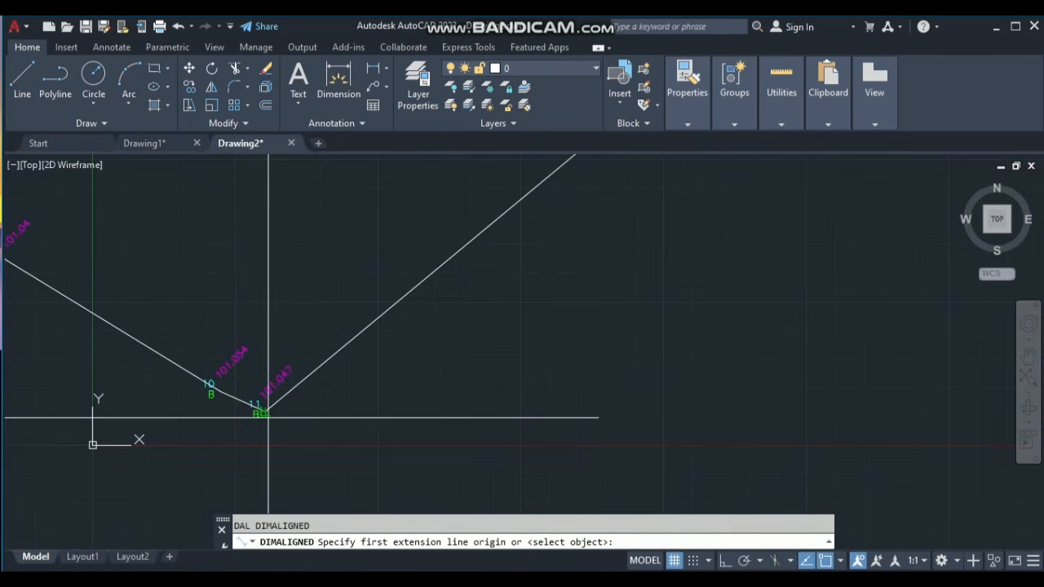
click(261, 412)
scroll(261, 404, down, 3)
scroll(412, 318, up, 4)
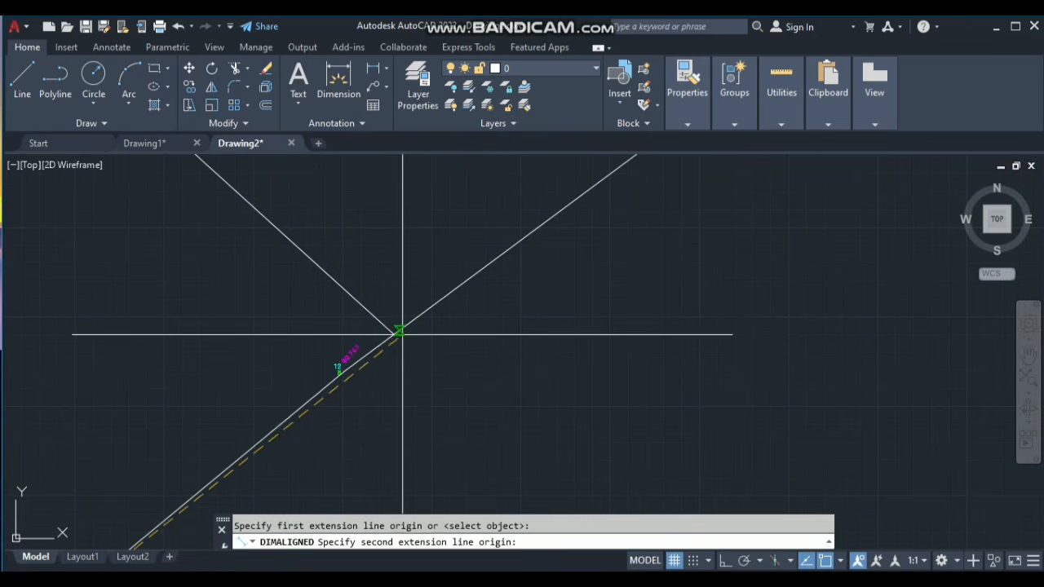
click(399, 332)
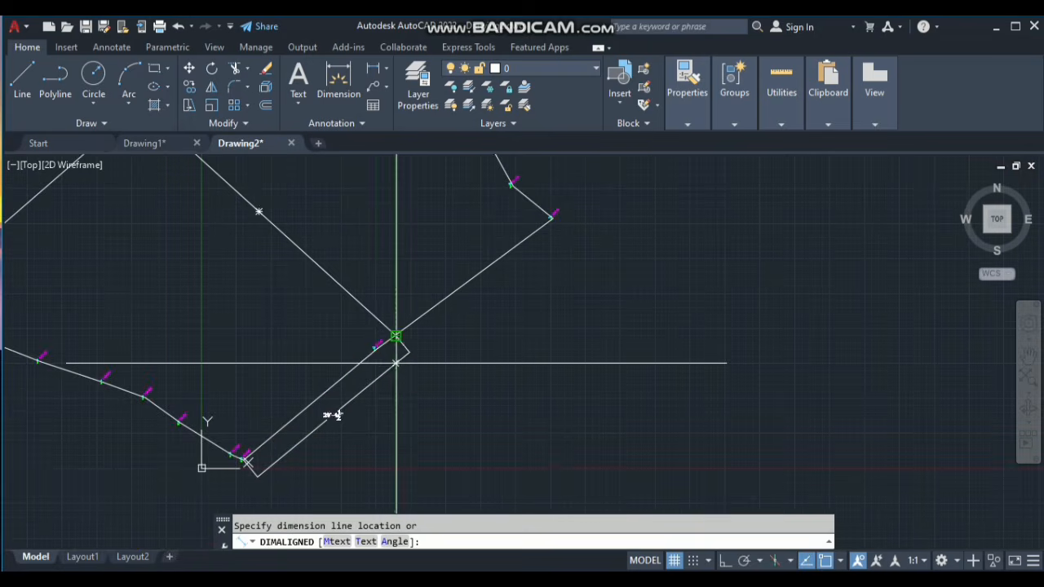
click(331, 415)
scroll(325, 412, up, 4)
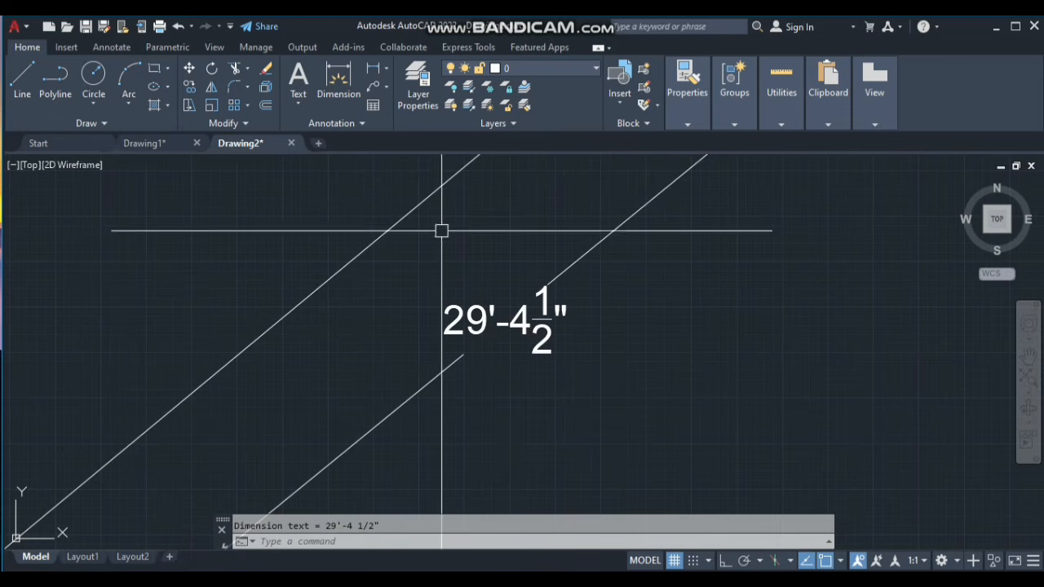
Check the matching dimension in Drawing1 by converting its decimal feet to inches in Calculator, multiplying 0.37 by 12.
click(160, 145)
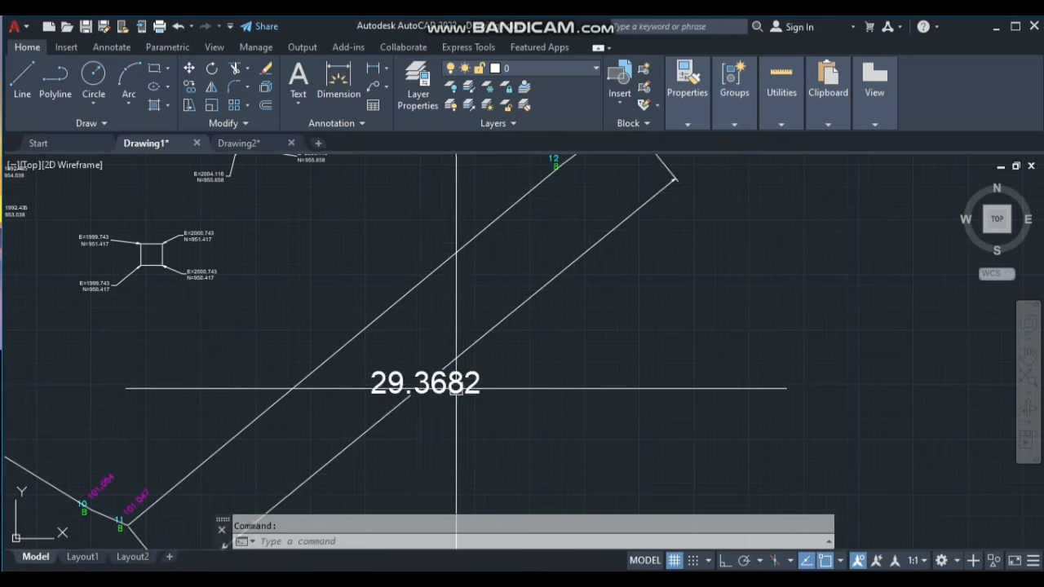
scroll(435, 383, up, 4)
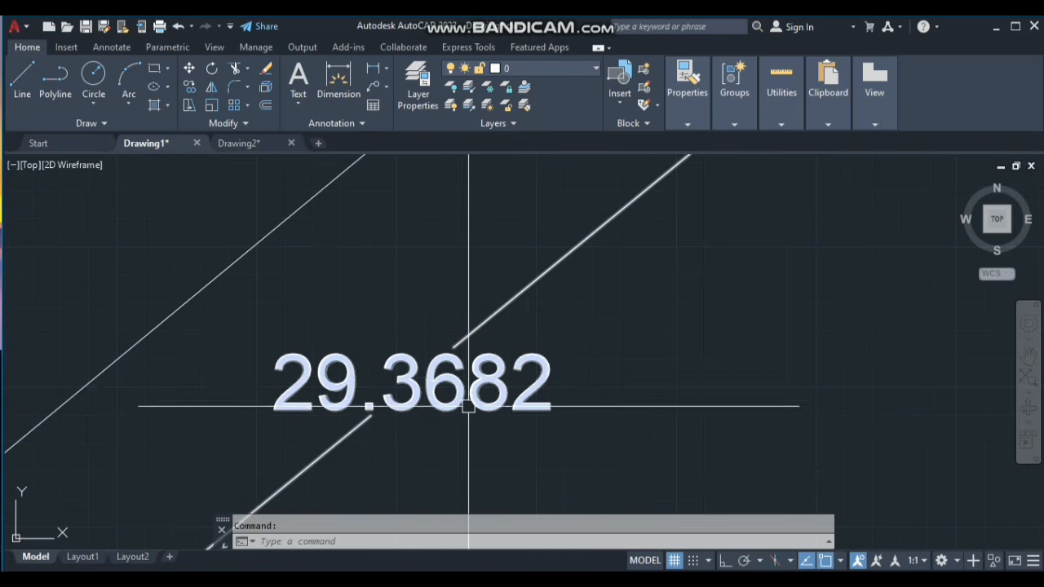
click(558, 581)
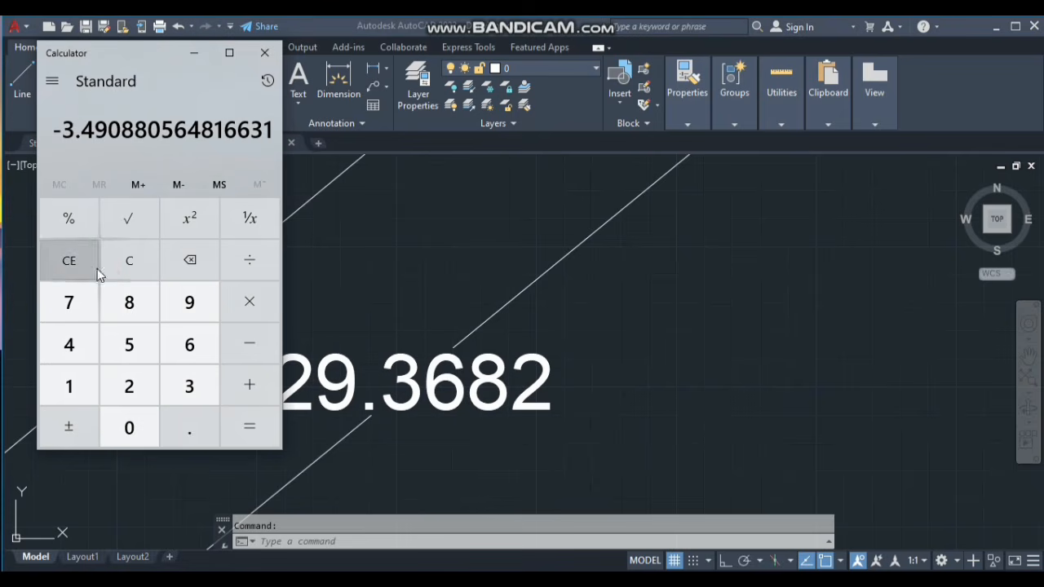
click(128, 253)
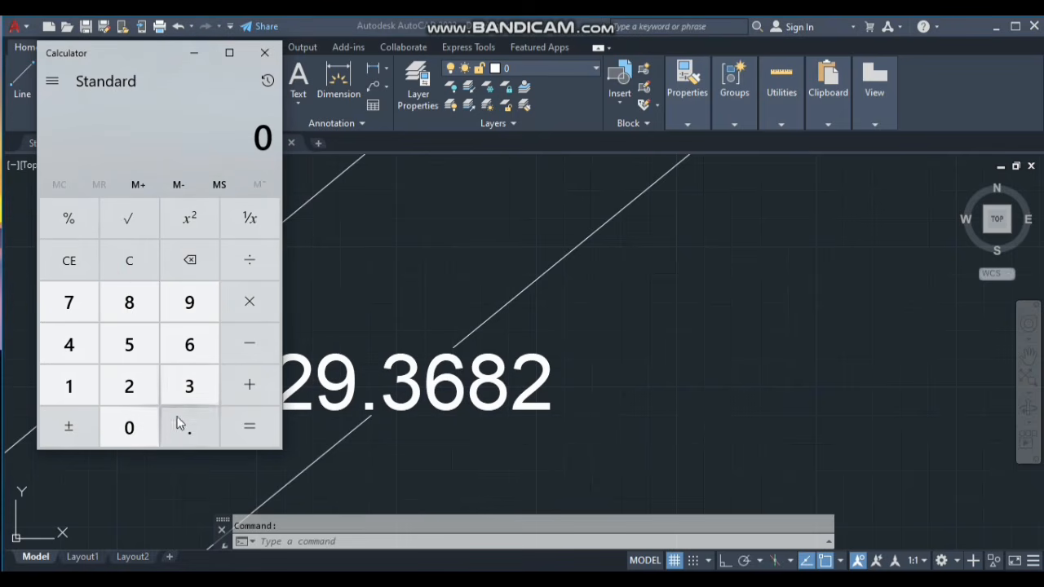
click(187, 394)
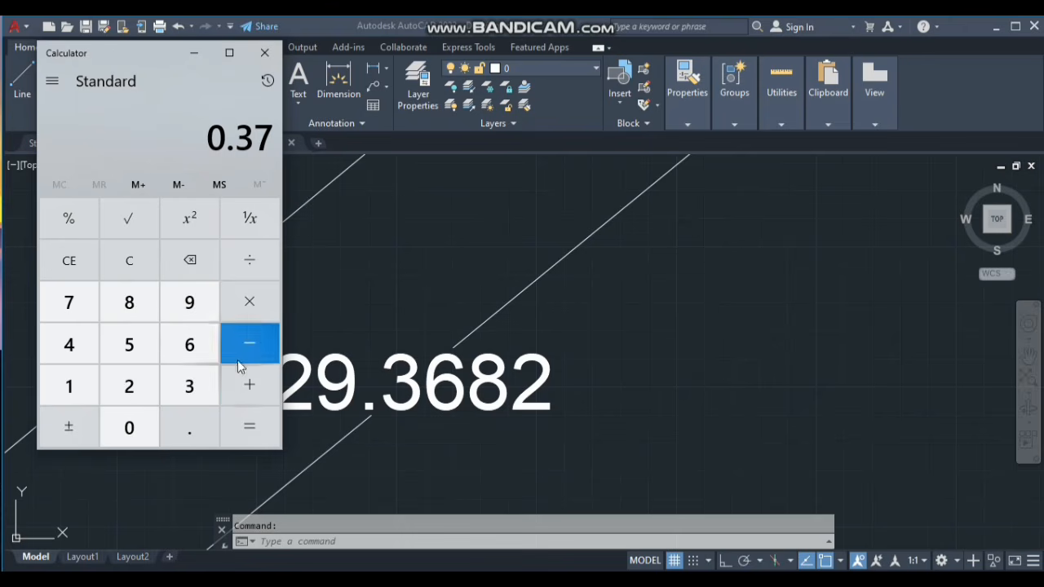
click(242, 304)
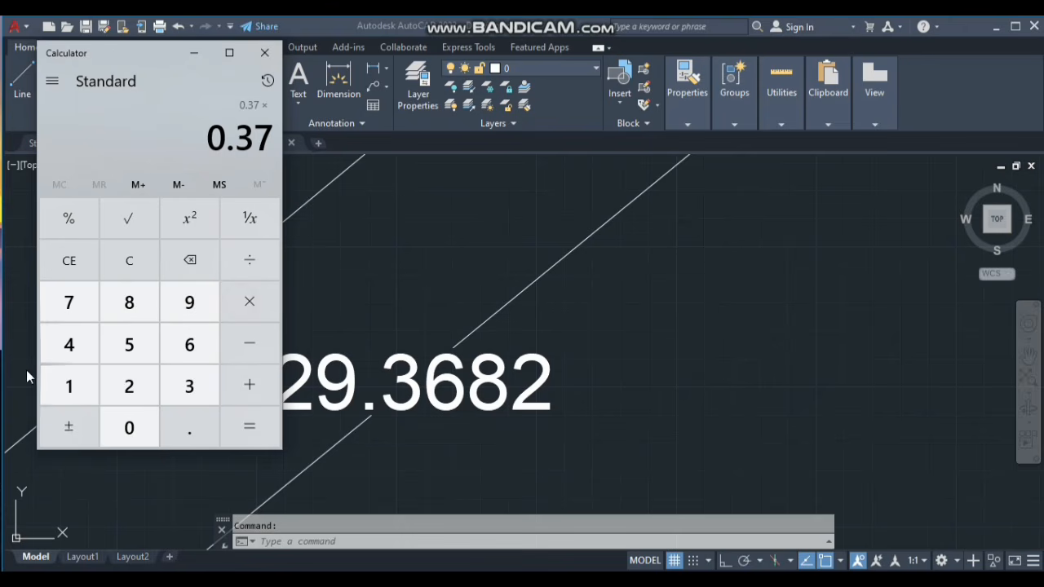
click(58, 386)
click(128, 382)
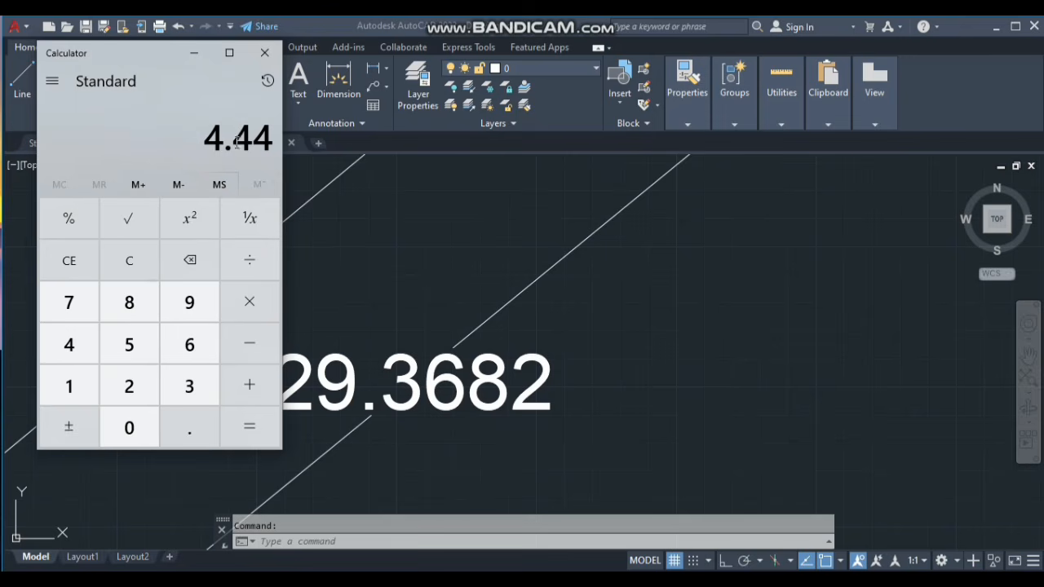
click(205, 64)
Compare the scaled parcel in Drawing2 with the original dimensioned parcel in Drawing1.
click(239, 145)
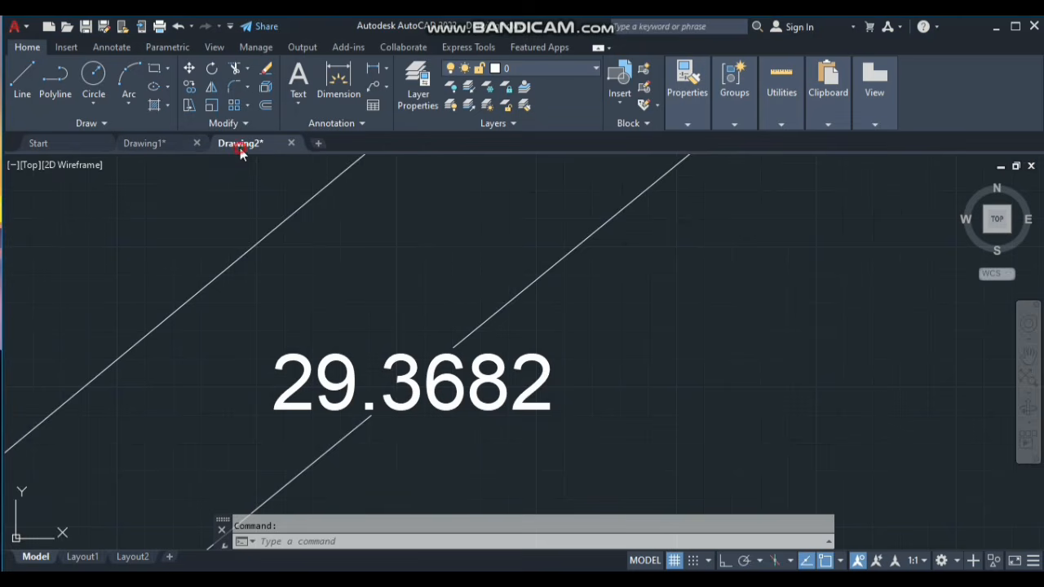
scroll(462, 380, down, 5)
scroll(461, 381, down, 8)
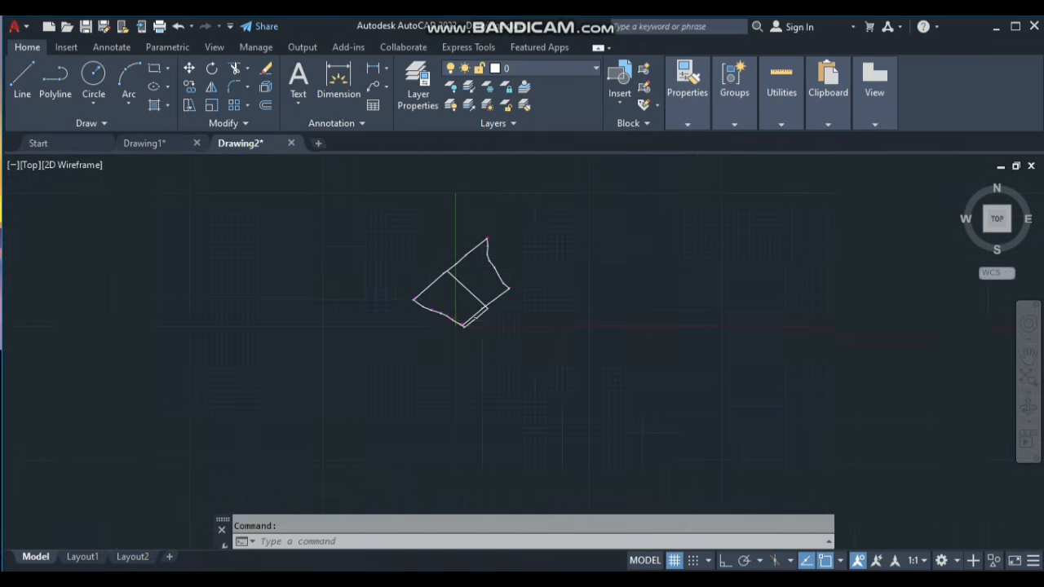
click(528, 223)
click(403, 342)
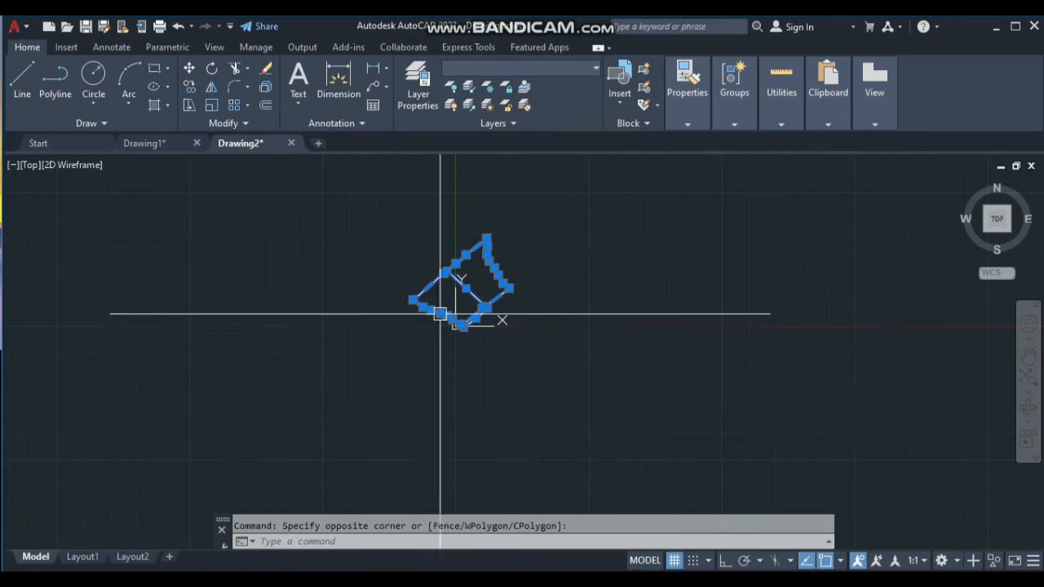
key(Escape)
click(151, 142)
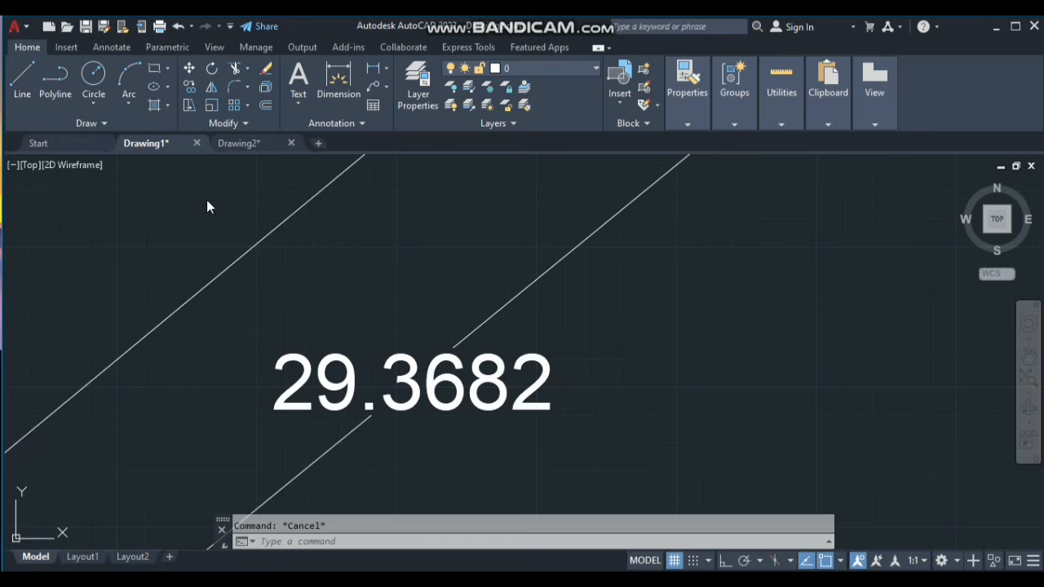
click(248, 144)
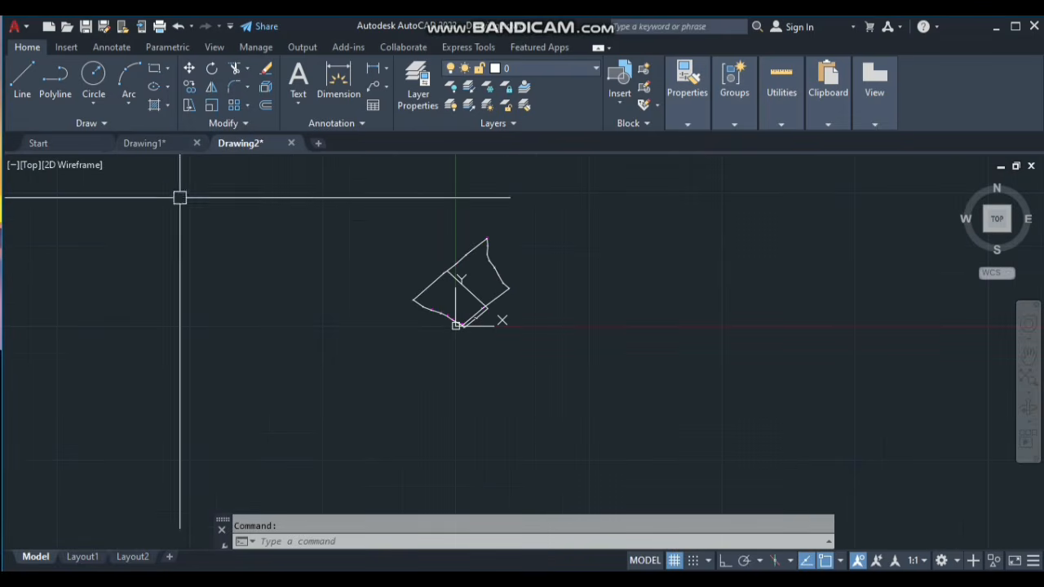
click(164, 150)
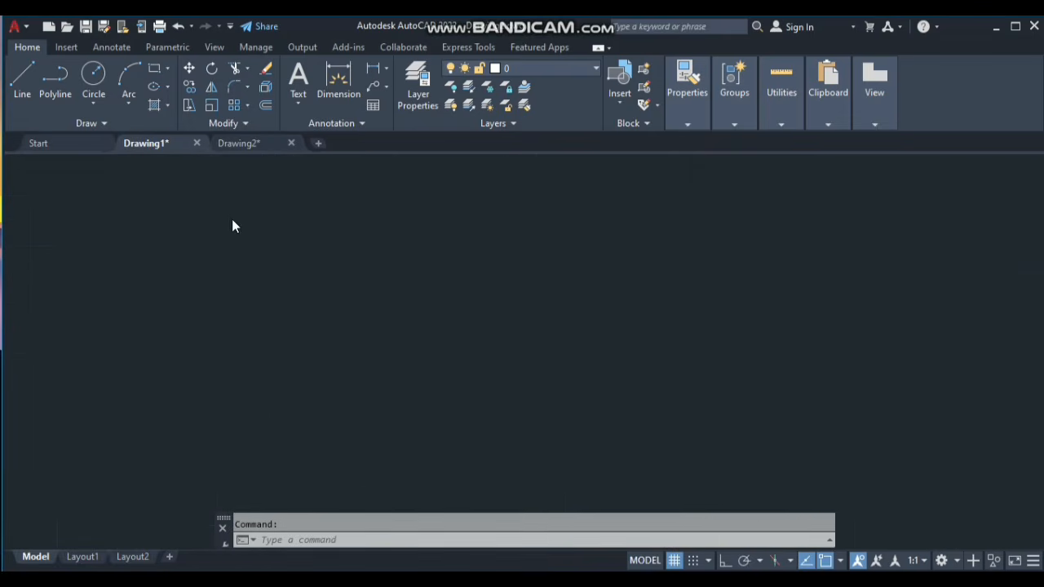
Set the current object color to golden yellow in Drawing1 for marking the original parcel.
scroll(320, 420, down, 10)
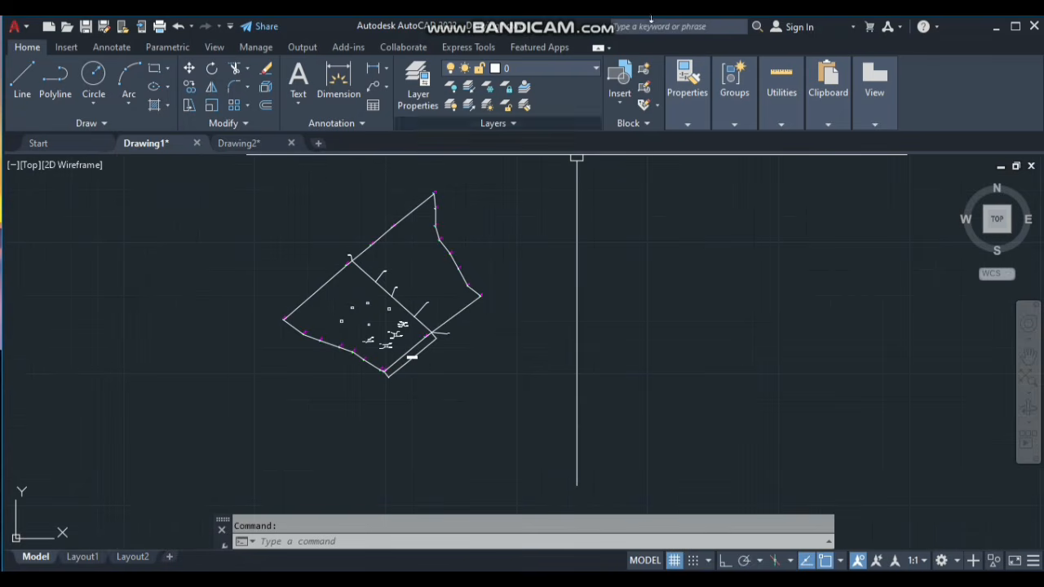
click(717, 93)
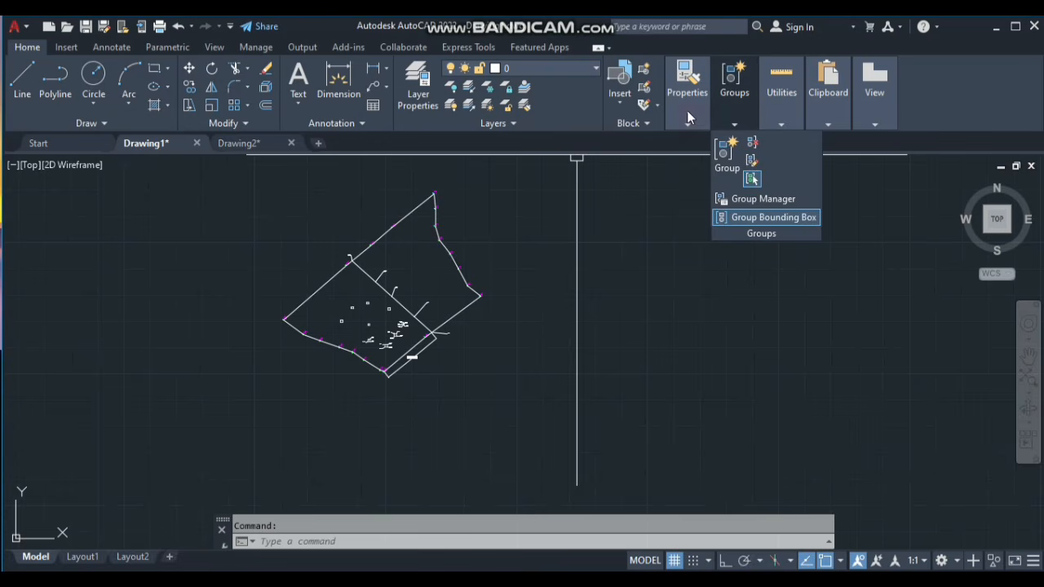
click(689, 111)
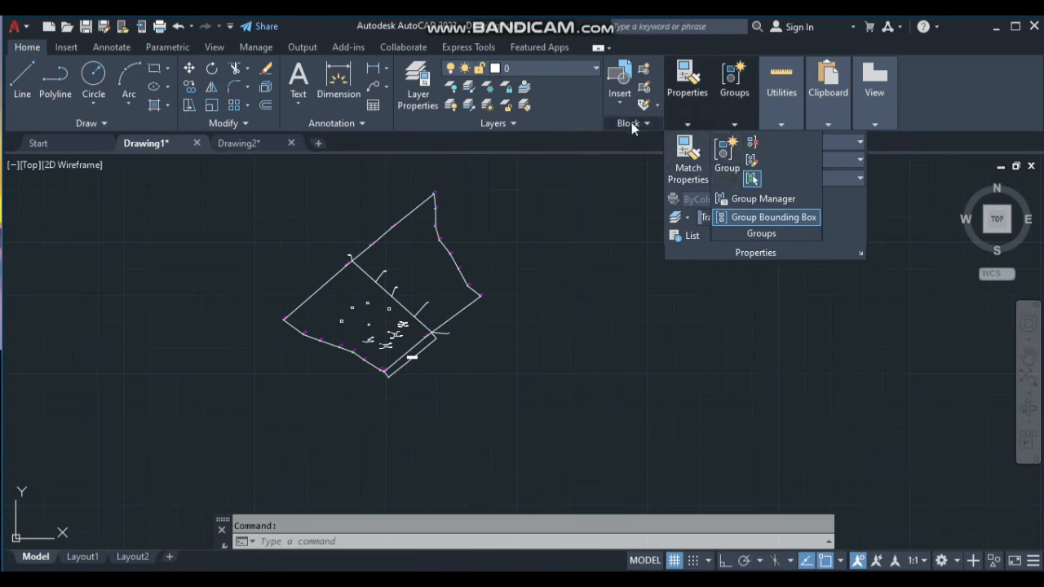
click(612, 175)
click(687, 126)
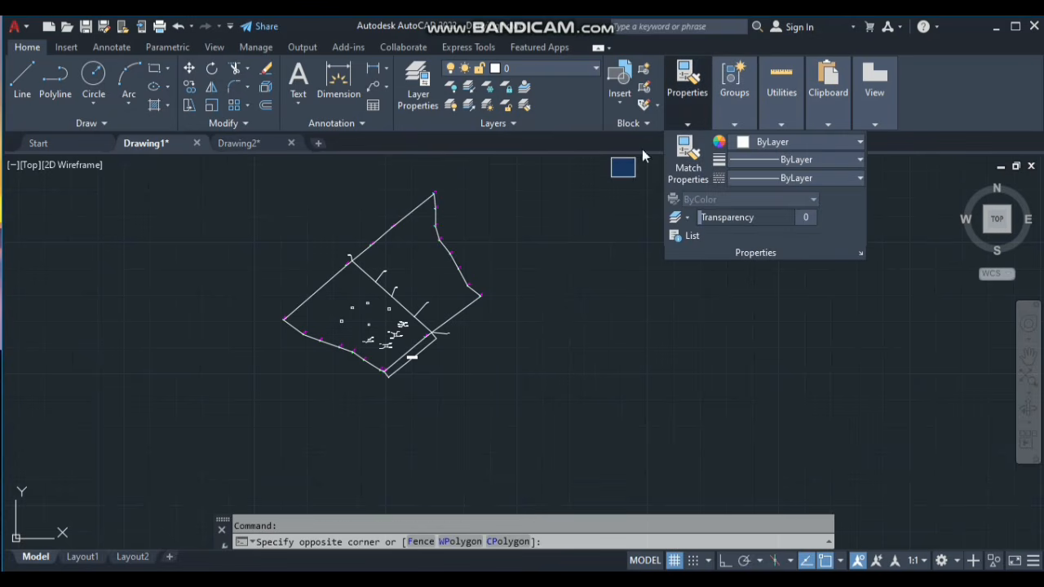
key(Escape)
mouse_move(688, 130)
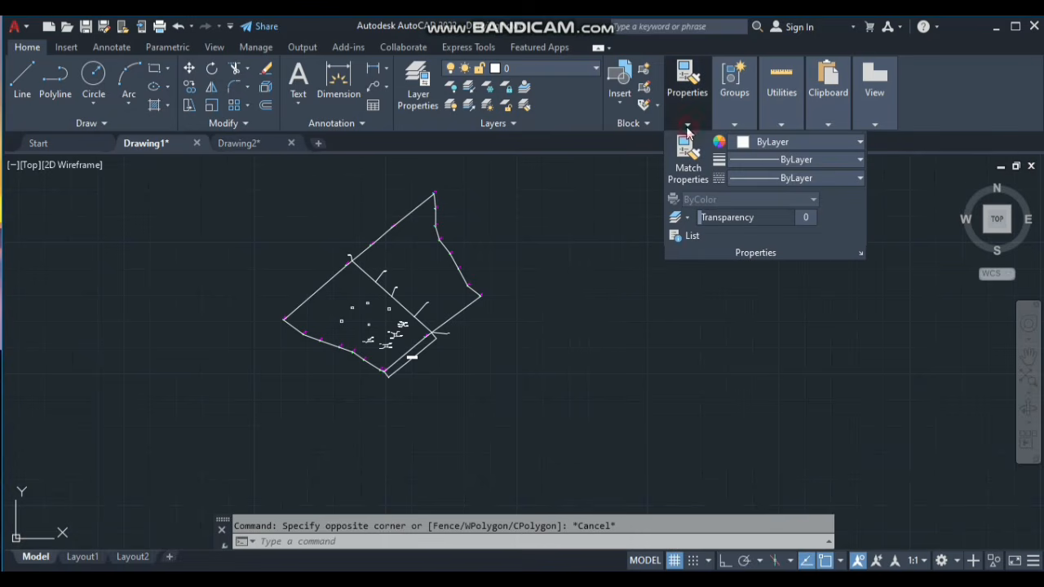
click(767, 144)
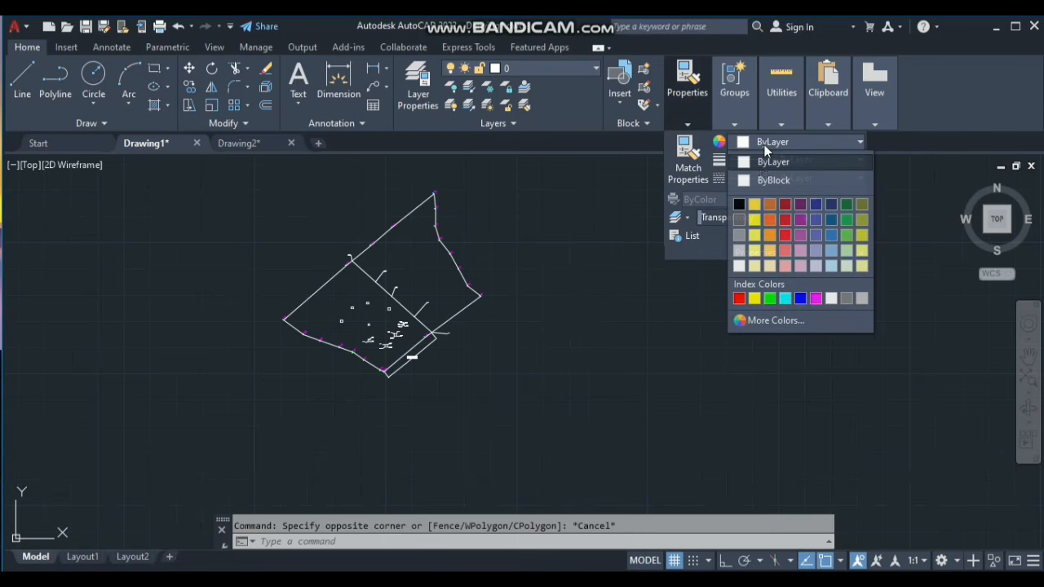
click(758, 207)
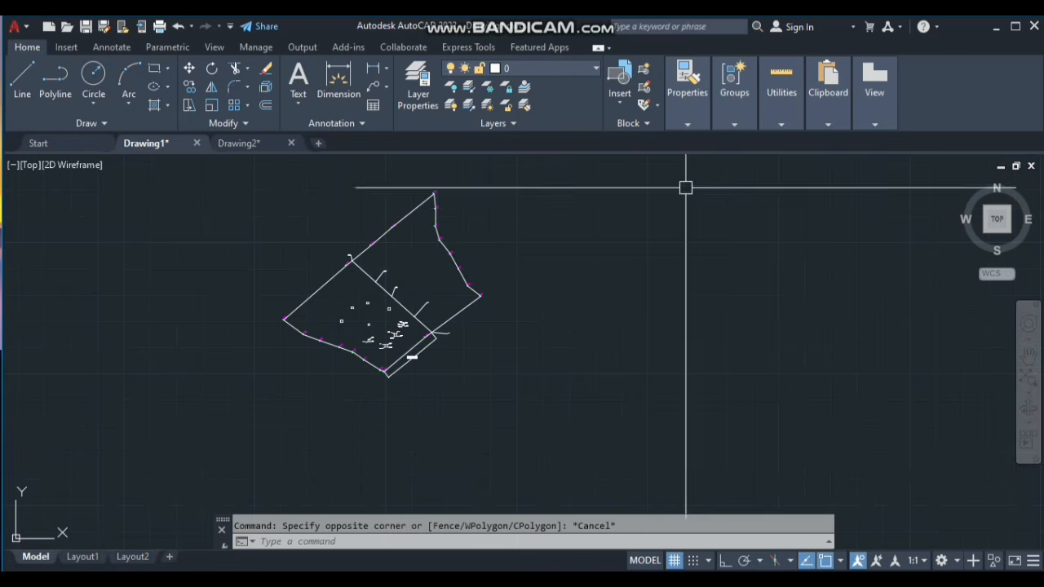
Draw a circle centred near the middle of the original parcel, large enough to enclose the whole boundary and its labels.
text(c)
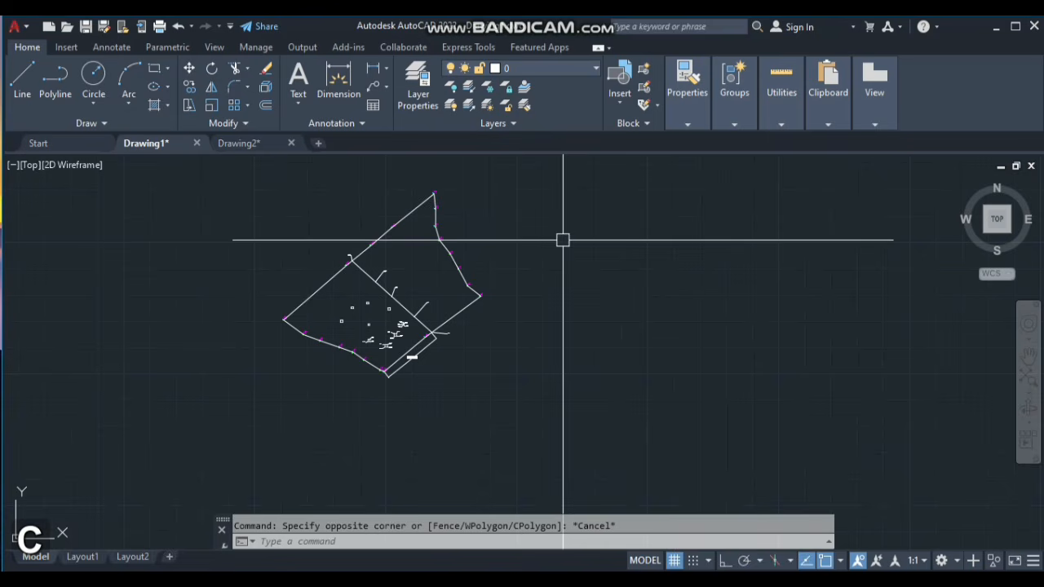
key(space)
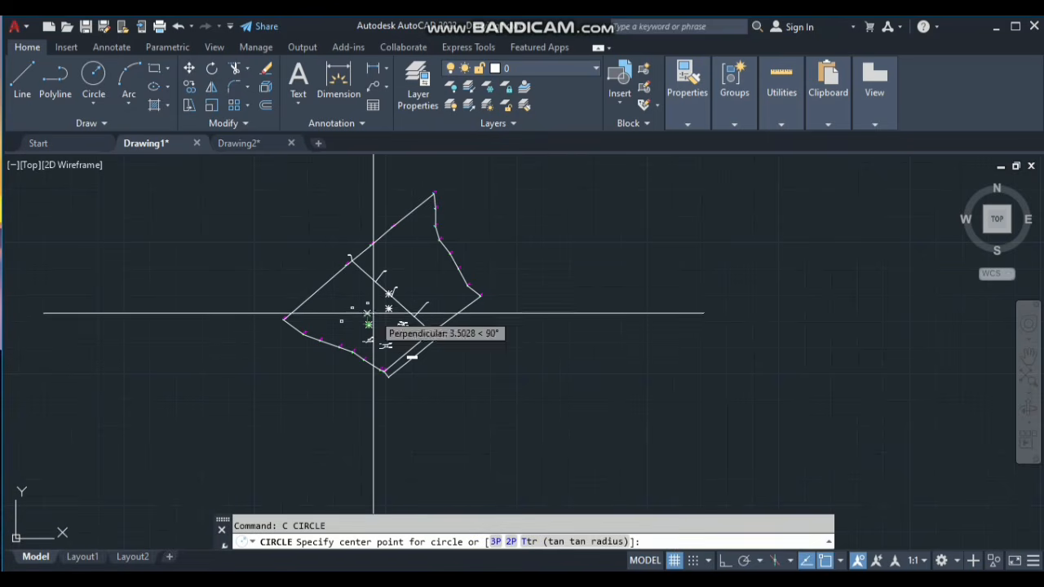
scroll(381, 314, up, 3)
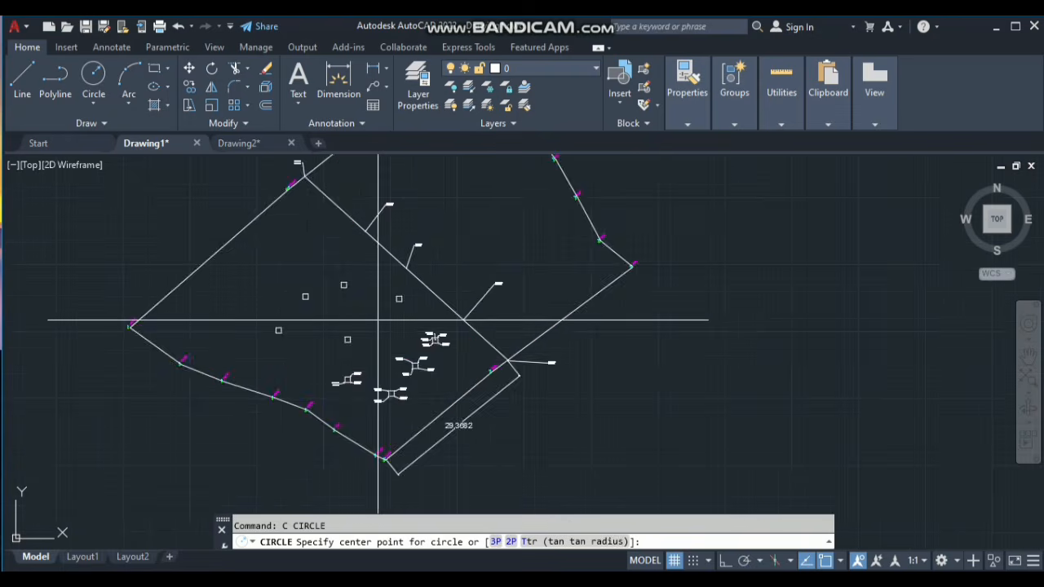
click(388, 310)
scroll(380, 320, down, 5)
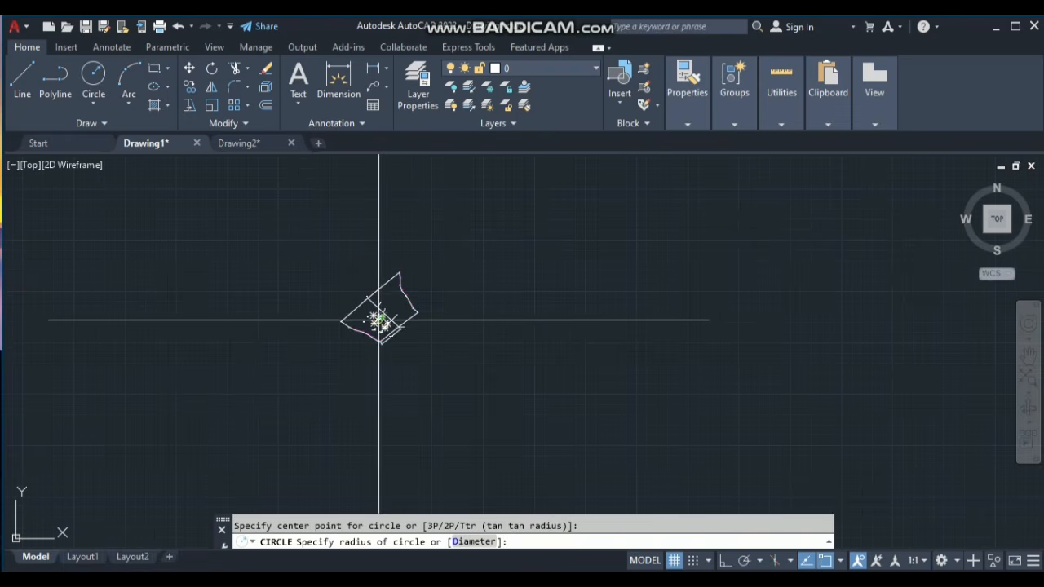
click(440, 345)
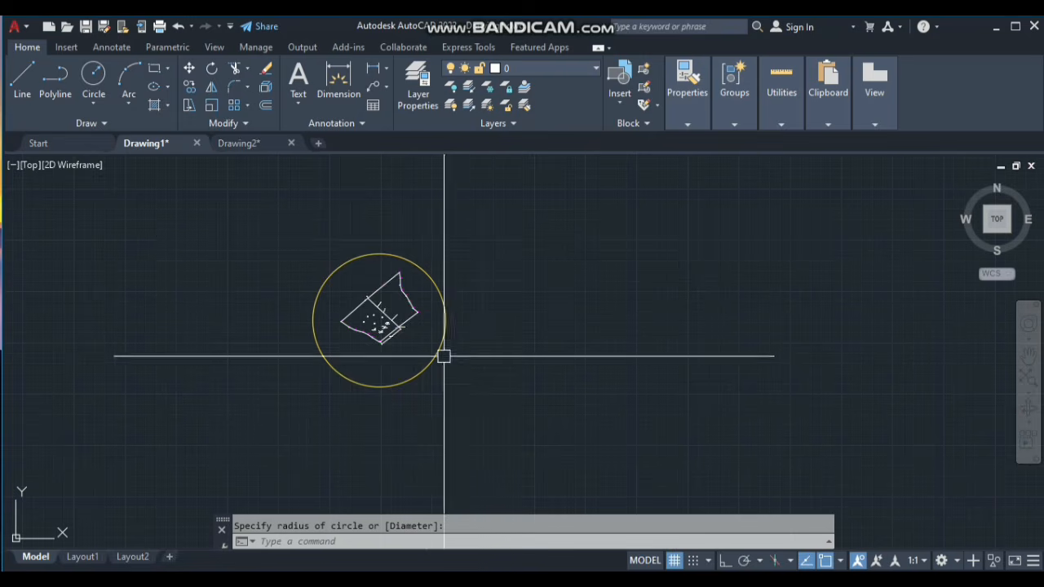
scroll(431, 314, up, 4)
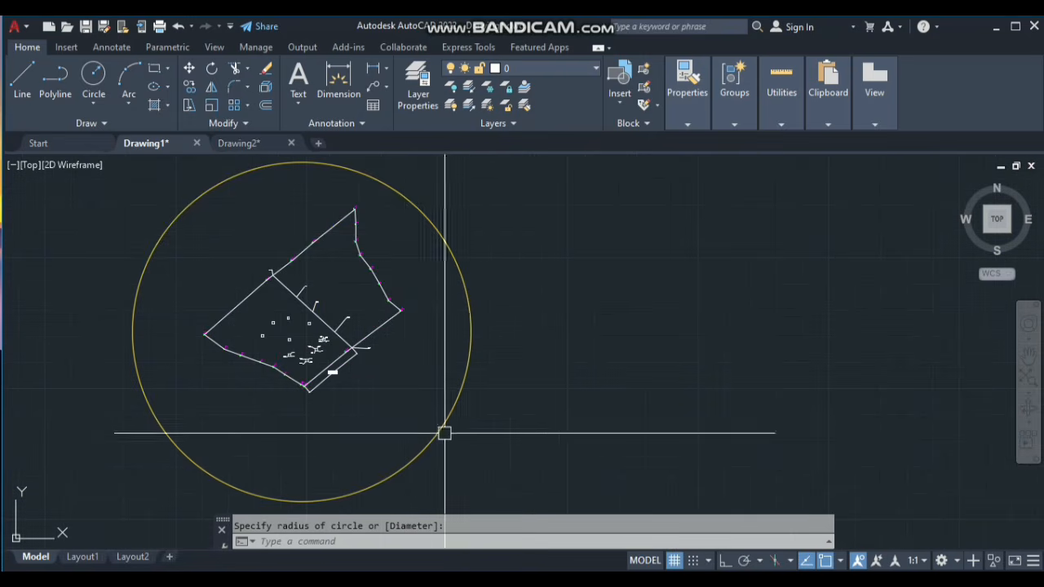
scroll(334, 357, down, 2)
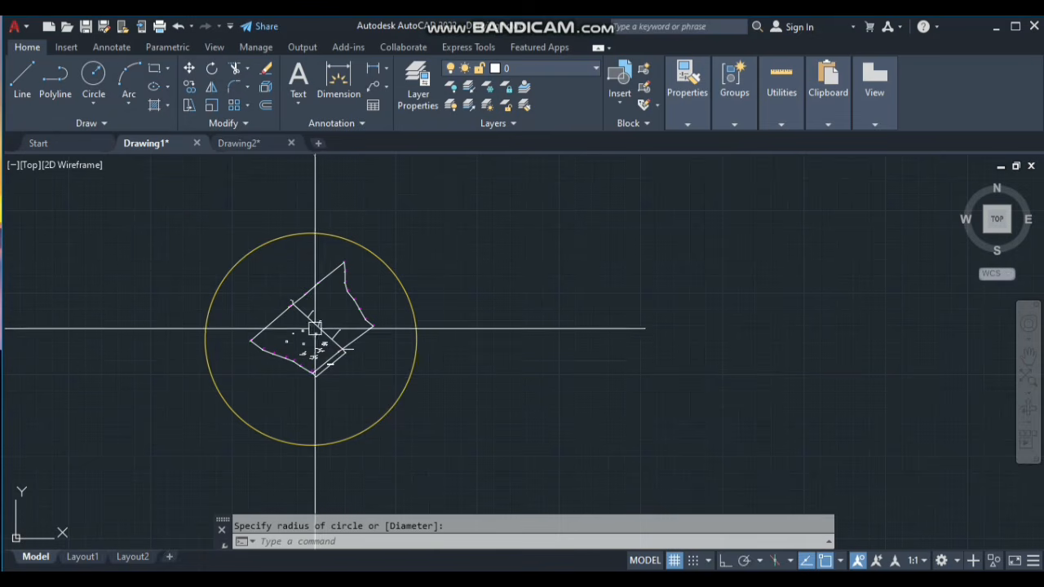
Examine the circled parcel's boundary points, dividing line, coordinate labels and southeast dimension in Drawing1.
scroll(335, 265, up, 4)
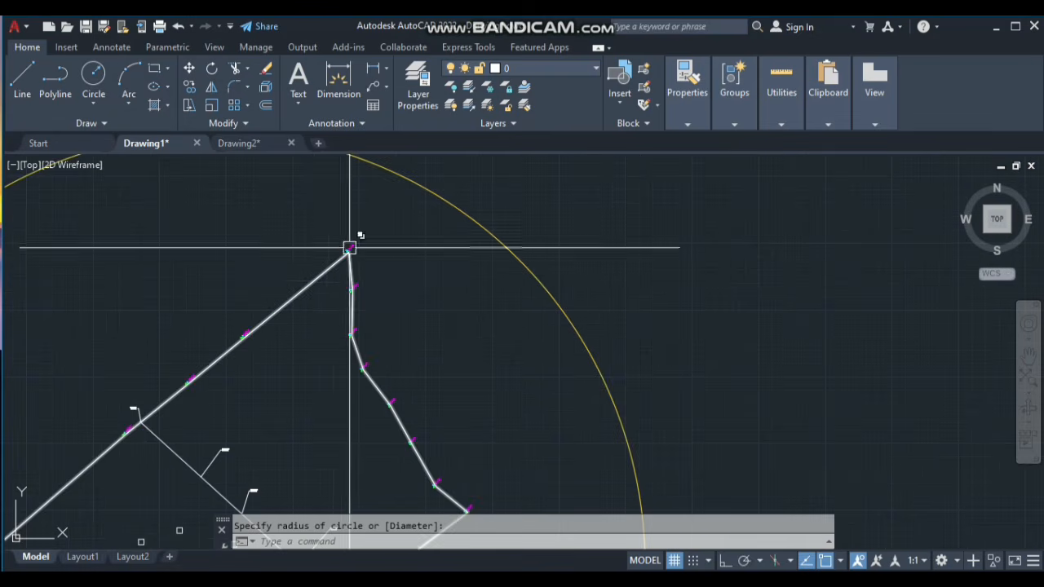
scroll(322, 273, down, 2)
scroll(264, 368, up, 7)
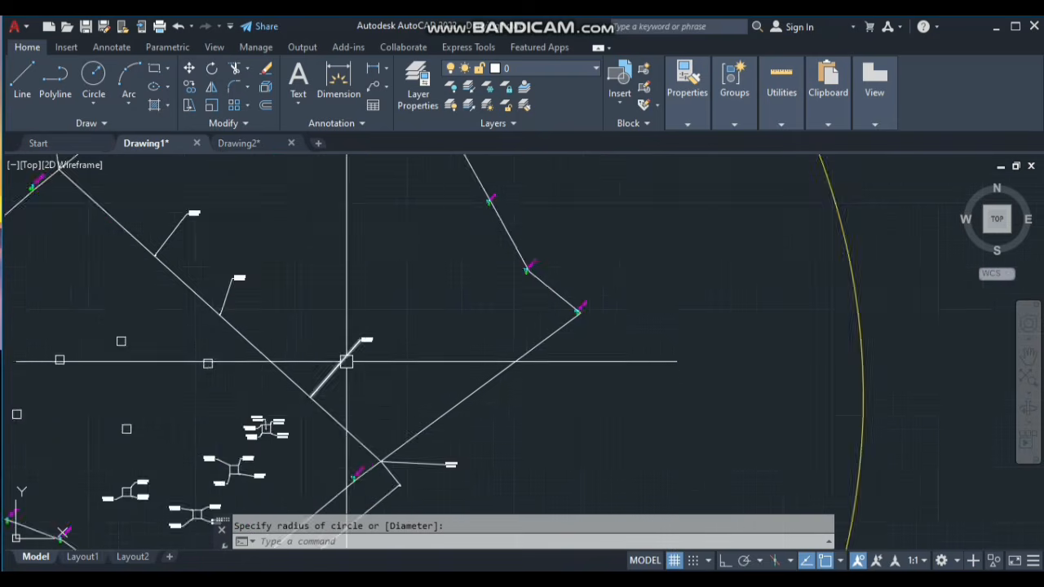
scroll(322, 298, down, 4)
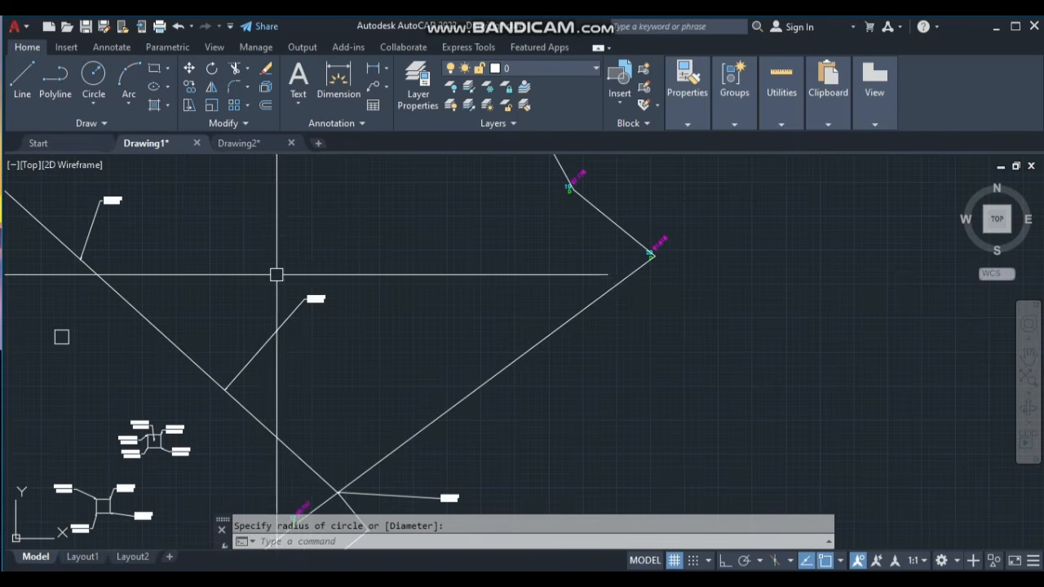
scroll(297, 286, up, 2)
scroll(284, 331, down, 4)
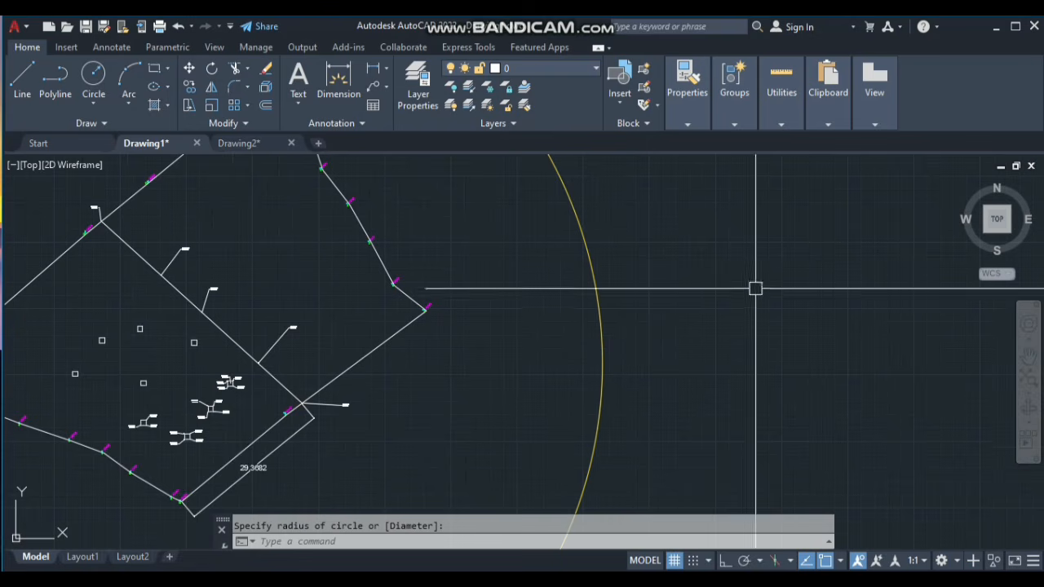
scroll(355, 322, down, 4)
scroll(353, 326, down, 3)
scroll(324, 236, up, 1)
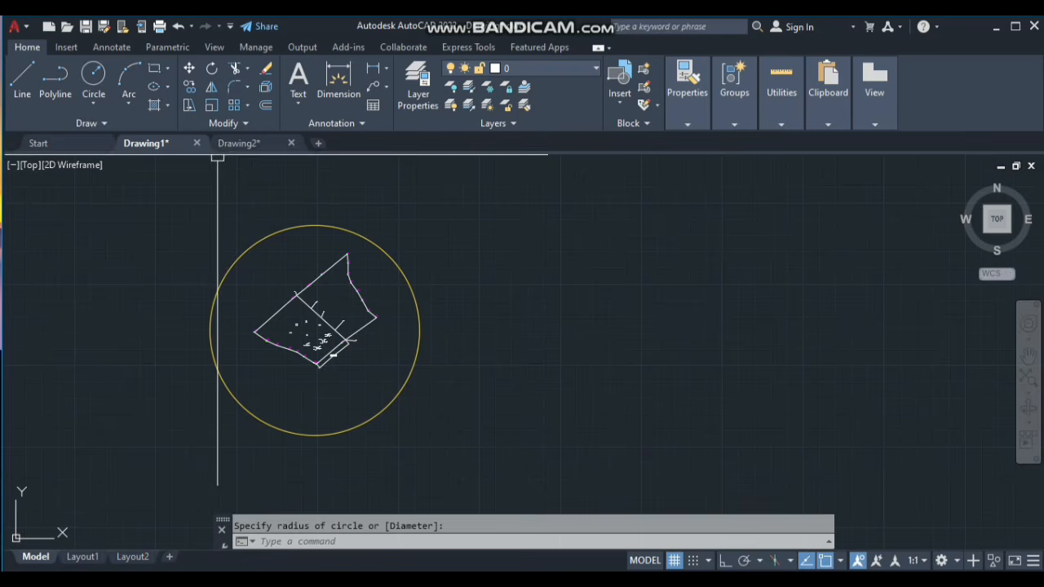
Switch to Drawing2 and examine the scaled parcel with its point labels and the aligned dimension on the southeast side.
click(241, 144)
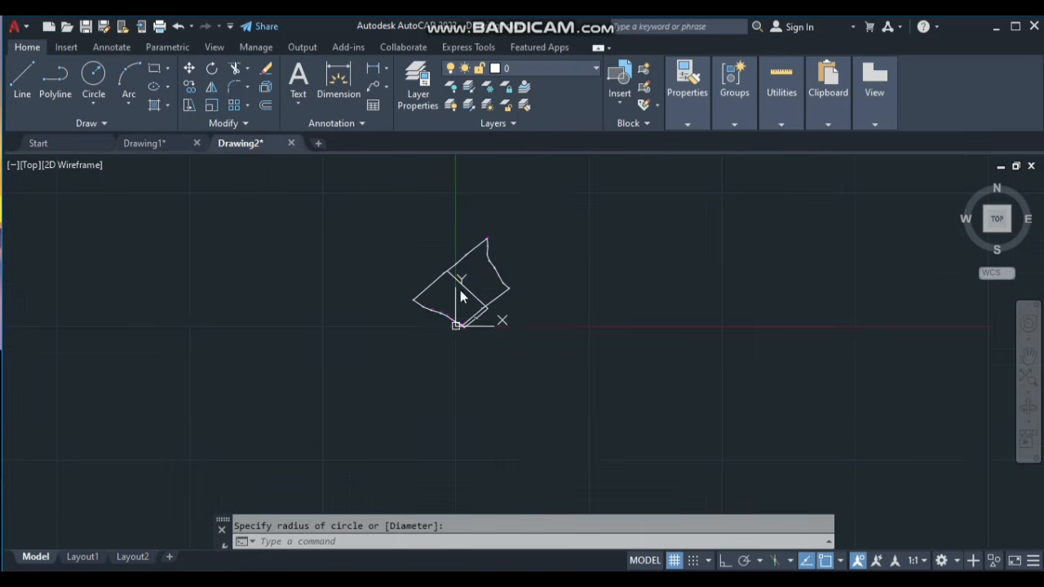
scroll(460, 296, up, 6)
scroll(276, 333, up, 3)
scroll(249, 408, down, 3)
scroll(304, 376, up, 2)
scroll(198, 357, down, 2)
scroll(282, 418, down, 3)
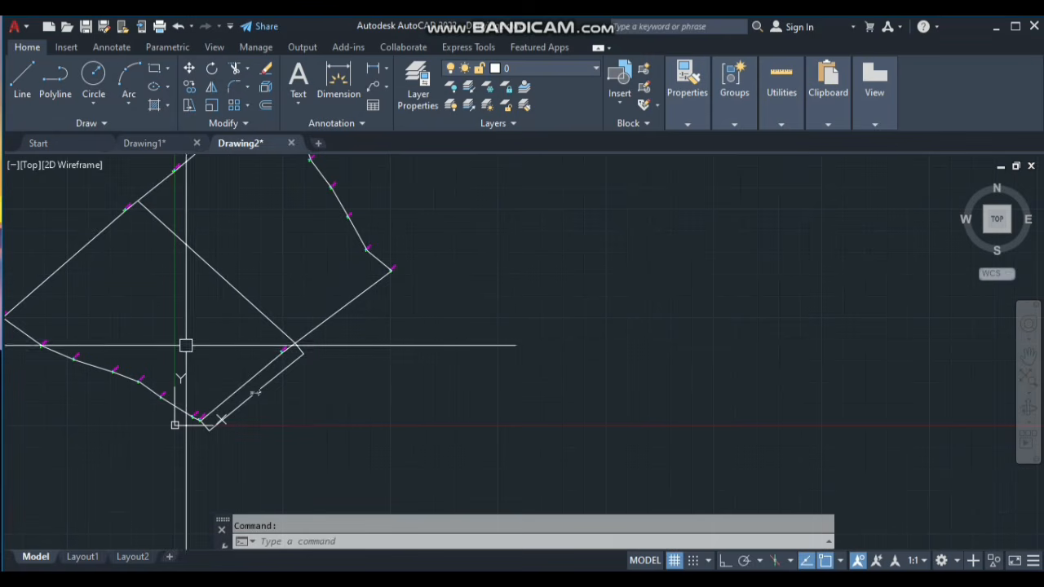
scroll(378, 375, down, 4)
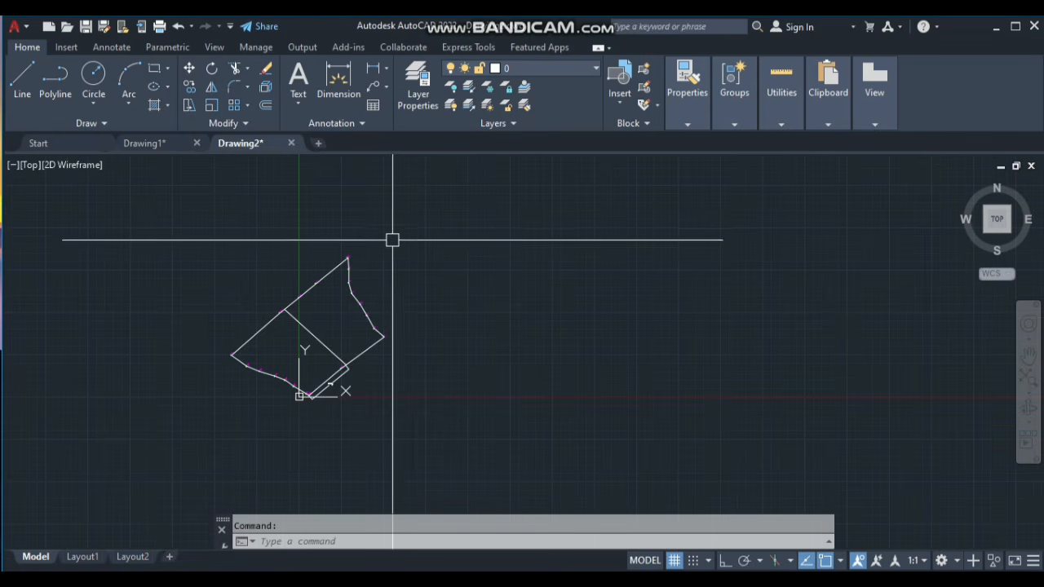
Return to Drawing1 and review the original parcel inside the yellow circle.
click(177, 146)
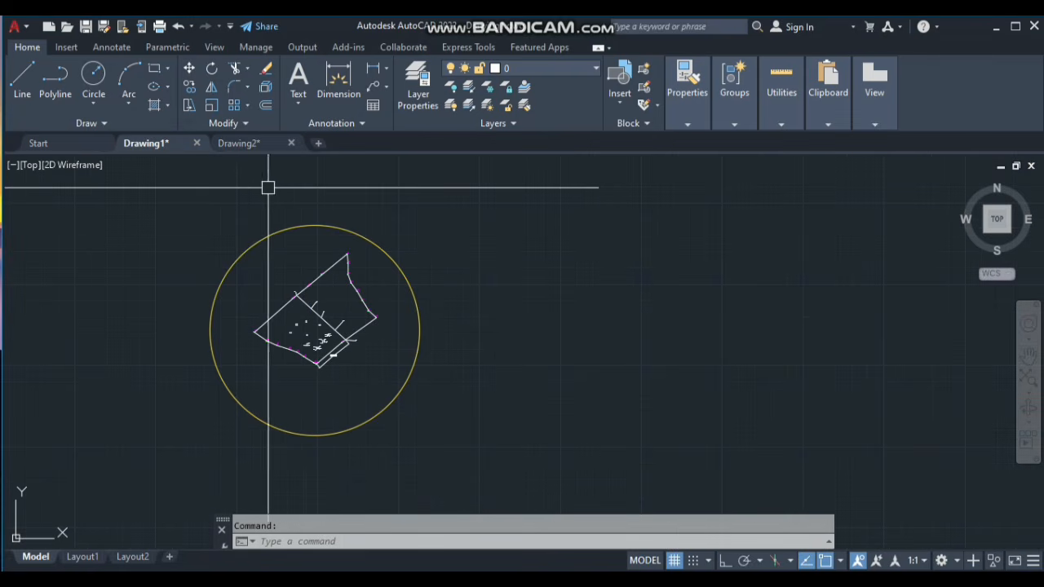
scroll(324, 286, up, 5)
scroll(245, 314, down, 5)
scroll(224, 314, up, 5)
scroll(237, 343, down, 5)
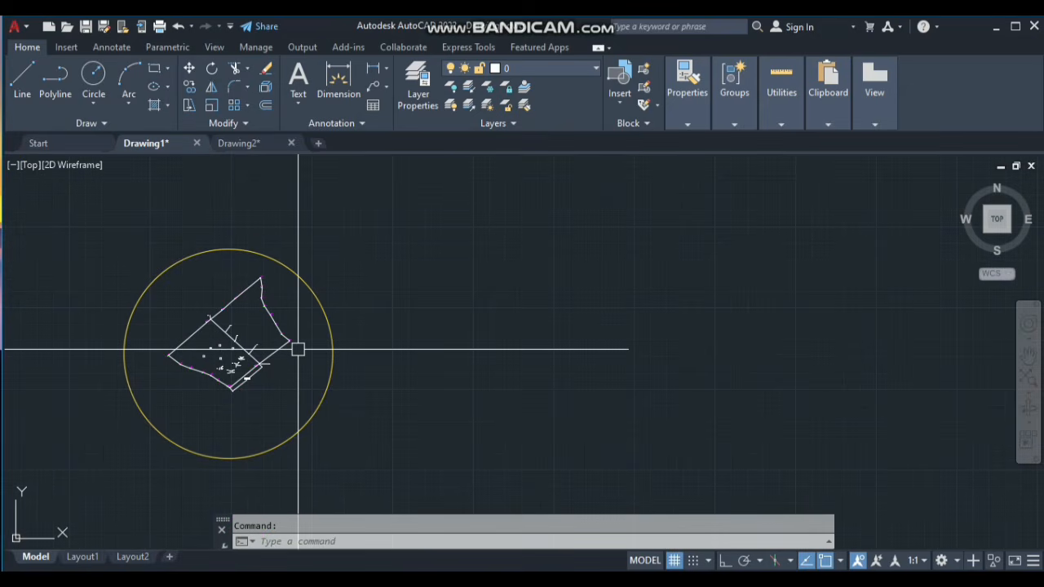